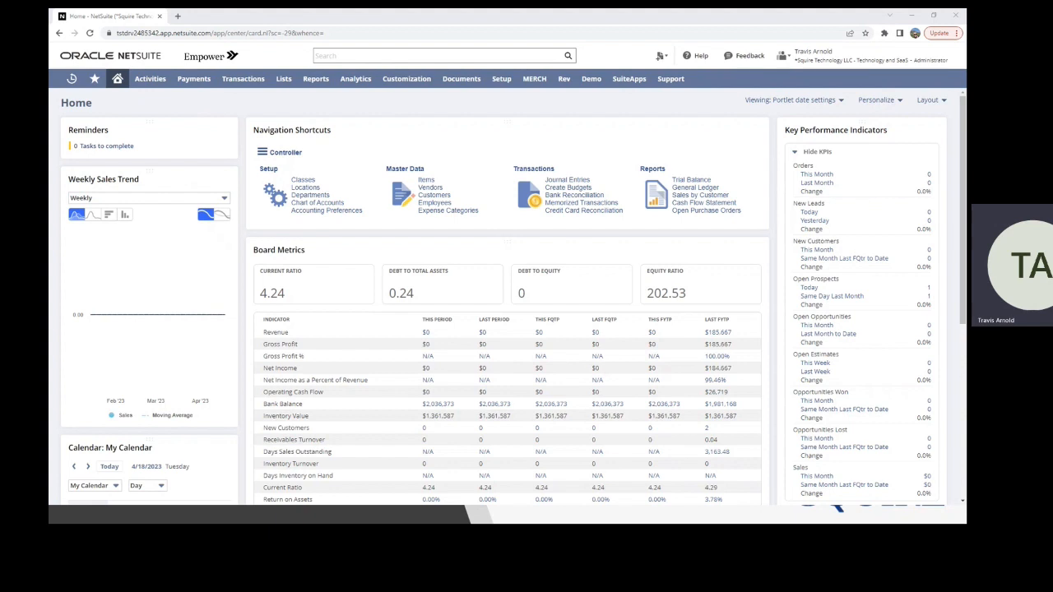
pyautogui.hotkey('alt', 'Tab')
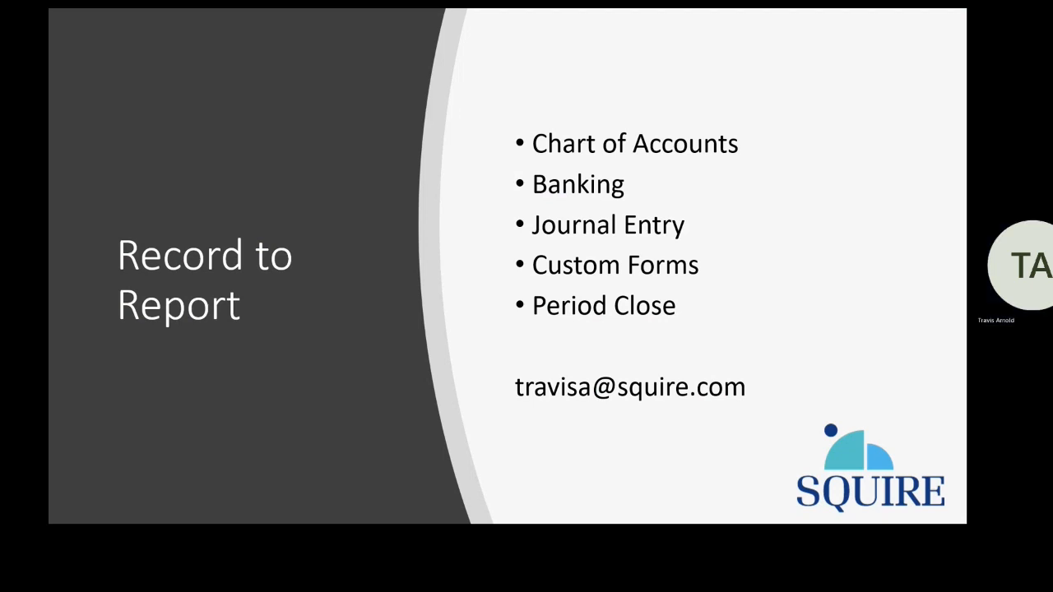
pyautogui.hotkey('alt', 'Tab')
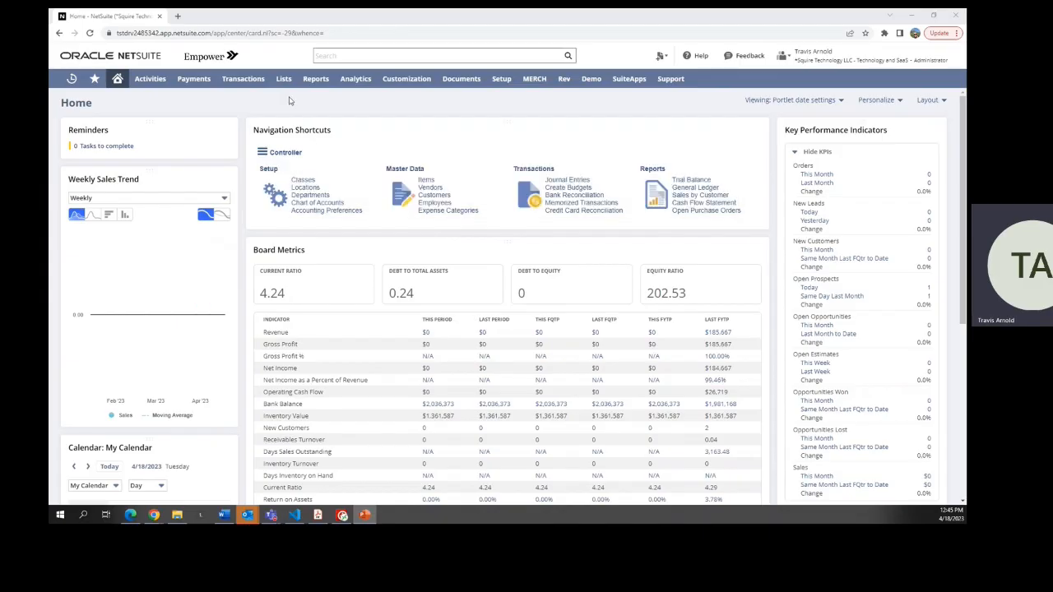
# Step: Open the Chart of Accounts list
pyautogui.moveTo(285, 83)
pyautogui.moveTo(294, 123)
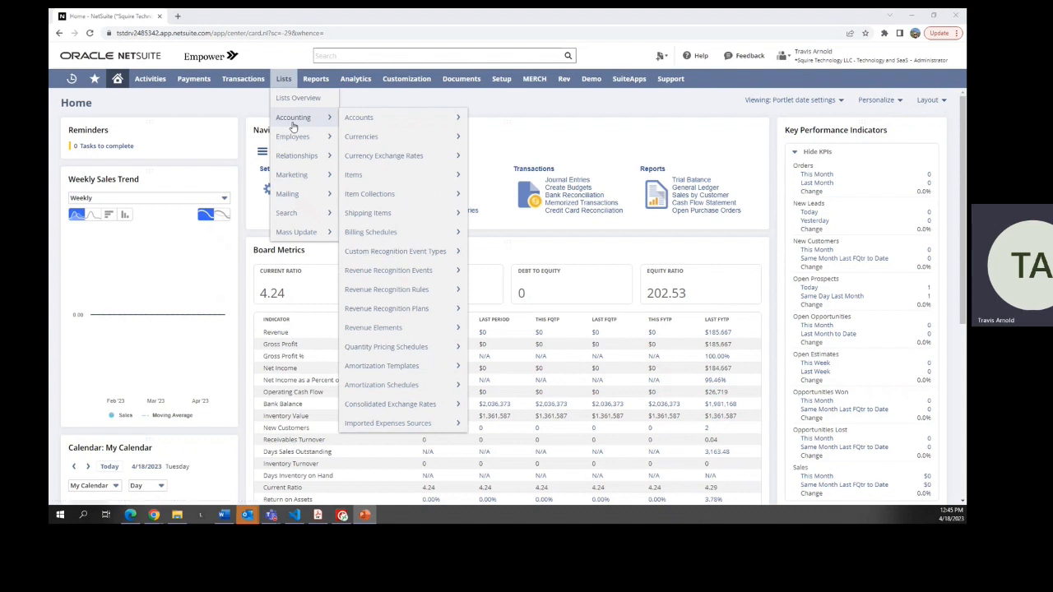
pyautogui.moveTo(380, 121)
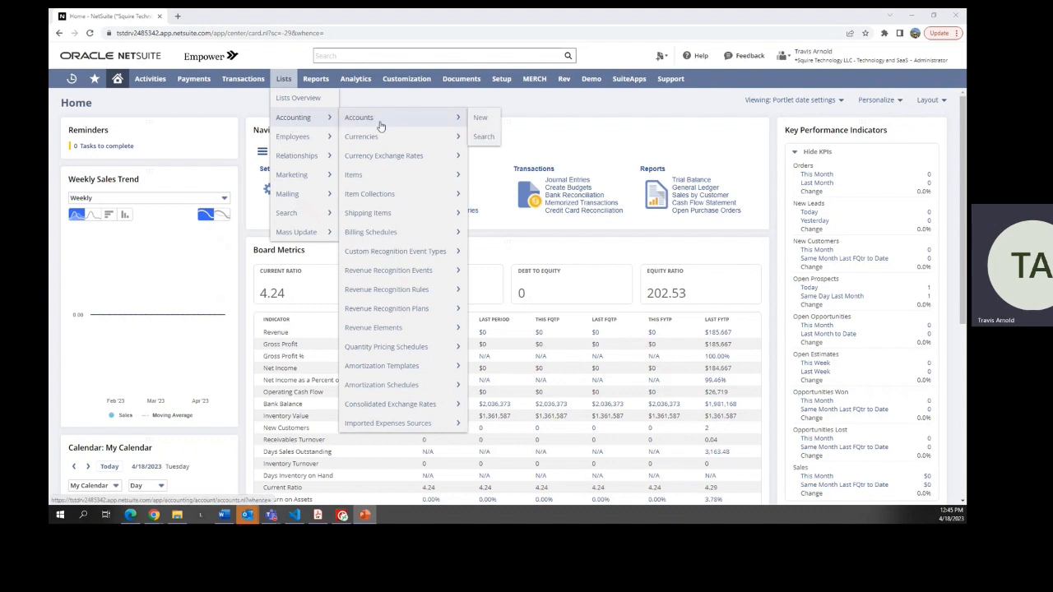
pyautogui.click(380, 125)
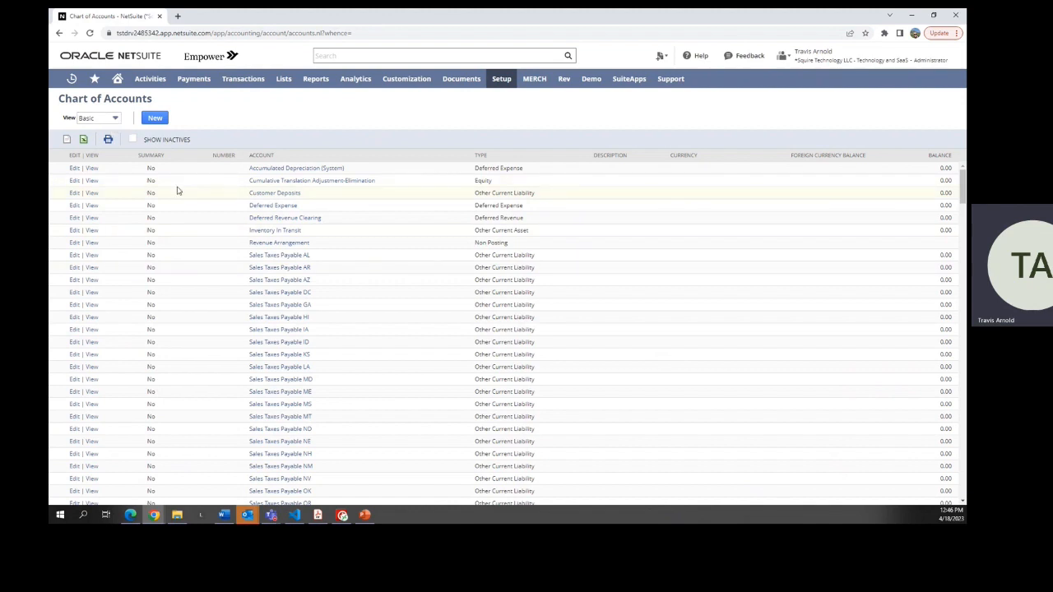
# Step: Include inactive accounts in the Chart of Accounts and look through the numbered accounts
pyautogui.click(134, 142)
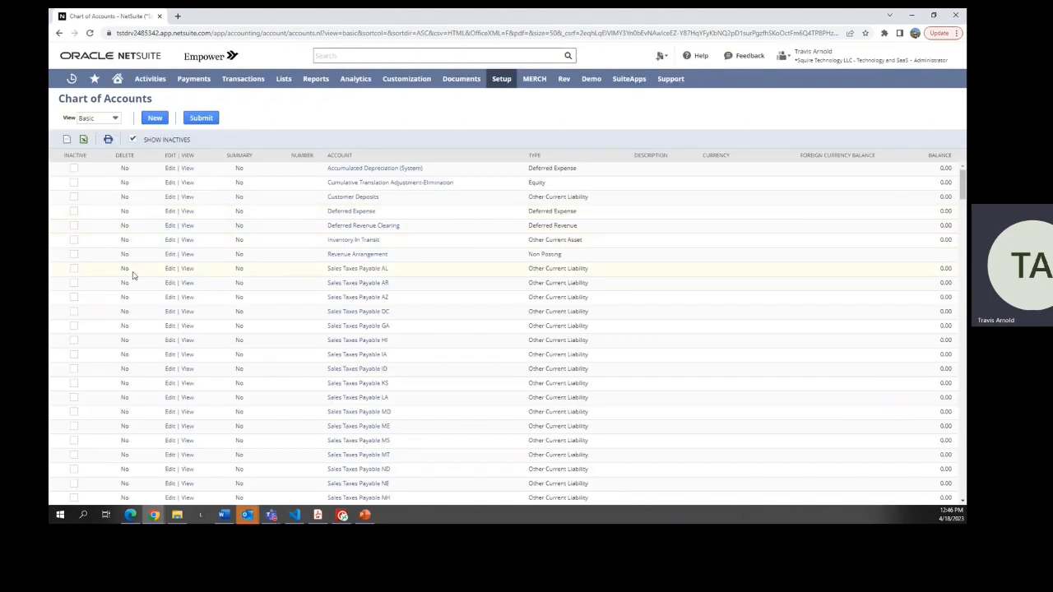
pyautogui.scroll(-8, 124, 282)
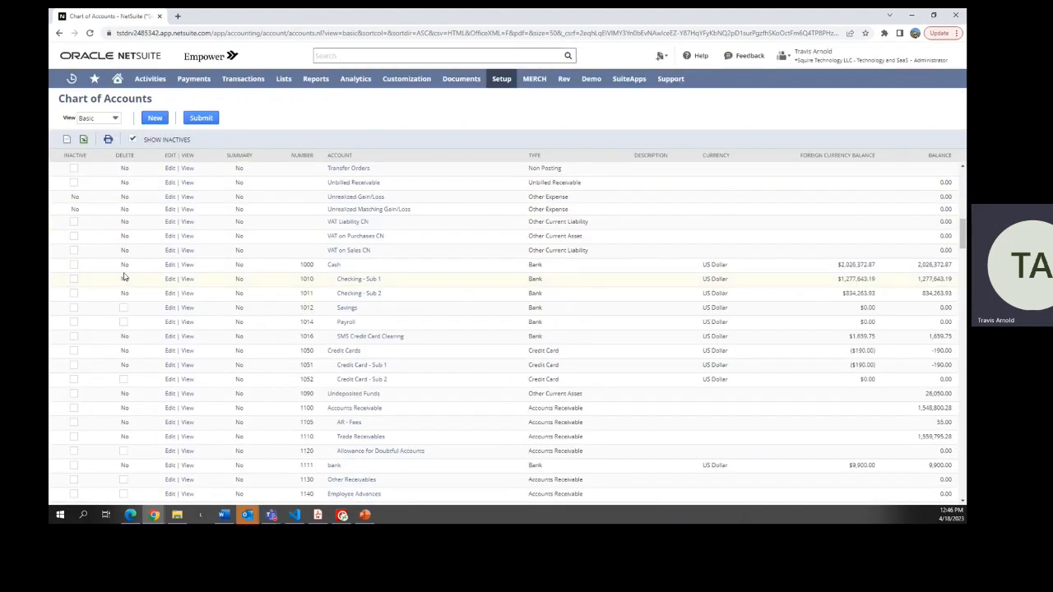
pyautogui.scroll(-5, 134, 262)
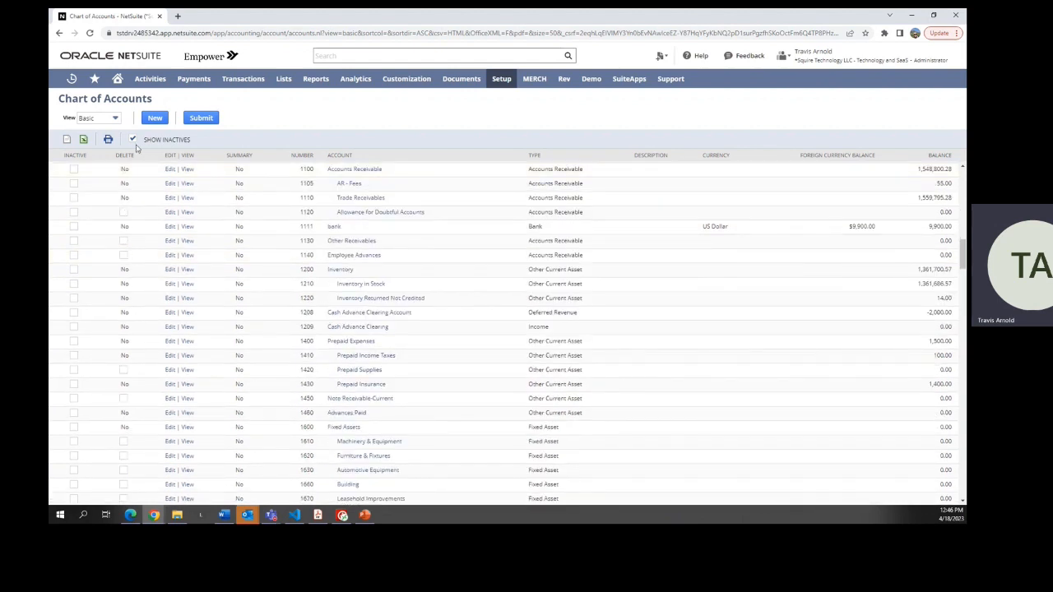
# Step: Set the Chart of Accounts view to All and sort the list by account number
pyautogui.click(112, 122)
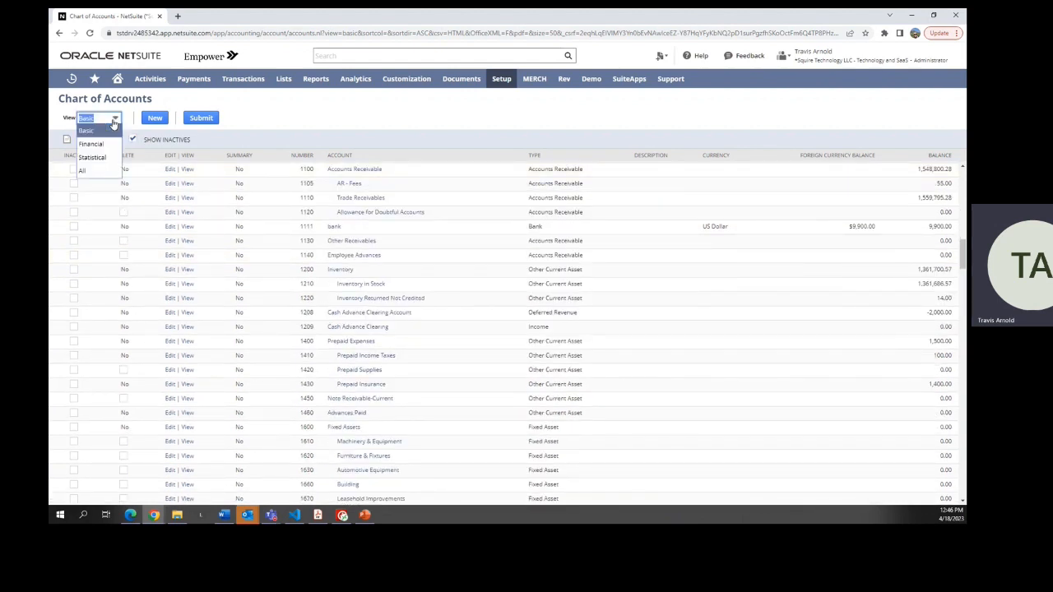
pyautogui.click(104, 171)
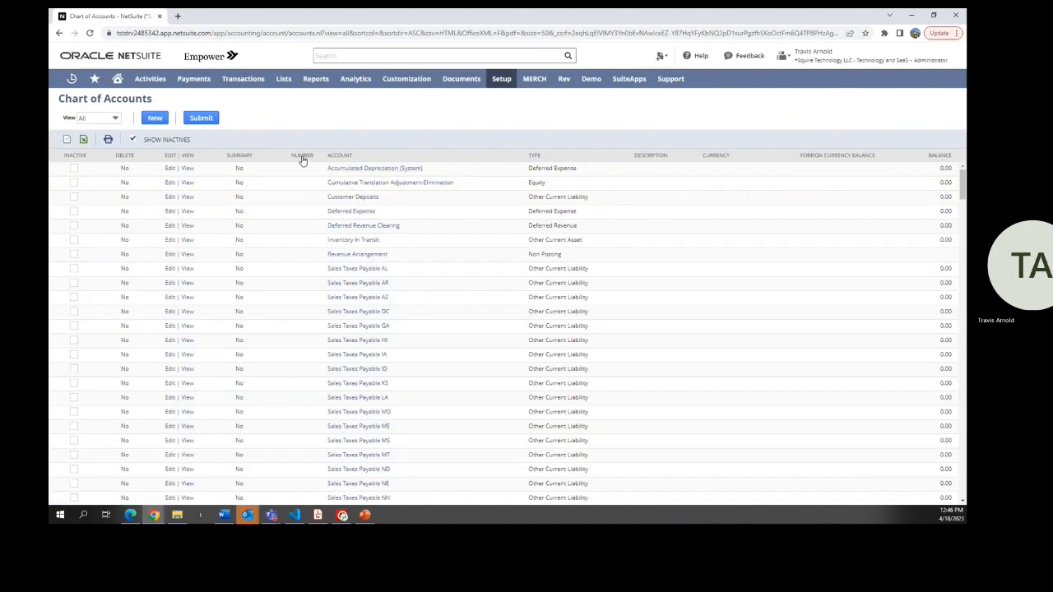
pyautogui.click(302, 156)
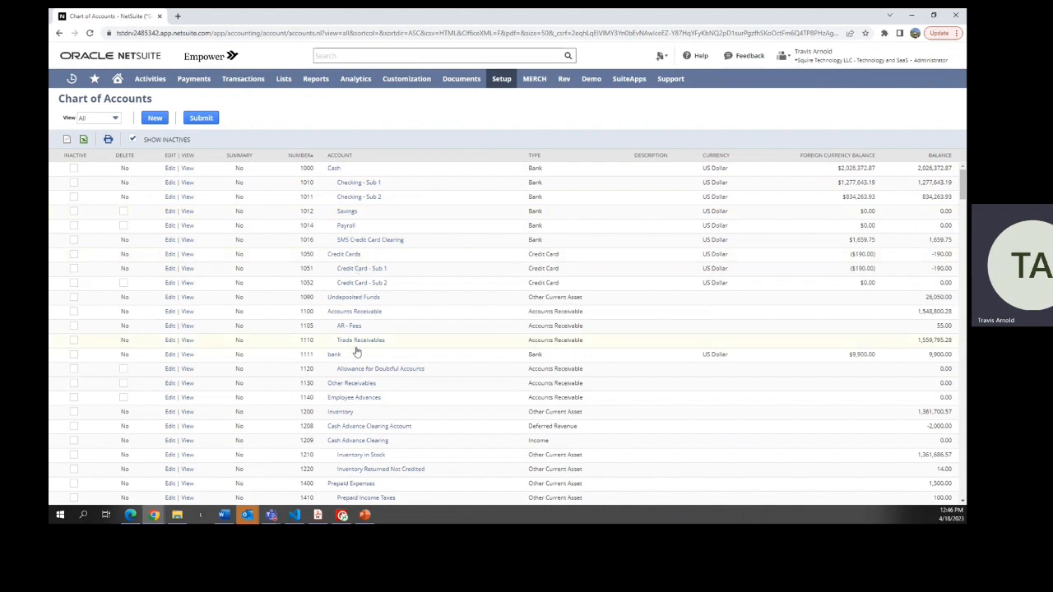
# Step: View the register of the Checking - Sub 1 account and return to the Chart of Accounts
pyautogui.click(346, 187)
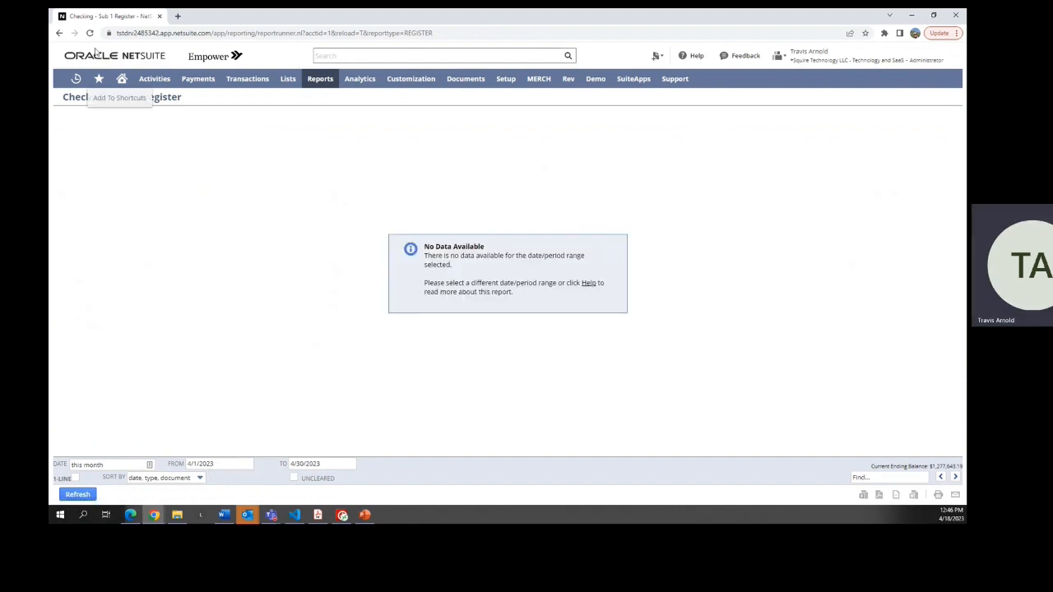
pyautogui.click(59, 34)
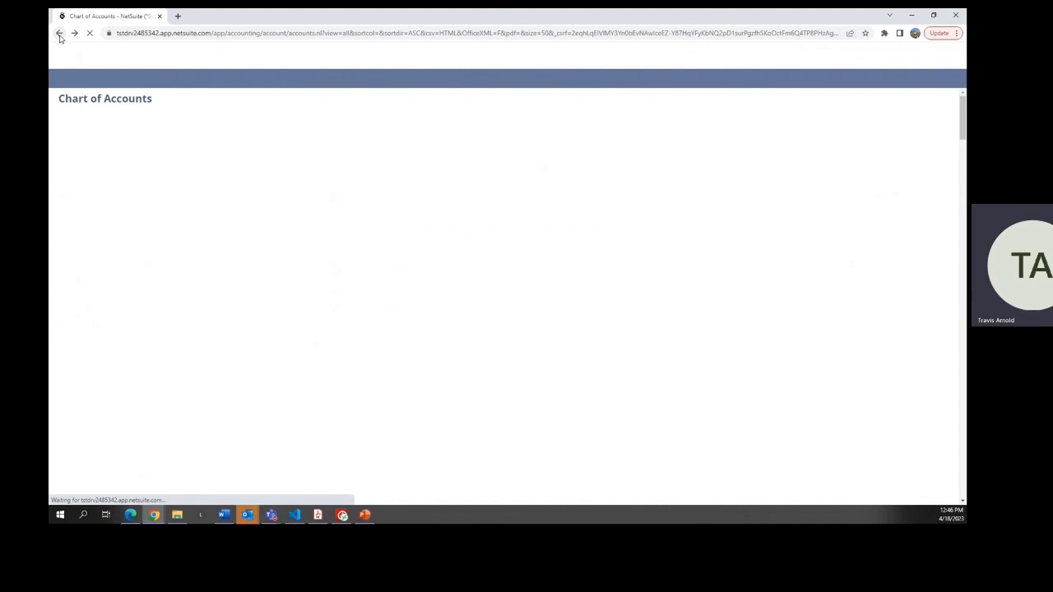
pyautogui.moveTo(71, 78)
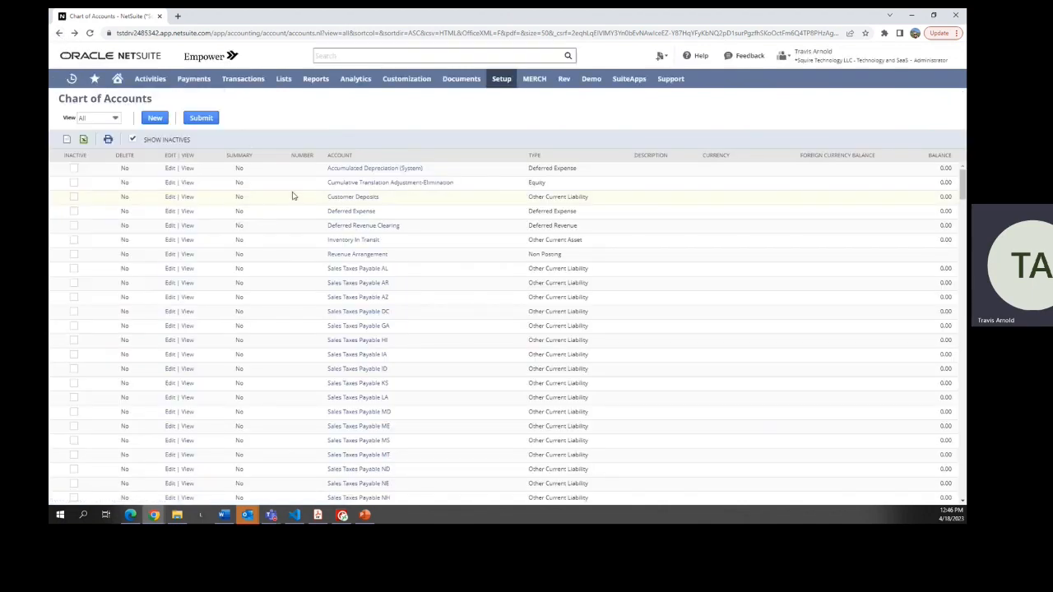
# Step: Open the Customer Deposits account for editing to inspect its number and name fields, and leave without saving
pyautogui.click(170, 198)
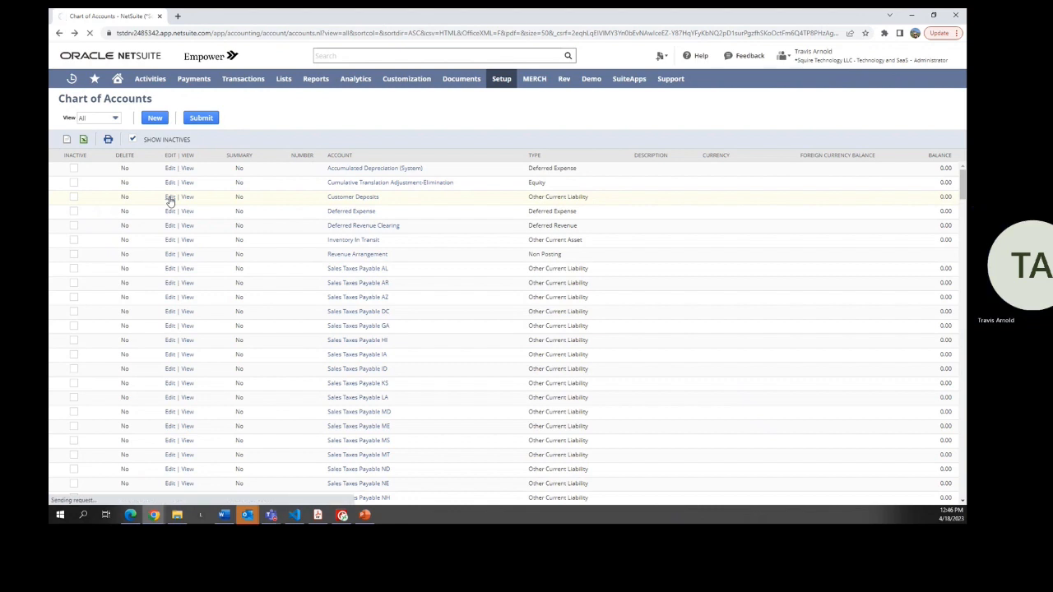
pyautogui.press('Tab')
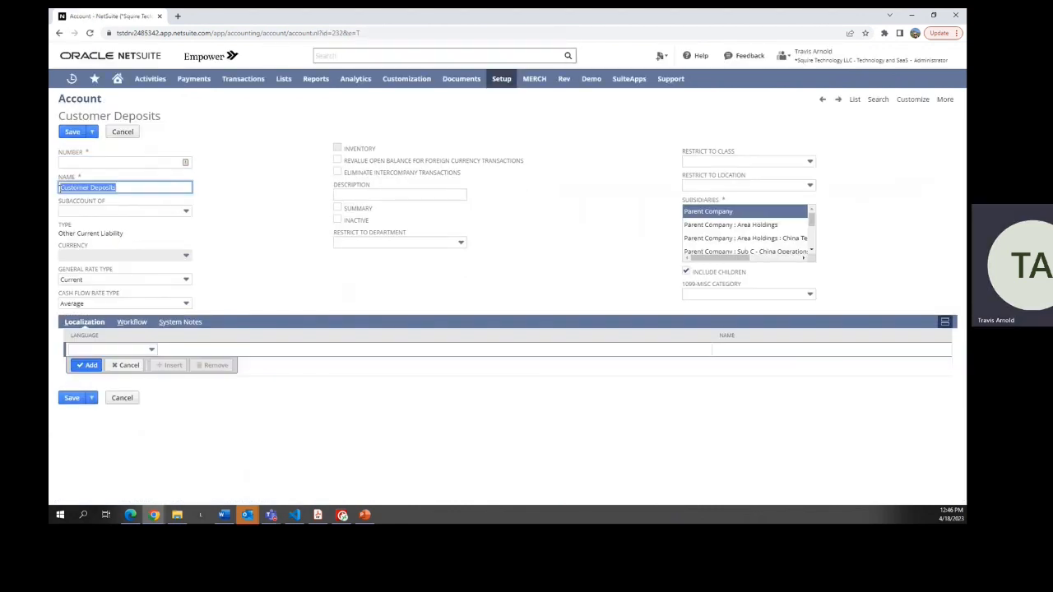
pyautogui.click(73, 162)
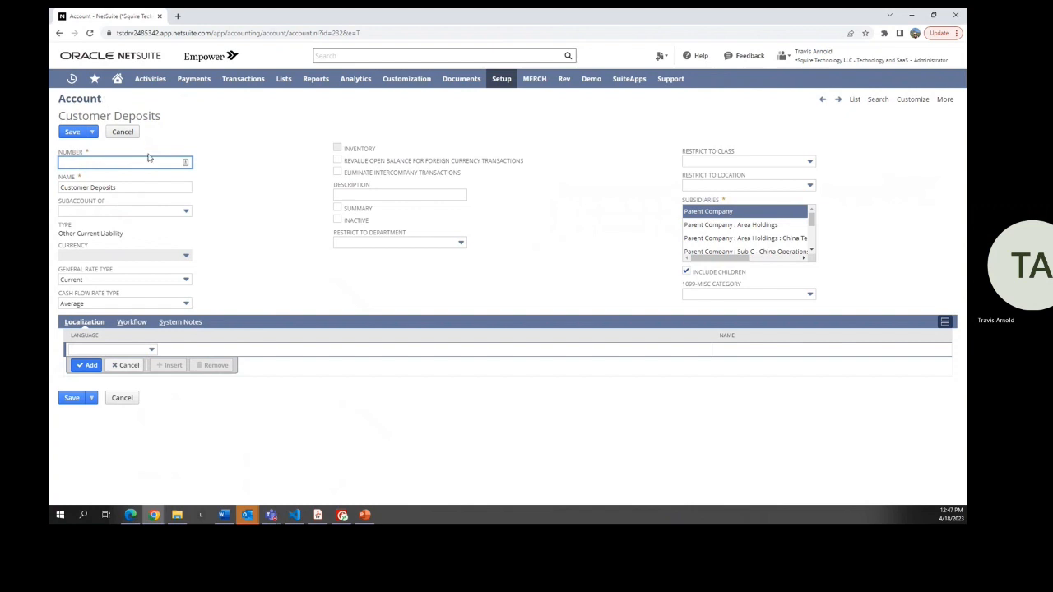
pyautogui.click(127, 136)
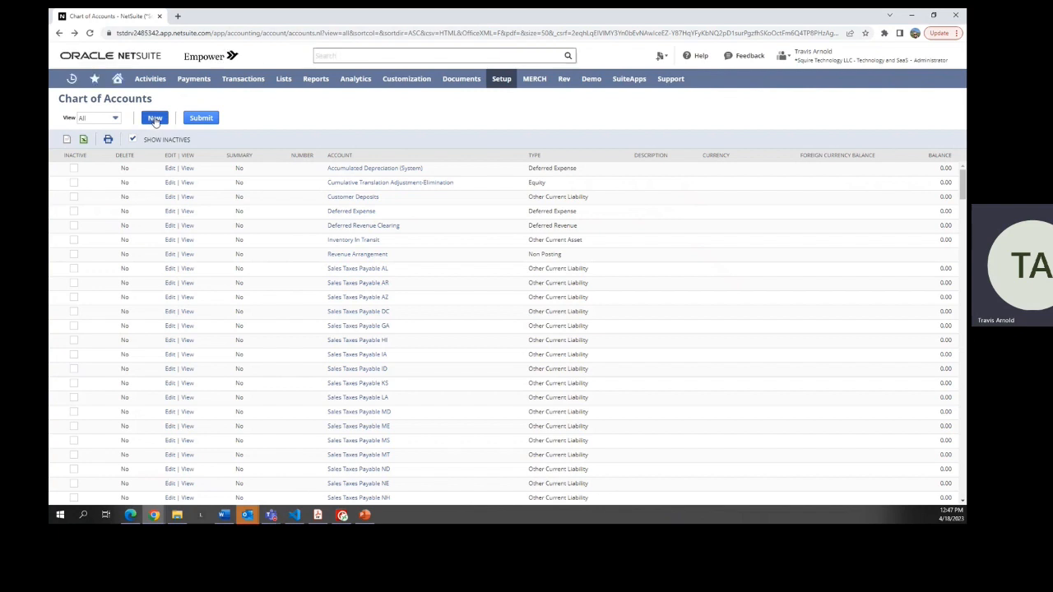
# Step: Start a new account, review the available account types and keep the type as Bank
pyautogui.click(155, 119)
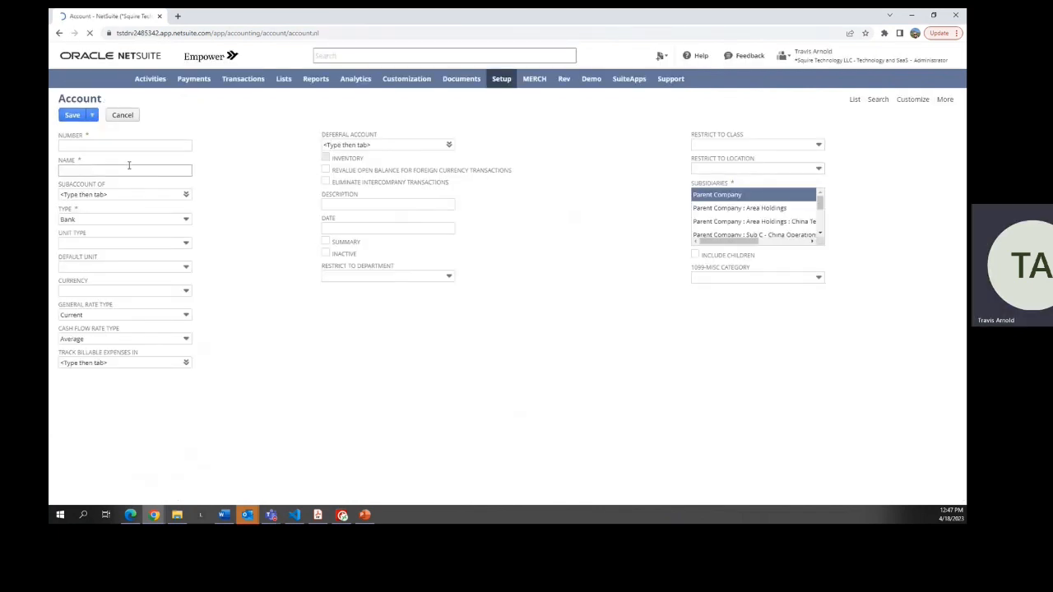
pyautogui.click(140, 222)
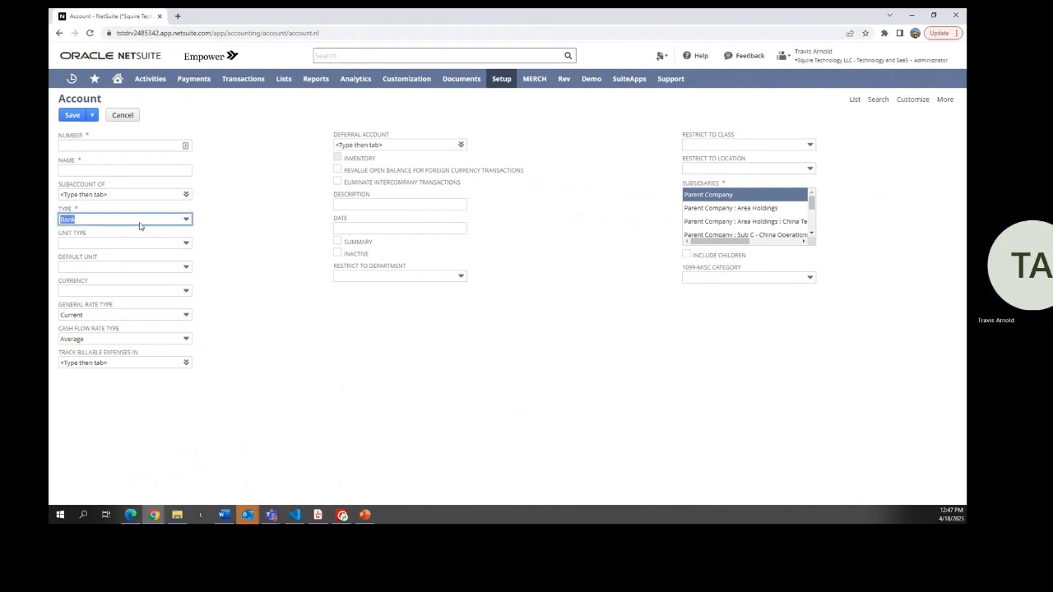
pyautogui.click(193, 221)
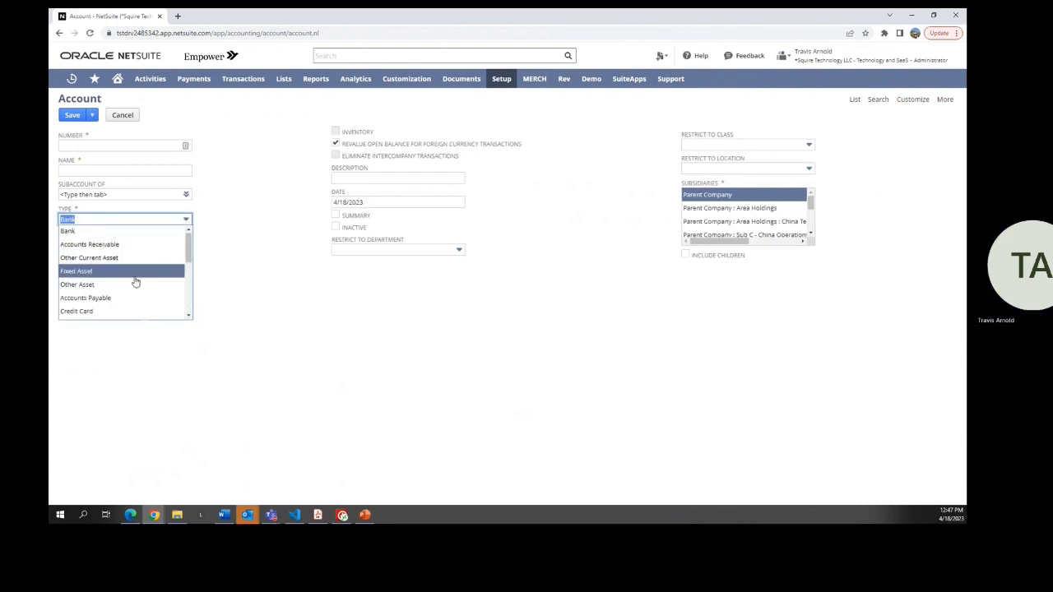
pyautogui.scroll(-3, 136, 281)
pyautogui.scroll(5, 135, 278)
pyautogui.click(280, 235)
pyautogui.click(103, 169)
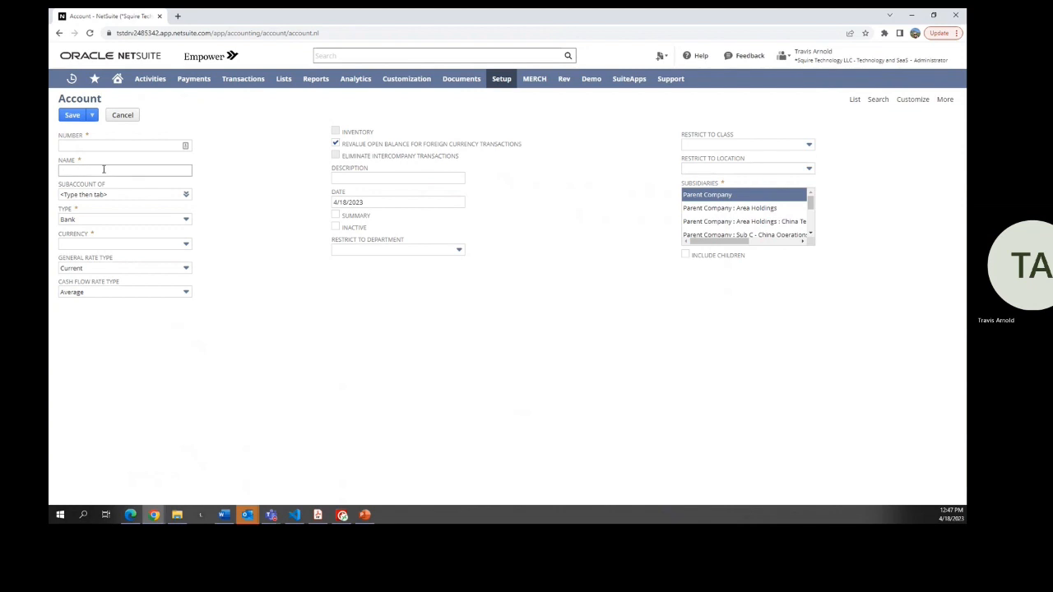
pyautogui.click(100, 151)
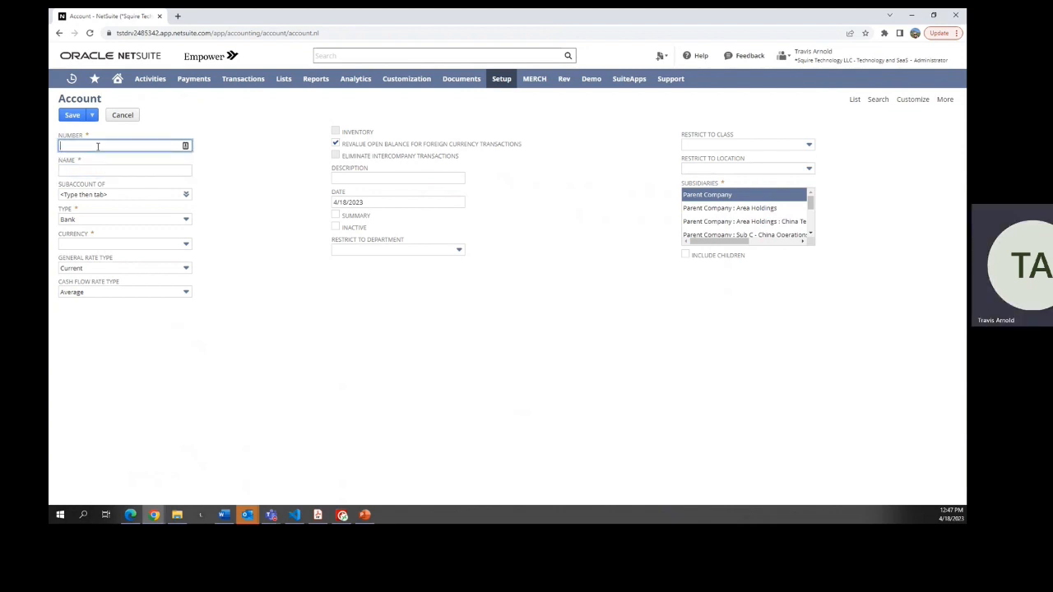
# Step: Make the new bank account a subaccount of 1000 Cash
pyautogui.click(187, 196)
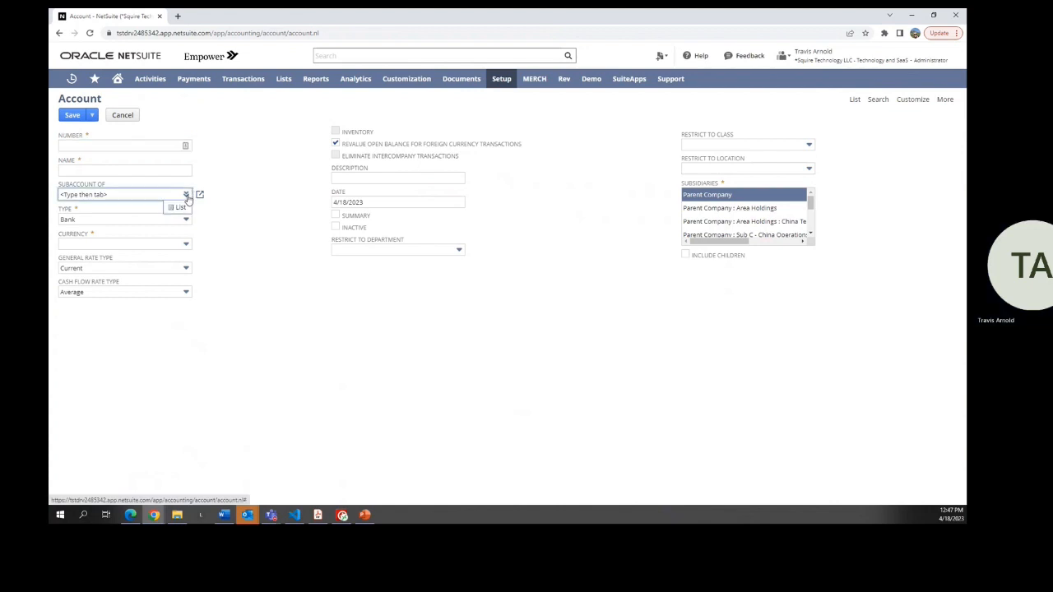
pyautogui.click(179, 208)
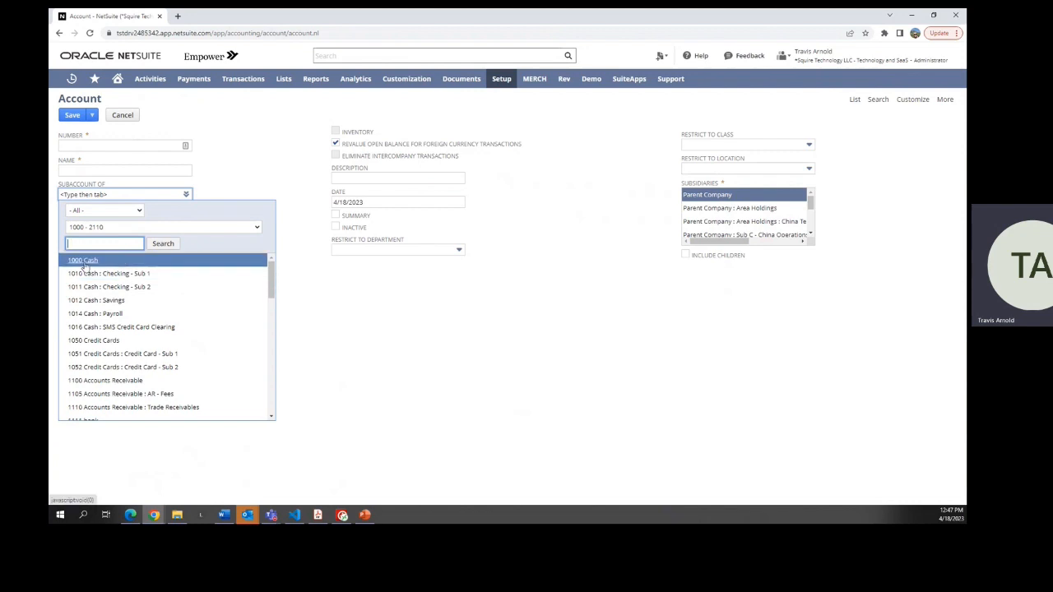
pyautogui.click(84, 261)
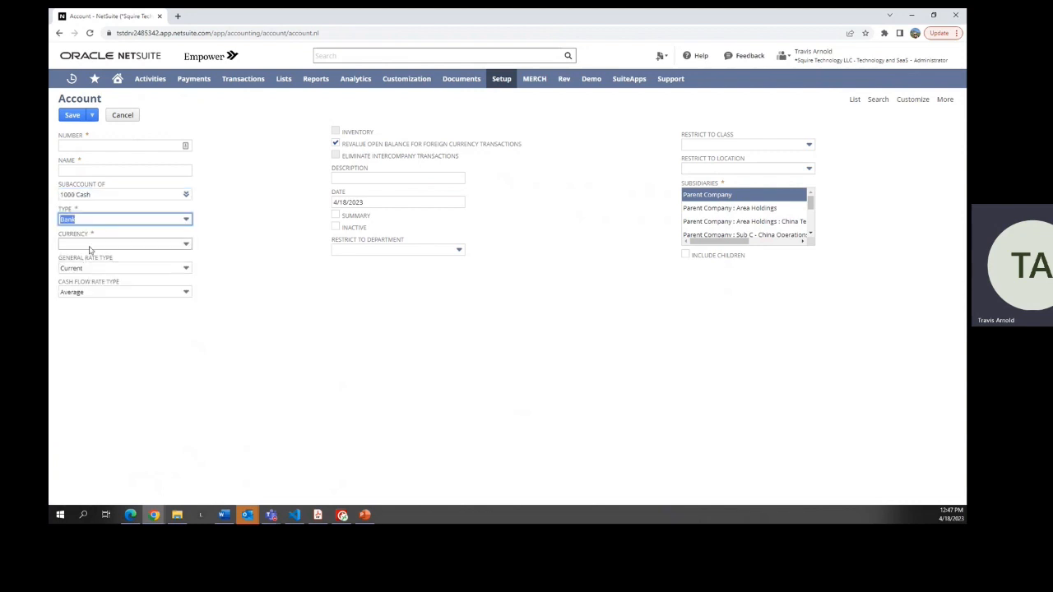
pyautogui.click(88, 194)
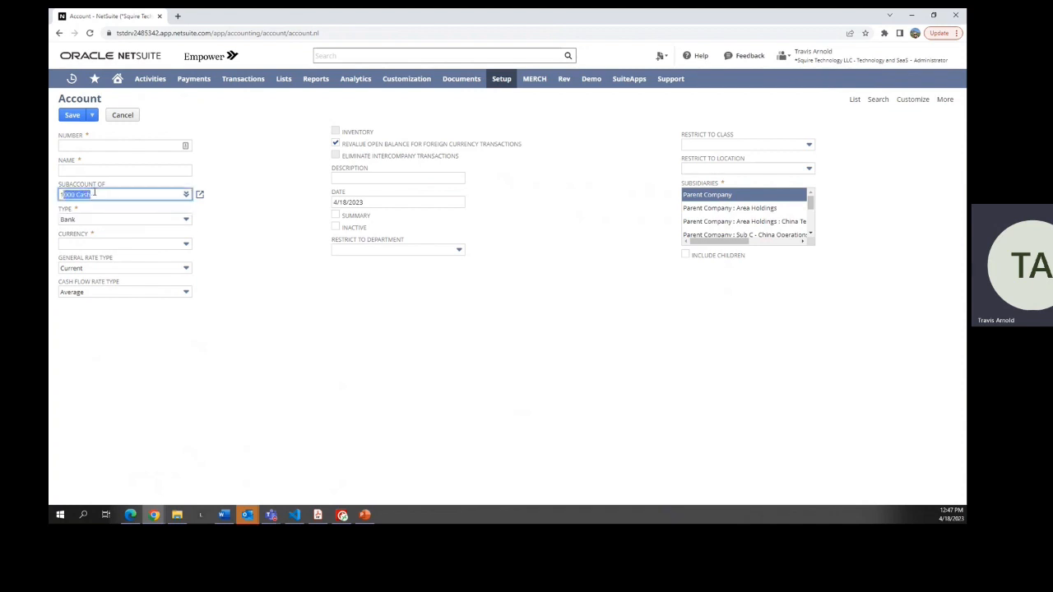
# Step: Mark the new account as Summary and Inactive, and cancel the record without saving
pyautogui.click(285, 245)
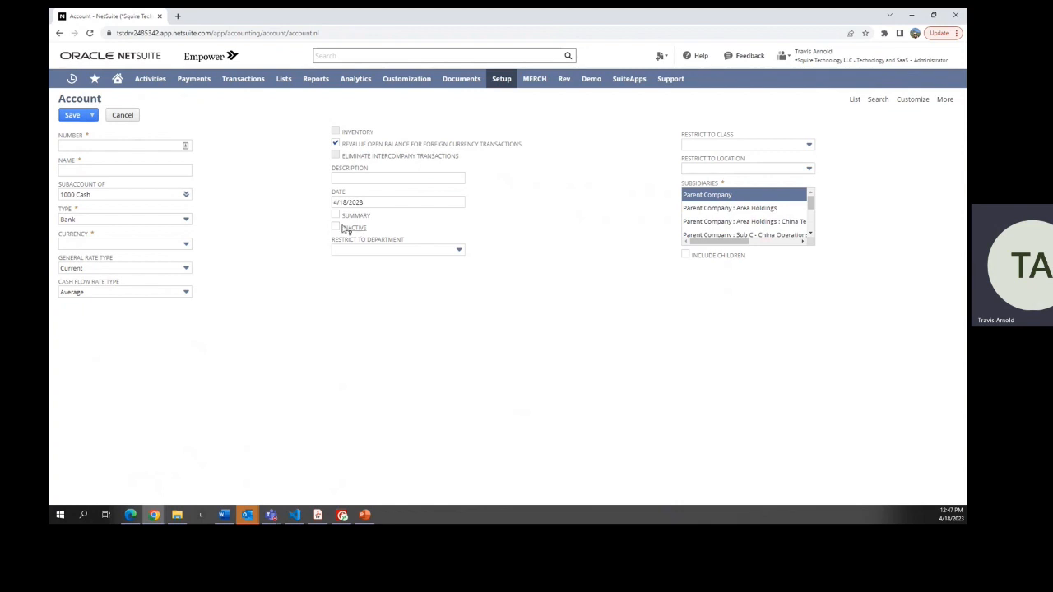
pyautogui.click(335, 215)
pyautogui.click(191, 194)
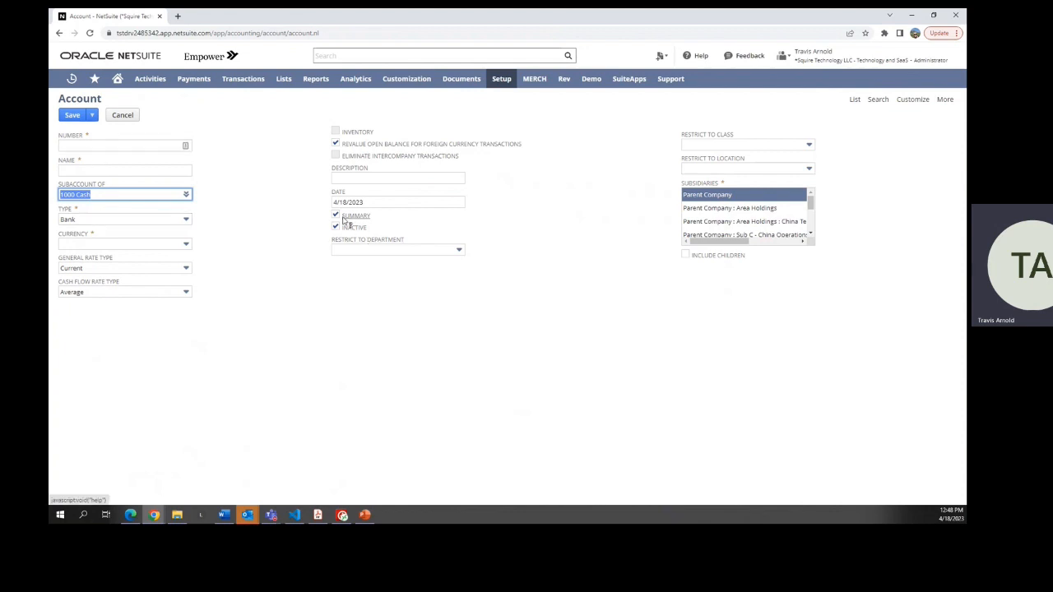
pyautogui.click(336, 226)
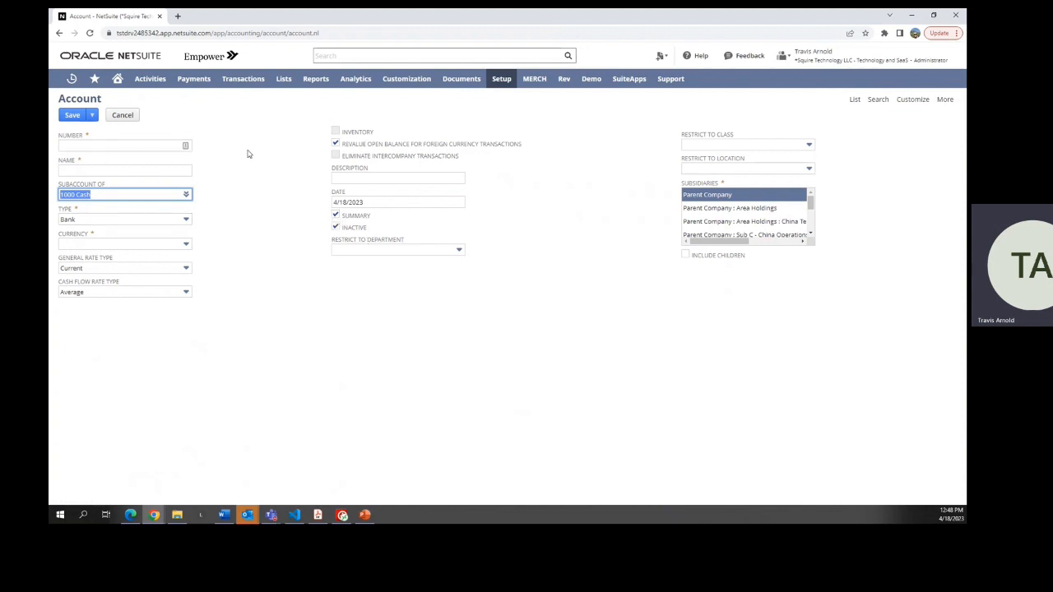
pyautogui.click(124, 116)
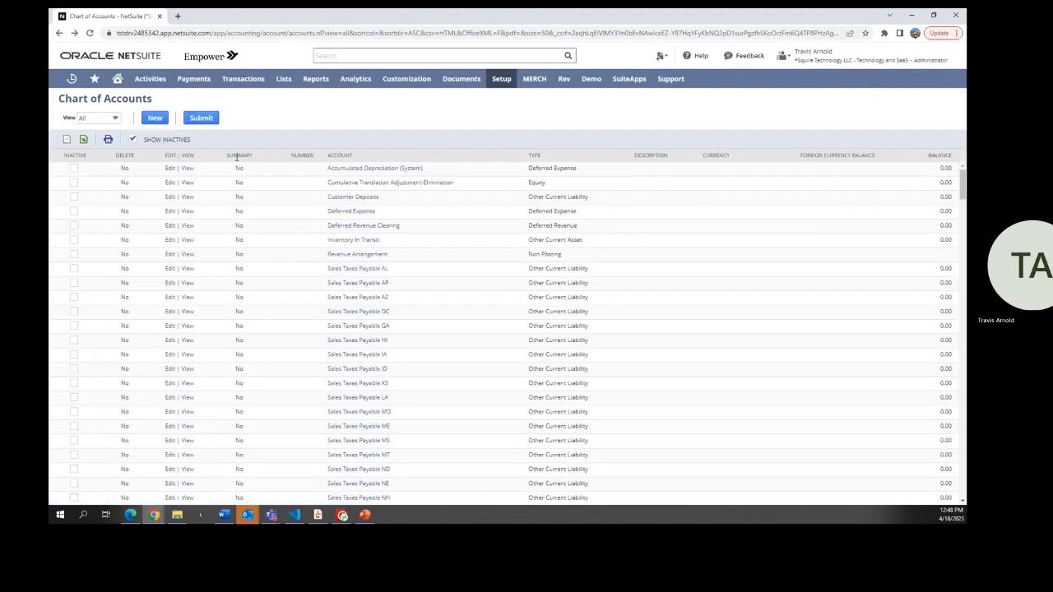
# Step: Sort the full Chart of Accounts by account number again
pyautogui.click(303, 156)
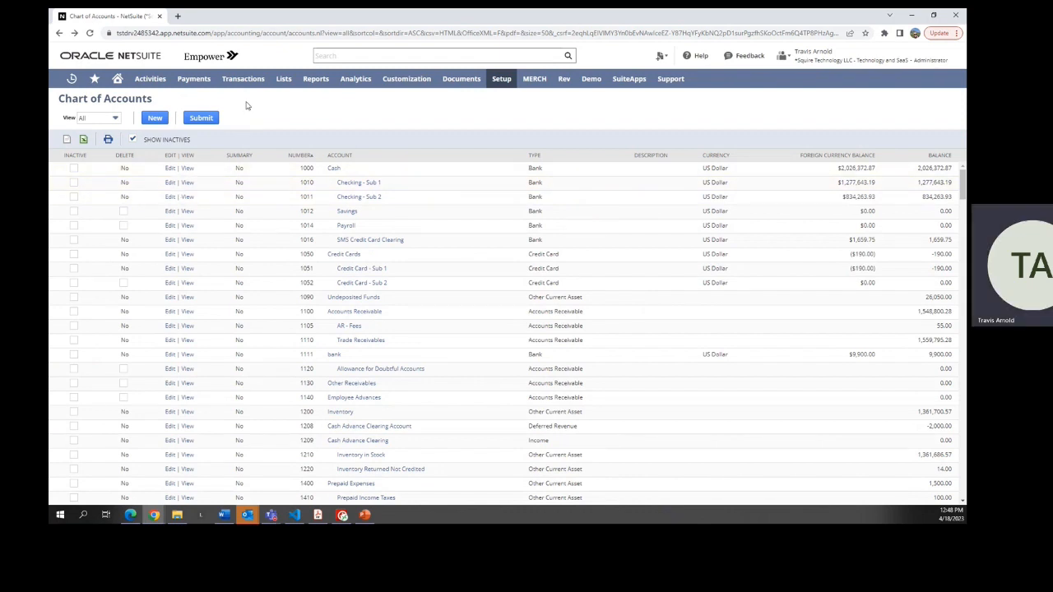
# Step: Review the available bank transaction options, including checks, deposits, fund transfers, reconciliation, bank data matching and banking import history
pyautogui.moveTo(244, 87)
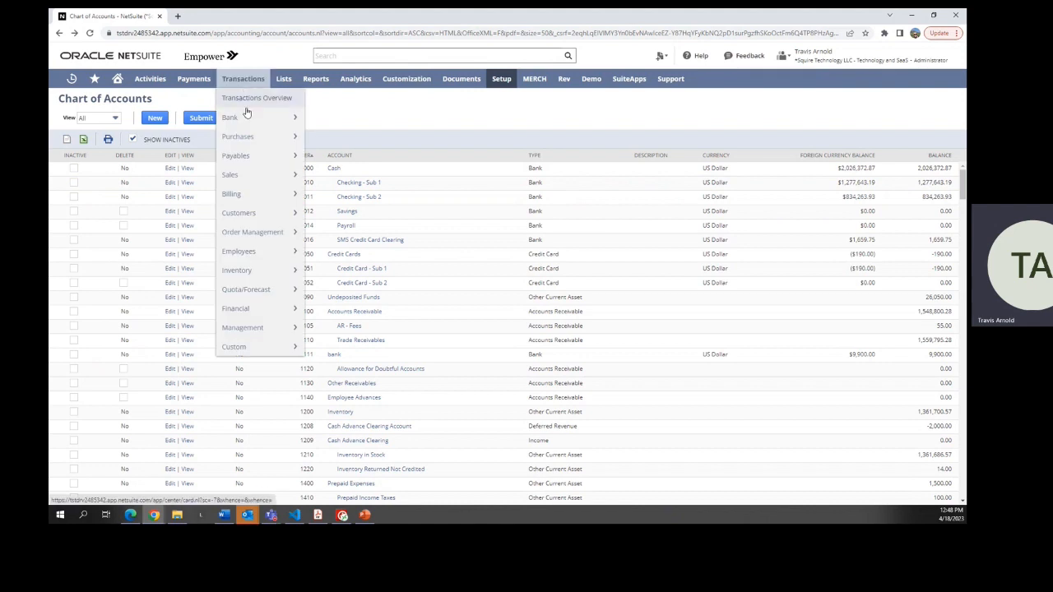
pyautogui.moveTo(247, 124)
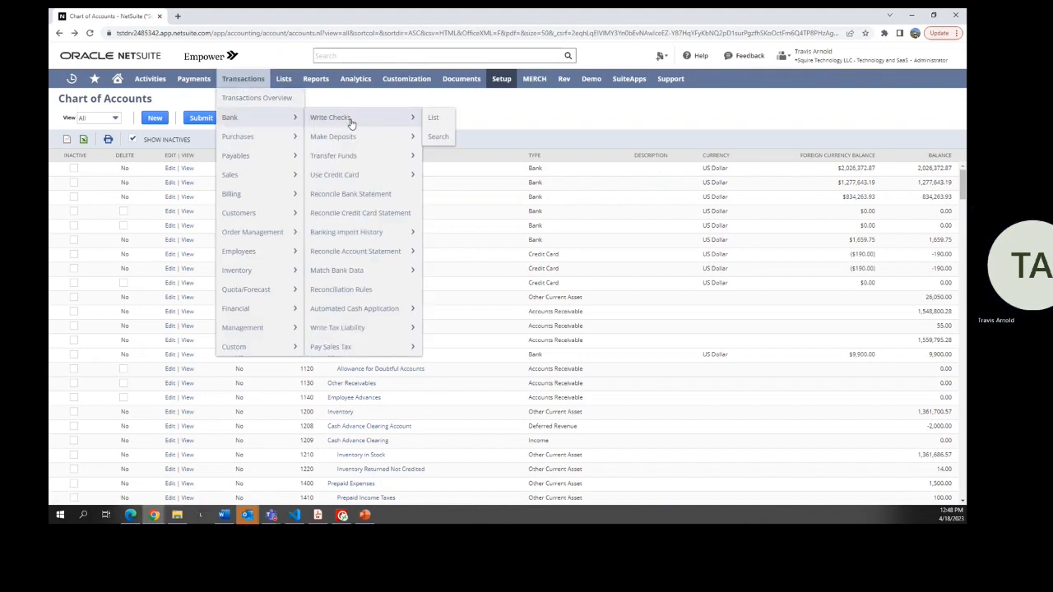
pyautogui.moveTo(334, 131)
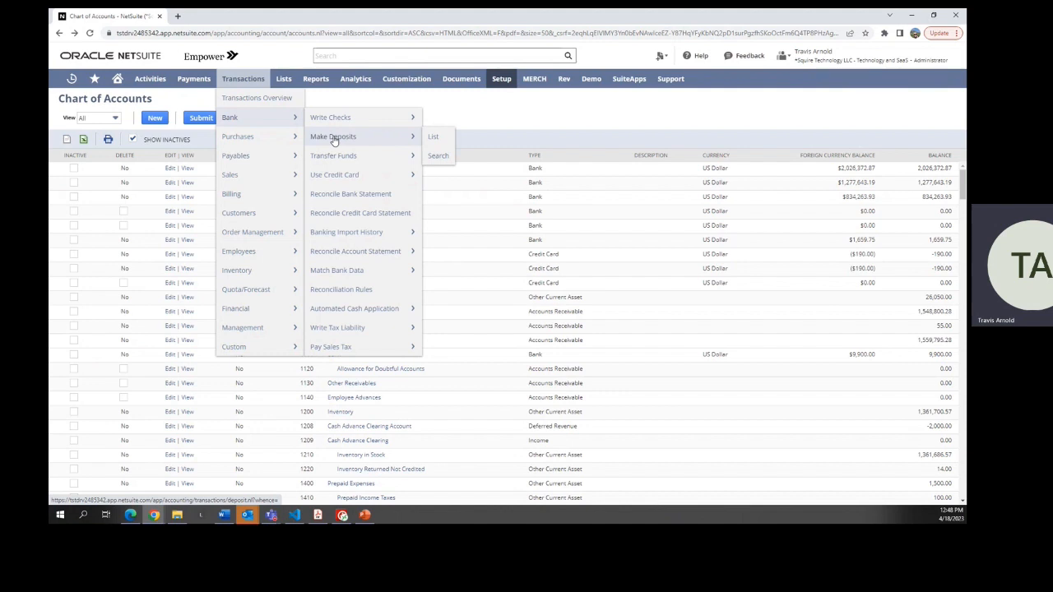
pyautogui.moveTo(337, 157)
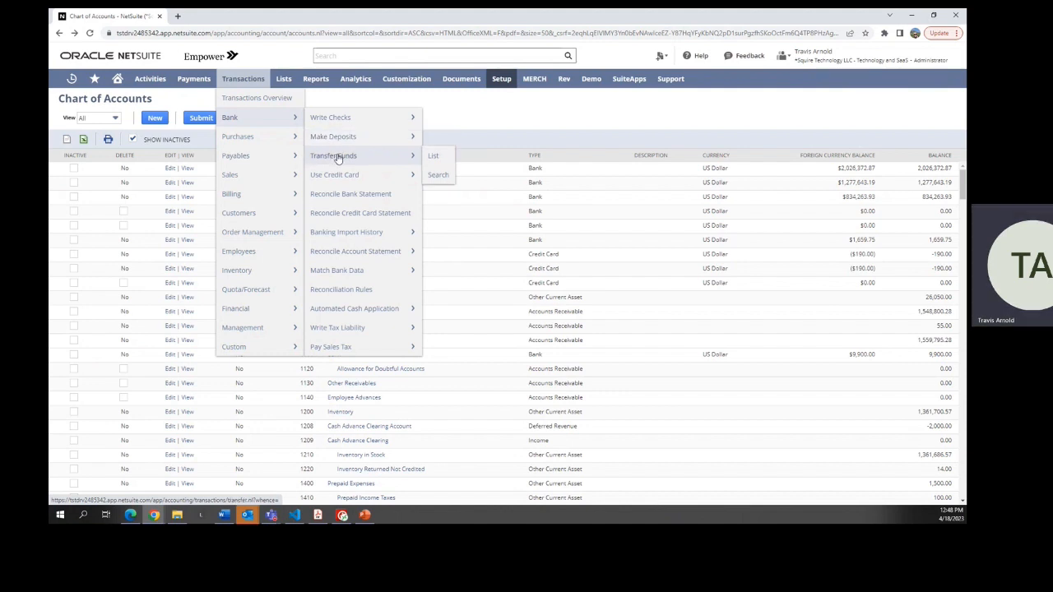
pyautogui.moveTo(337, 176)
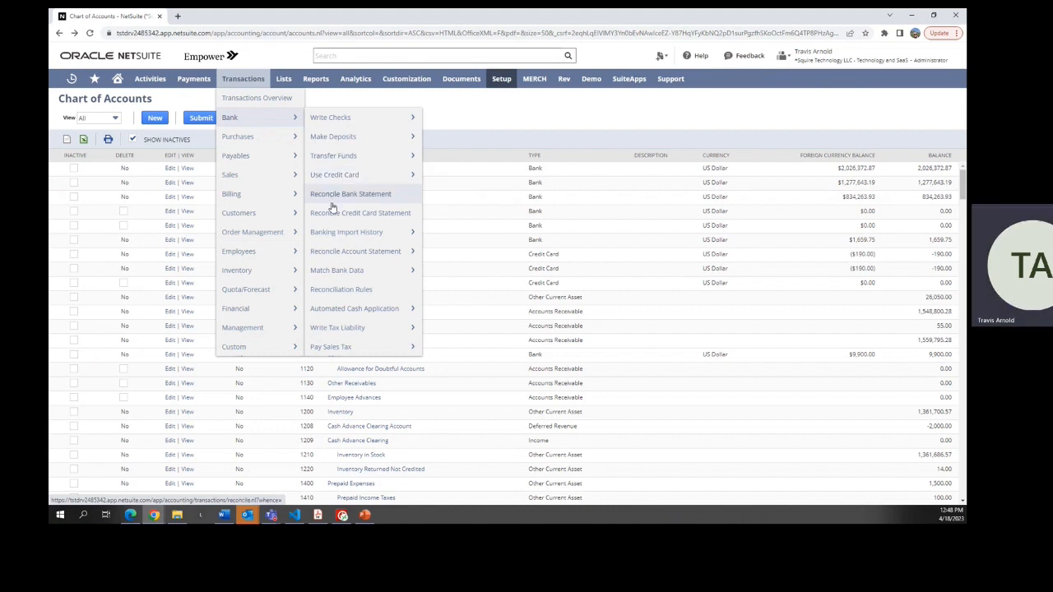
pyautogui.moveTo(343, 271)
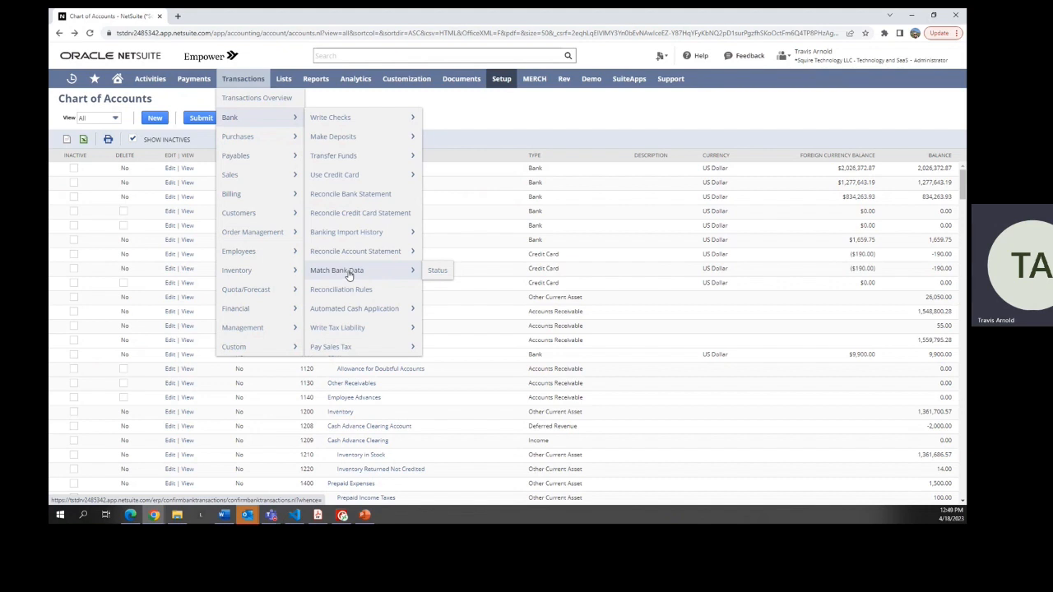
pyautogui.moveTo(354, 239)
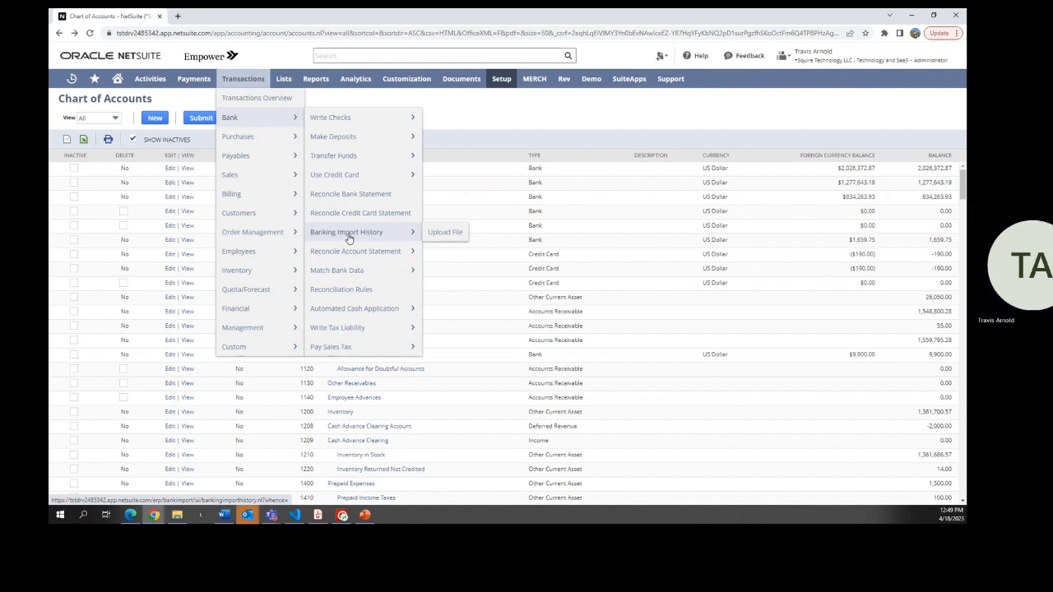
# Step: Open a new deposit in a separate browser tab, close the Chart of Accounts tab and point out the deposit date
pyautogui.middleClick(346, 146)
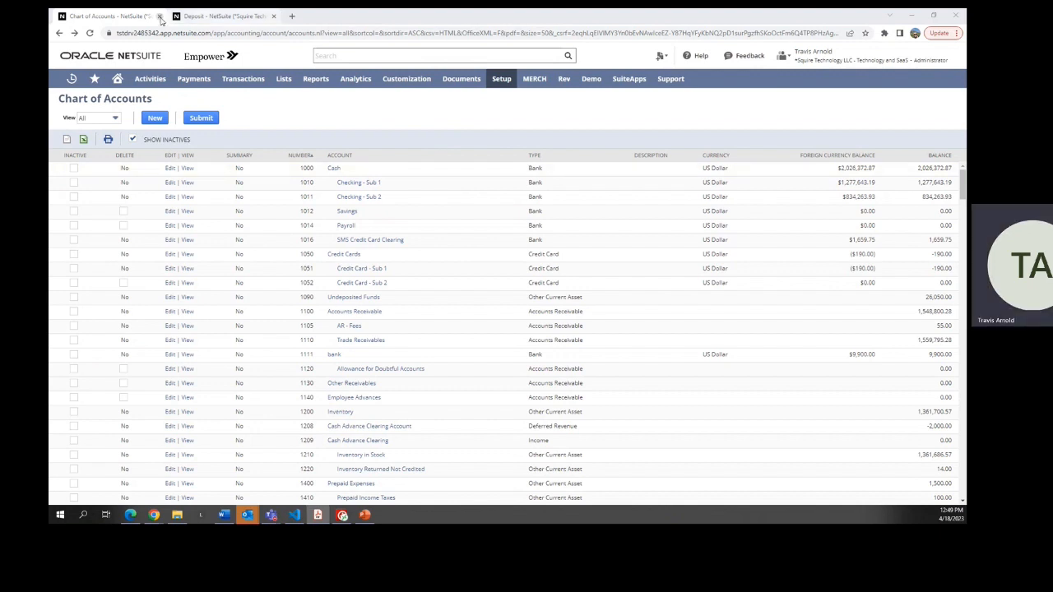
pyautogui.click(222, 16)
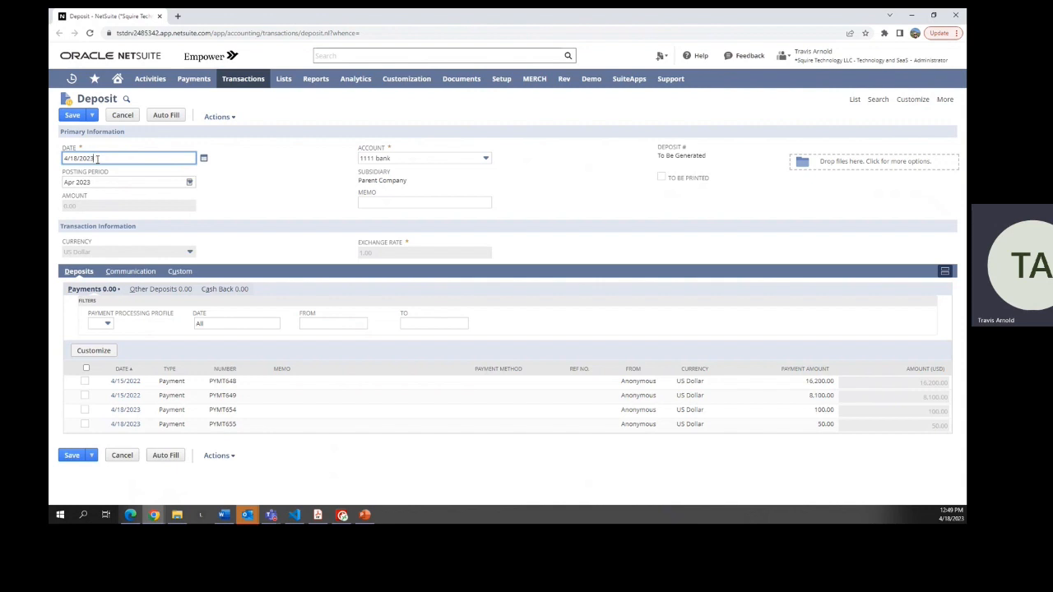
pyautogui.moveTo(97, 158); pyautogui.dragTo(56, 163)
pyautogui.click(297, 169)
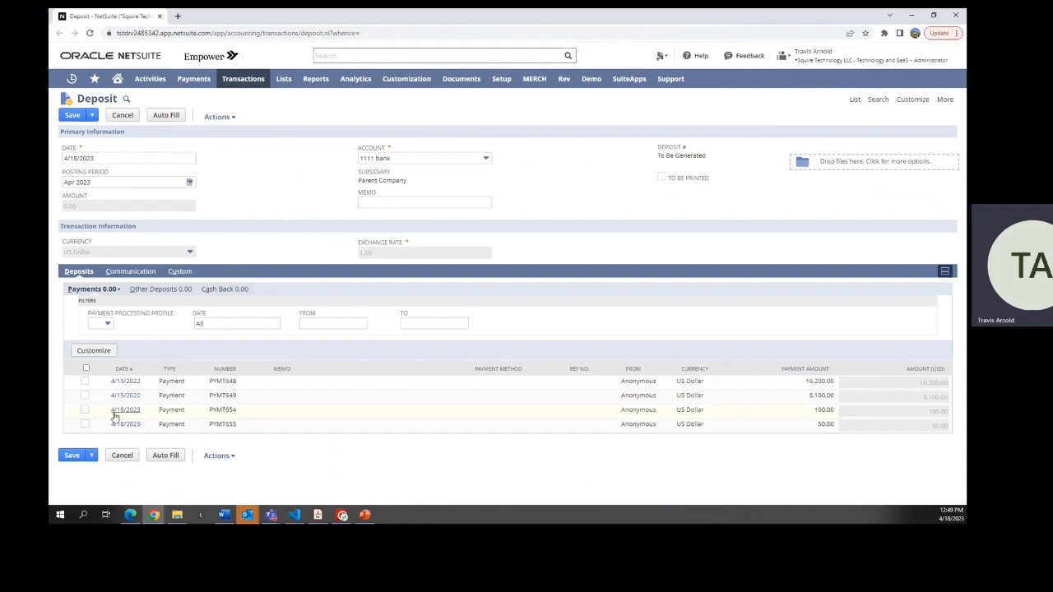
# Step: Include the 100.00 payment dated 4/18/2023 in the deposit to 1111 bank and save the deposit
pyautogui.click(818, 409)
pyautogui.click(85, 409)
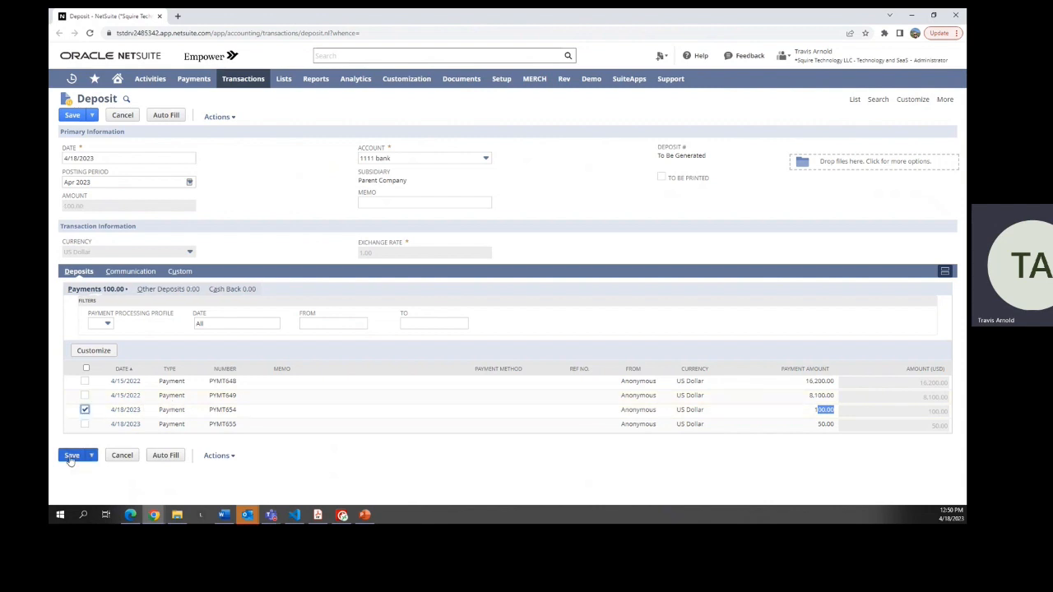
pyautogui.click(71, 457)
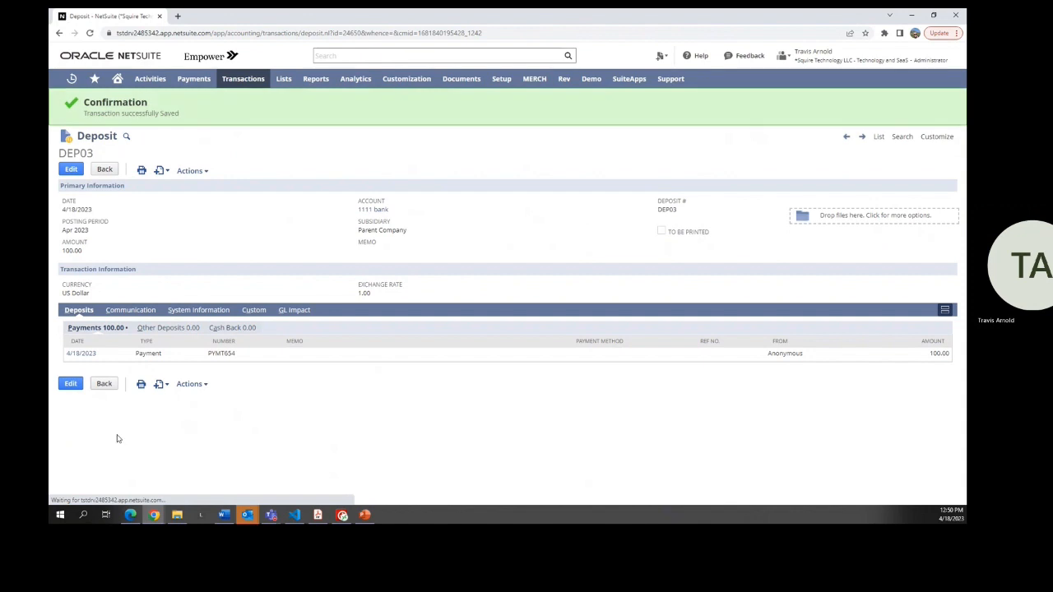
# Step: Examine the saved deposit's GL impact, checking its debit and credit amounts
pyautogui.click(296, 311)
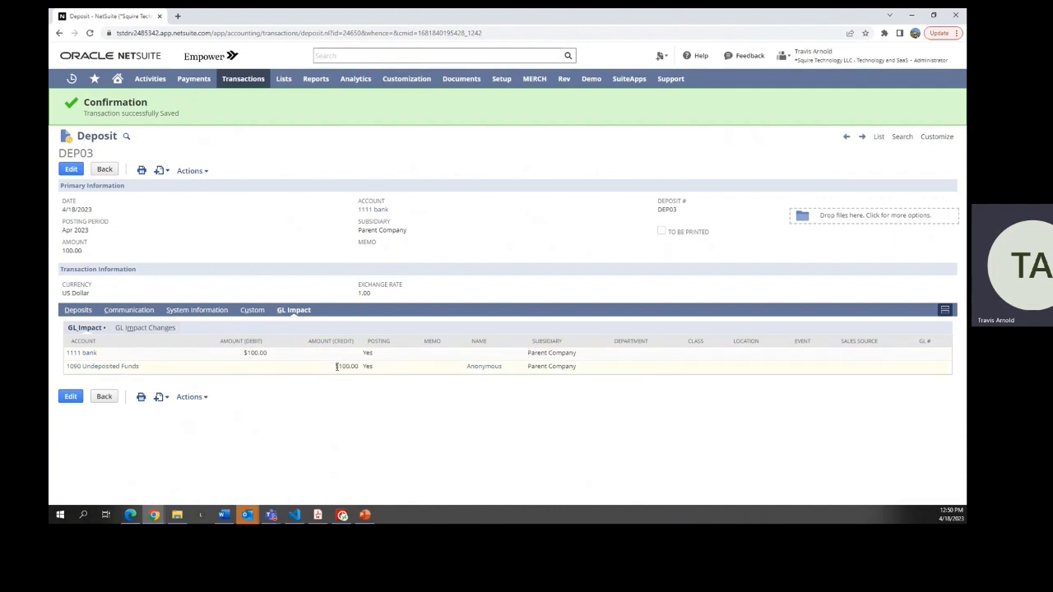
pyautogui.moveTo(334, 366); pyautogui.dragTo(360, 366)
pyautogui.moveTo(268, 353); pyautogui.dragTo(243, 354)
pyautogui.moveTo(71, 78)
# Step: Return to the unsaved deposit form and review the accounts available for an Other Deposits line
pyautogui.click(104, 170)
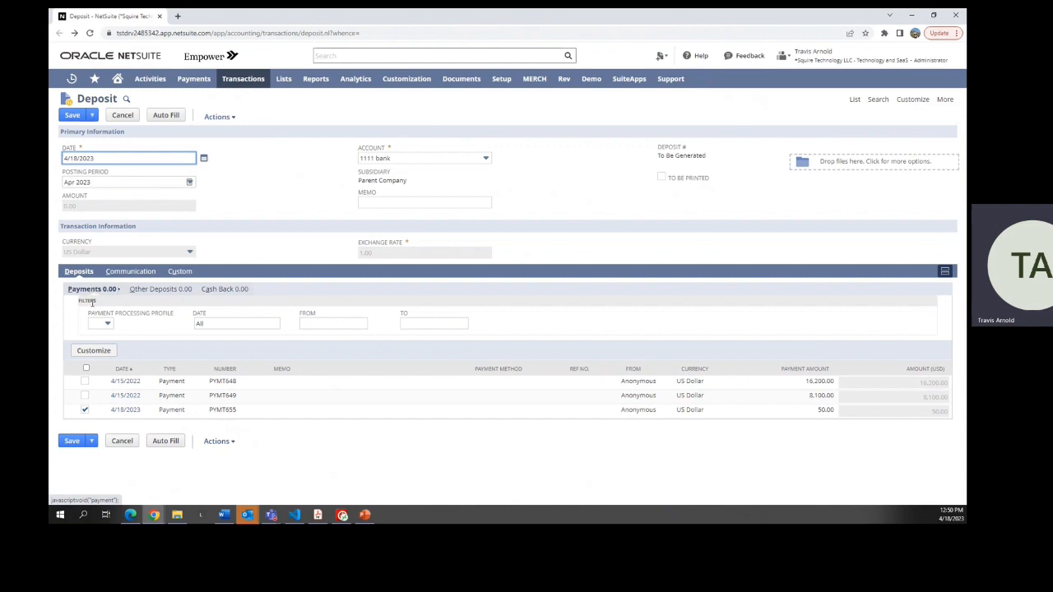
pyautogui.click(157, 293)
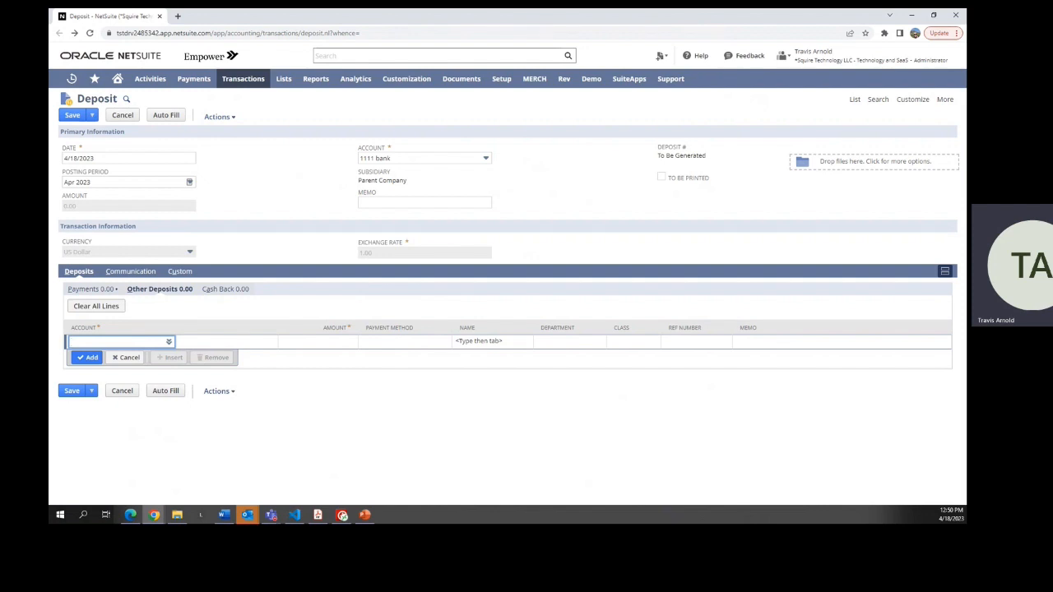
pyautogui.click(169, 343)
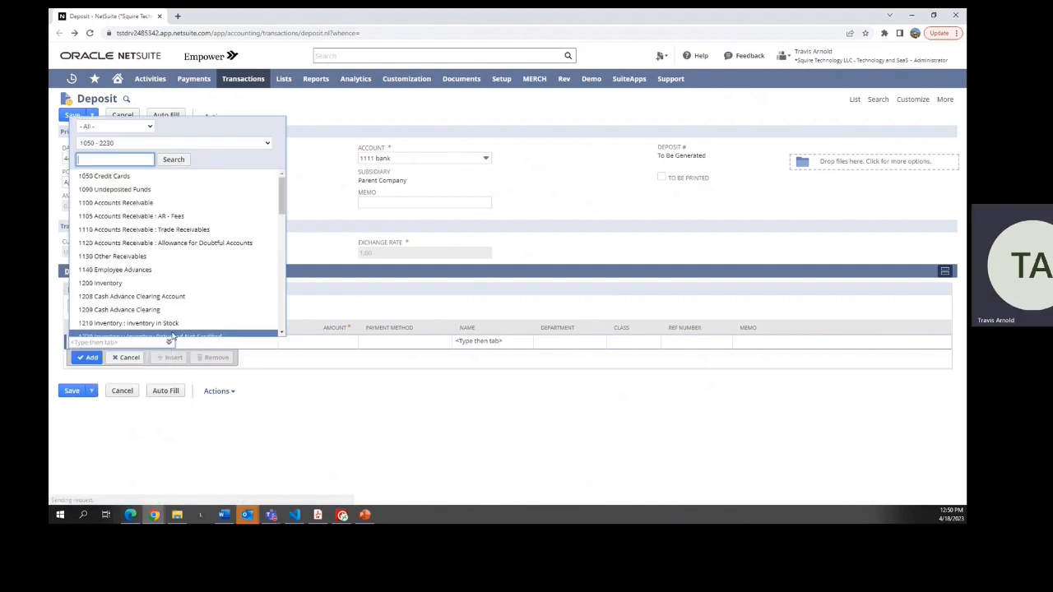
pyautogui.click(346, 409)
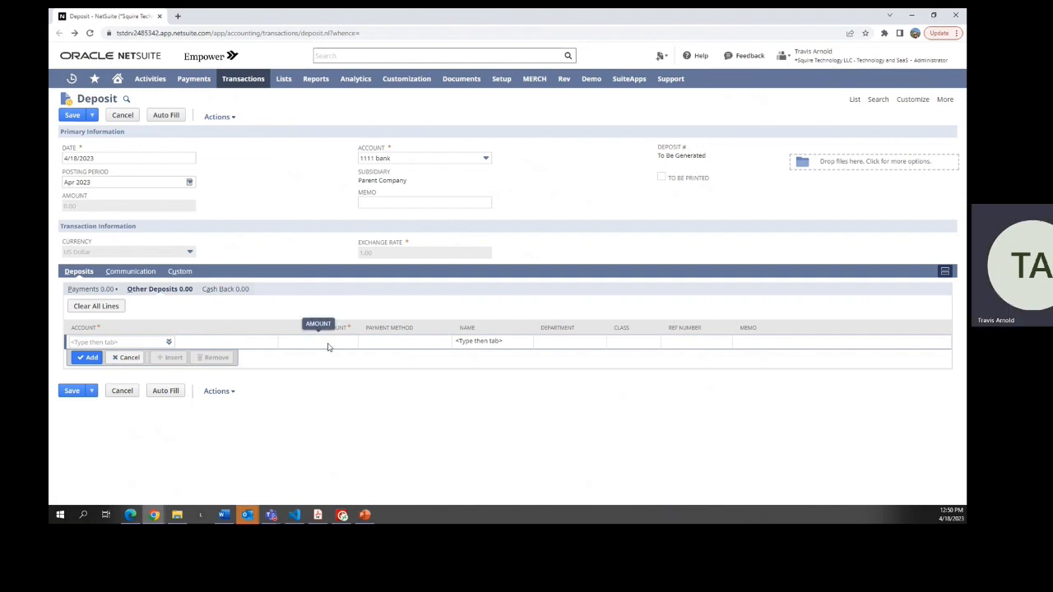
# Step: Review the names available for the Other Deposits line, and view the Cash Back lines
pyautogui.click(443, 344)
pyautogui.moveTo(425, 342)
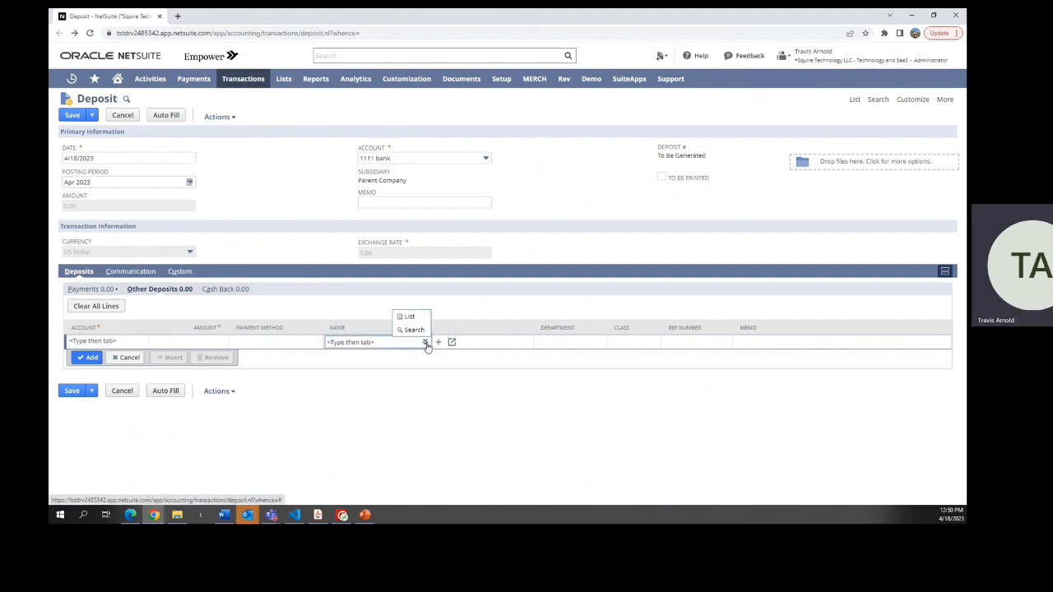
pyautogui.click(409, 318)
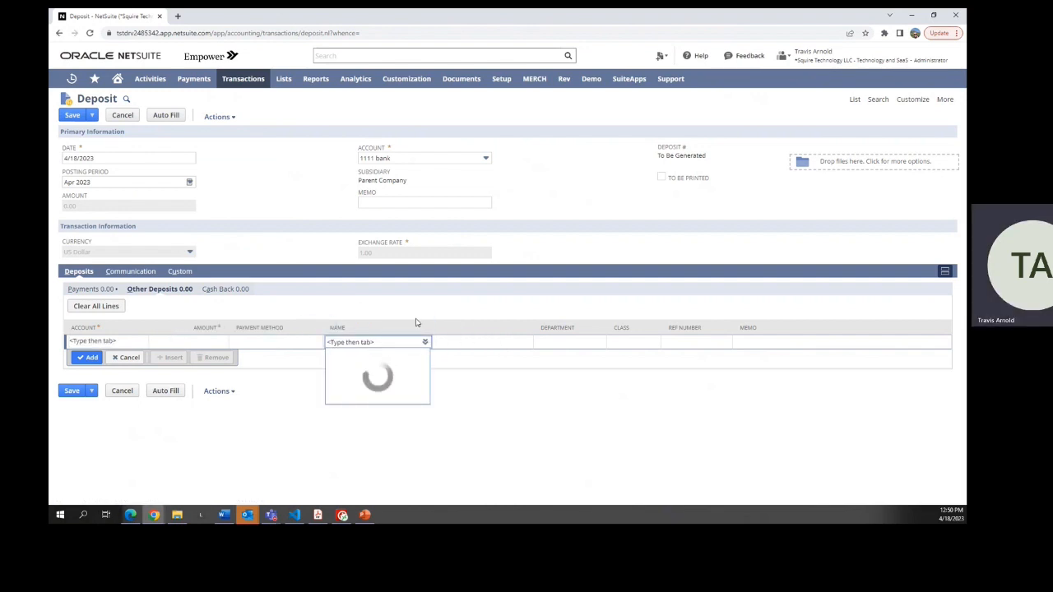
pyautogui.scroll(-10, 345, 271)
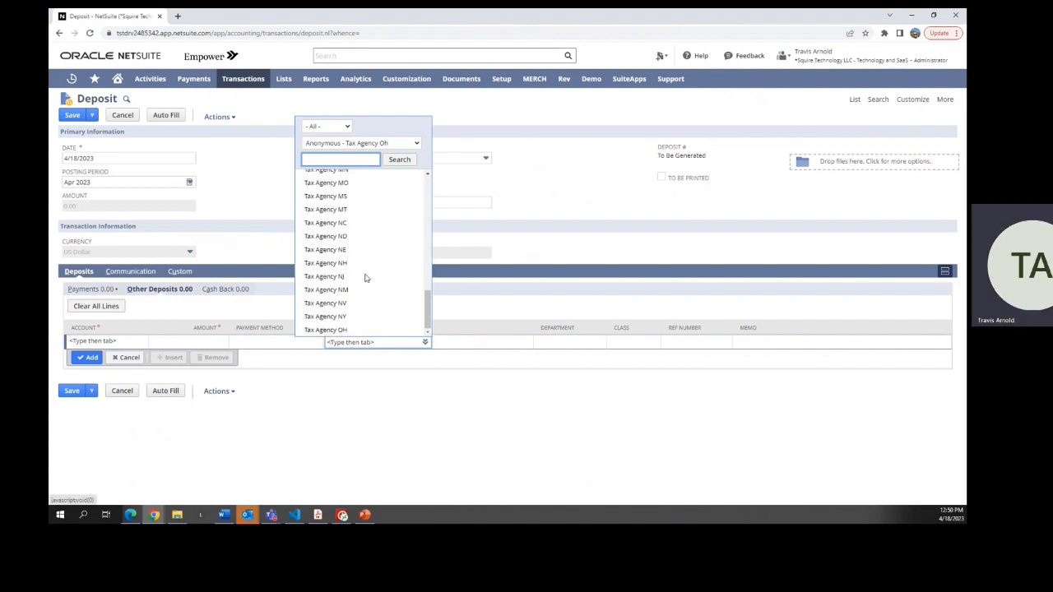
pyautogui.click(555, 309)
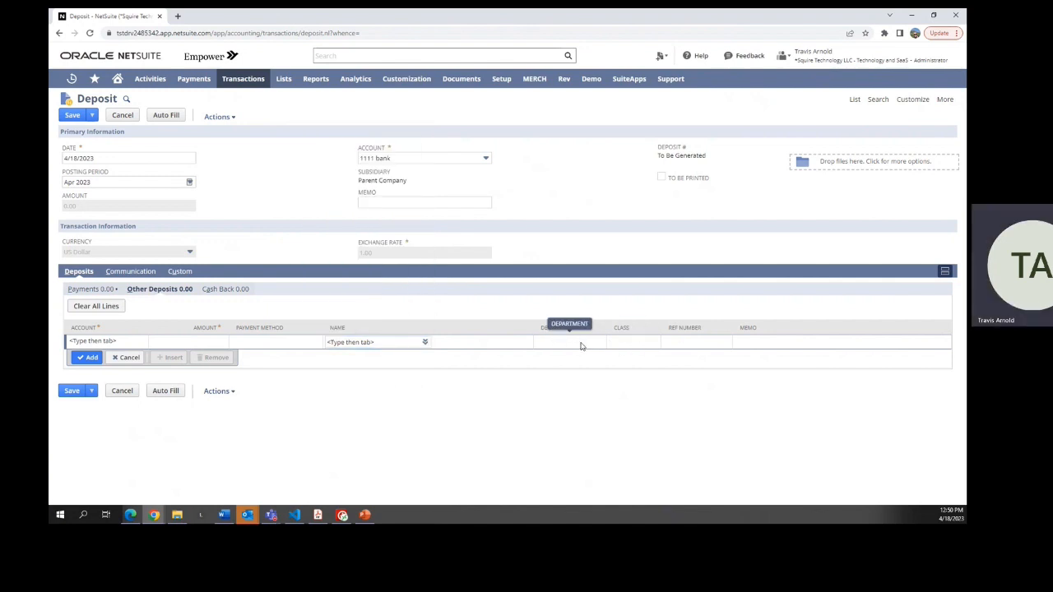
pyautogui.click(228, 293)
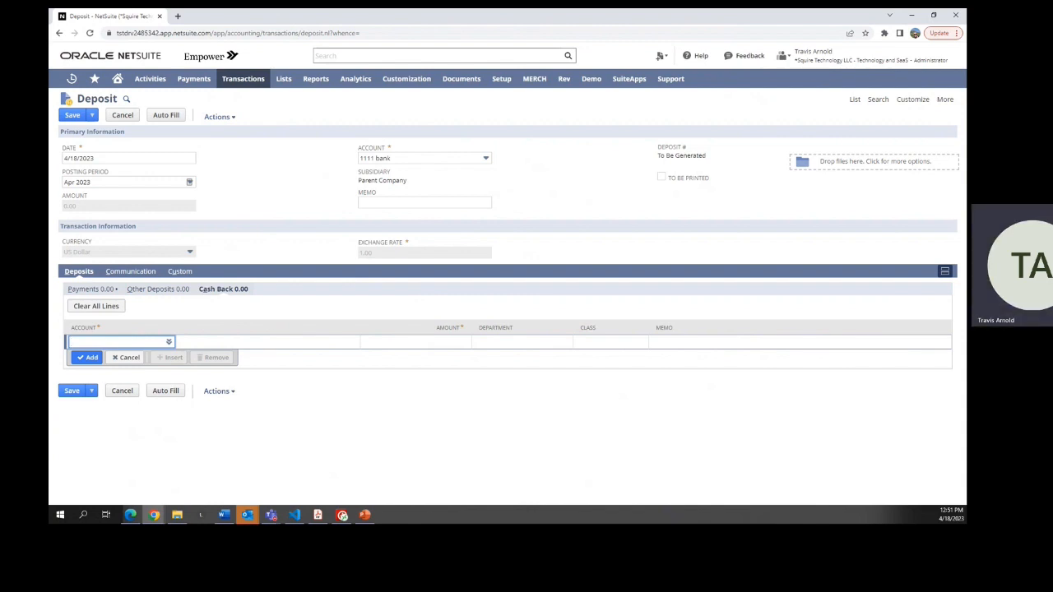
# Step: Open a new funds transfer in a separate browser tab and switch to it
pyautogui.moveTo(238, 80)
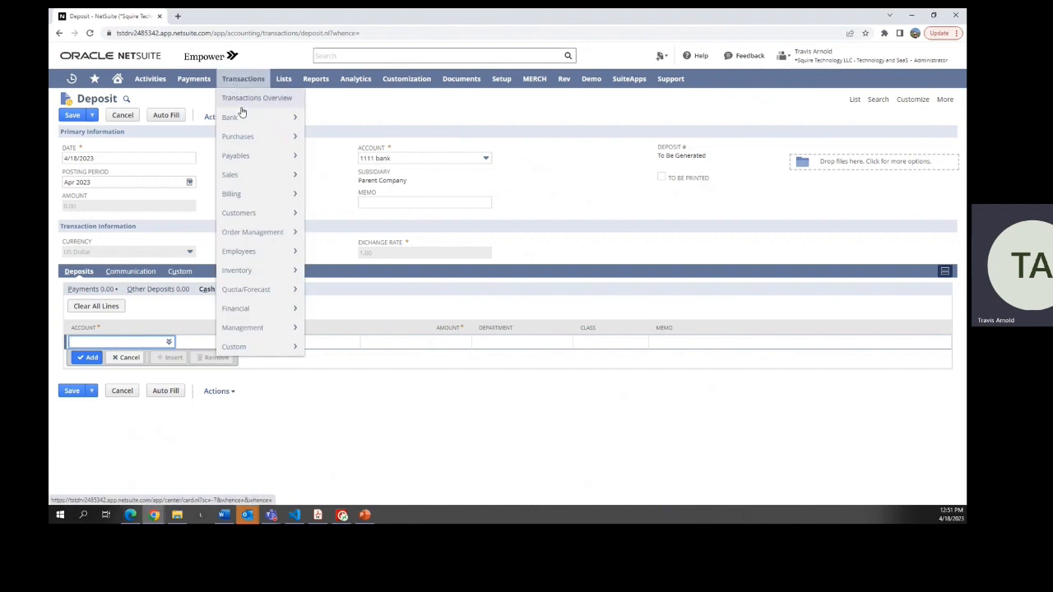
pyautogui.moveTo(243, 117)
pyautogui.moveTo(330, 155)
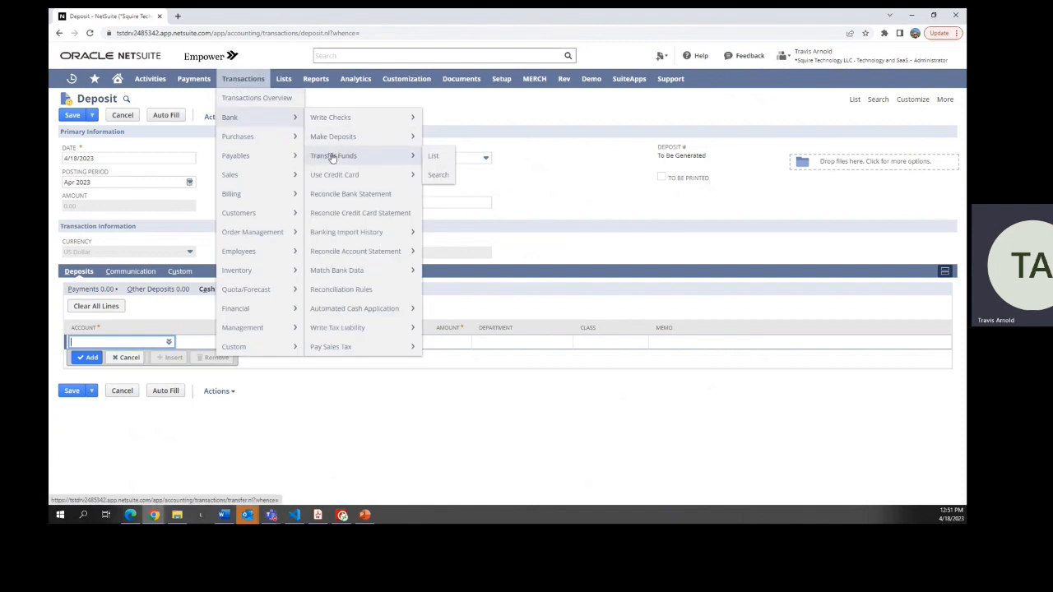
pyautogui.rightClick(332, 157)
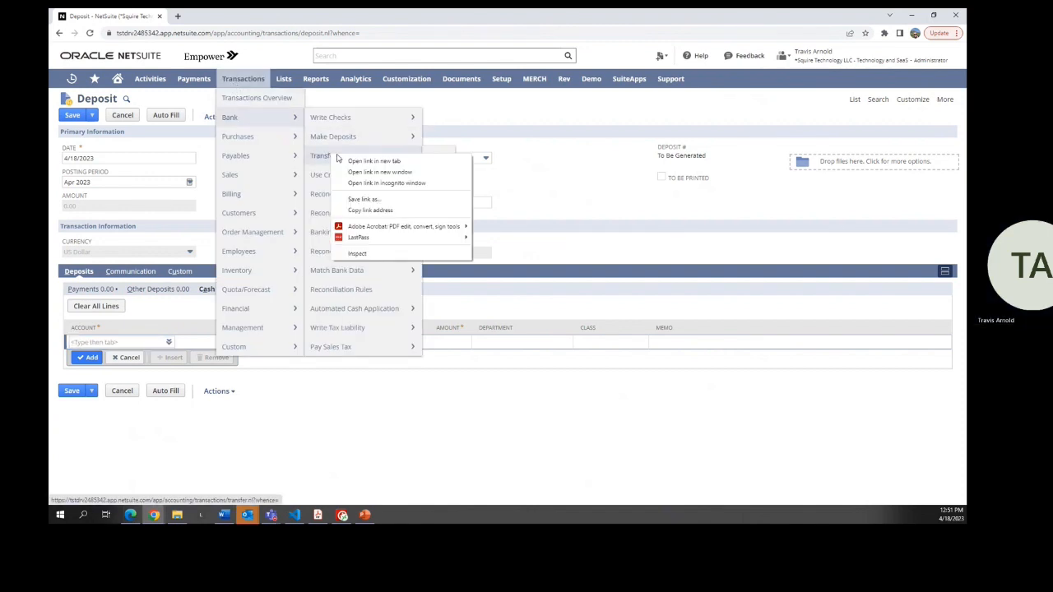
pyautogui.click(349, 161)
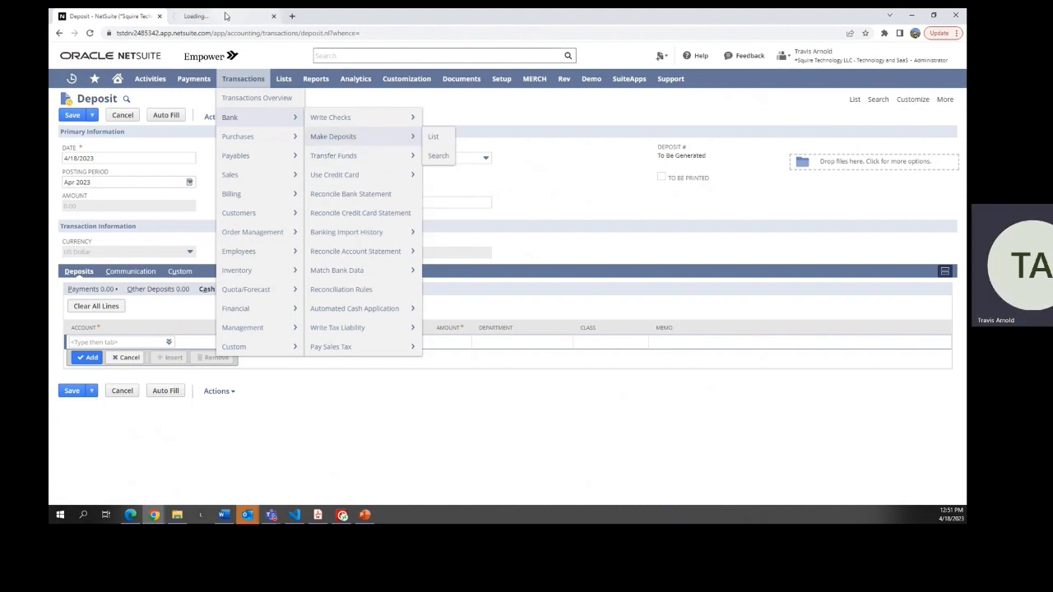
pyautogui.click(226, 16)
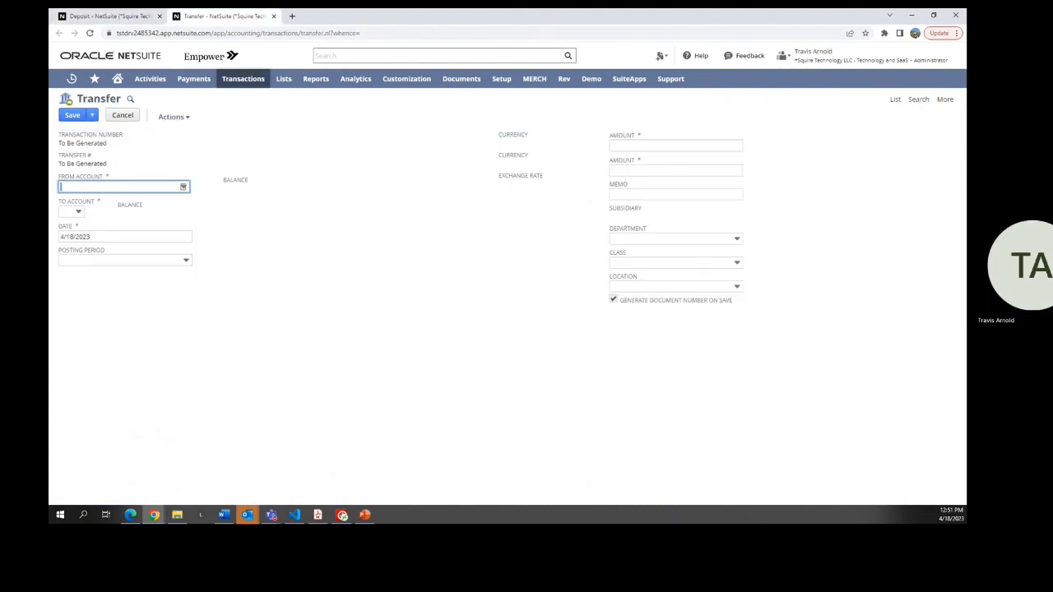
# Step: Review the transfer's From Account, To Account and Posting Period choices without selecting any
pyautogui.click(184, 189)
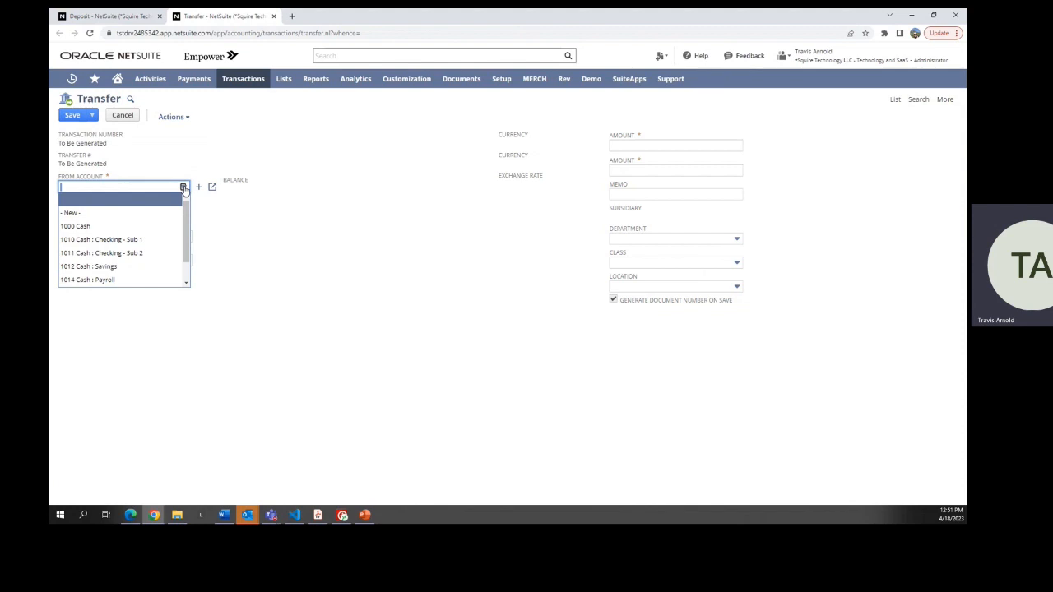
pyautogui.click(191, 163)
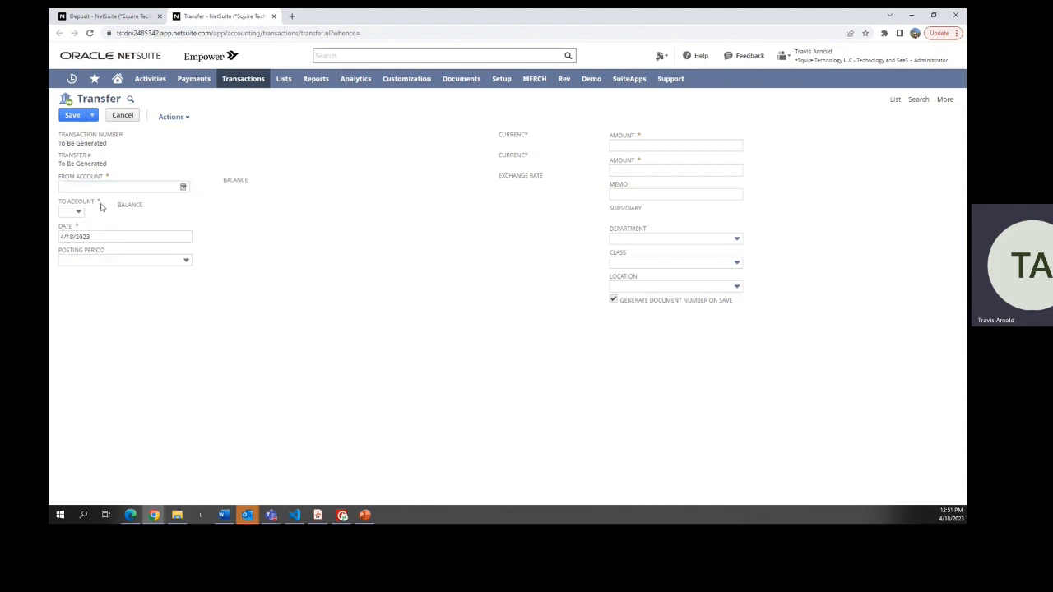
pyautogui.click(79, 214)
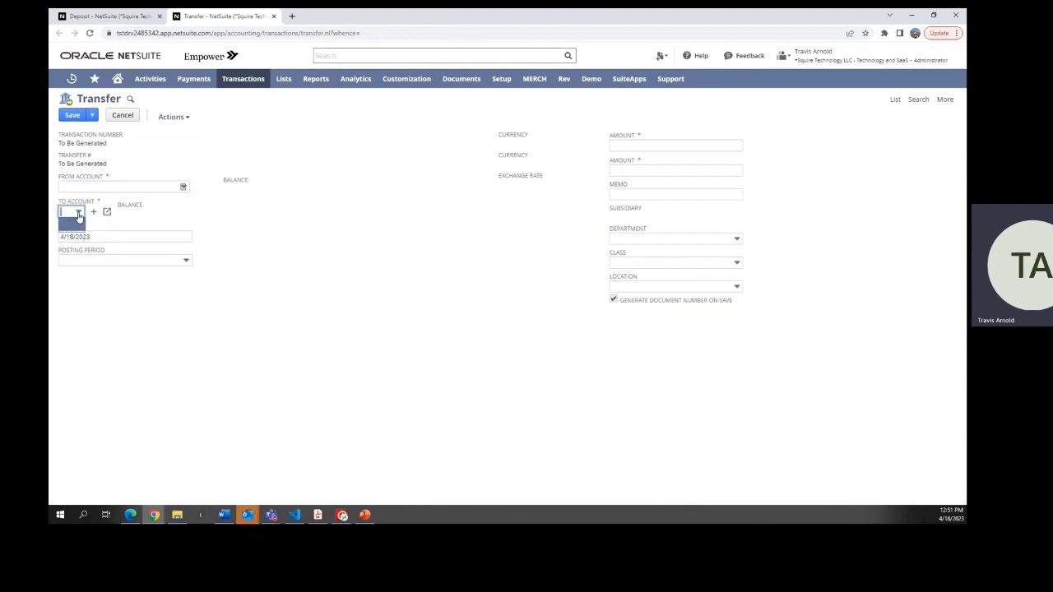
pyautogui.click(238, 223)
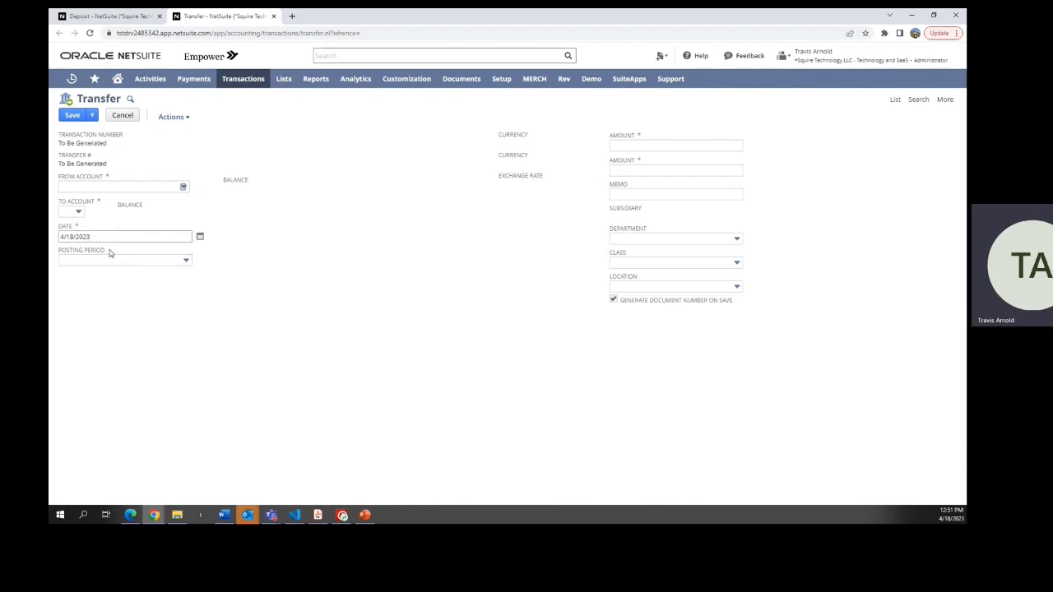
pyautogui.click(188, 263)
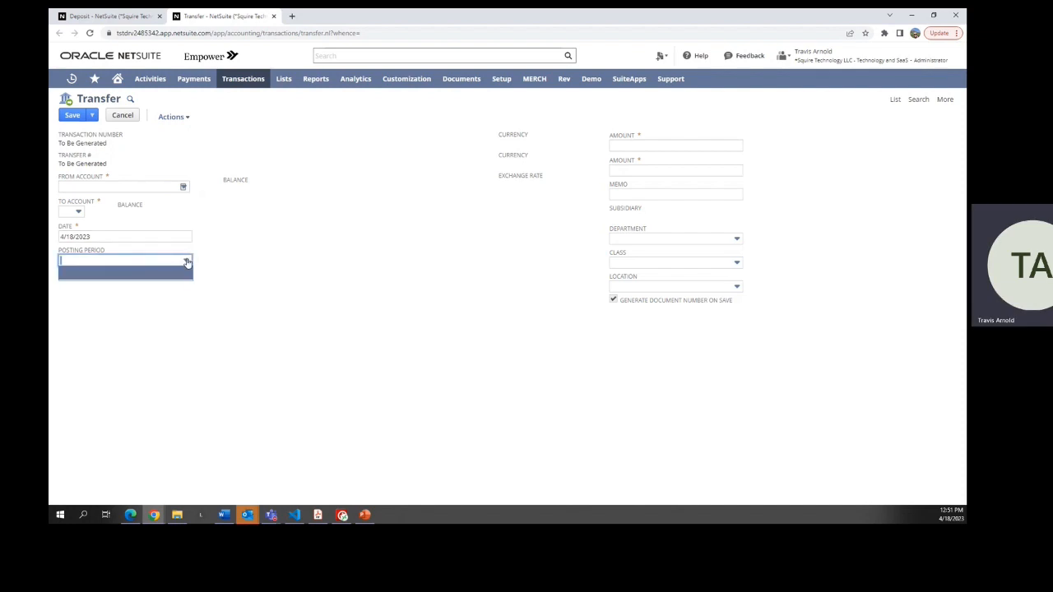
pyautogui.click(187, 262)
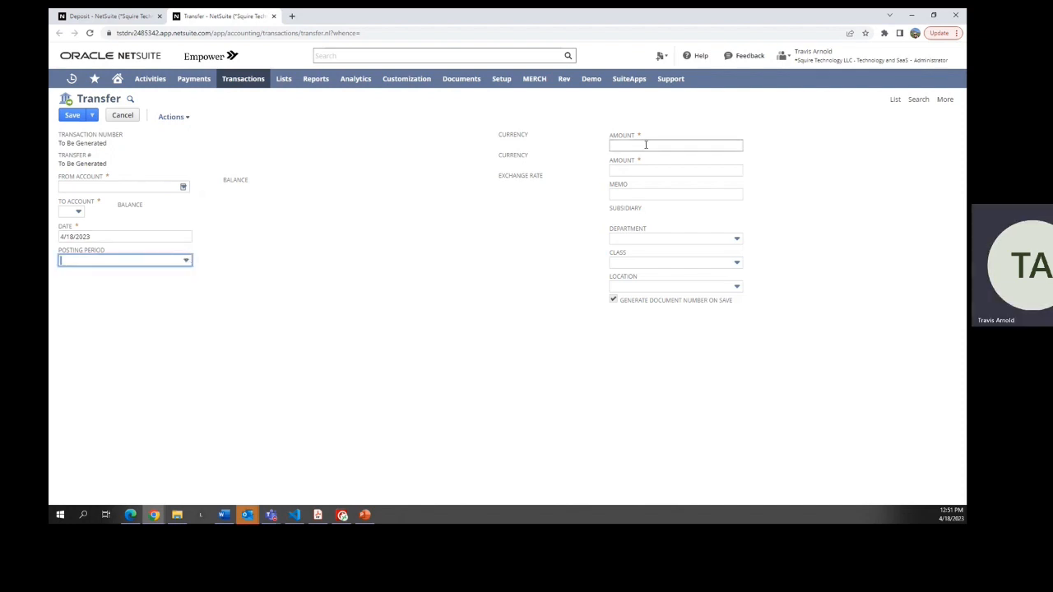
pyautogui.click(321, 210)
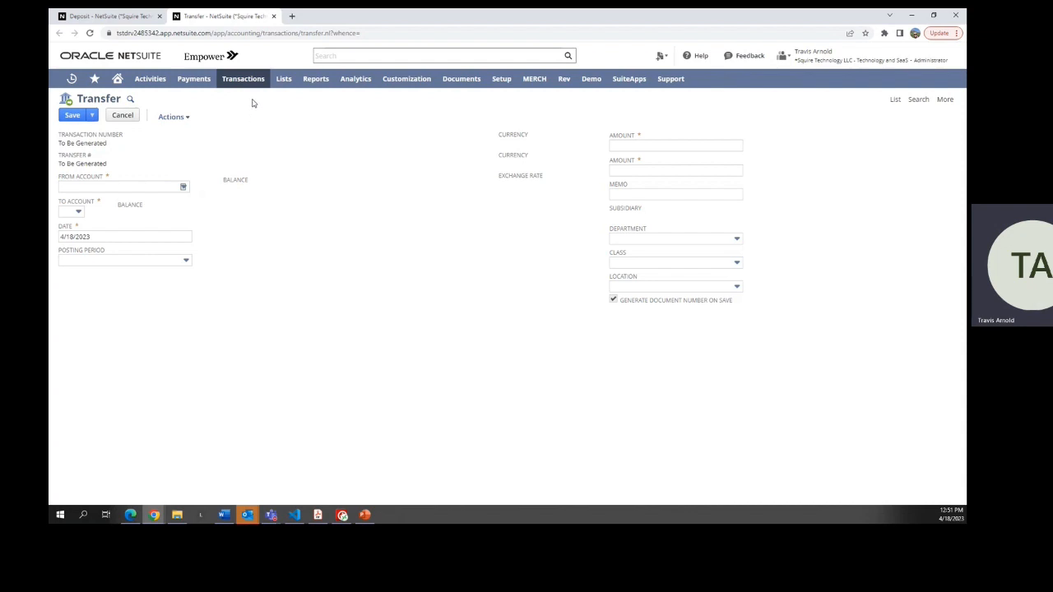
# Step: Open the Print Checks page from the print checks and forms list and choose 1111 bank as the account
pyautogui.moveTo(252, 89)
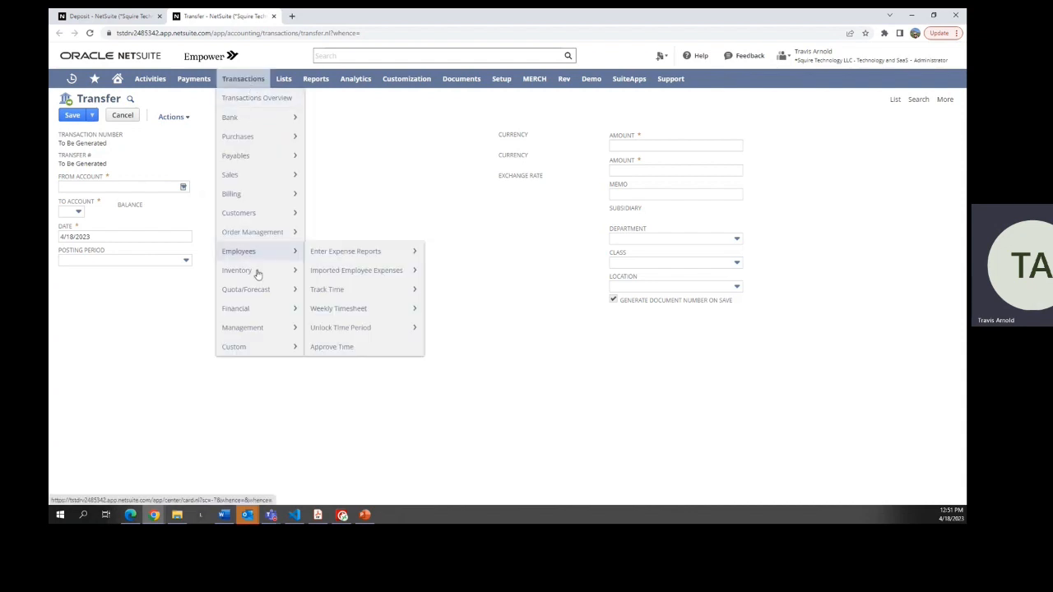
pyautogui.moveTo(246, 327)
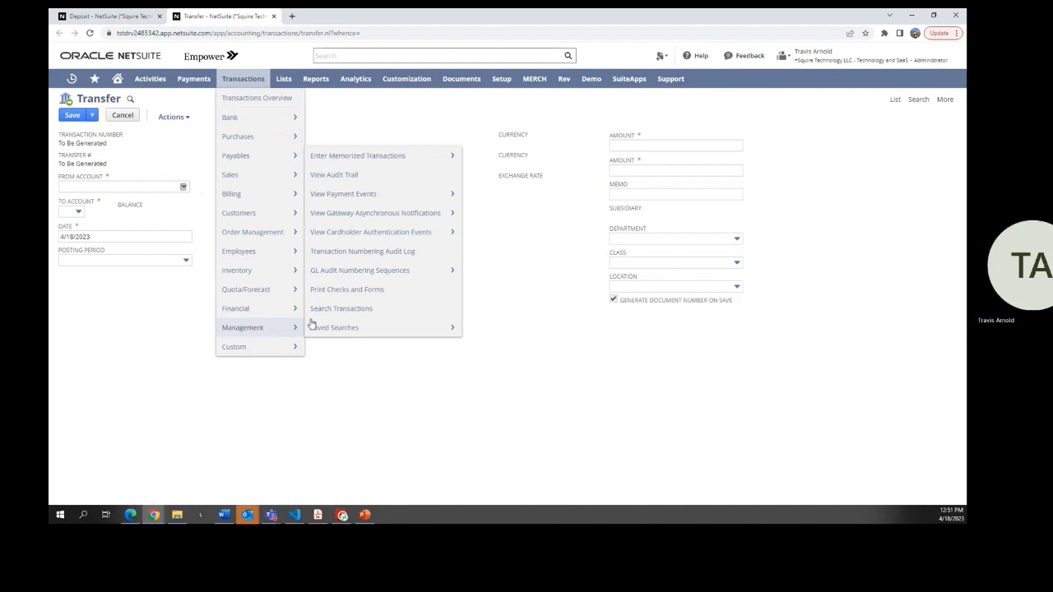
pyautogui.click(334, 297)
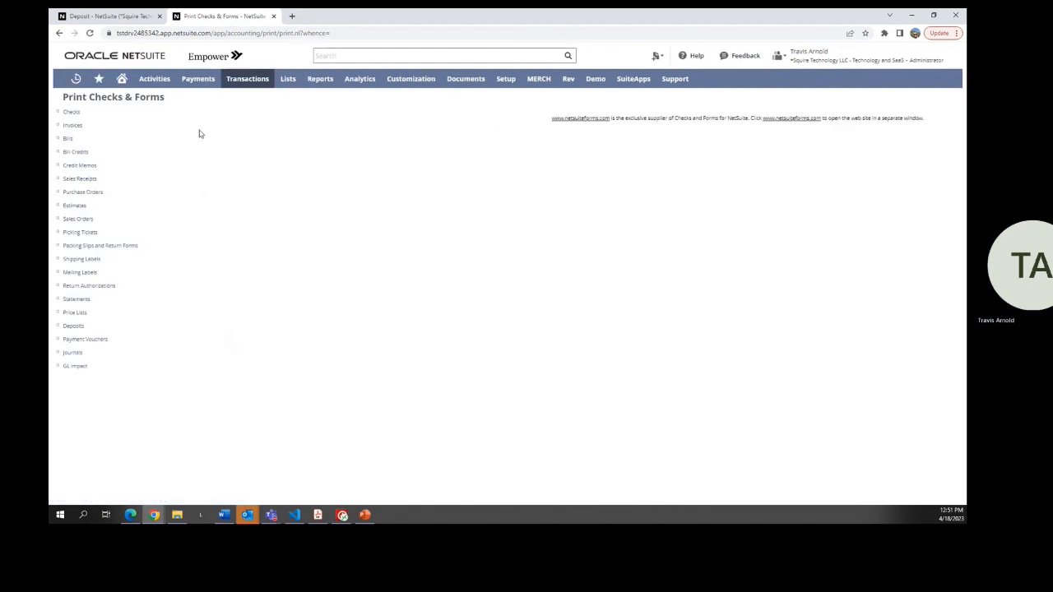
pyautogui.click(72, 114)
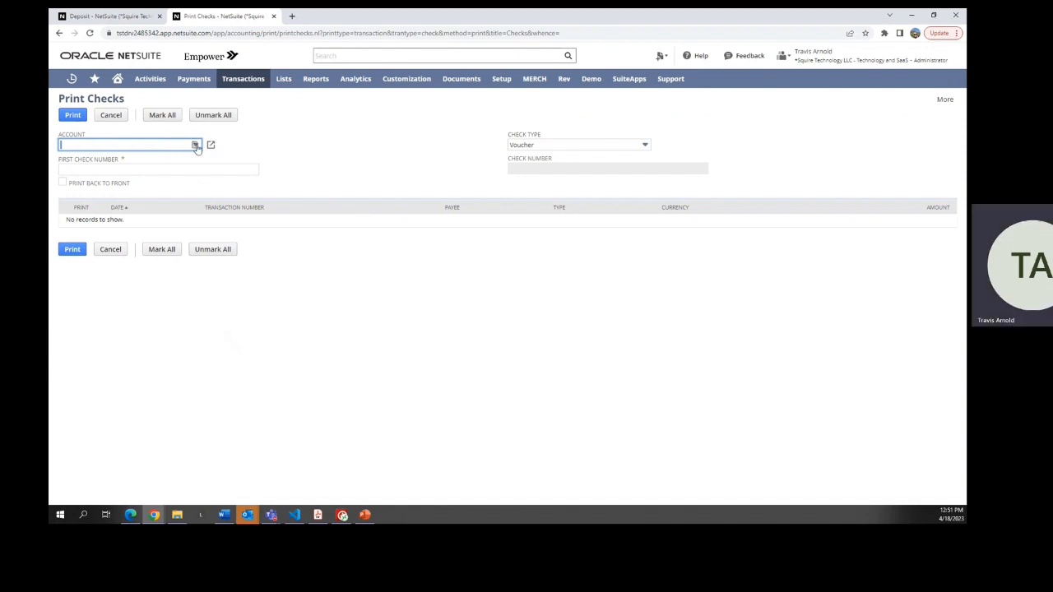
pyautogui.click(195, 144)
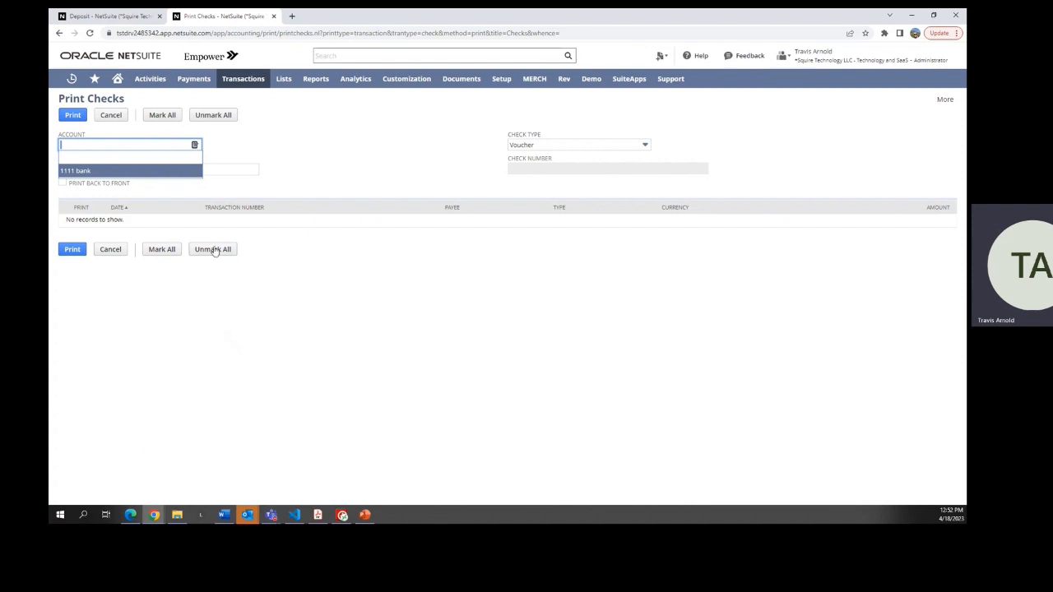
pyautogui.click(122, 172)
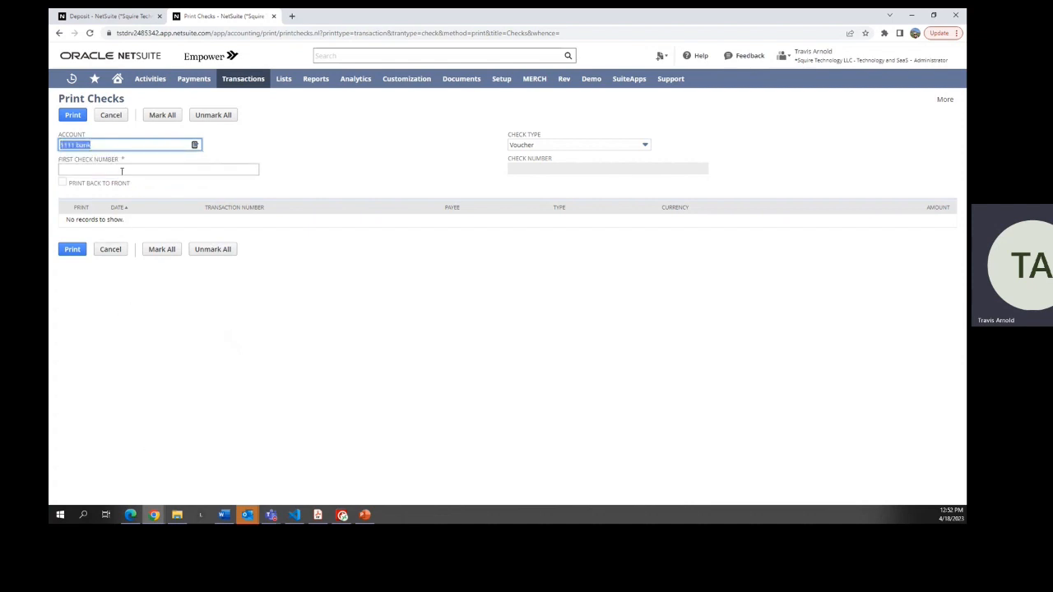
# Step: Set the first check number to 101 and review the check type choices, keeping Voucher
pyautogui.doubleClick(72, 168)
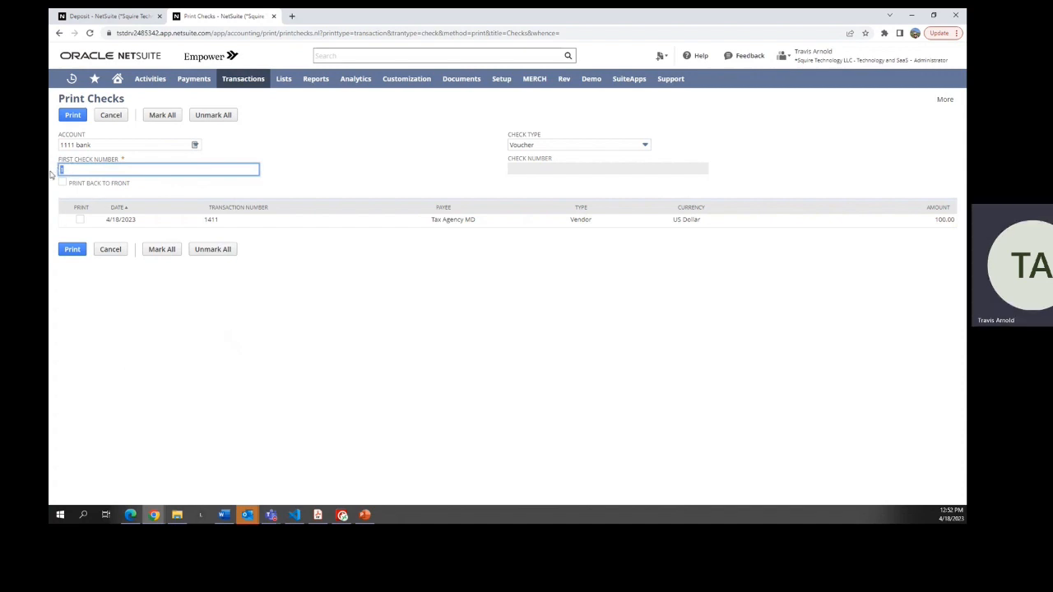
pyautogui.write('100')
pyautogui.press('BackSpace')
pyautogui.doubleClick(88, 169)
pyautogui.click(555, 146)
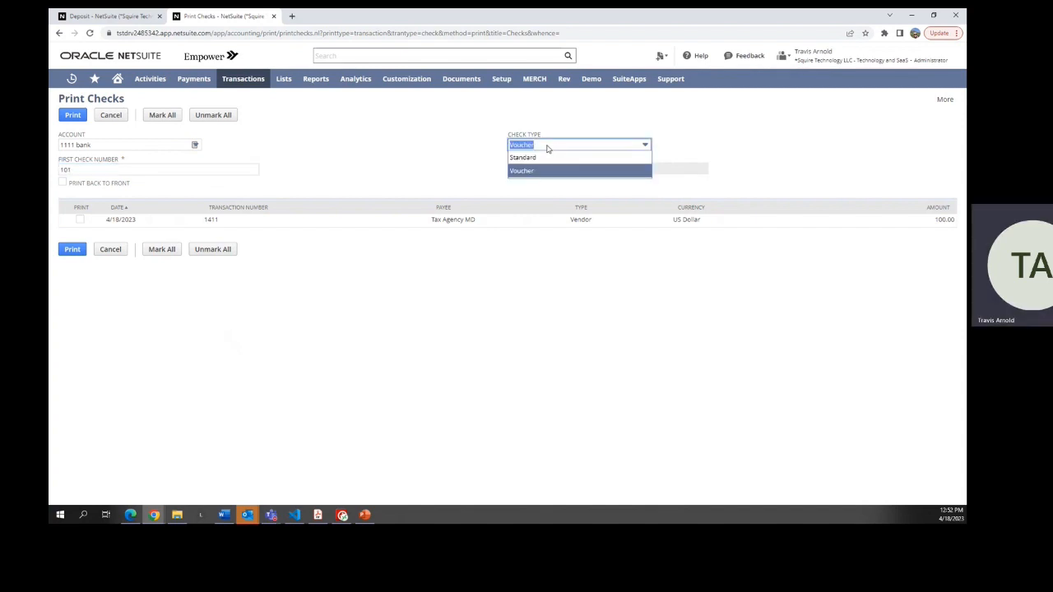
pyautogui.click(546, 146)
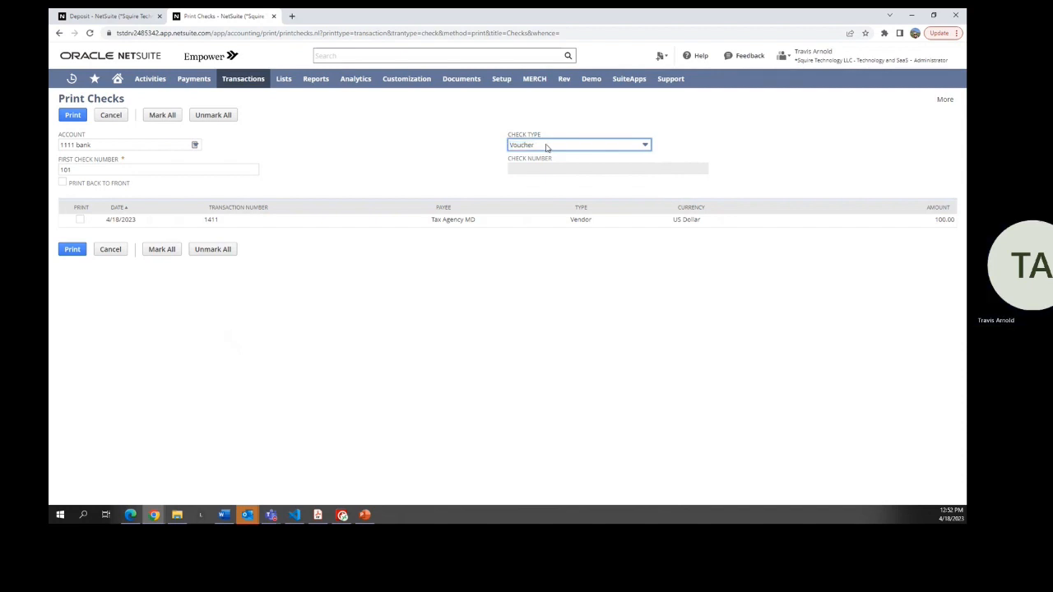
# Step: Print the Tax Agency MD check and dismiss the unrelated CS Professional Suite sign-in window
pyautogui.click(79, 221)
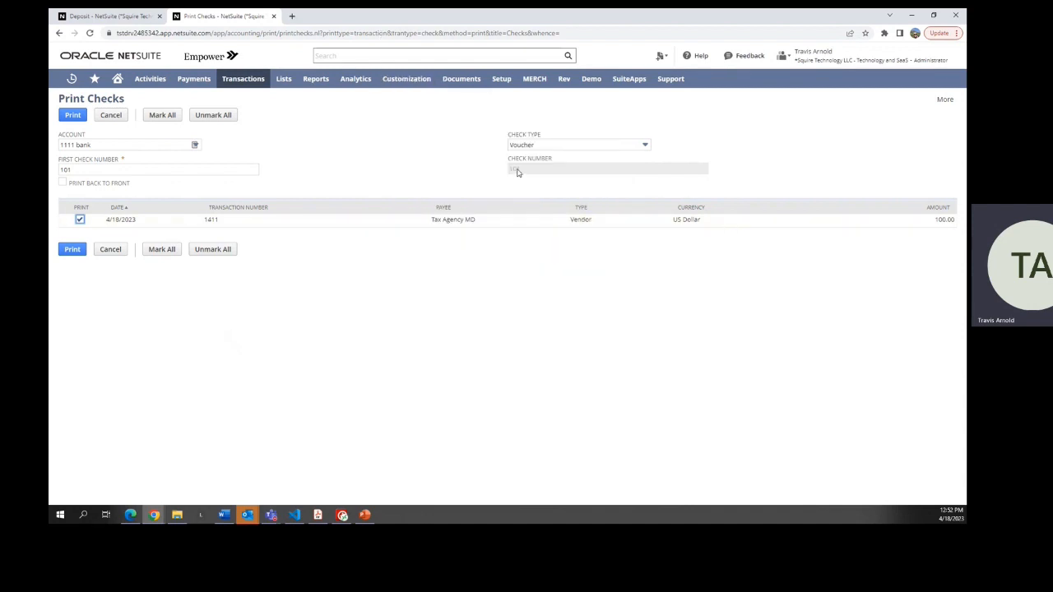
pyautogui.click(72, 118)
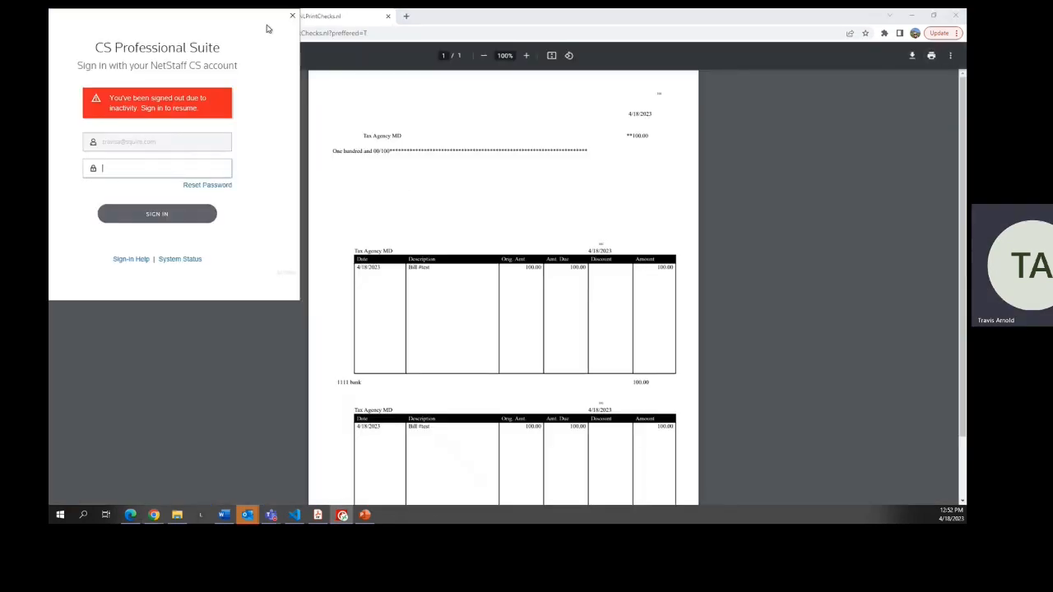
pyautogui.click(294, 18)
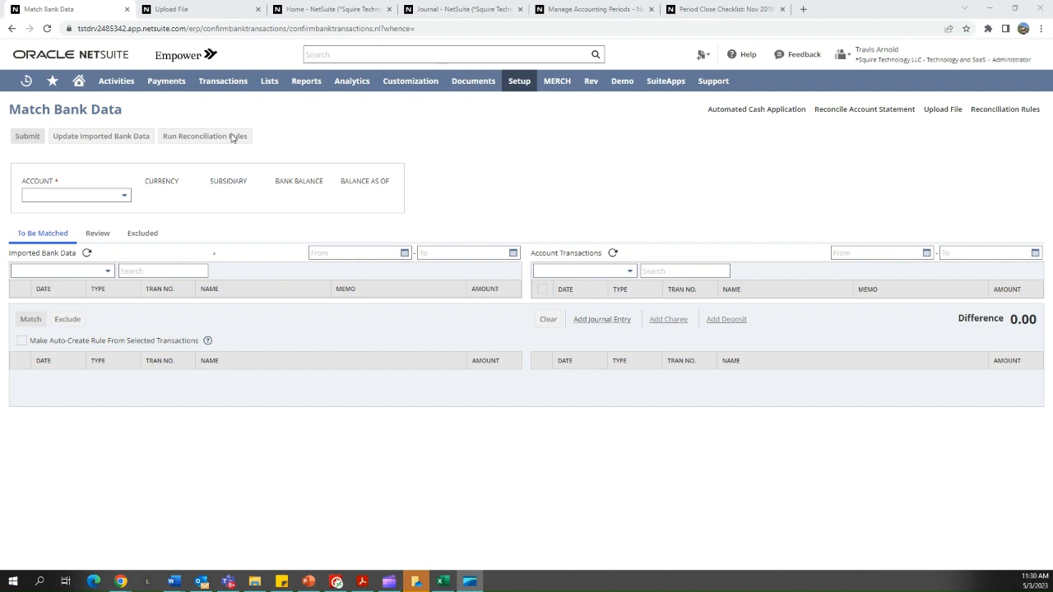
# Step: Review the bank transaction options and the accounts available for matching bank data
pyautogui.moveTo(216, 83)
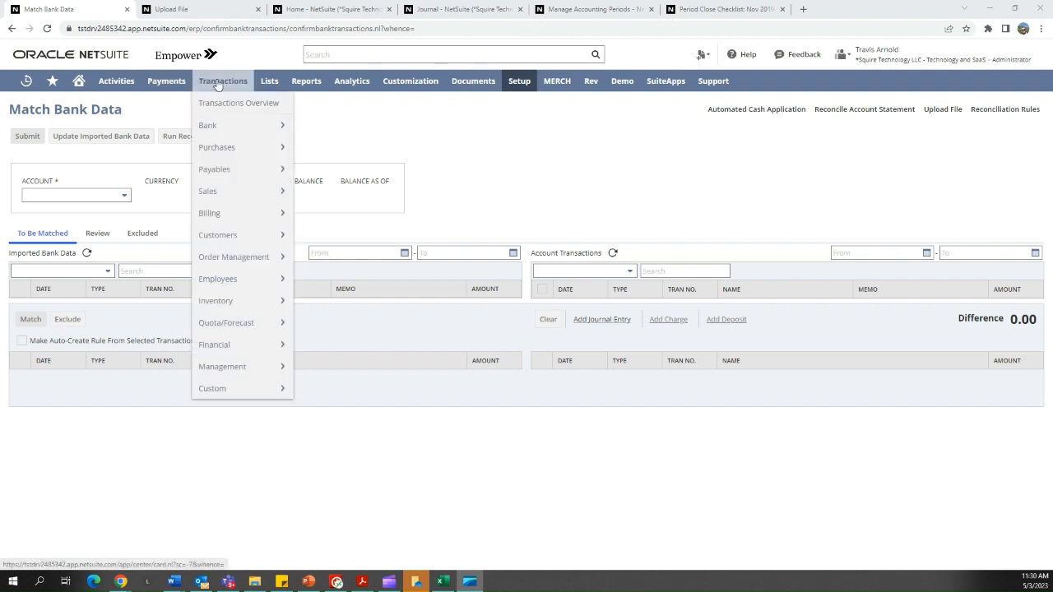
pyautogui.moveTo(219, 124)
pyautogui.moveTo(349, 299)
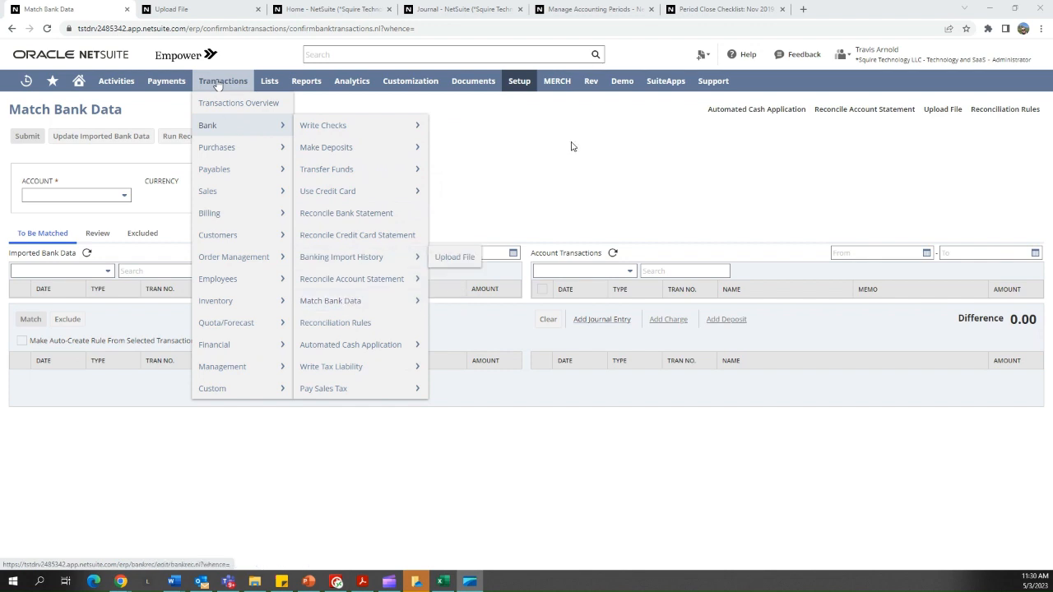
pyautogui.click(53, 198)
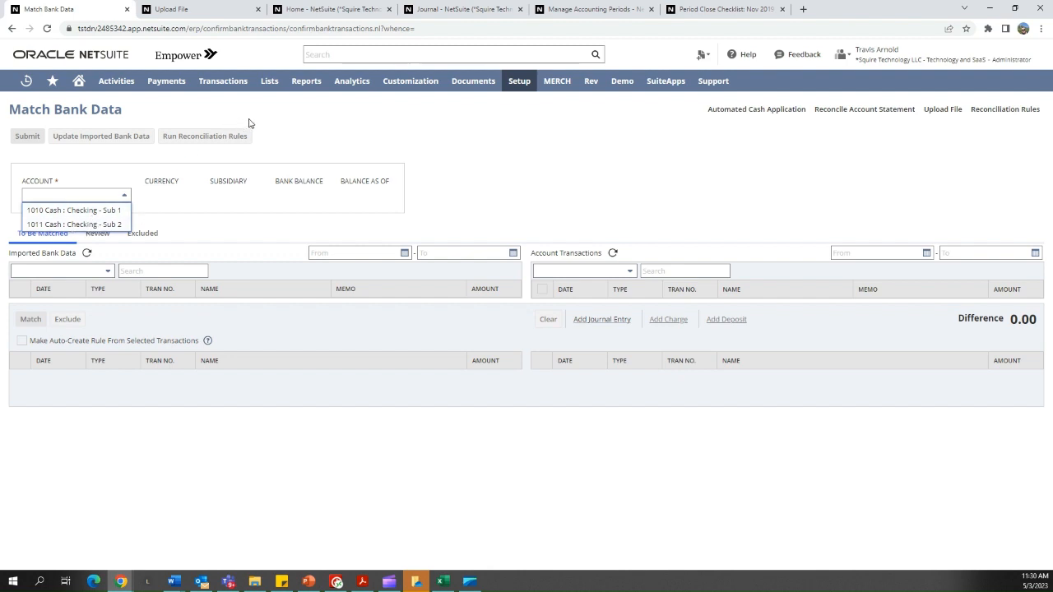
# Step: Open the chart of accounts in a separate browser tab, sorted by number, and examine the settings of account 1011 Checking - Sub 2
pyautogui.moveTo(273, 88)
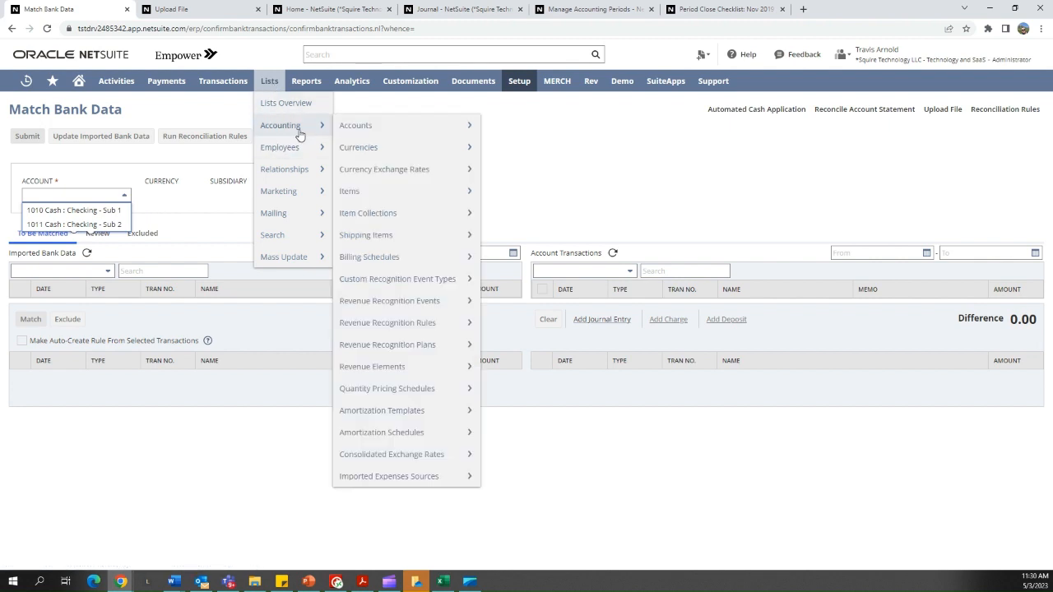
pyautogui.keyDown('ctrl'); pyautogui.click(359, 130); pyautogui.keyUp('ctrl')
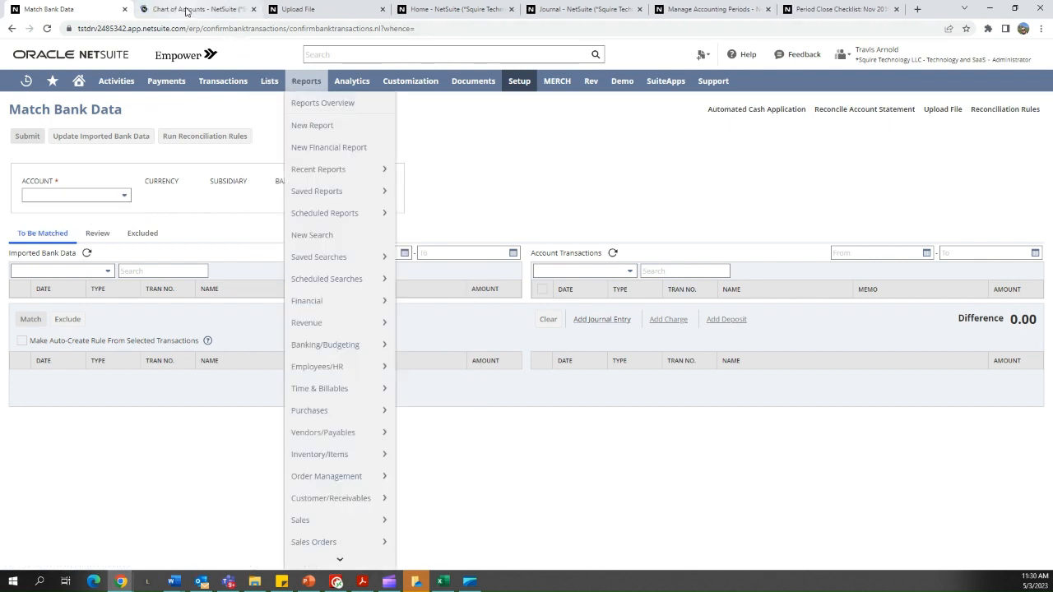
pyautogui.click(187, 11)
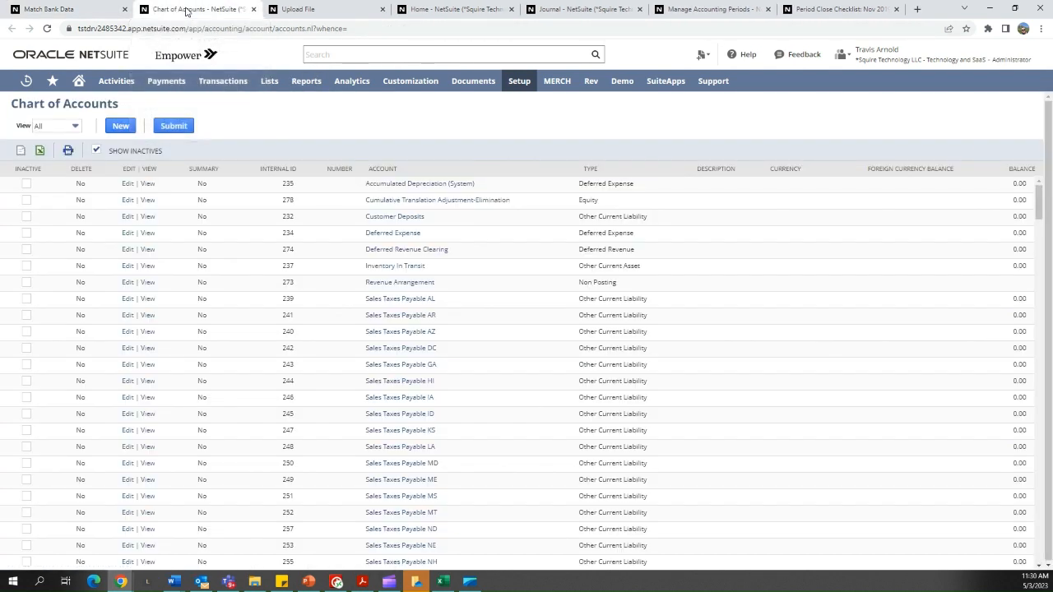
pyautogui.moveTo(247, 168)
pyautogui.click(334, 169)
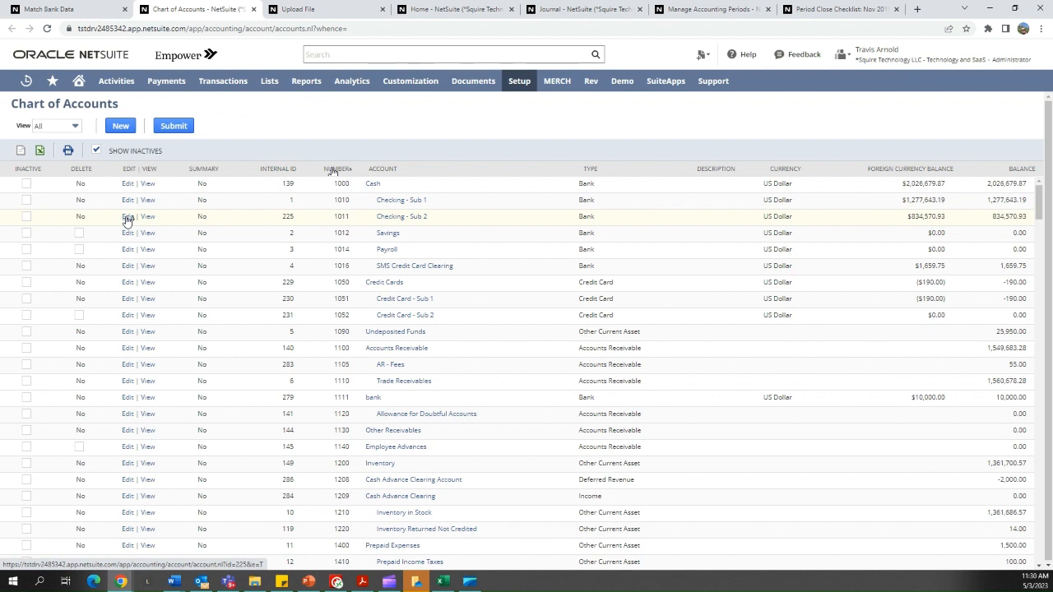
pyautogui.click(127, 218)
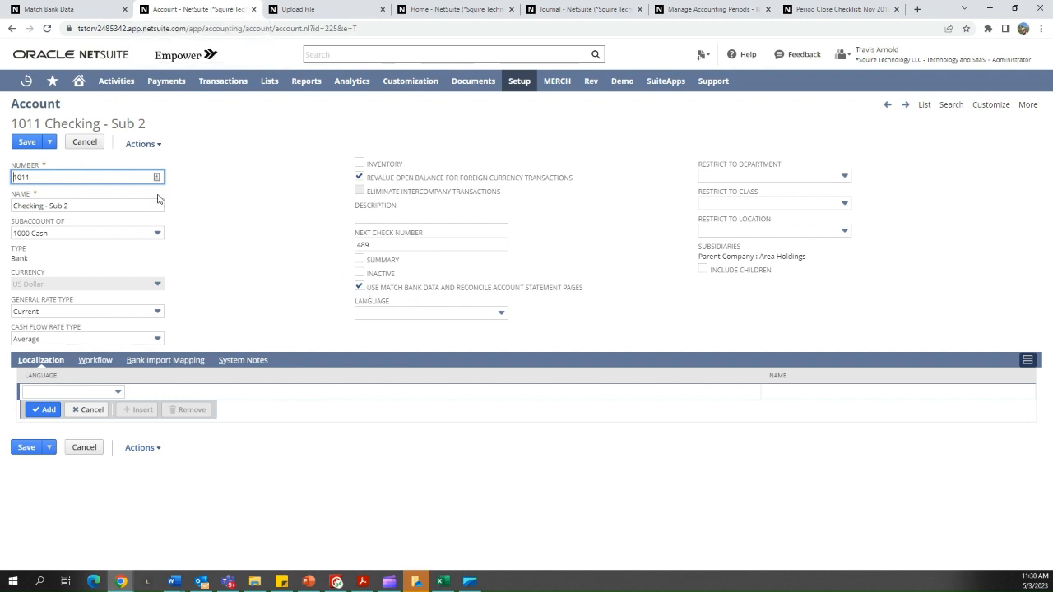
pyautogui.click(253, 9)
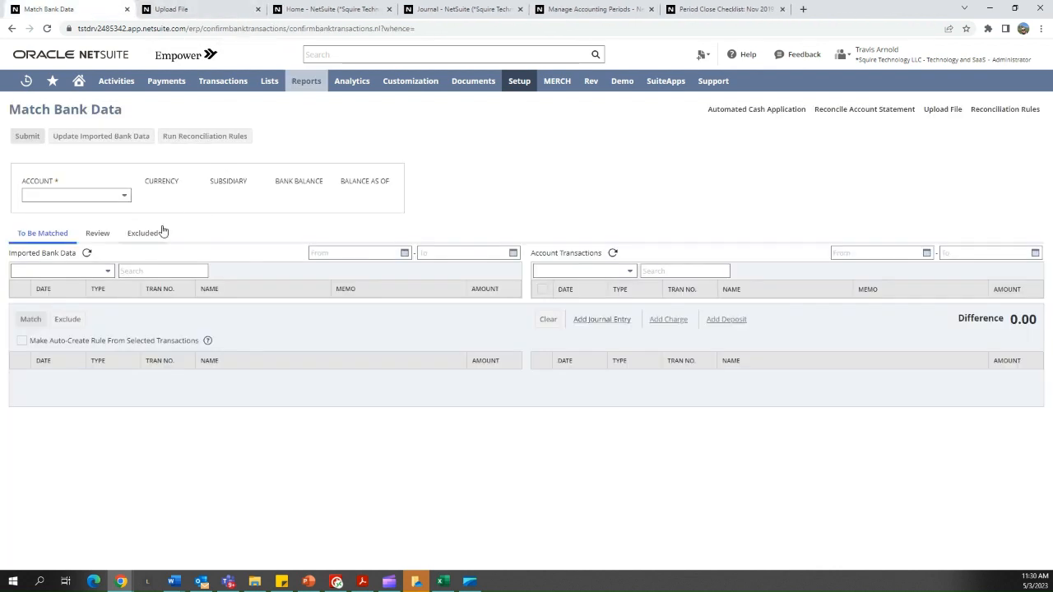
# Step: Load account 1011 Cash : Checking - Sub 2 on the Match Bank Data page and review its transactions
pyautogui.click(125, 196)
pyautogui.click(116, 226)
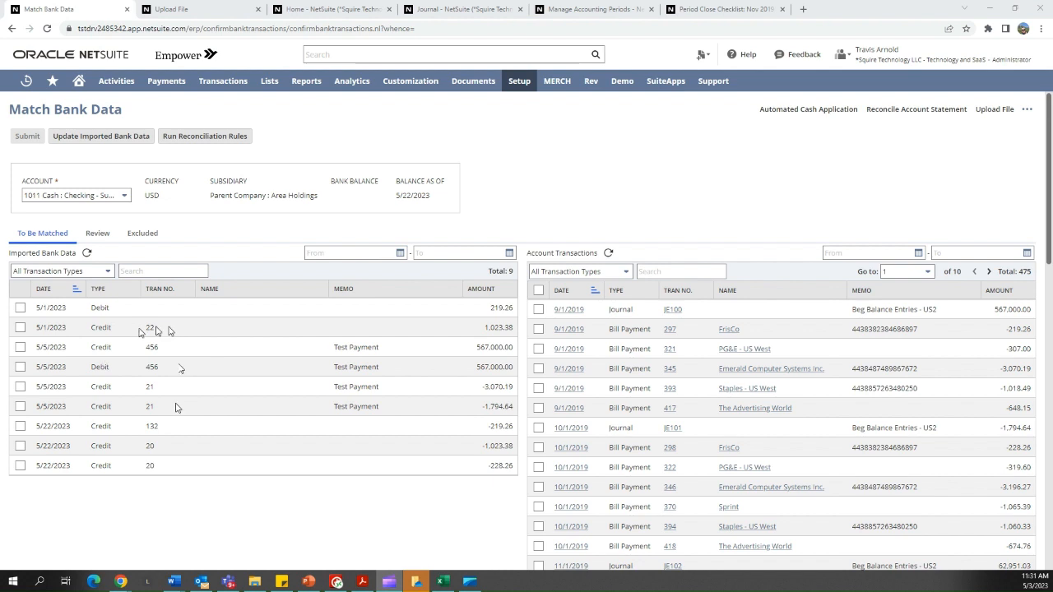
pyautogui.click(1001, 117)
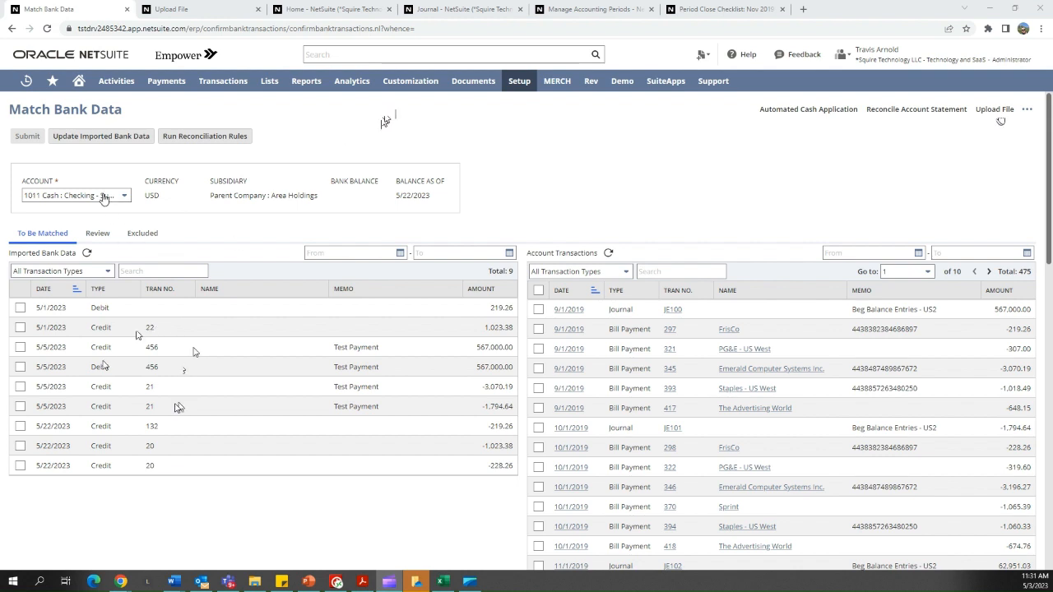
pyautogui.click(101, 198)
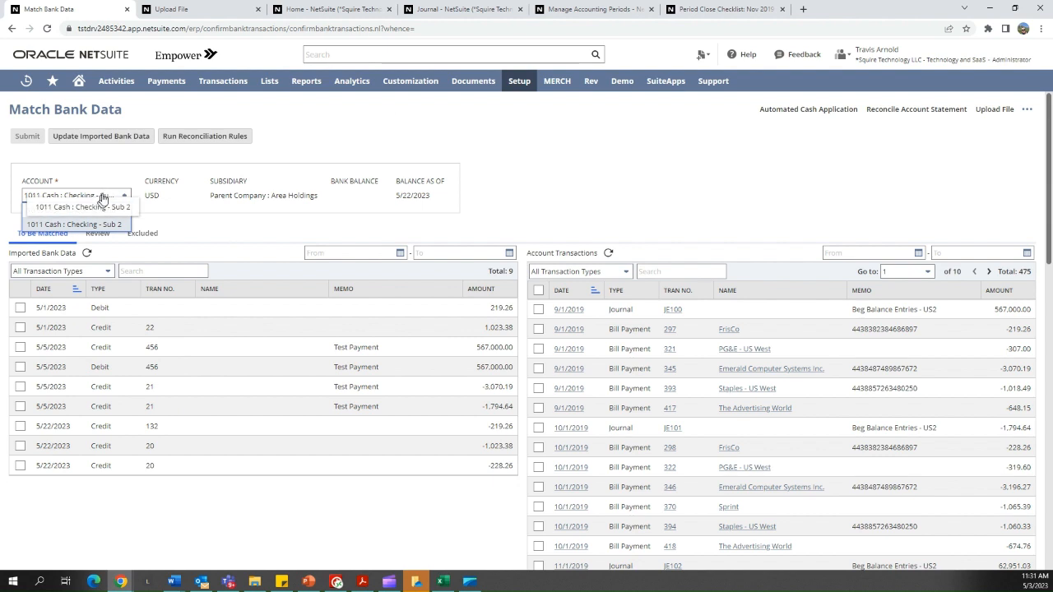
pyautogui.click(101, 197)
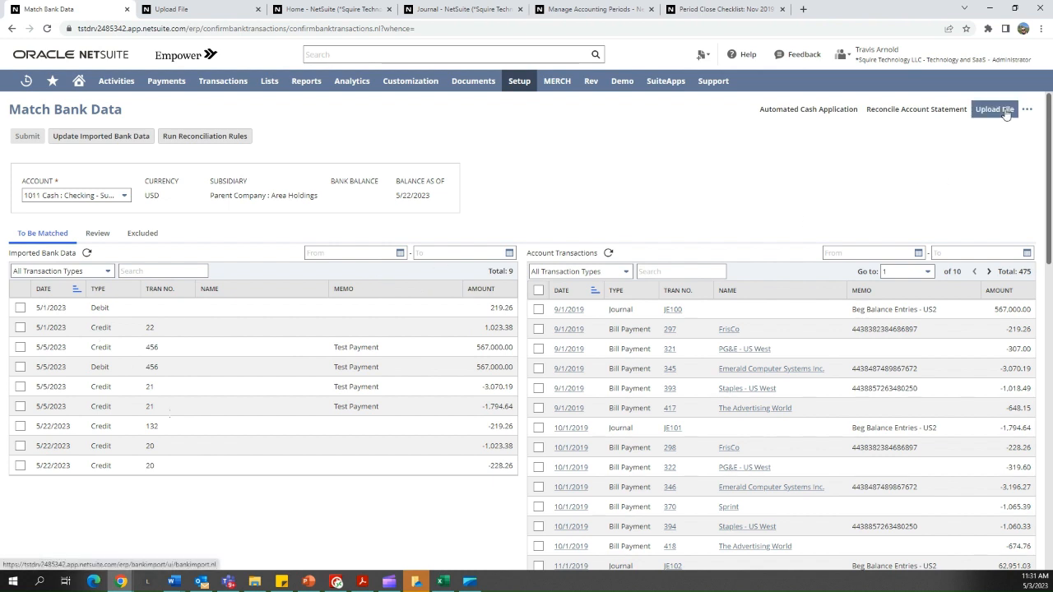
# Step: View the Upload File page with its CSV template link, and switch to Bank Import Test.csv in Excel
pyautogui.click(194, 11)
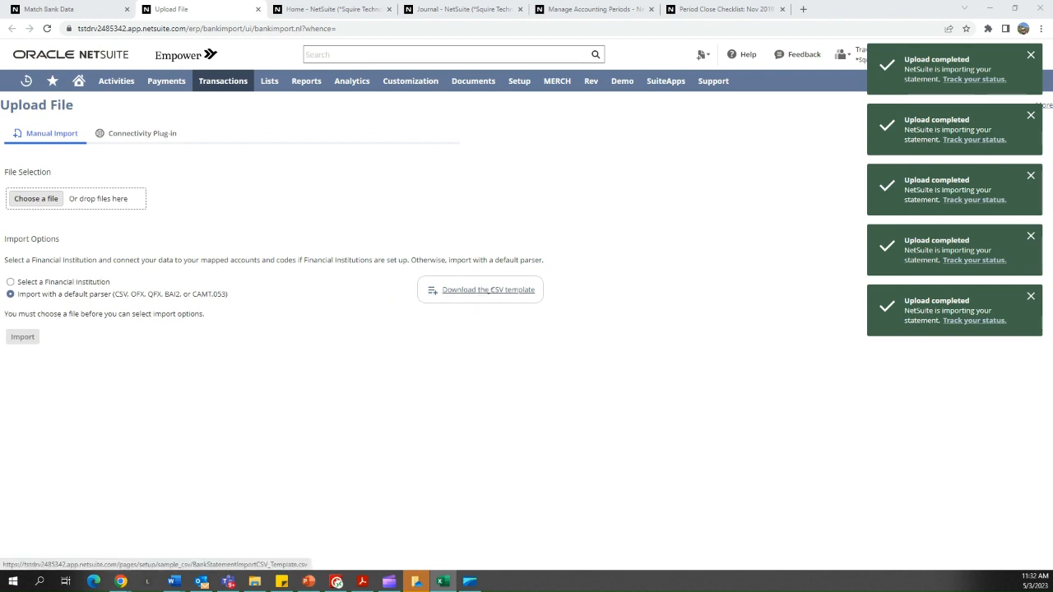
pyautogui.click(500, 297)
pyautogui.moveTo(0, 7); pyautogui.dragTo(445, 4)
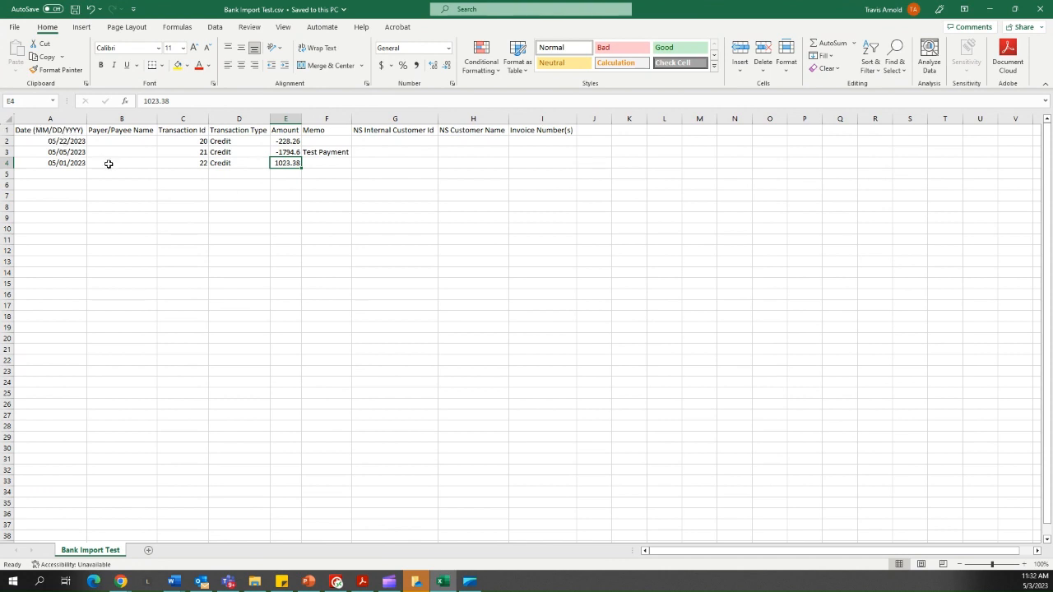
# Step: Examine the custom mm/dd/yyyy format of the first date in cell A2 and leave it without changes
pyautogui.click(62, 141)
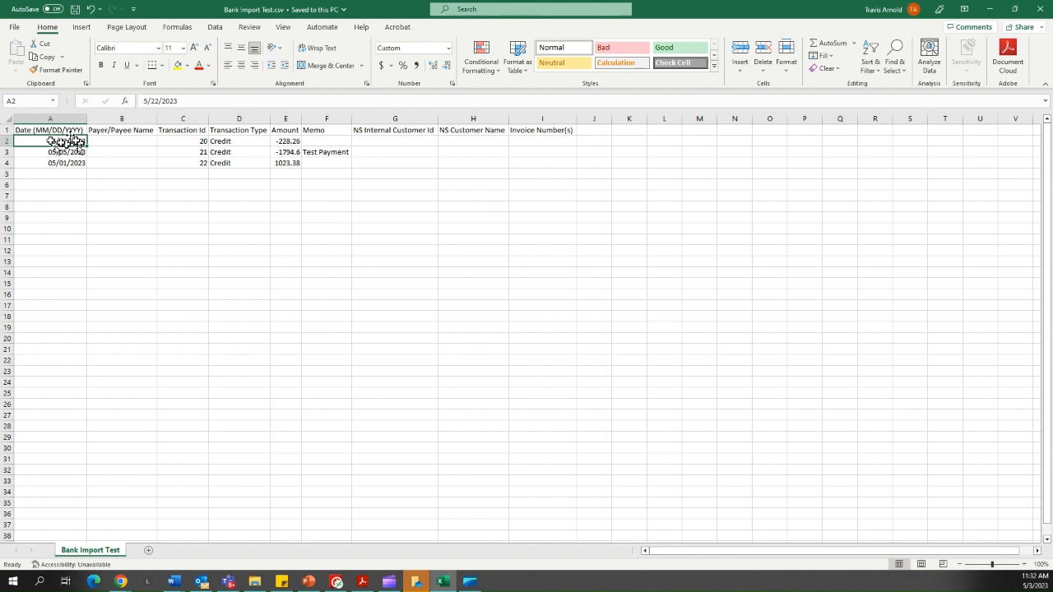
pyautogui.rightClick(63, 142)
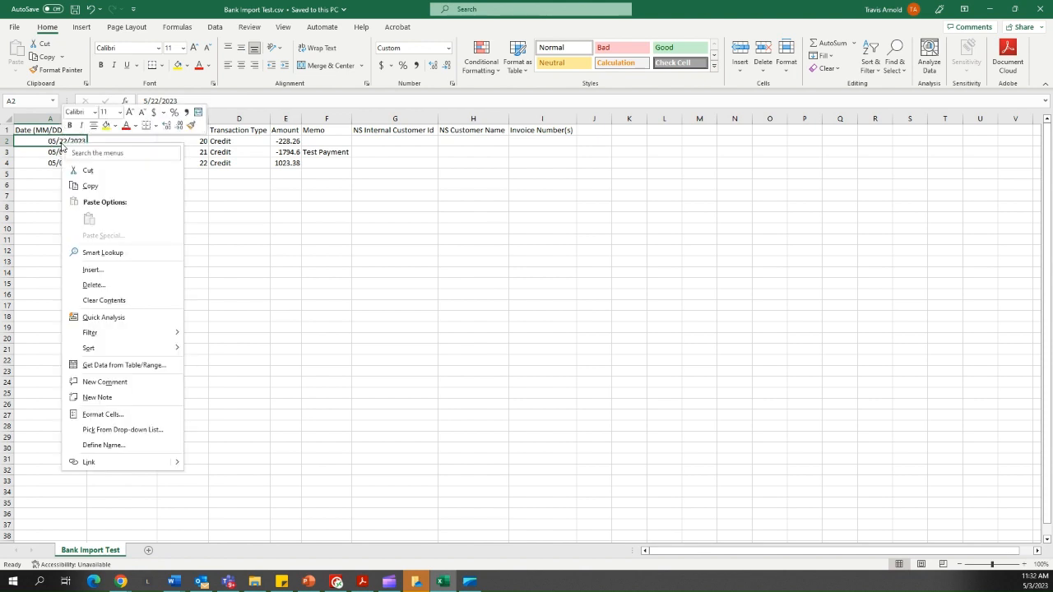
pyautogui.click(115, 414)
pyautogui.moveTo(135, 283); pyautogui.dragTo(212, 213)
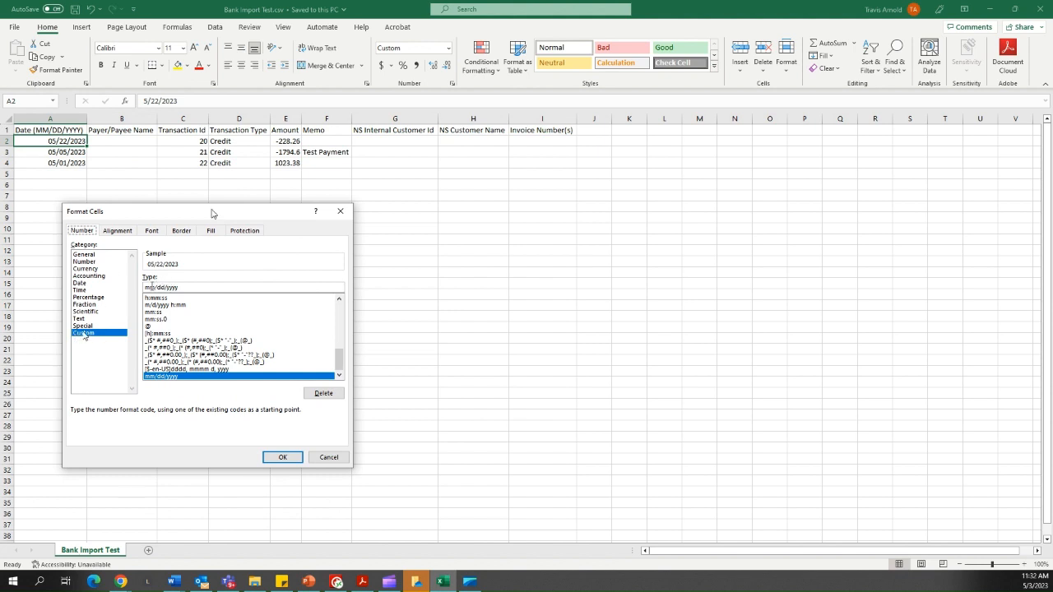
pyautogui.click(150, 287)
pyautogui.click(329, 457)
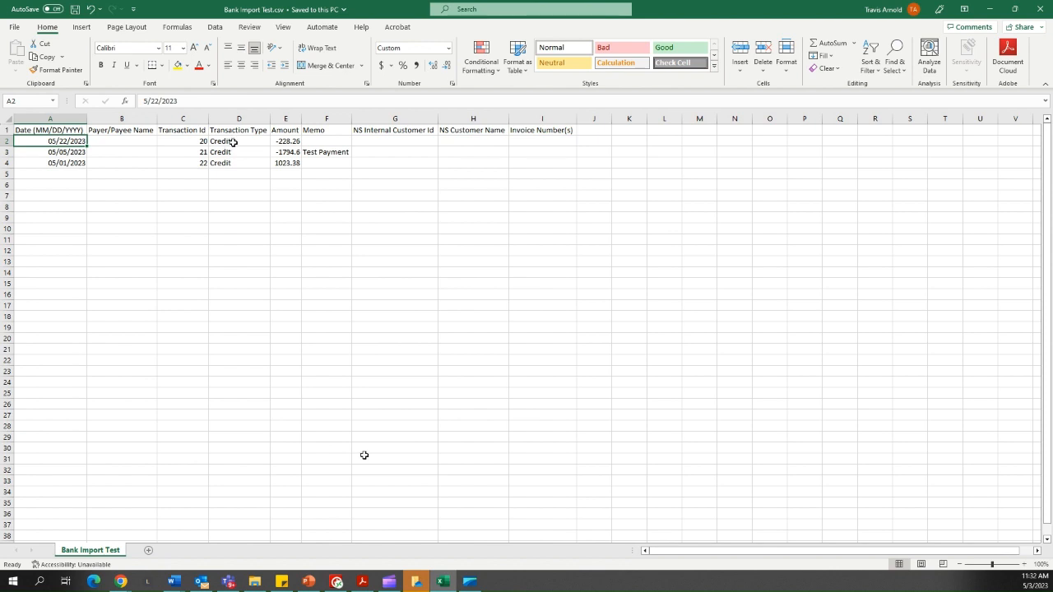
# Step: Highlight each row's Transaction Type and Amount in D2:E4, followed by the blank Payer/Payee Name cells B2:B4
pyautogui.moveTo(234, 142); pyautogui.dragTo(289, 141)
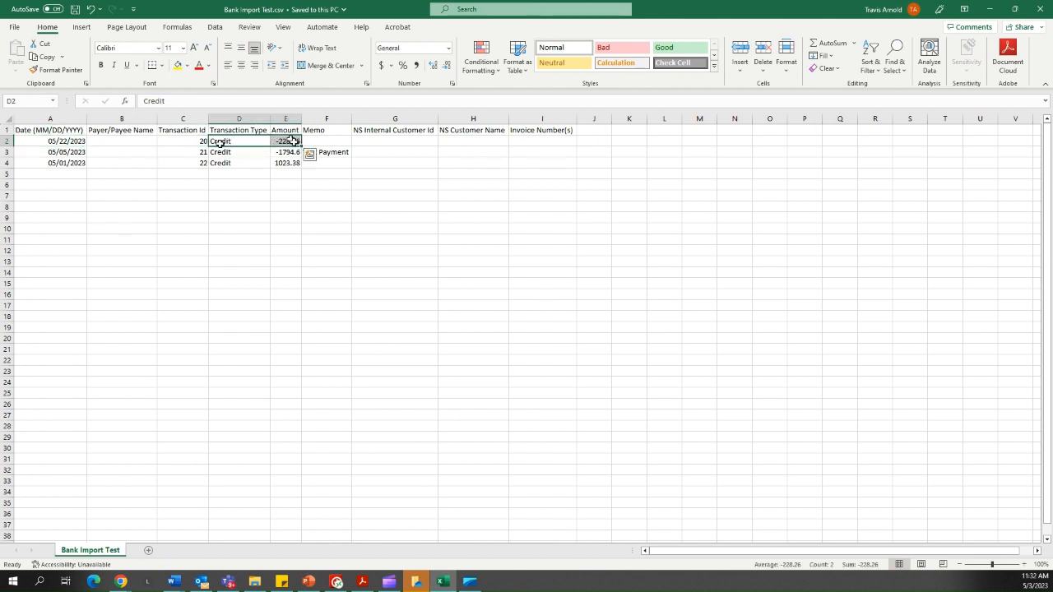
pyautogui.moveTo(235, 151); pyautogui.dragTo(285, 152)
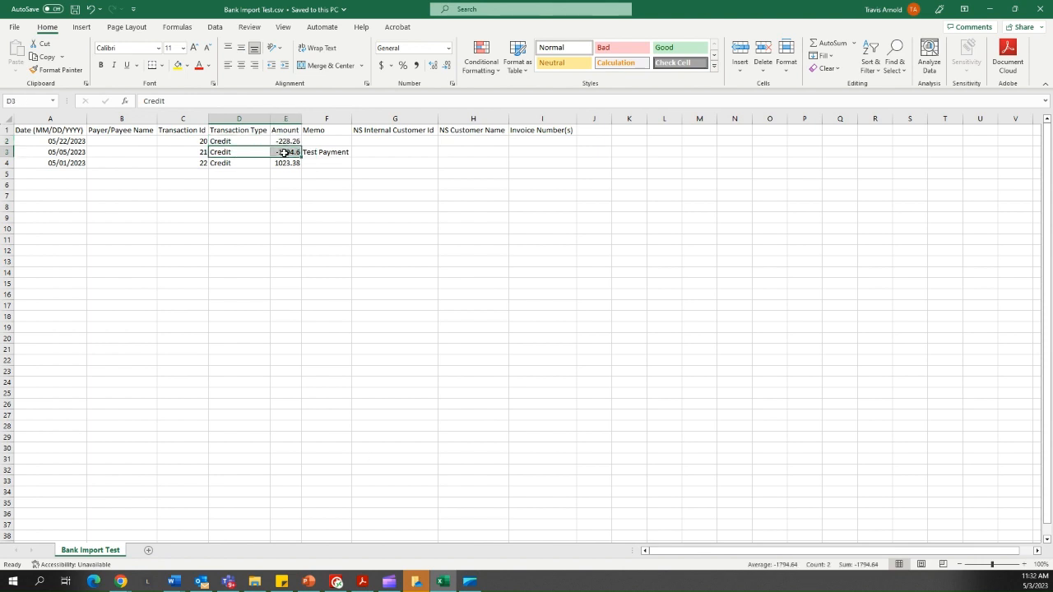
pyautogui.moveTo(221, 167); pyautogui.dragTo(289, 163)
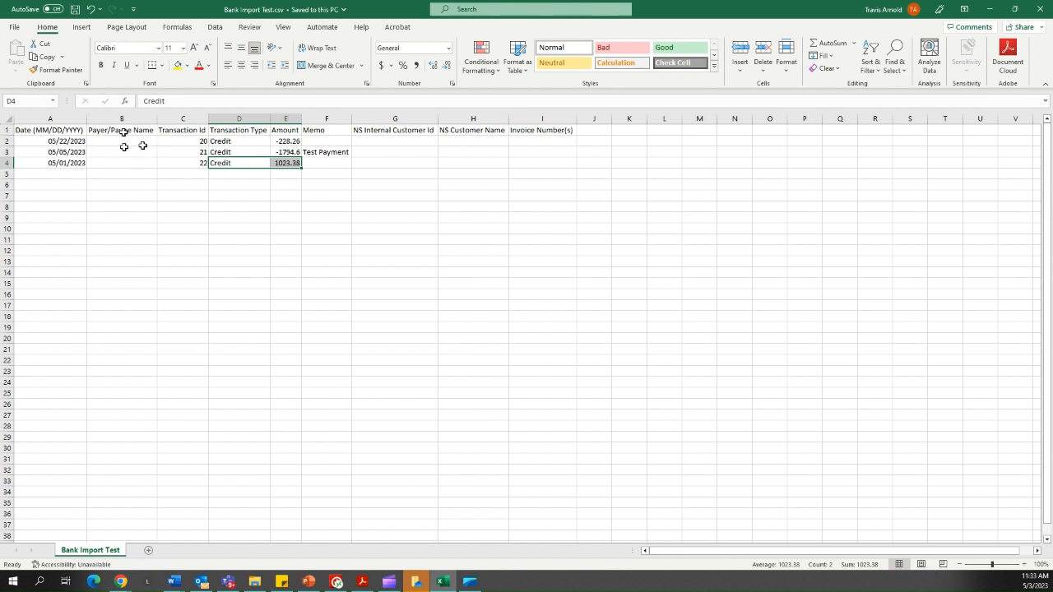
pyautogui.moveTo(123, 141); pyautogui.dragTo(125, 162)
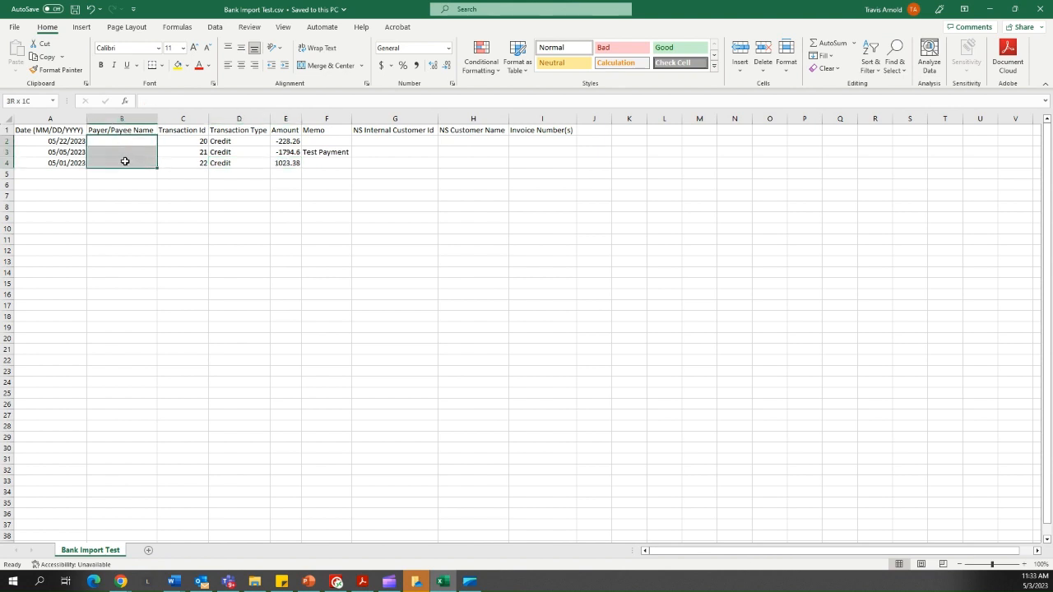
# Step: Highlight the blank NS Internal Customer Id cells G2:G4, then close the workbook and return to the Match Bank Data page in NetSuite
pyautogui.moveTo(400, 144); pyautogui.dragTo(402, 161)
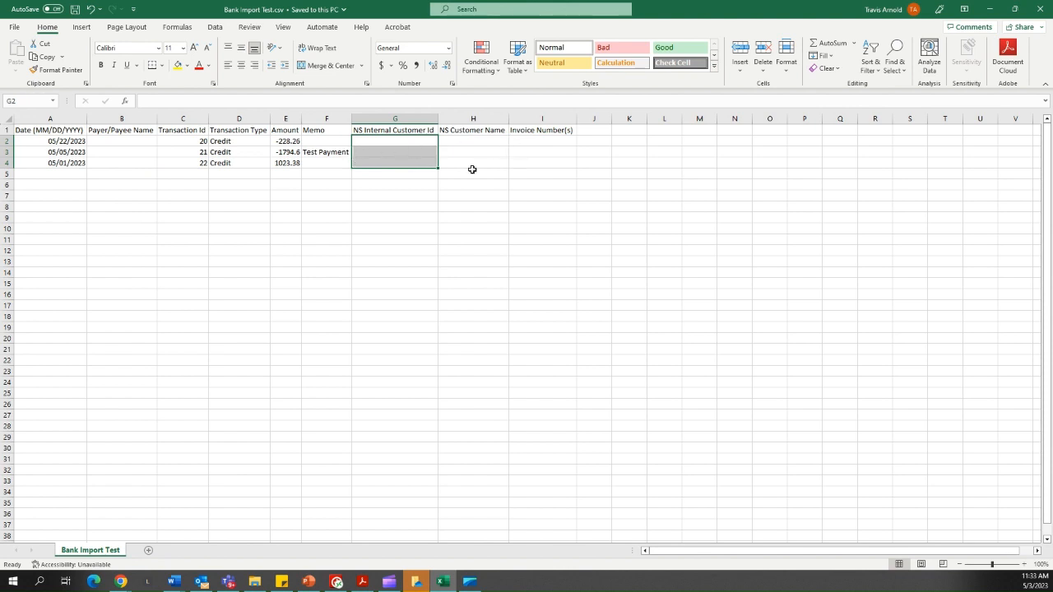
pyautogui.click(1040, 10)
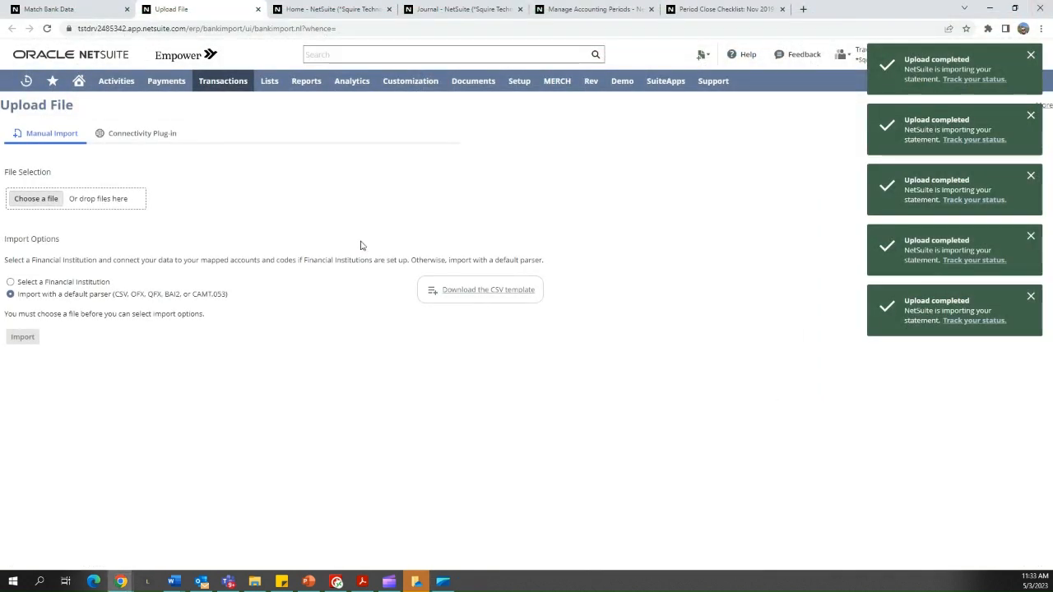
pyautogui.click(82, 10)
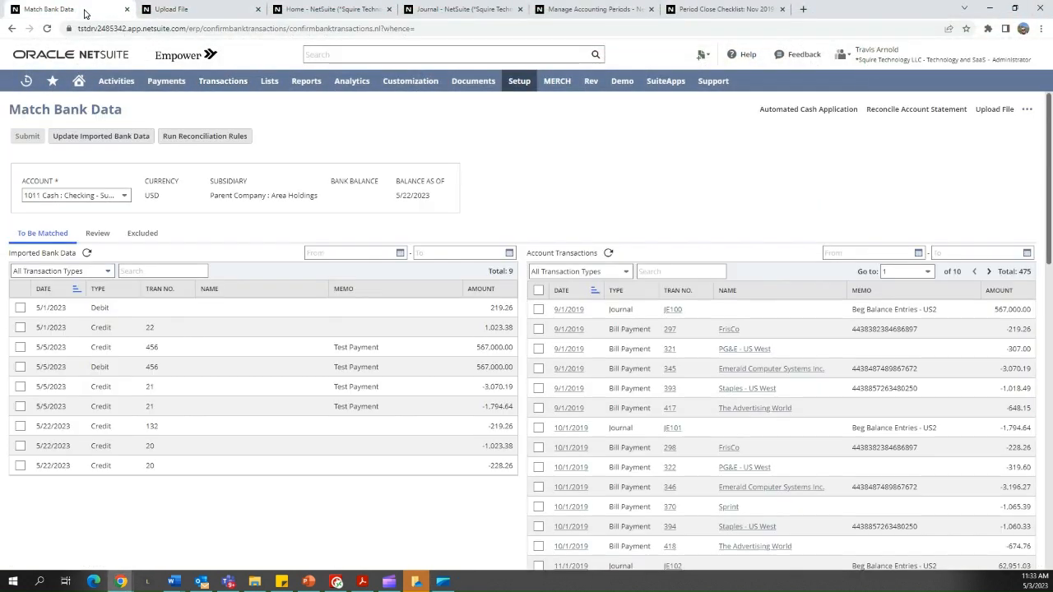
# Step: Refresh the imported bank data and select the -1,794.64 and -219.26 credits with their account transactions, journal JE101 and bill payment 297
pyautogui.click(87, 255)
pyautogui.click(21, 407)
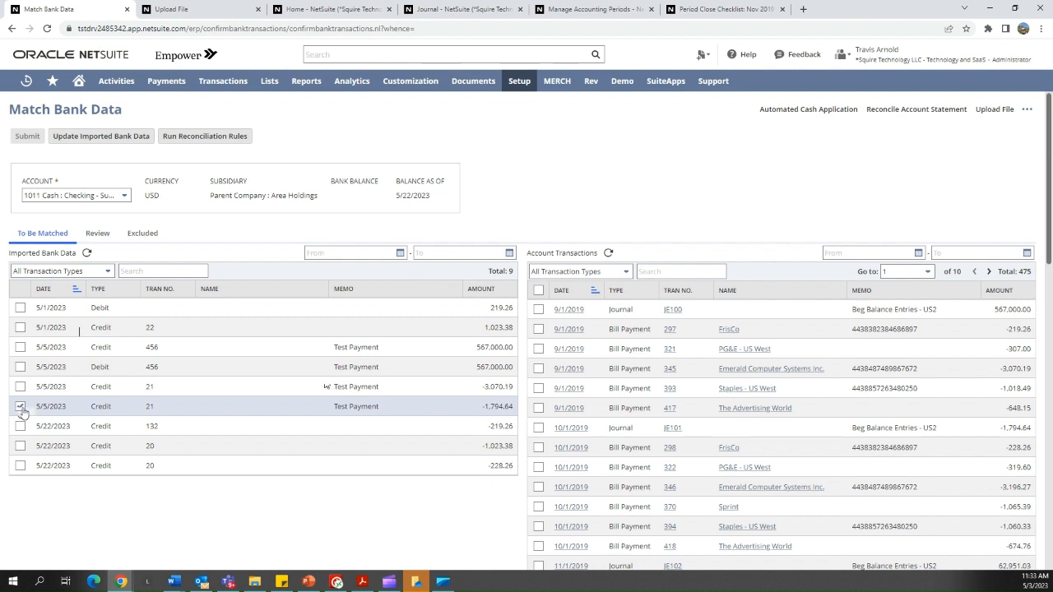
pyautogui.click(539, 429)
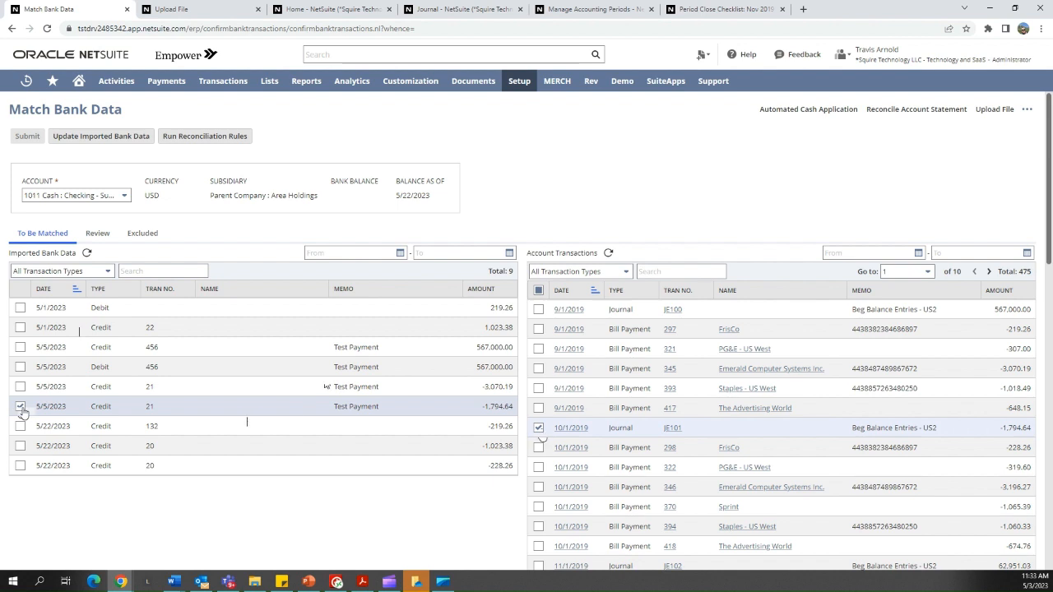
pyautogui.scroll(-2, 206, 425)
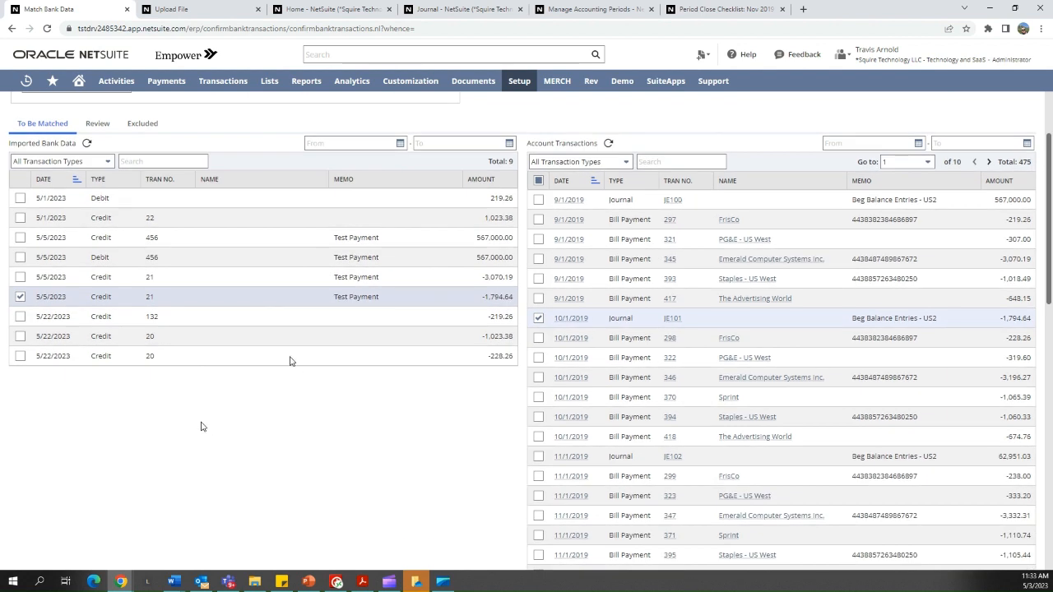
pyautogui.click(19, 318)
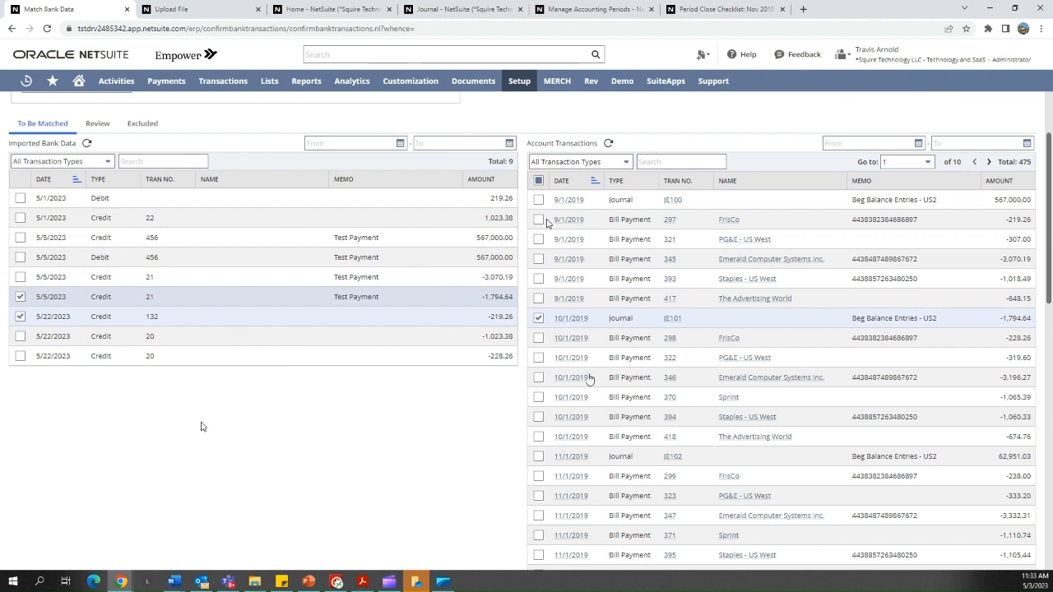
pyautogui.click(539, 221)
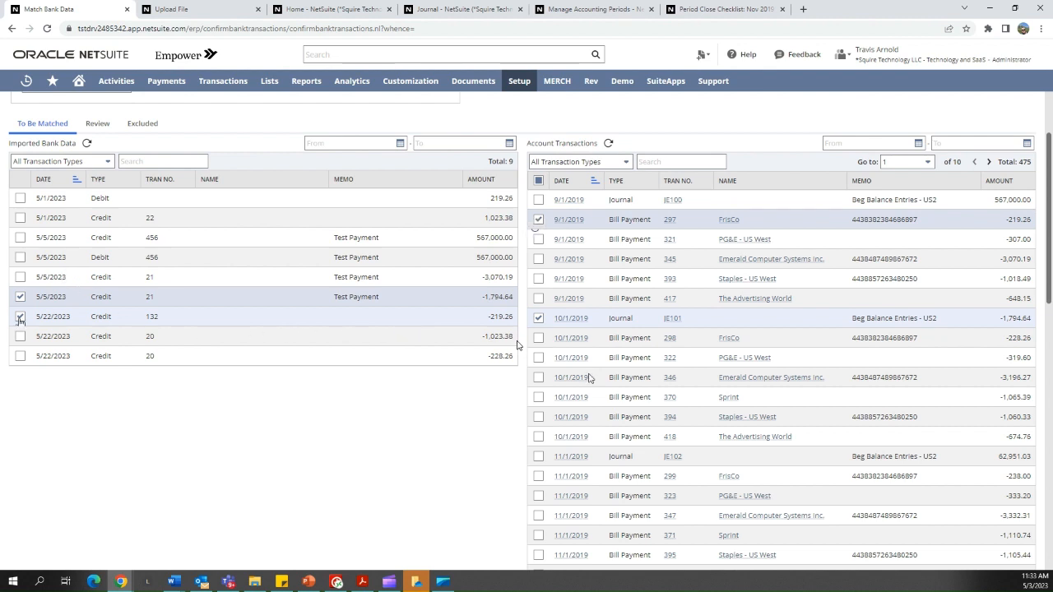
pyautogui.click(20, 257)
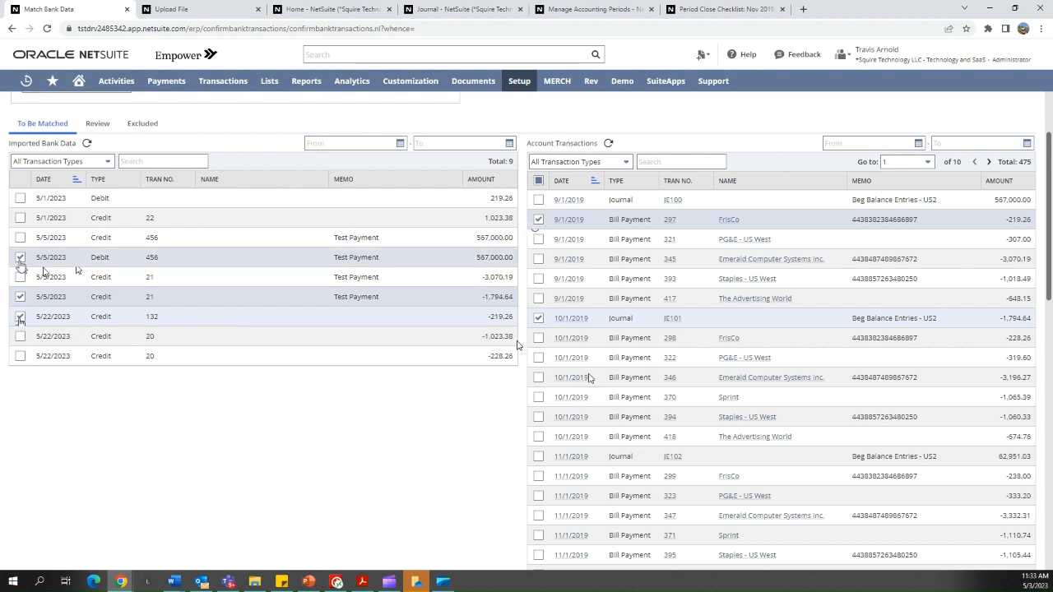
pyautogui.click(20, 257)
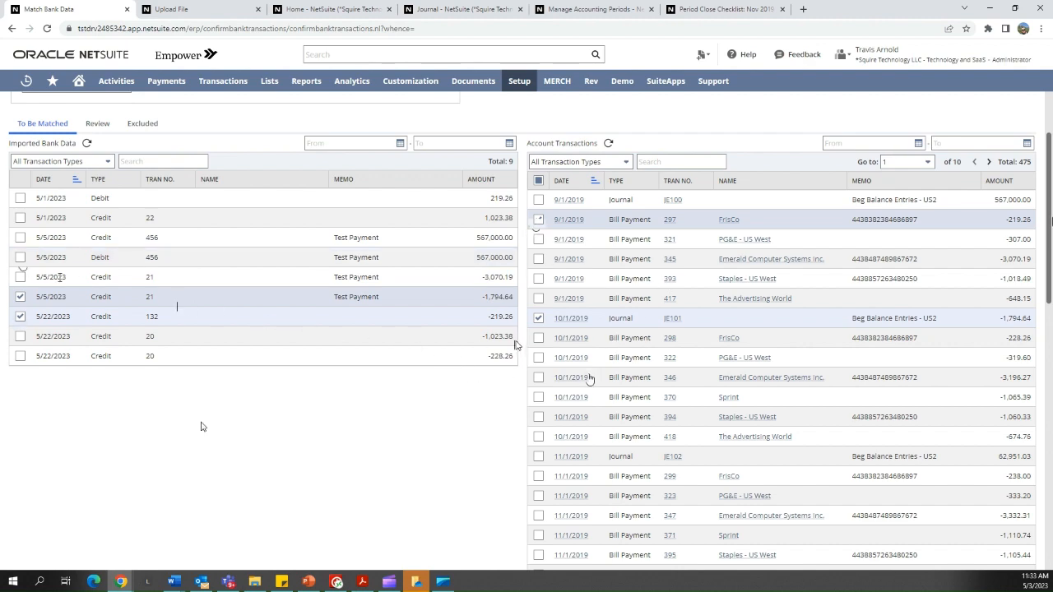
# Step: Match the two selected imported bank lines with the selected account transactions and submit the matches
pyautogui.scroll(-1, 1049, 258)
pyautogui.moveTo(1050, 258); pyautogui.dragTo(1051, 502)
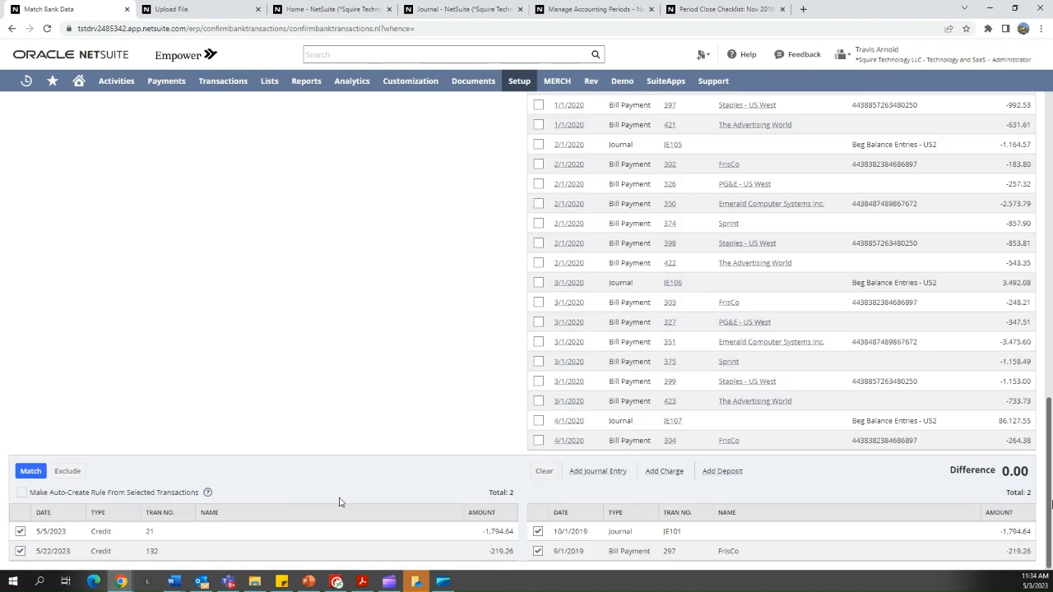
pyautogui.click(33, 477)
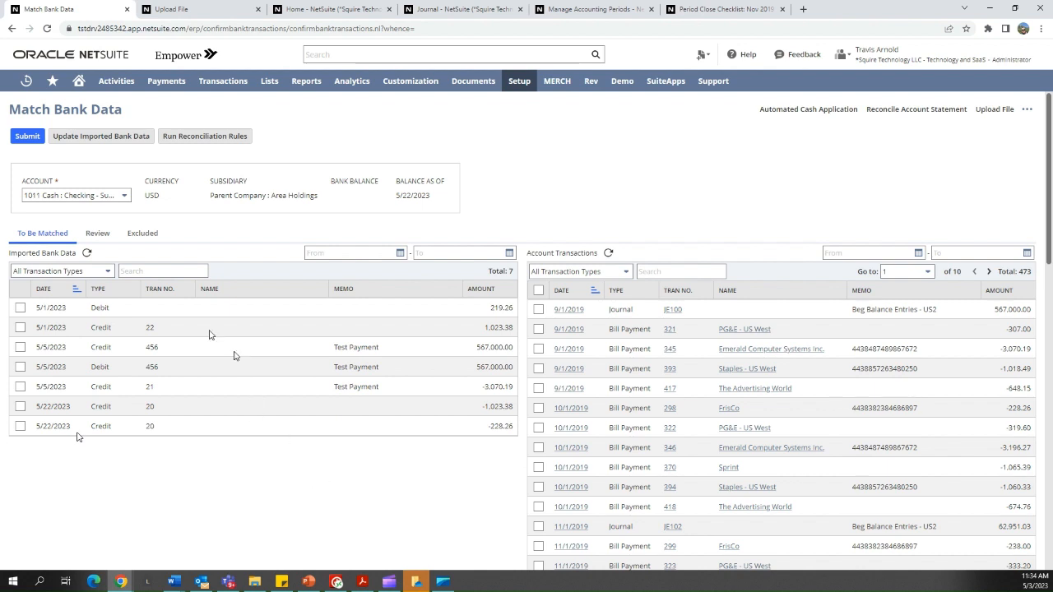
pyautogui.click(27, 138)
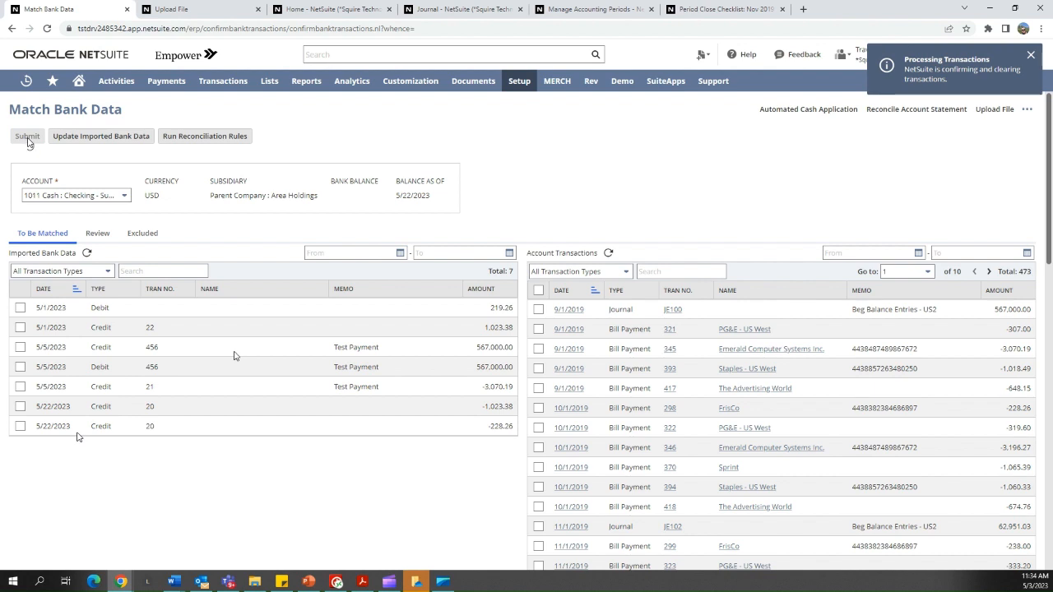
# Step: Open Reconcile Account Statement for the account, with statement end date 5/31/2023 and ending statement balance -2730.28
pyautogui.click(918, 110)
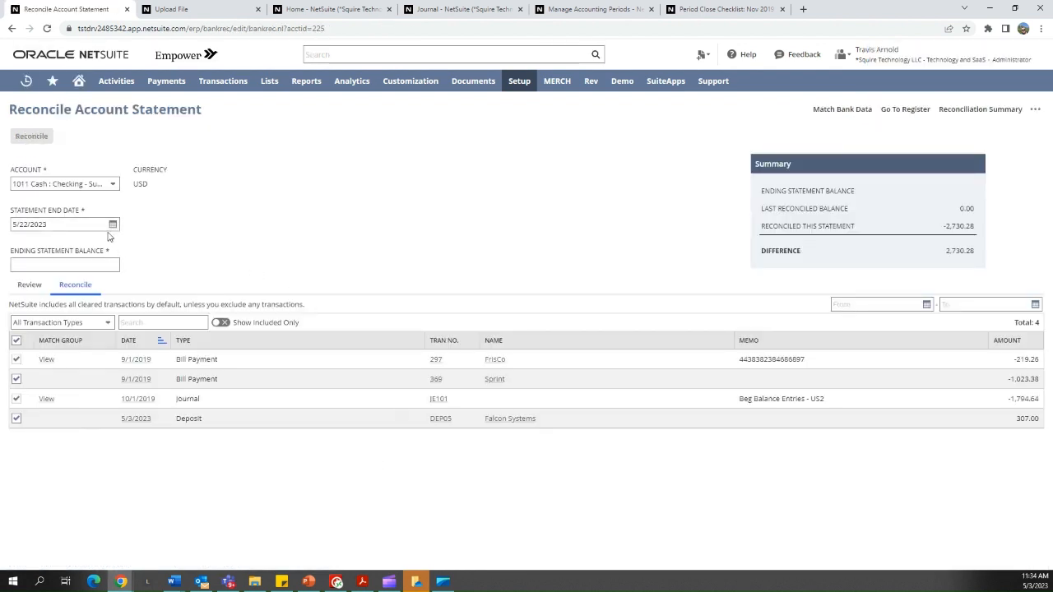
pyautogui.click(113, 225)
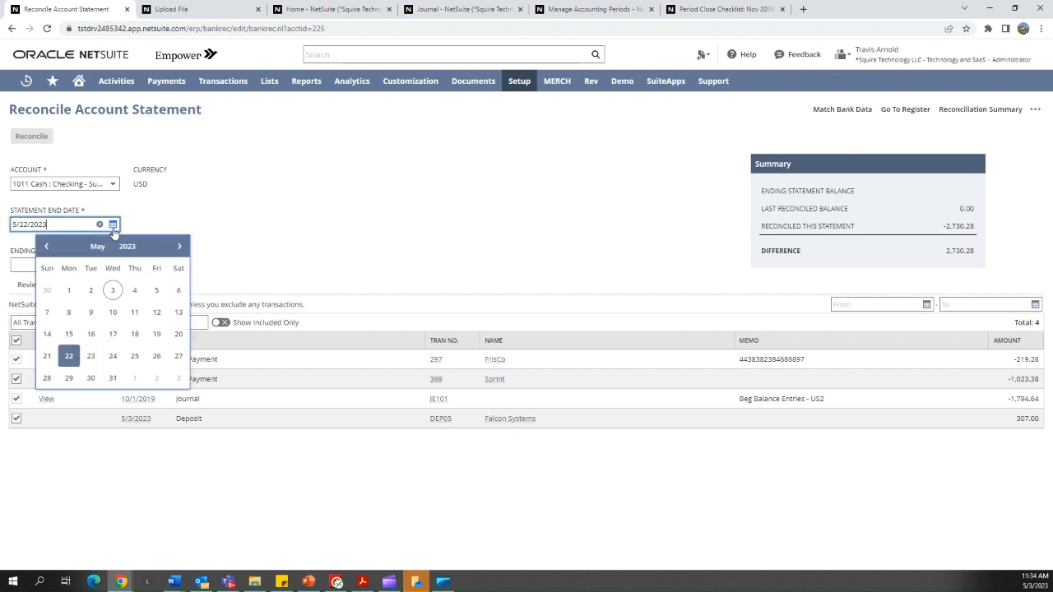
pyautogui.click(112, 378)
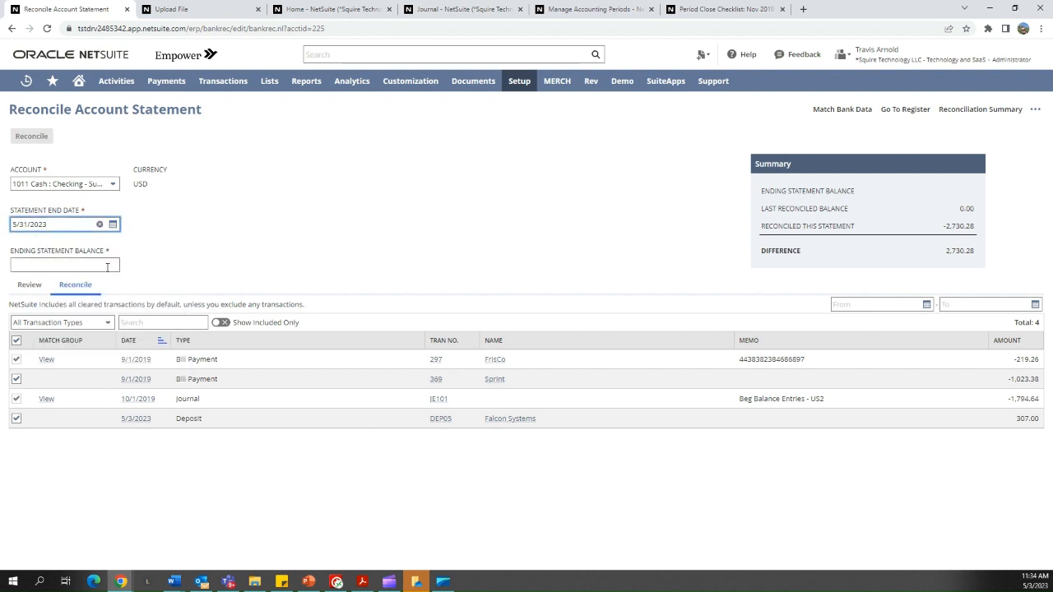
pyautogui.click(107, 267)
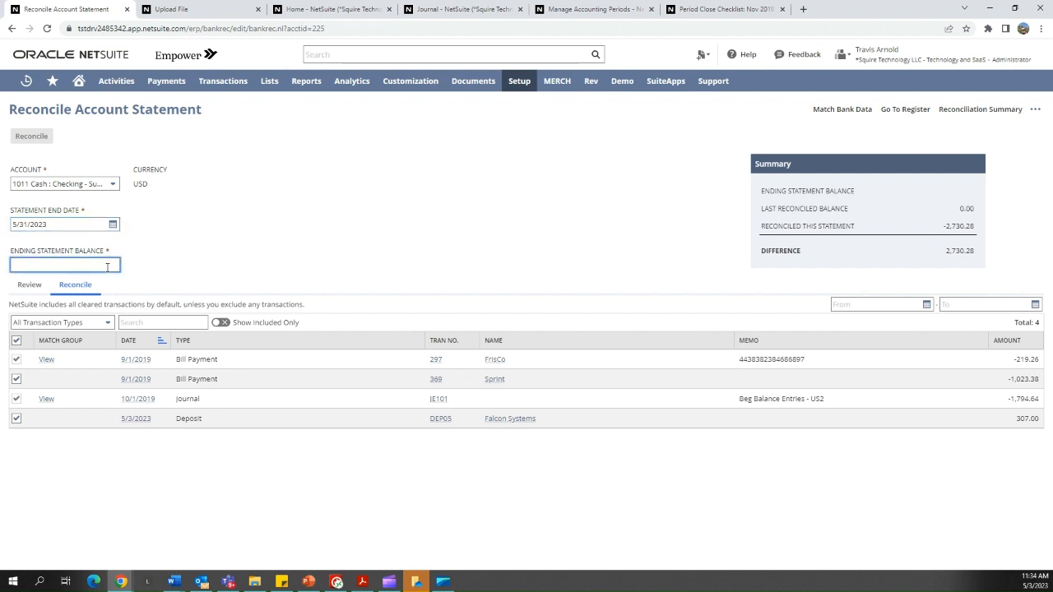
pyautogui.write('-2730.28')
pyautogui.click(195, 273)
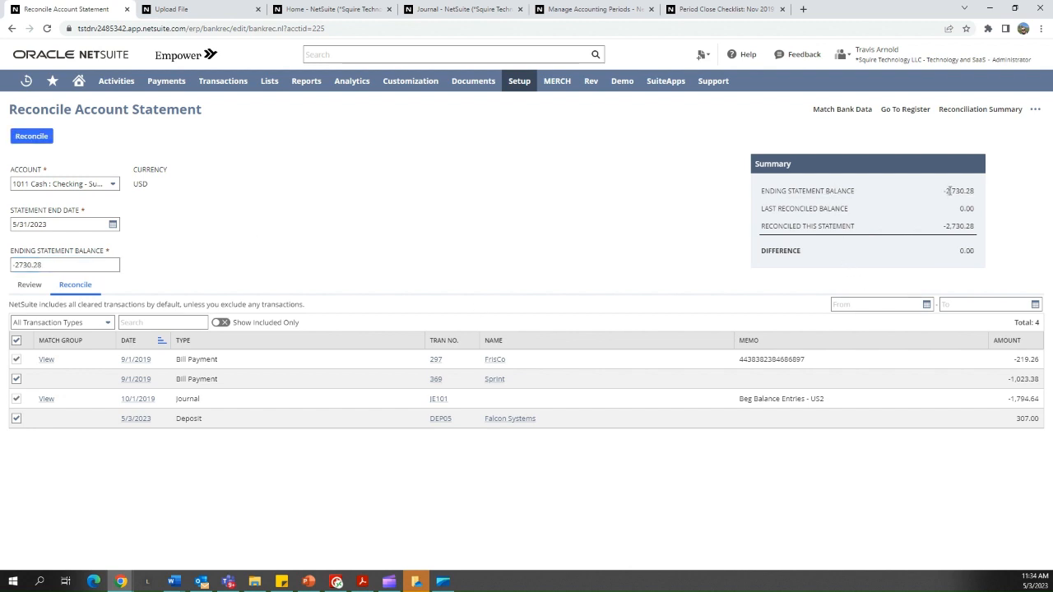
# Step: Highlight the ending statement balance, the amount reconciled this statement and the difference in the Summary
pyautogui.moveTo(944, 191); pyautogui.dragTo(979, 195)
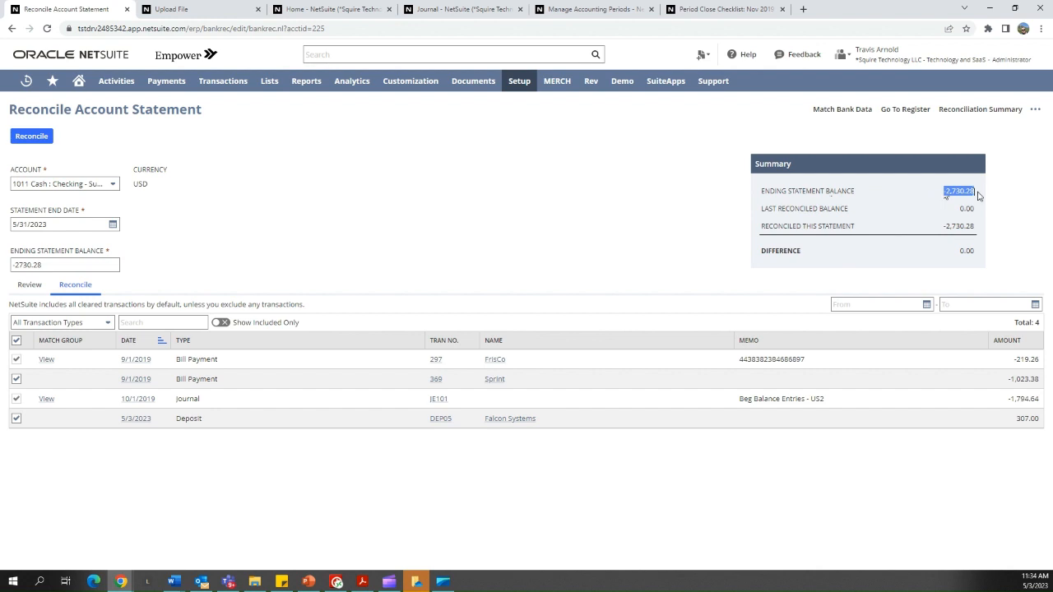
pyautogui.moveTo(946, 229); pyautogui.dragTo(980, 232)
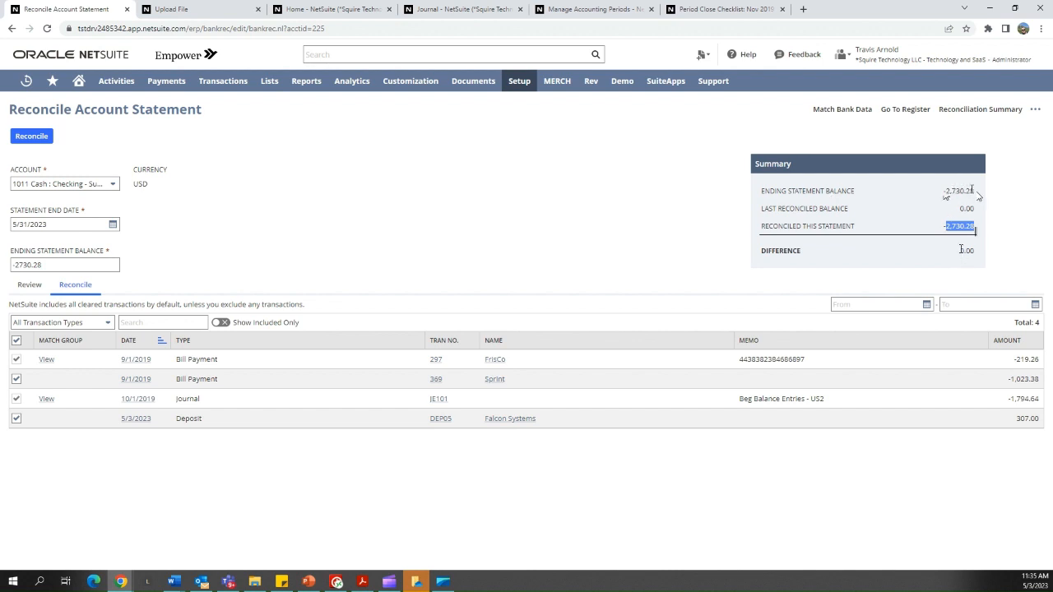
pyautogui.moveTo(958, 251); pyautogui.dragTo(977, 252)
# Step: Change the ending statement balance to 5000 and examine the difference in the Summary
pyautogui.moveTo(50, 265); pyautogui.dragTo(9, 268)
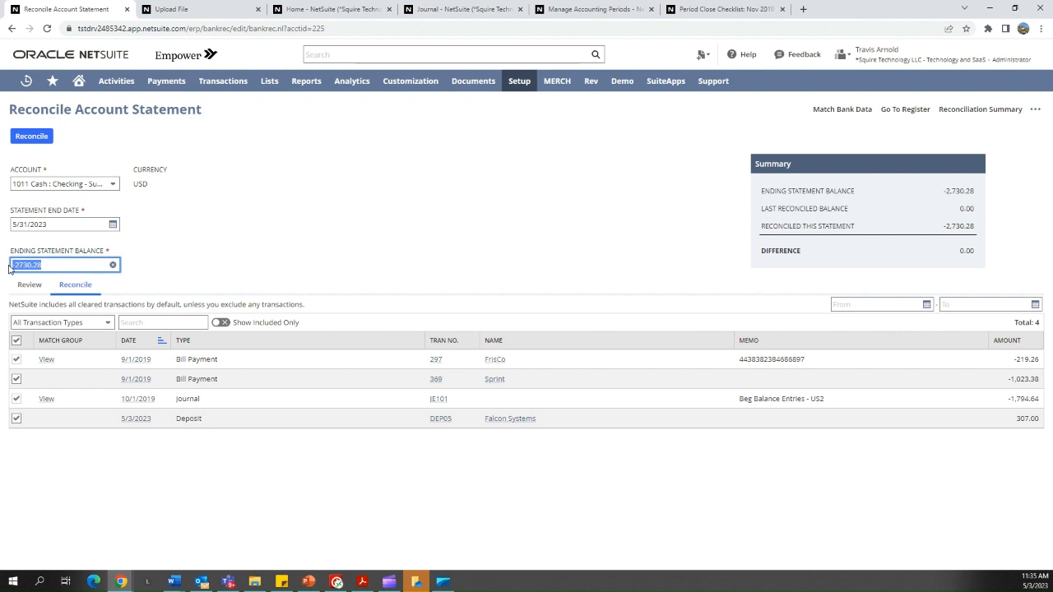
pyautogui.write('5000')
pyautogui.click(345, 234)
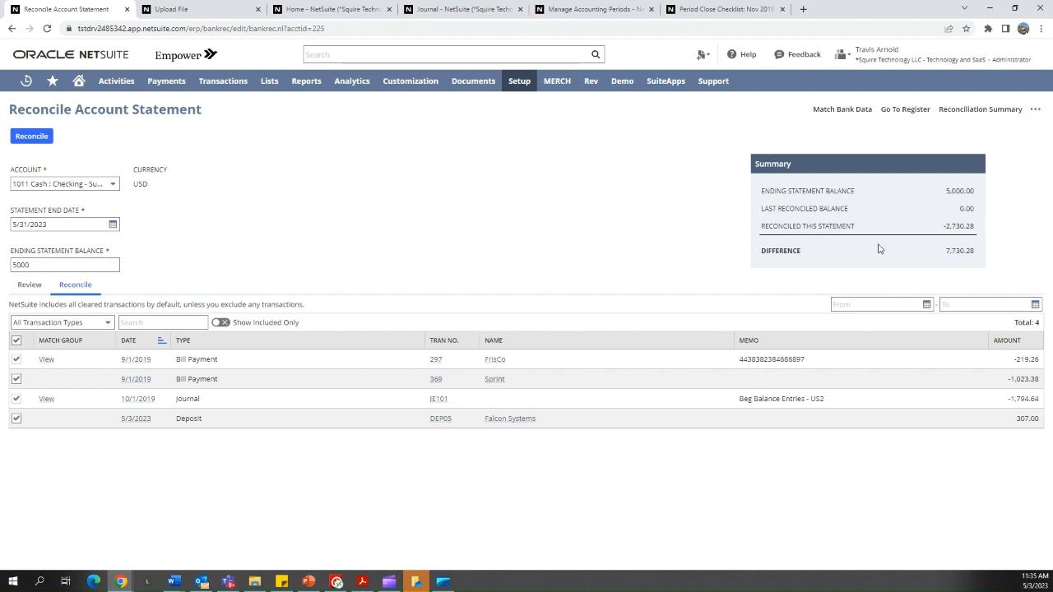
pyautogui.moveTo(948, 251); pyautogui.dragTo(975, 250)
pyautogui.click(923, 258)
# Step: Set the ending statement balance back to -2730.28 and reconcile the statement, confirming that it closes
pyautogui.doubleClick(61, 266)
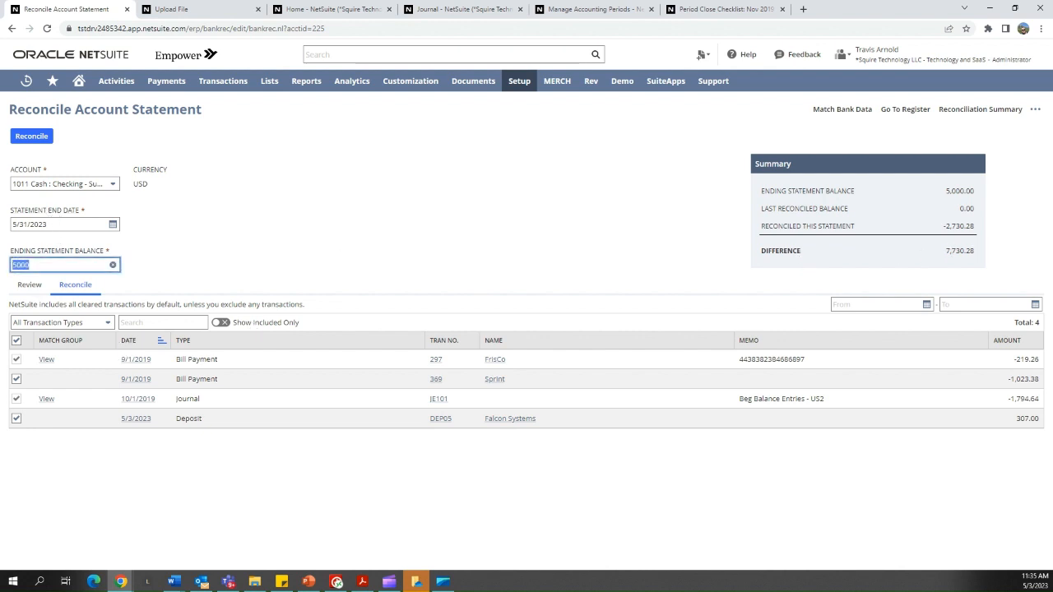
pyautogui.press('BackSpace')
pyautogui.write('-2730.28')
pyautogui.click(313, 242)
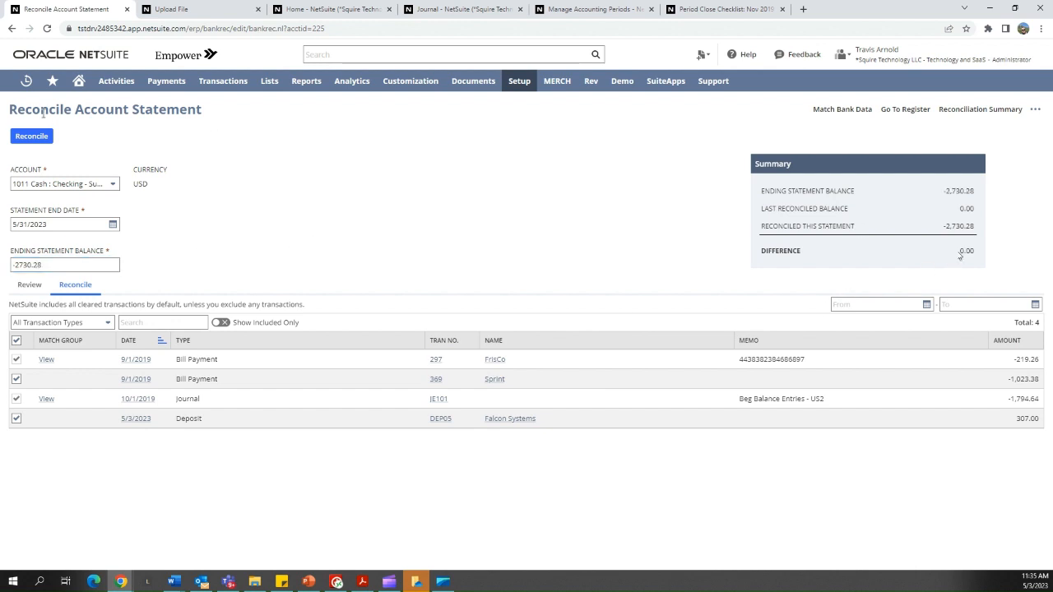
pyautogui.click(44, 142)
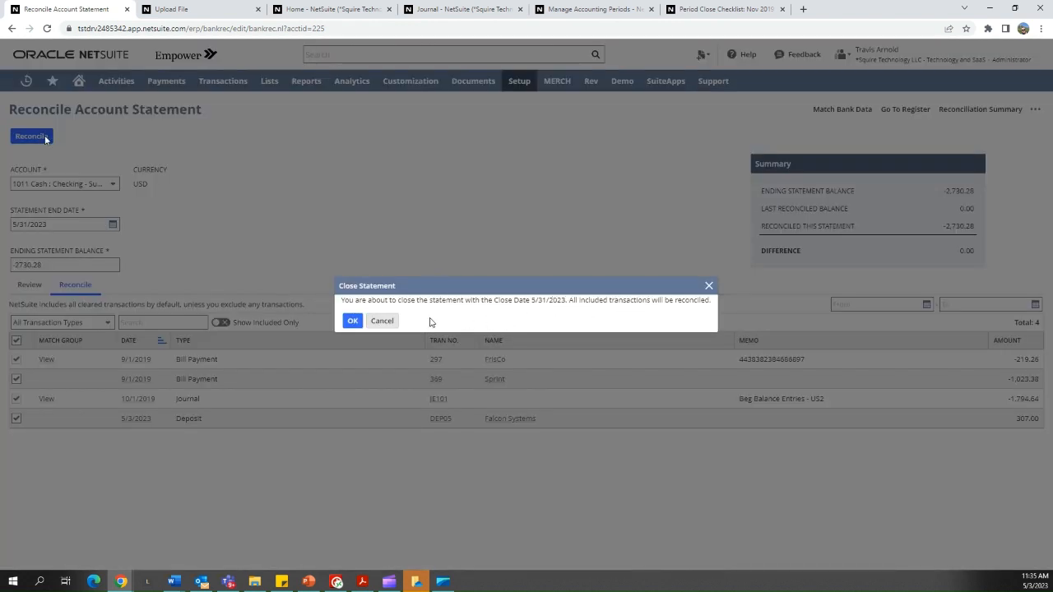
pyautogui.click(352, 320)
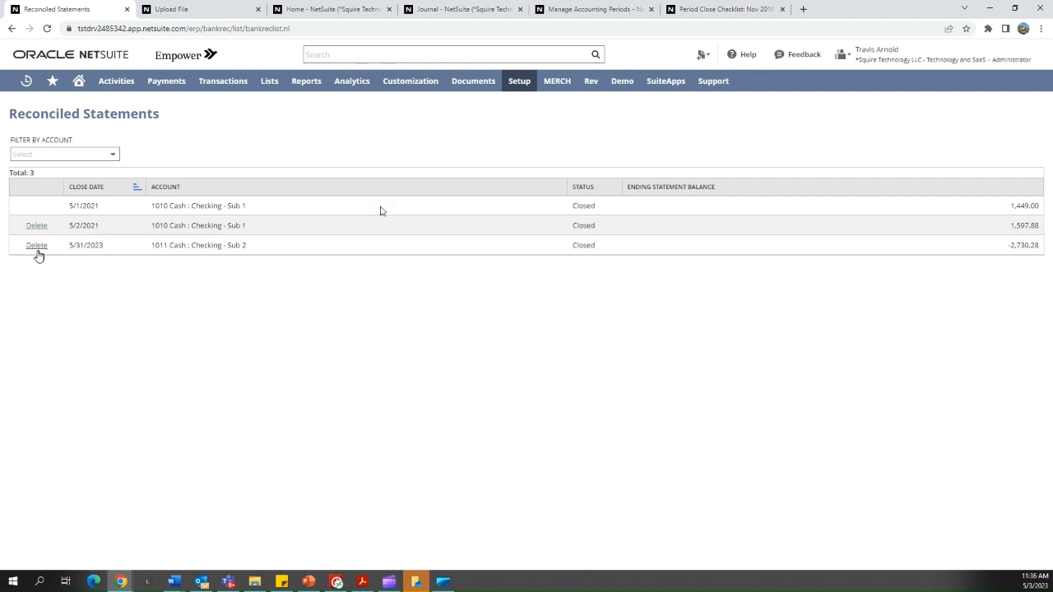
# Step: Filter the reconciled statements by account 1011 Cash : Checking - Sub 2, then close the Reconciled Statements and Upload File pages
pyautogui.click(92, 155)
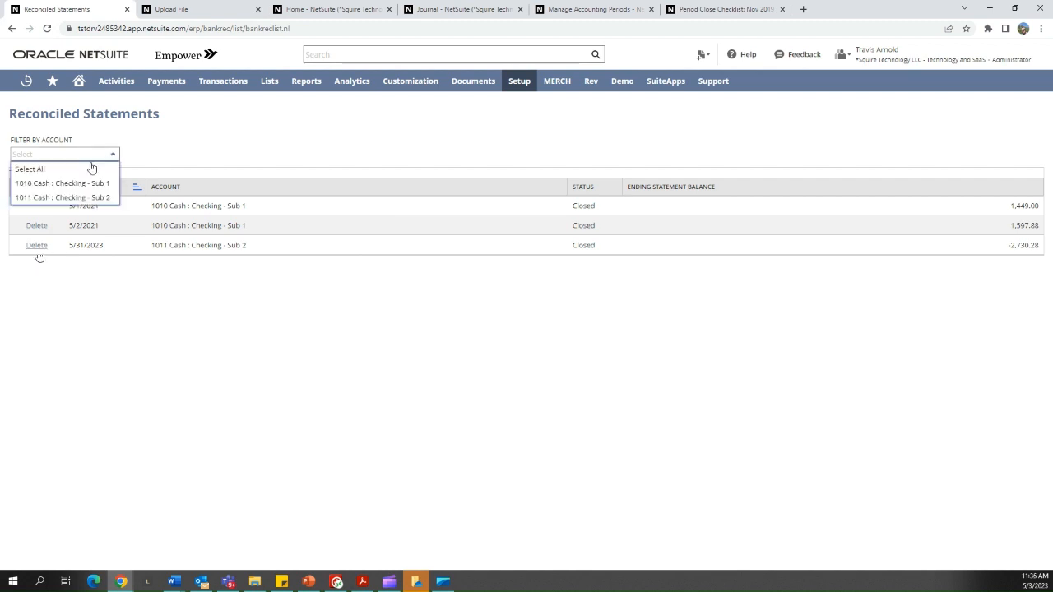
pyautogui.click(82, 198)
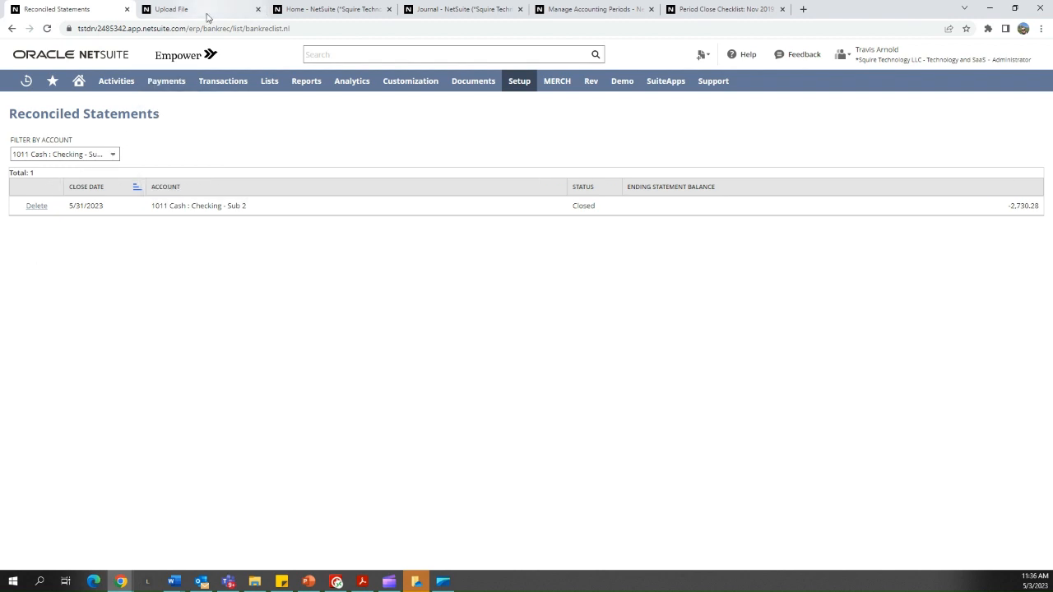
pyautogui.click(127, 10)
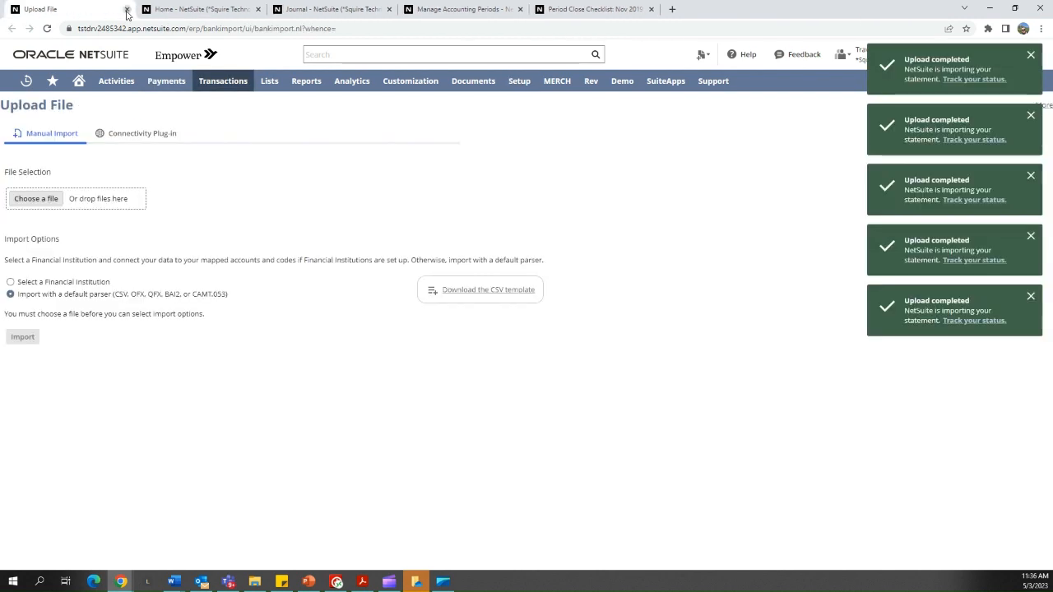
pyautogui.click(127, 10)
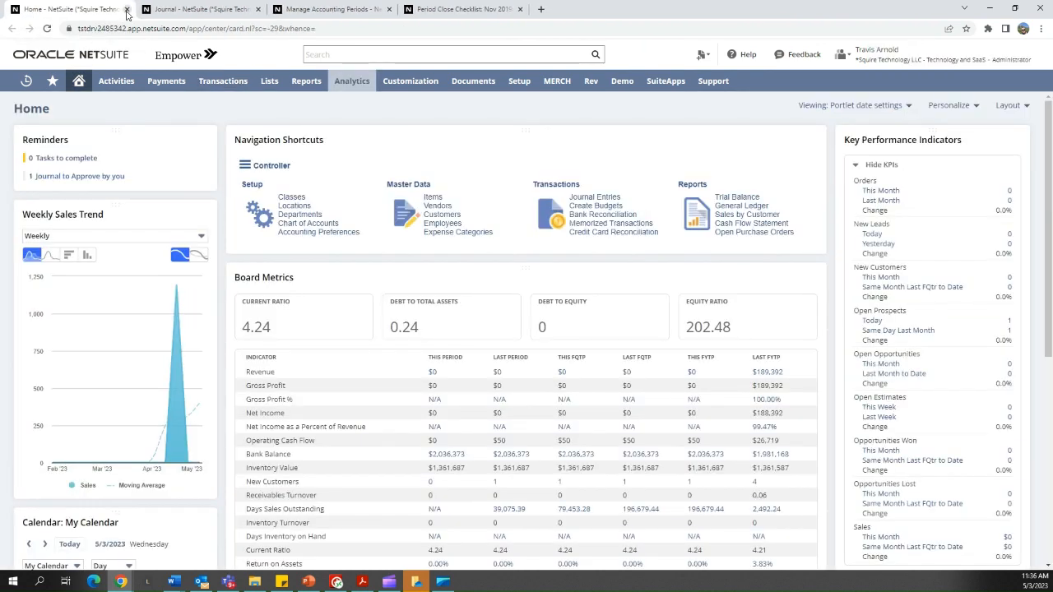
# Step: From the saved journal JE179, open a blank journal entry form in a separate browser tab and switch to it
pyautogui.click(197, 8)
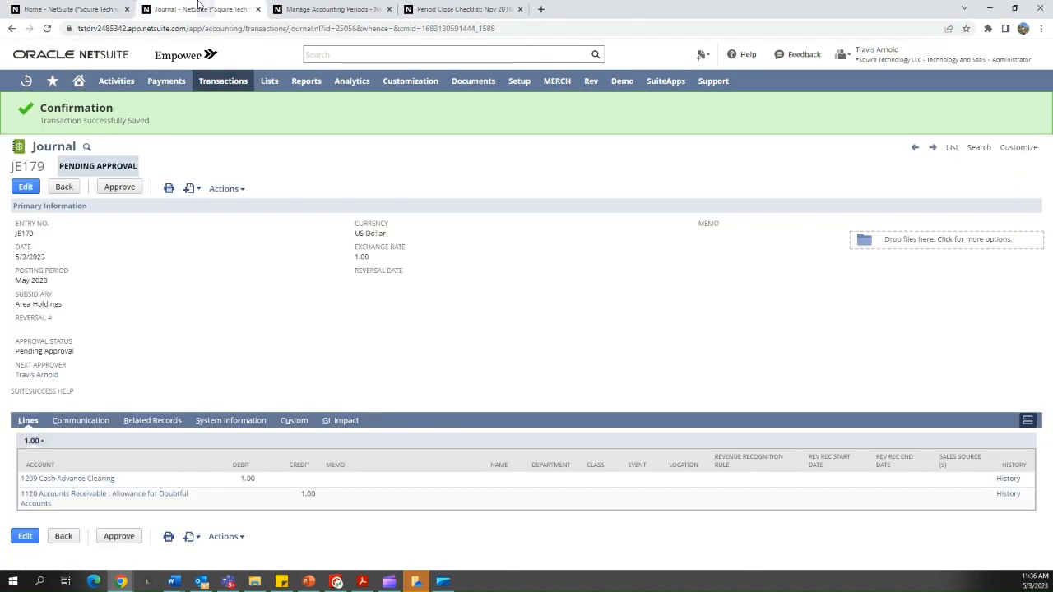
pyautogui.moveTo(234, 80)
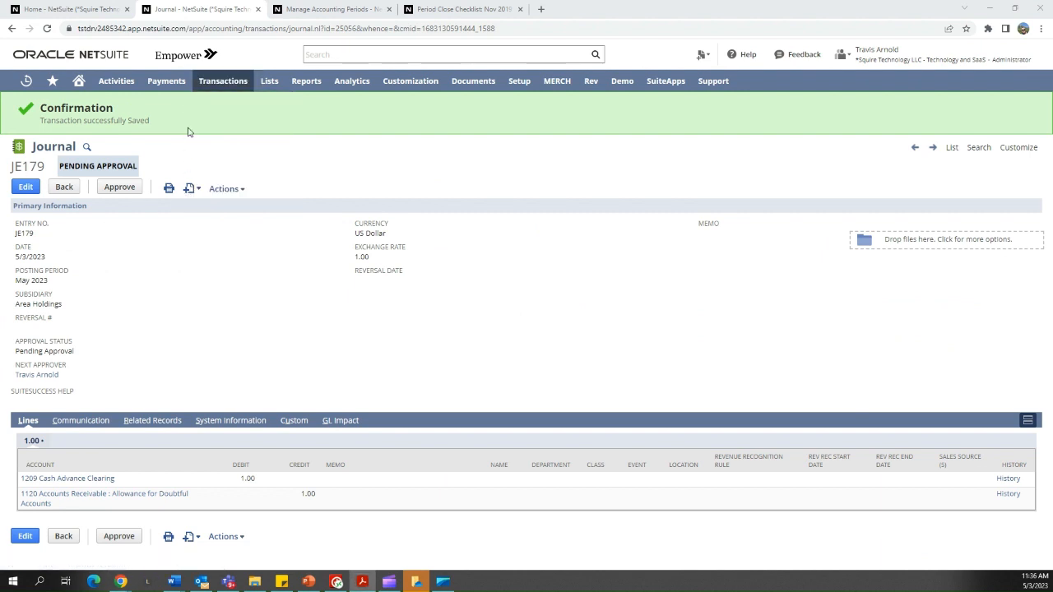
pyautogui.moveTo(224, 350)
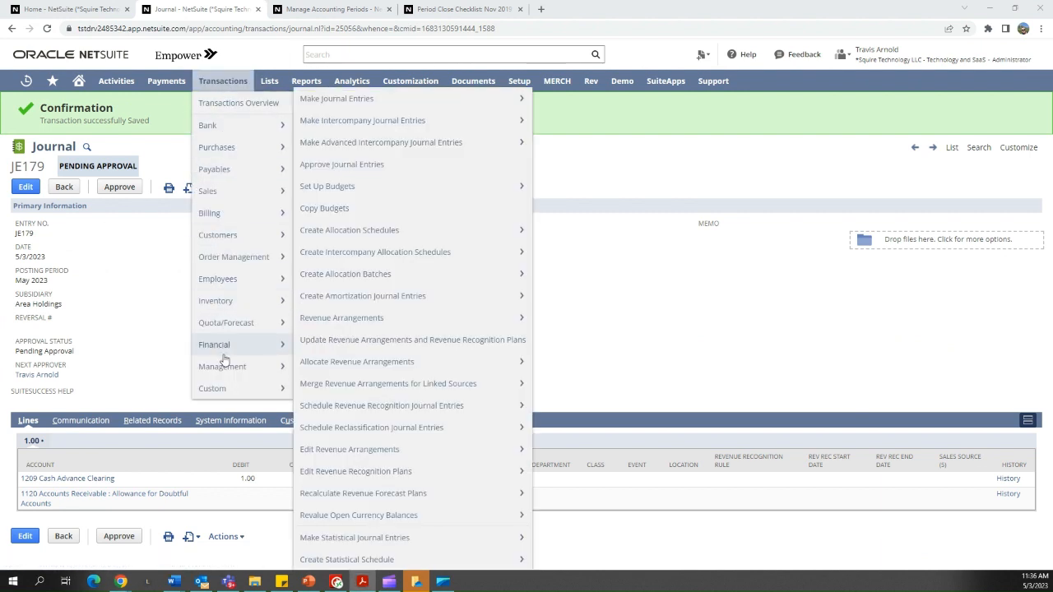
pyautogui.middleClick(382, 102)
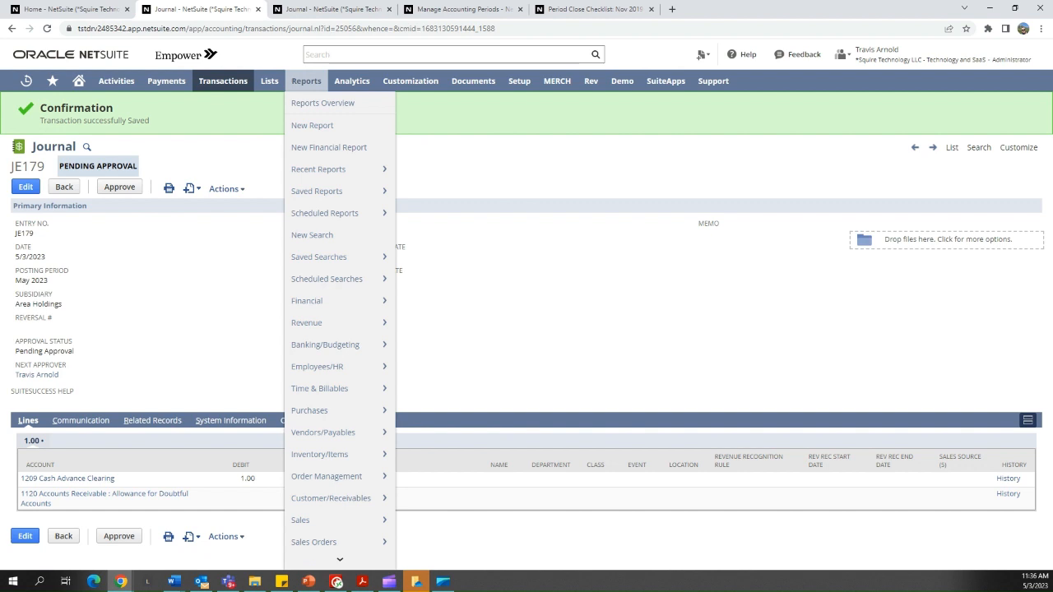
pyautogui.click(282, 4)
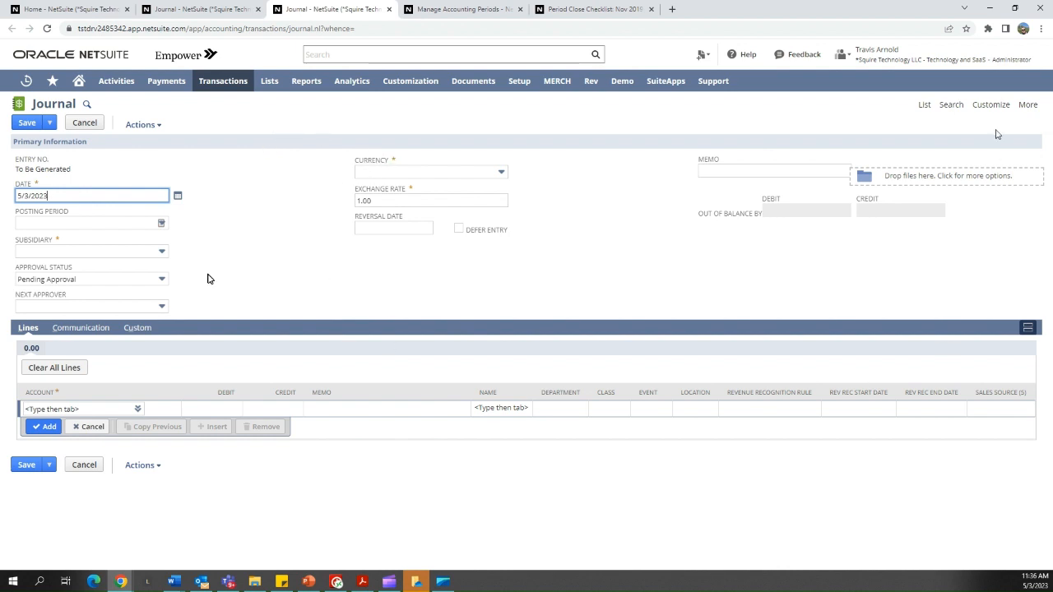
# Step: Open the journal form's customization page in a separate browser tab and switch to it
pyautogui.moveTo(999, 110)
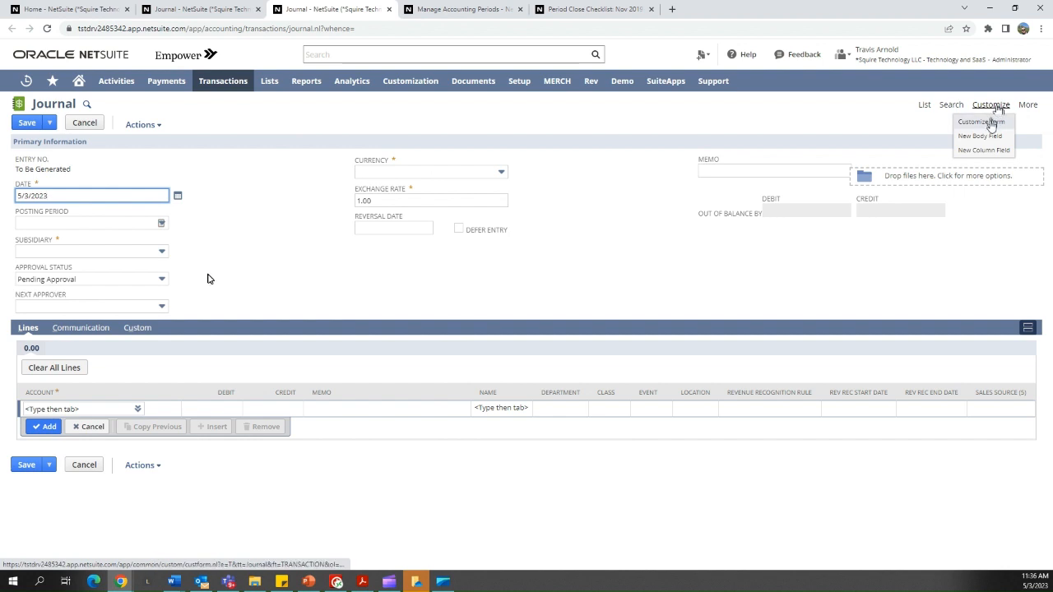
pyautogui.rightClick(991, 123)
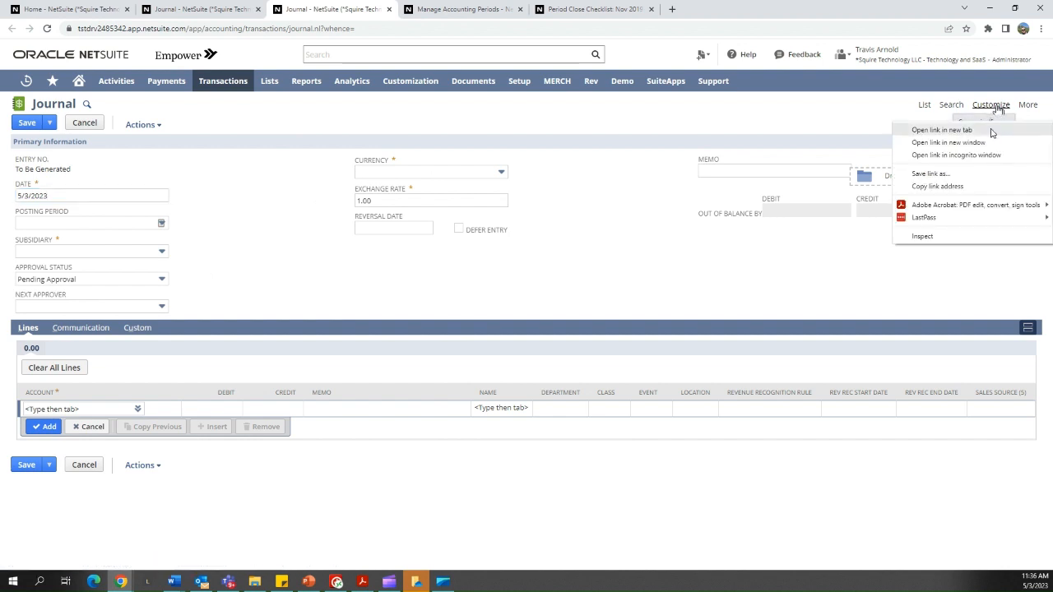
pyautogui.click(942, 130)
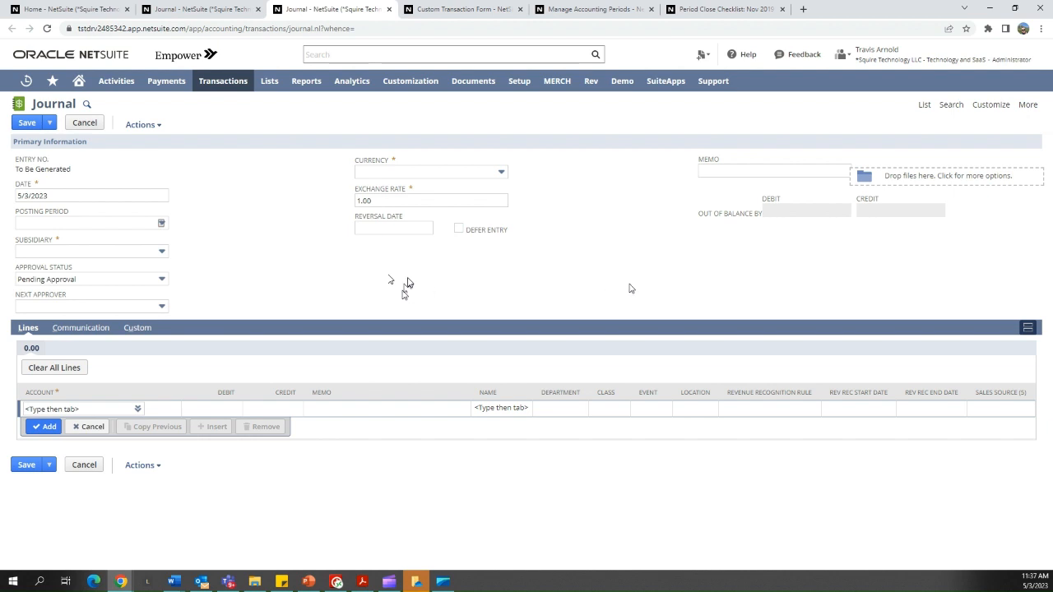
pyautogui.click(464, 8)
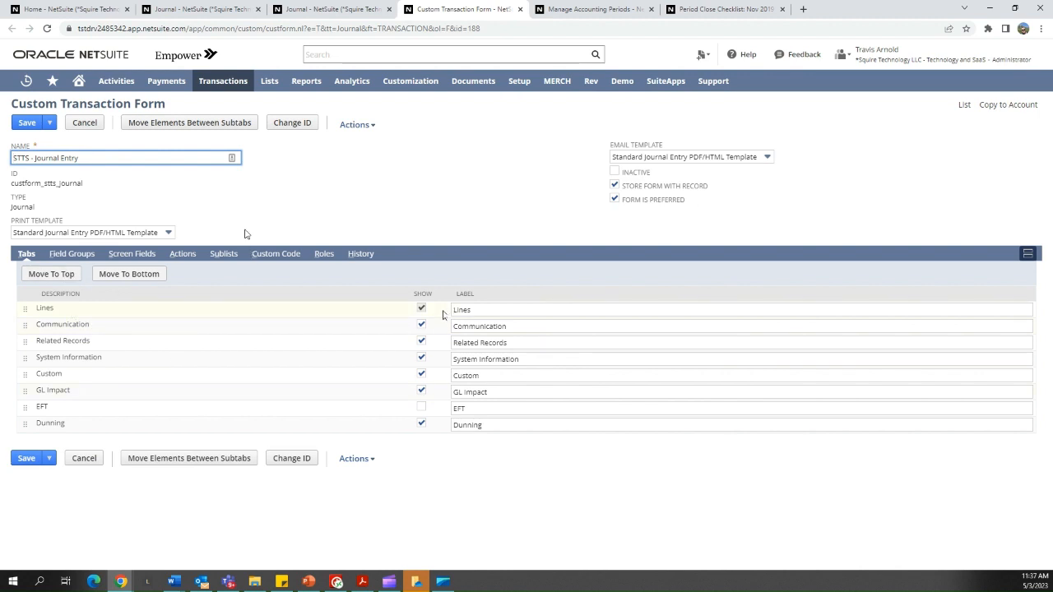
# Step: Compare the tabs listed on the custom transaction form with the subtabs of the blank journal entry
pyautogui.click(331, 12)
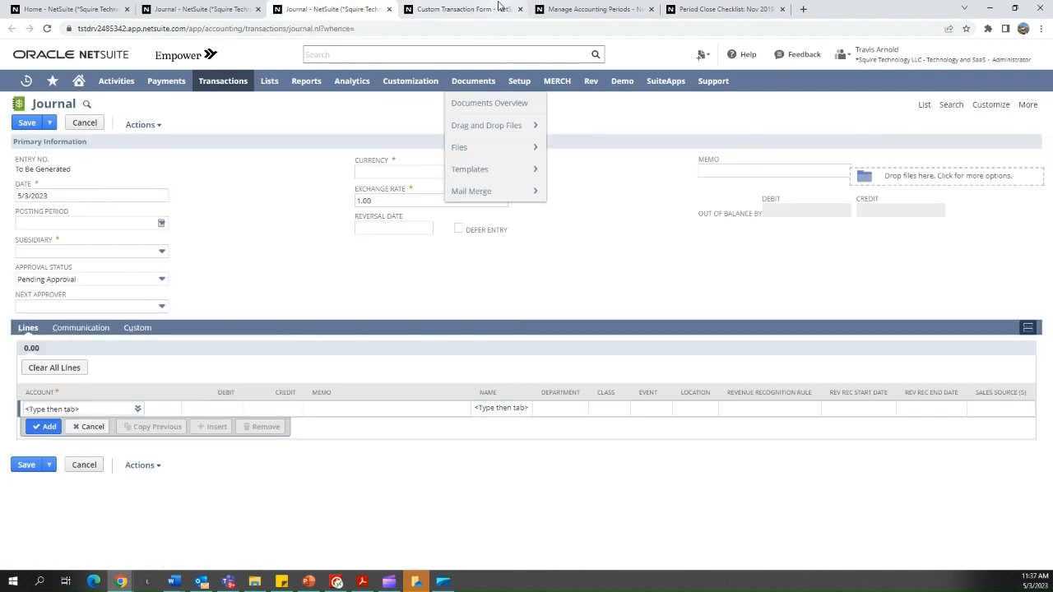
pyautogui.click(465, 9)
pyautogui.click(344, 9)
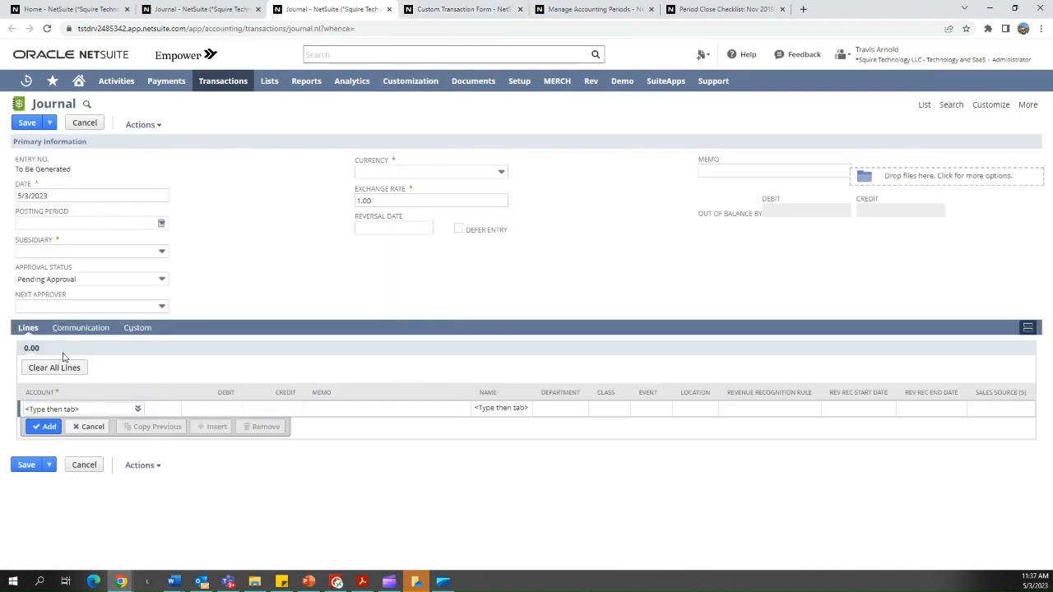
pyautogui.click(464, 9)
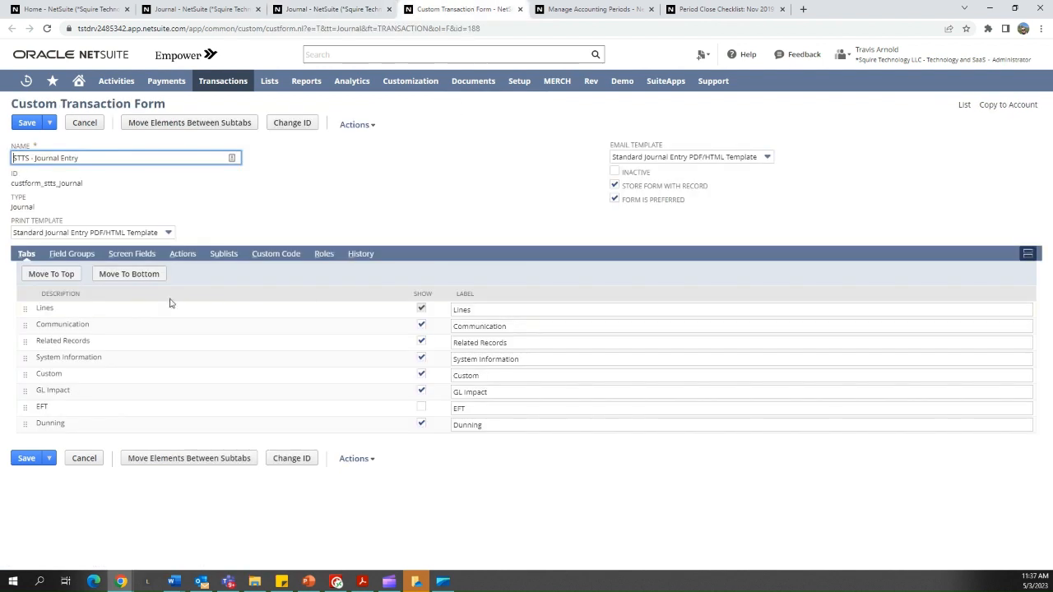
# Step: Examine the custom form's main field groups and compare the Primary Information group with that section of the blank journal
pyautogui.click(82, 254)
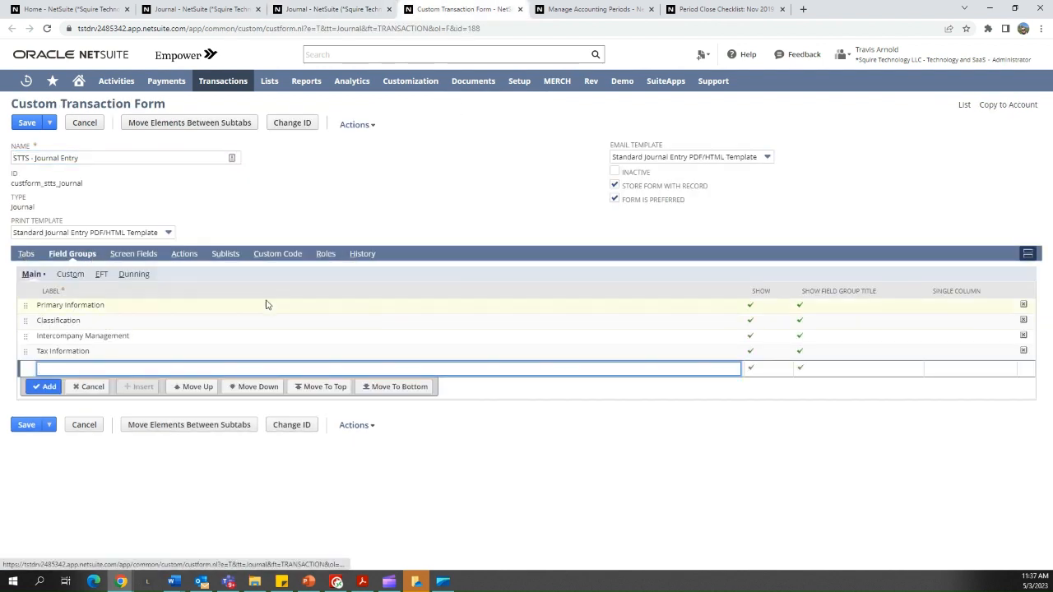
pyautogui.click(329, 9)
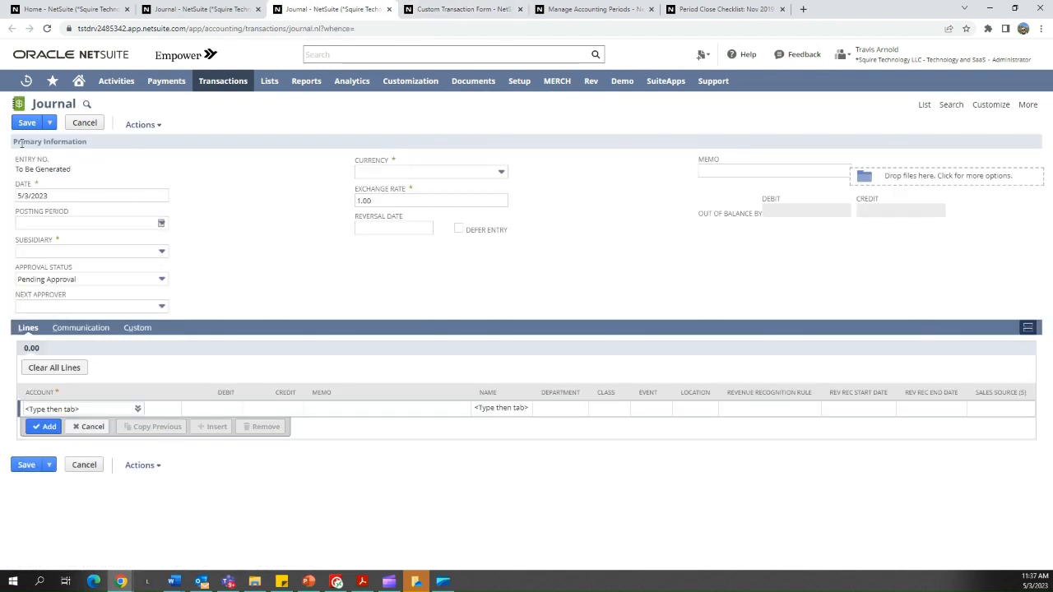
pyautogui.moveTo(21, 142); pyautogui.dragTo(91, 145)
pyautogui.click(465, 9)
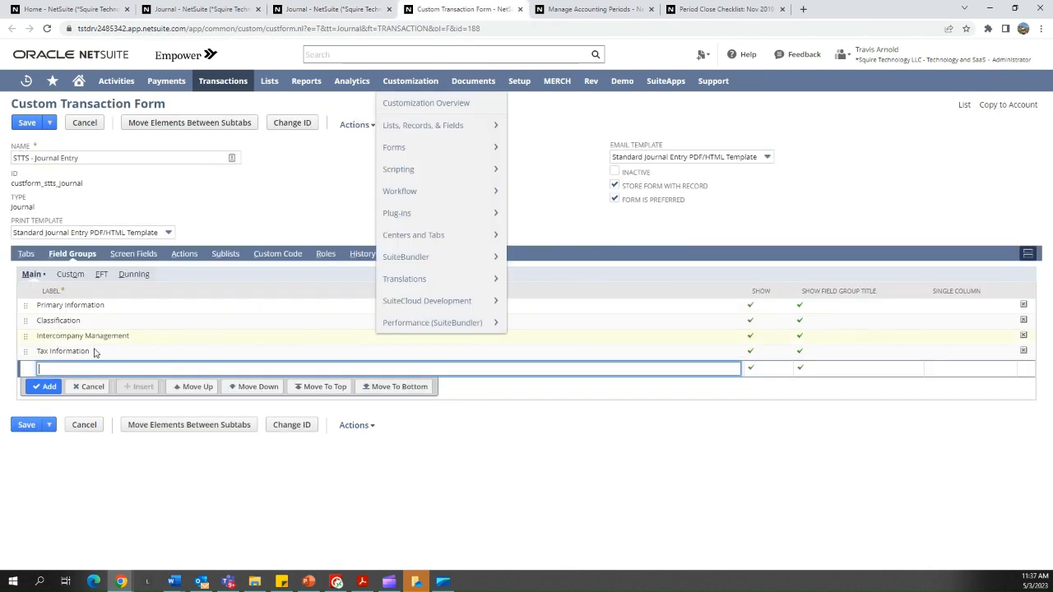
pyautogui.click(91, 305)
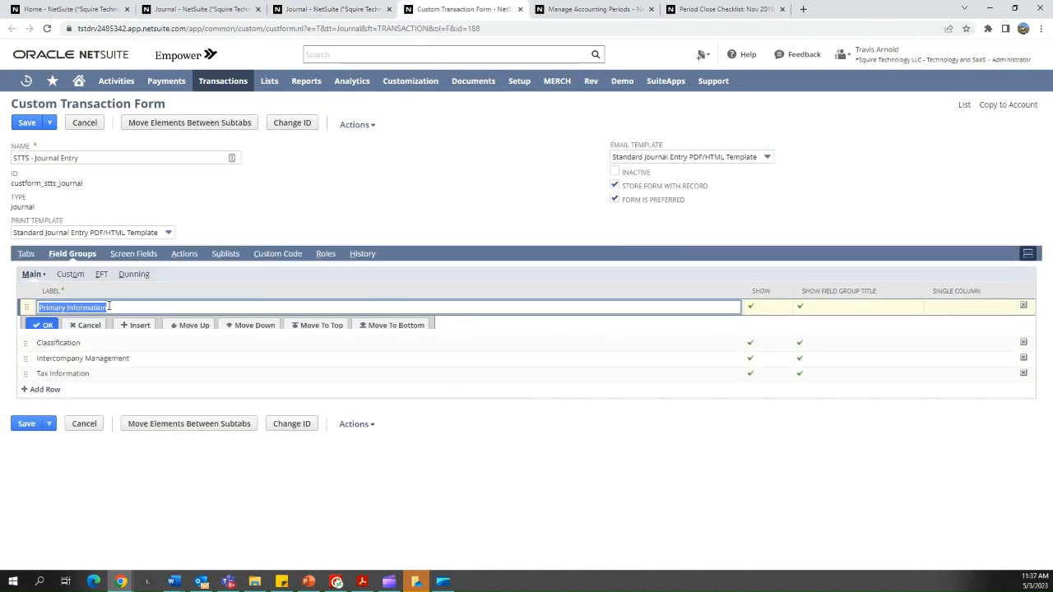
# Step: Compare the custom form's Main and Custom screen fields with the blank journal's header fields and Custom subtab
pyautogui.click(134, 255)
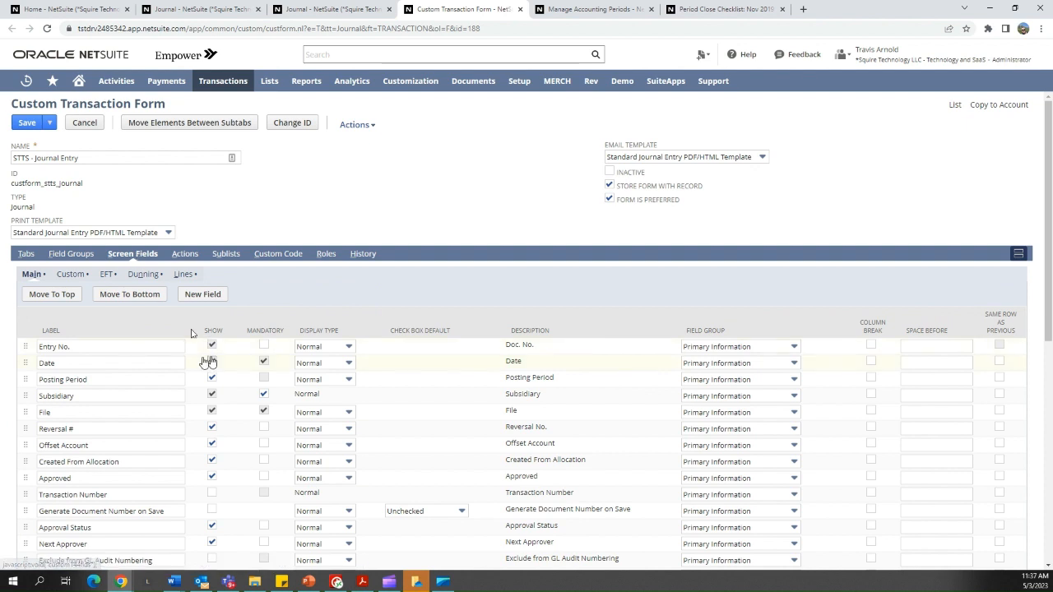
pyautogui.click(311, 6)
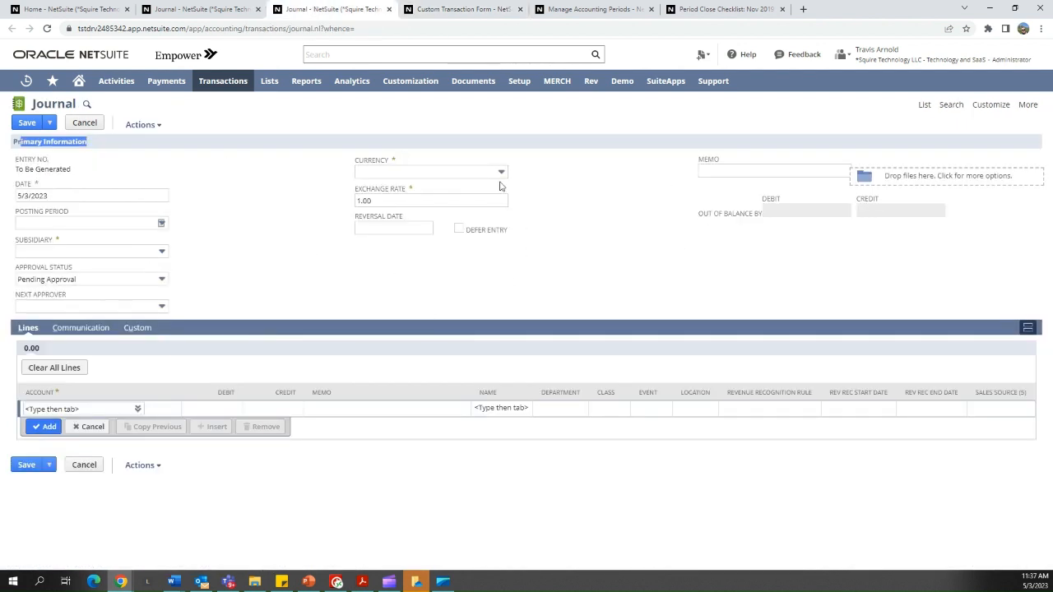
pyautogui.click(451, 8)
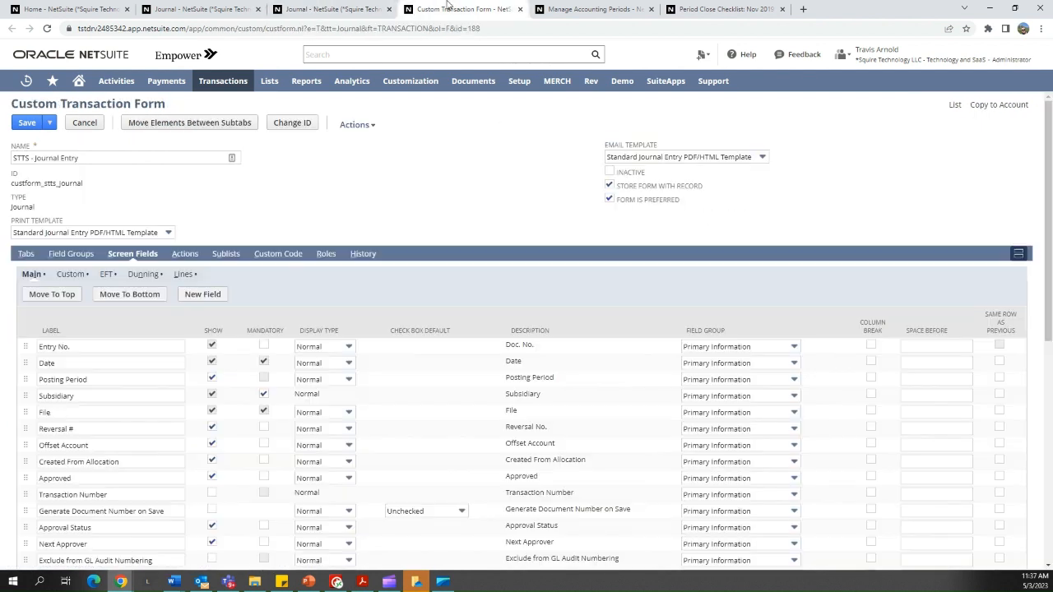
pyautogui.click(72, 274)
pyautogui.click(329, 9)
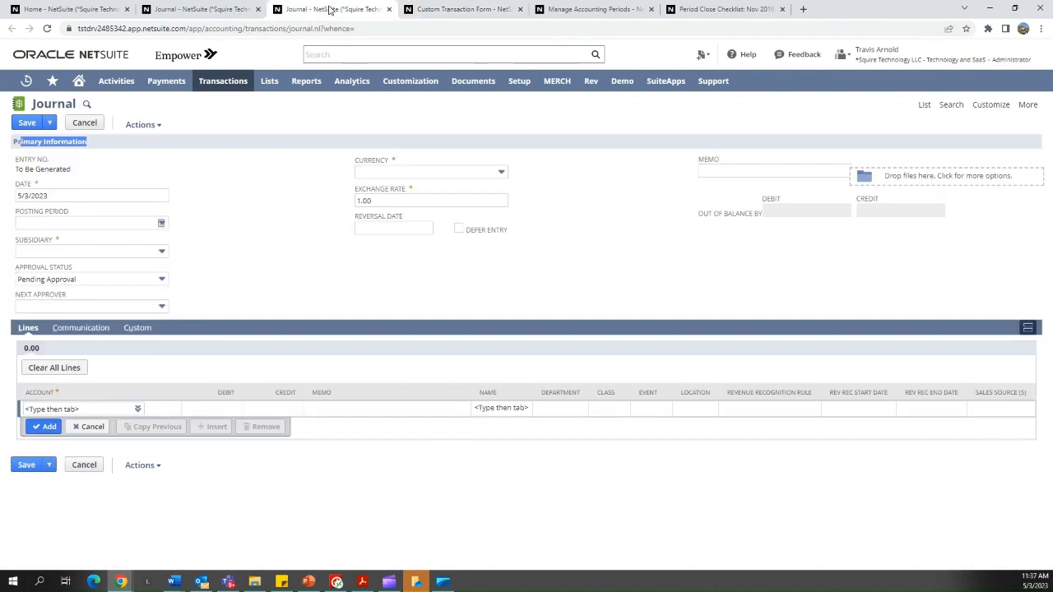
pyautogui.click(139, 329)
# Step: Show the custom form's Lines screen fields and compare them with the line columns of the blank journal
pyautogui.click(454, 7)
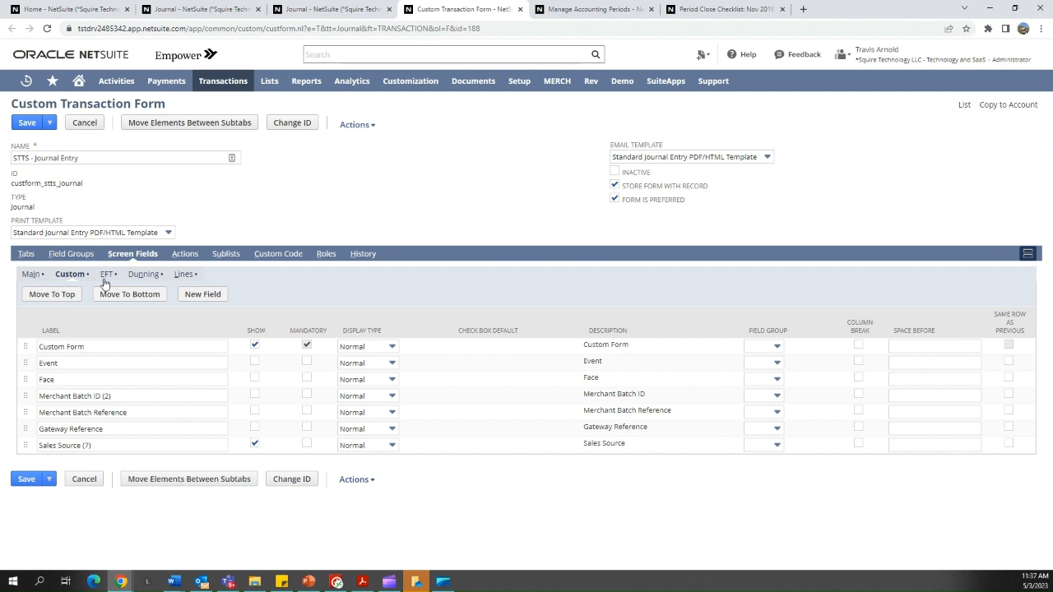
pyautogui.click(181, 277)
pyautogui.click(329, 9)
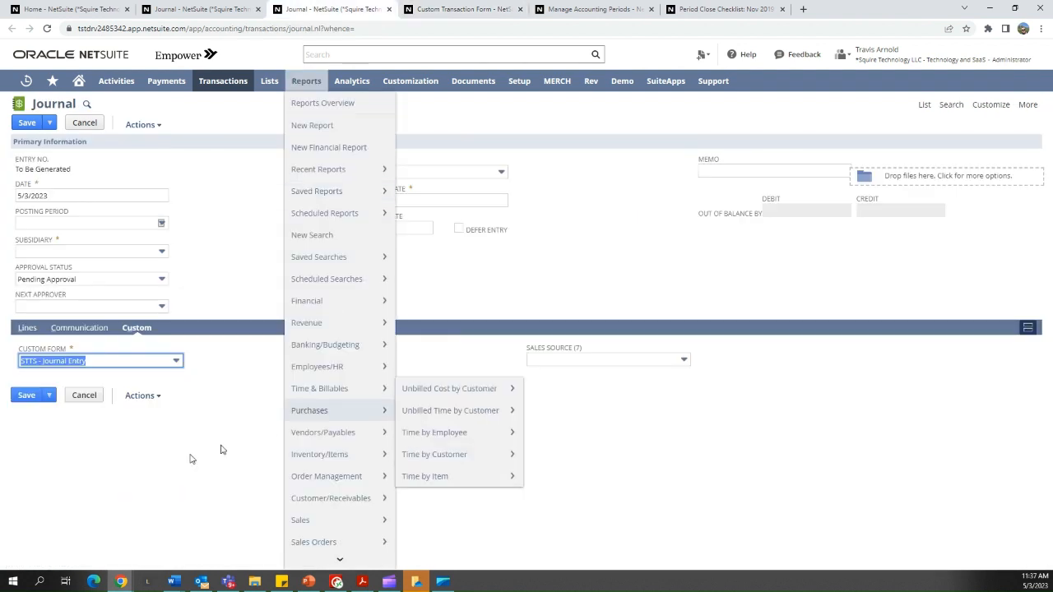
pyautogui.click(20, 332)
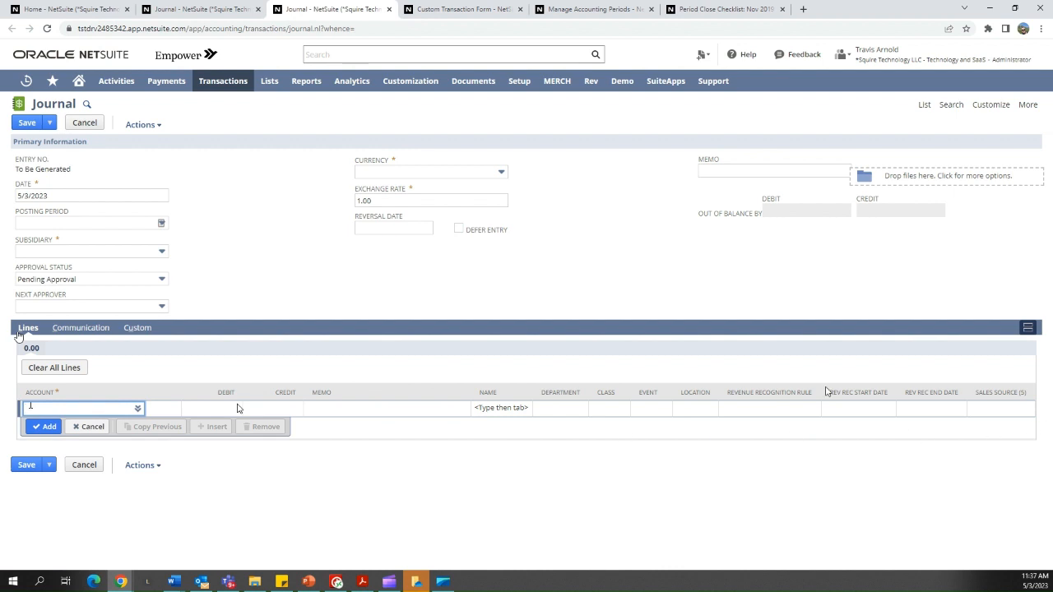
pyautogui.write('1')
# Step: Mark the End Residual line column to show on the custom form, then close the customization page without saving
pyautogui.click(458, 9)
pyautogui.scroll(-3, 548, 430)
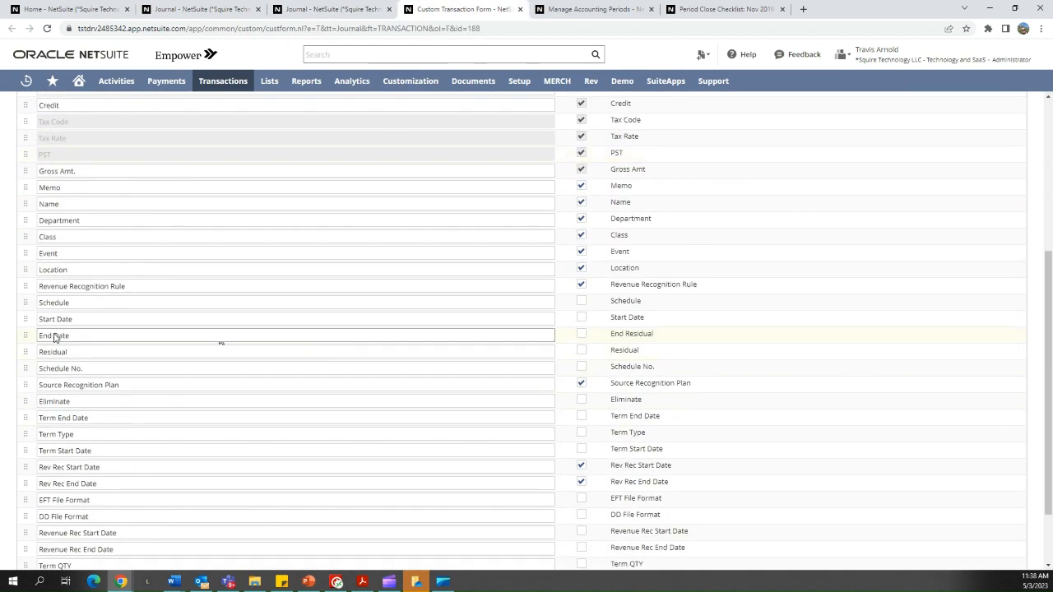
pyautogui.click(581, 333)
pyautogui.scroll(1, 585, 400)
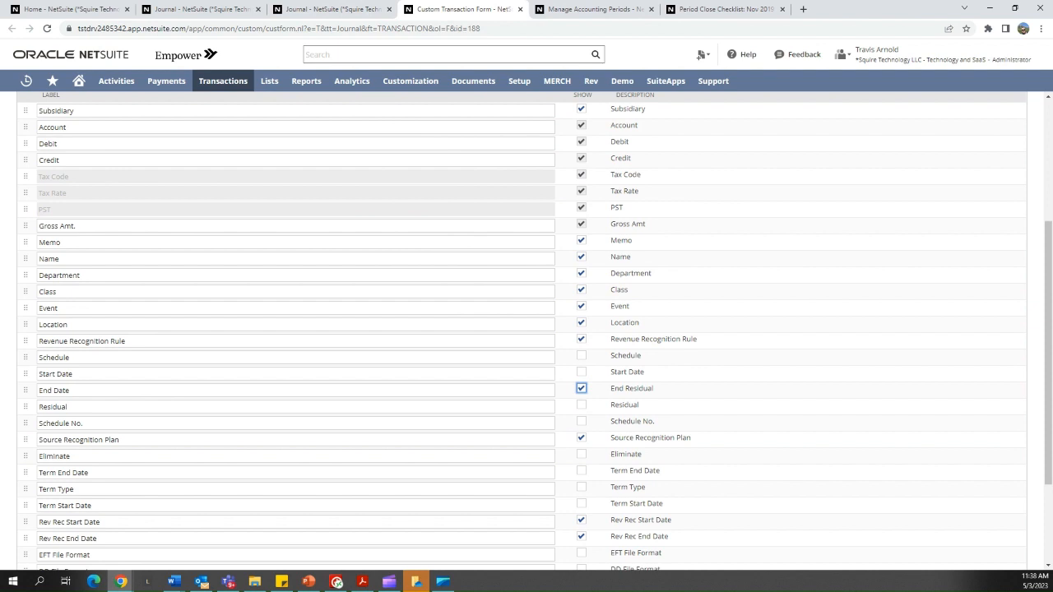
pyautogui.click(520, 10)
pyautogui.click(580, 92)
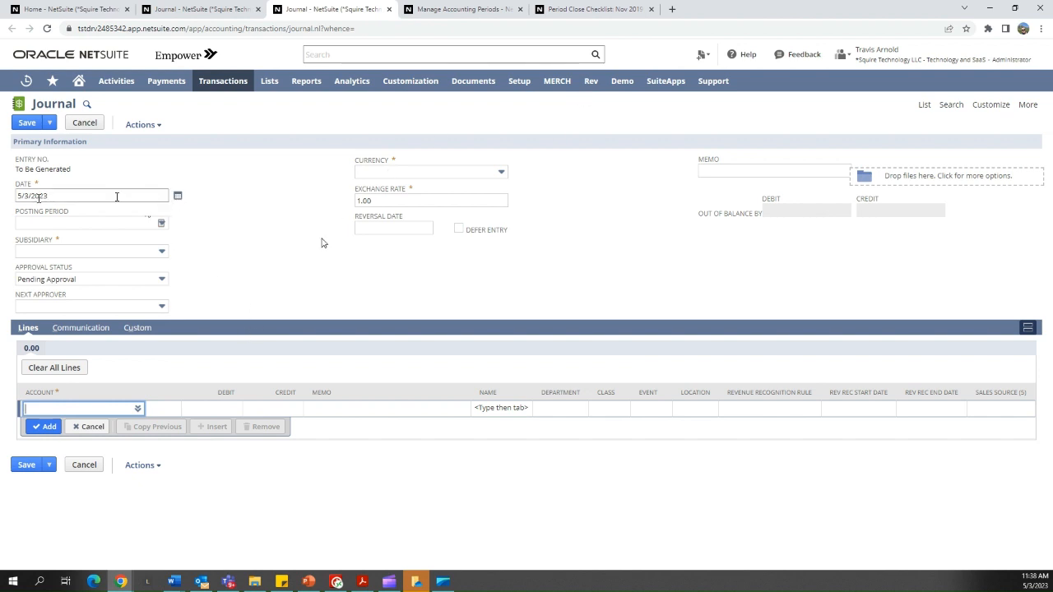
# Step: Set the journal's subsidiary to Area Holdings and choose the signed-in administrator as the next approver
pyautogui.click(95, 254)
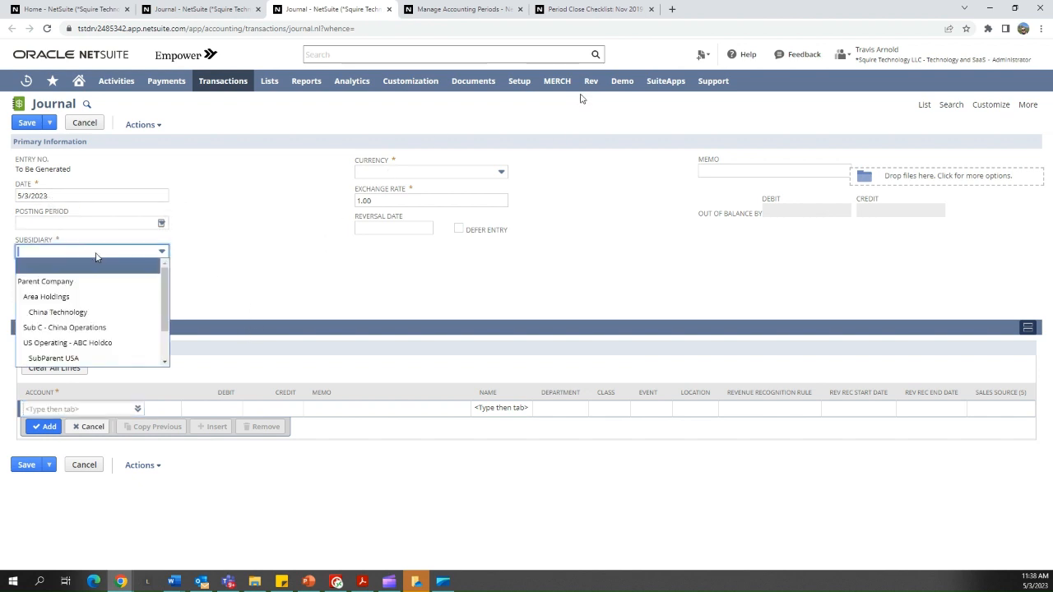
pyautogui.click(99, 297)
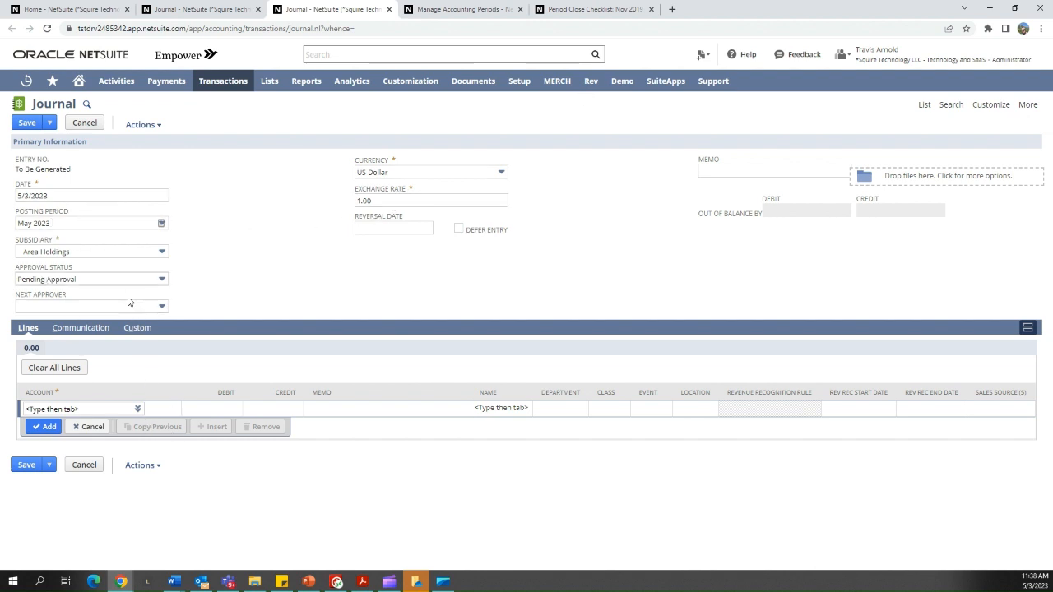
pyautogui.click(94, 306)
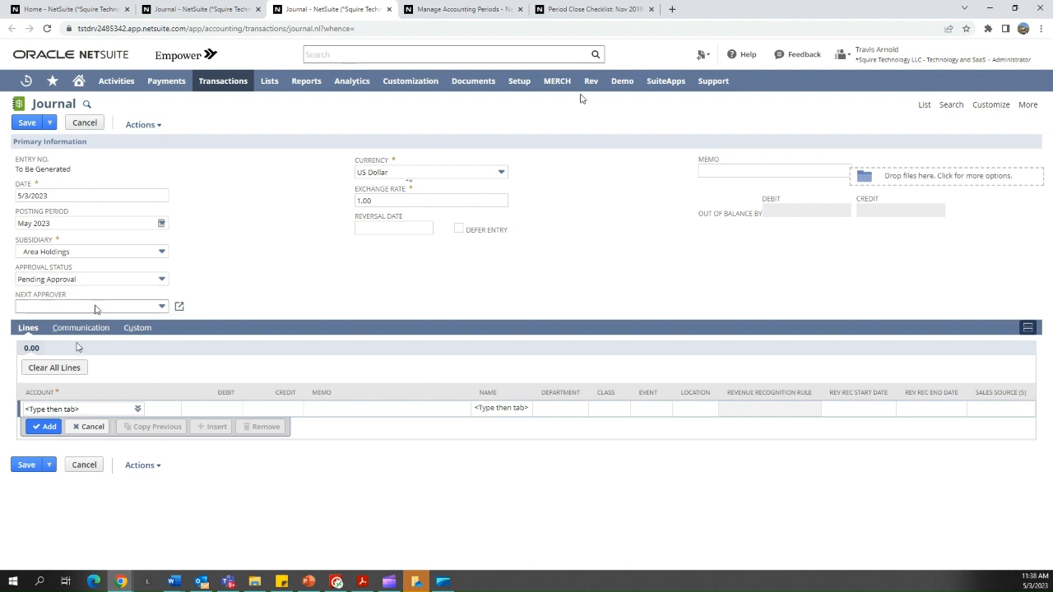
pyautogui.write('tr')
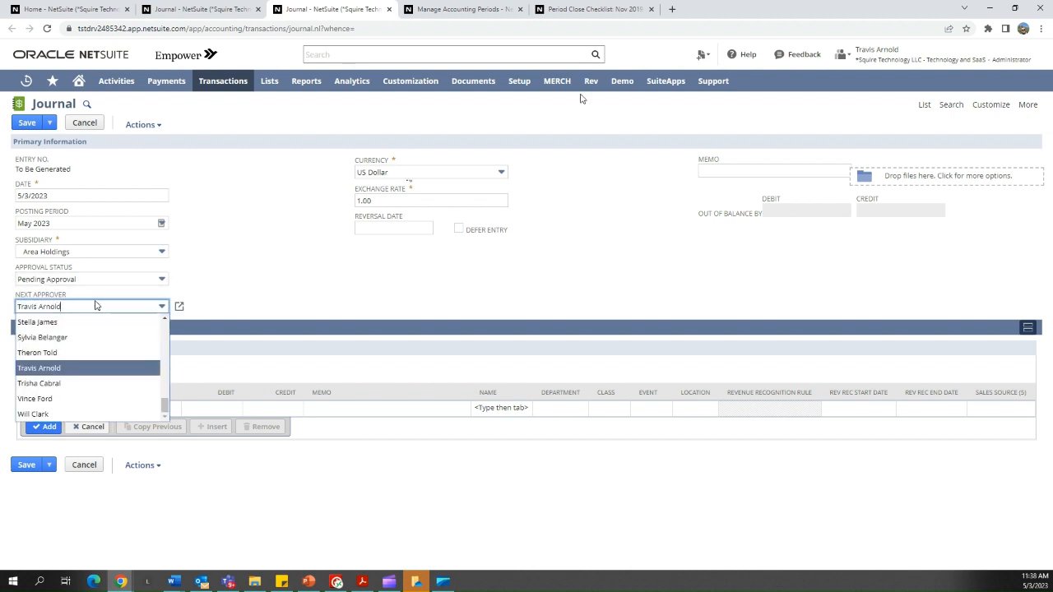
pyautogui.click(73, 373)
pyautogui.click(295, 280)
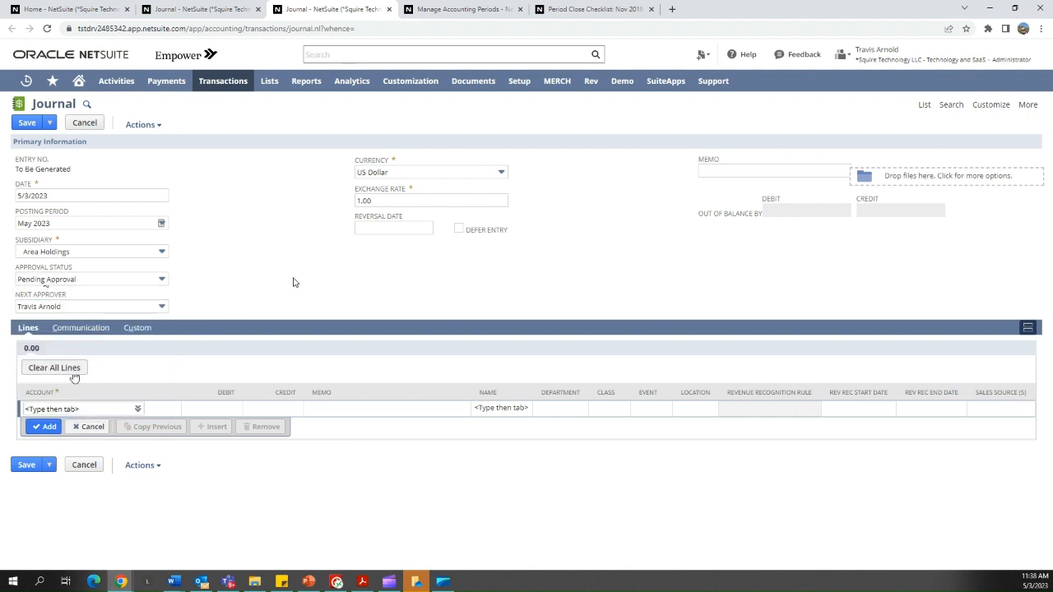
# Step: Set the journal's reversal date to 6/1/2023 and enable Defer Entry
pyautogui.click(393, 229)
pyautogui.click(440, 231)
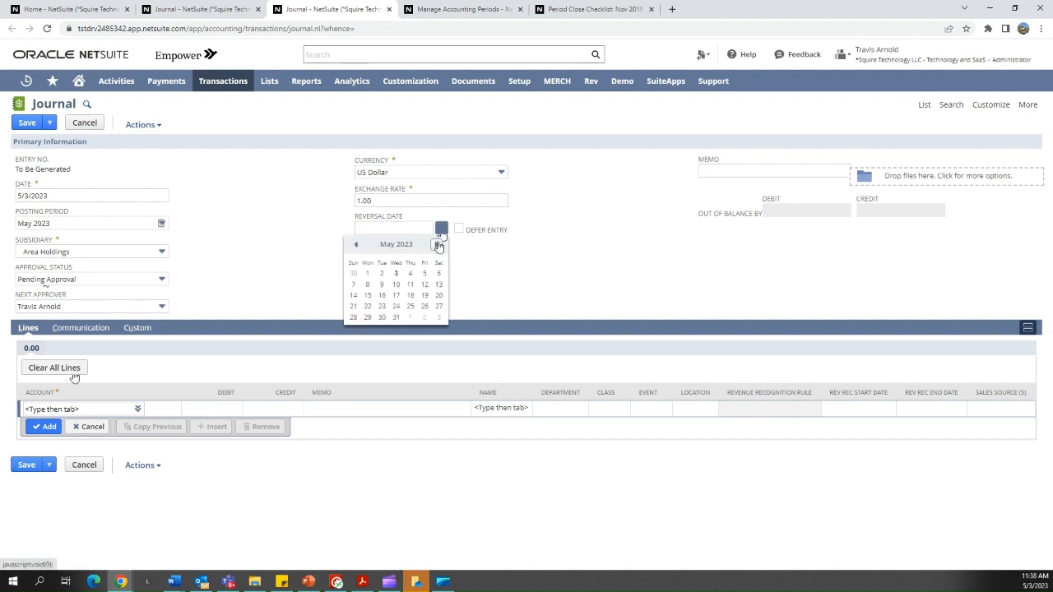
pyautogui.click(409, 317)
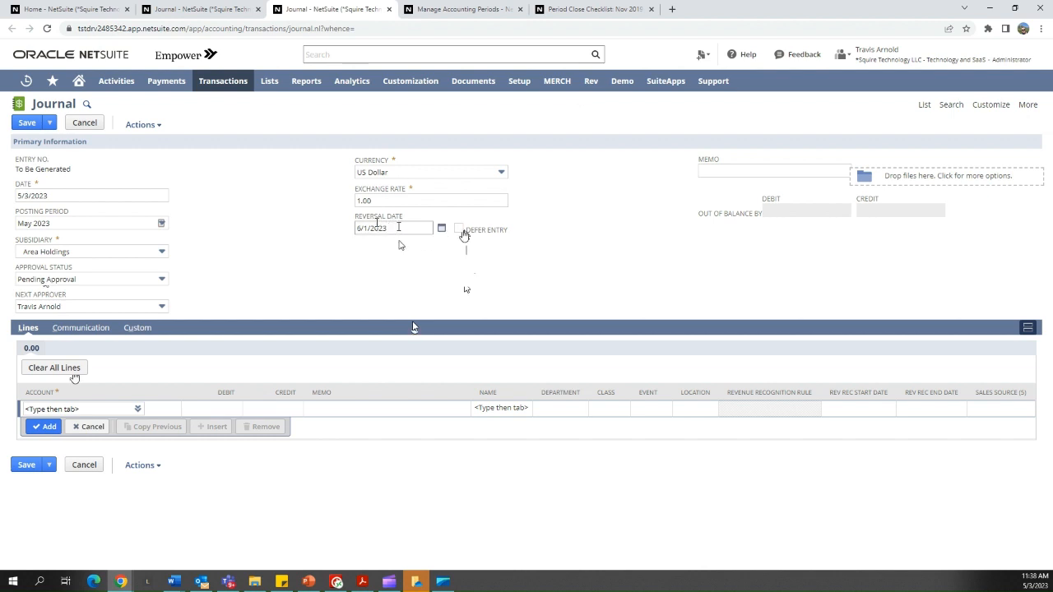
pyautogui.click(460, 232)
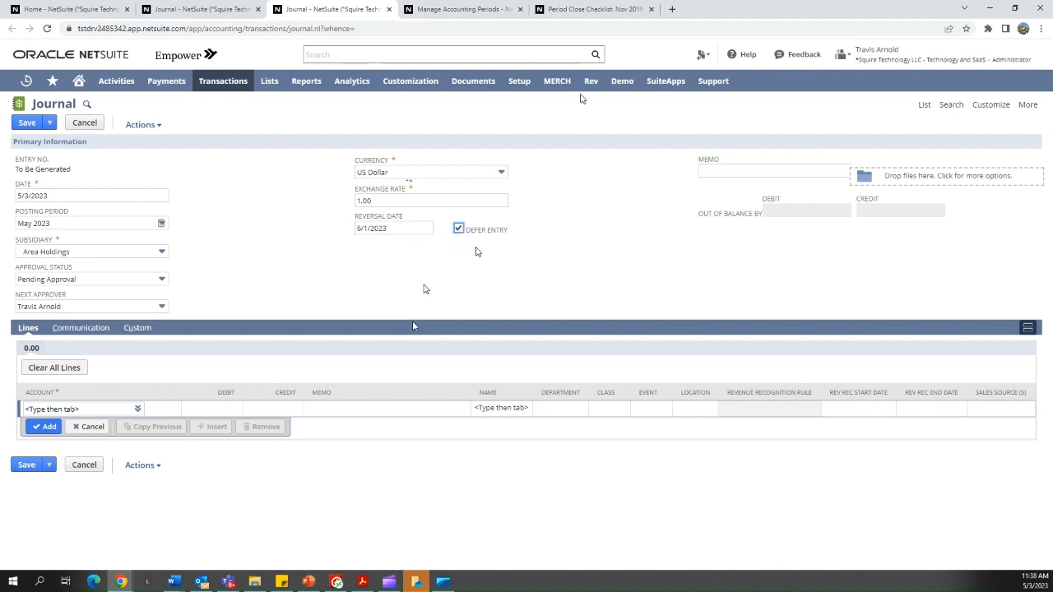
pyautogui.press('Tab')
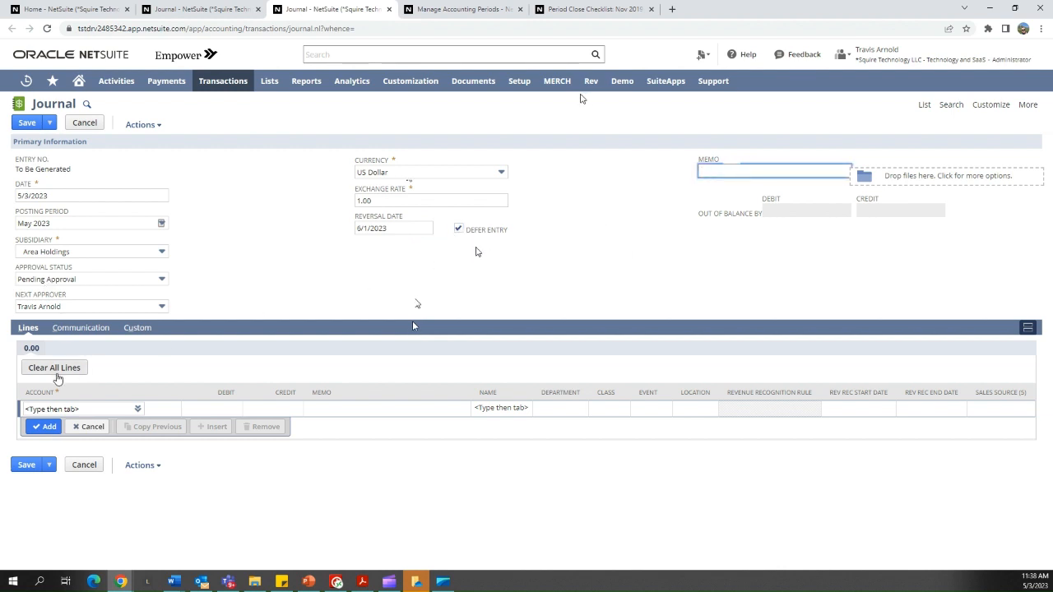
# Step: Add a journal line debiting account 1130 Other Receivables for 1.00
pyautogui.click(139, 411)
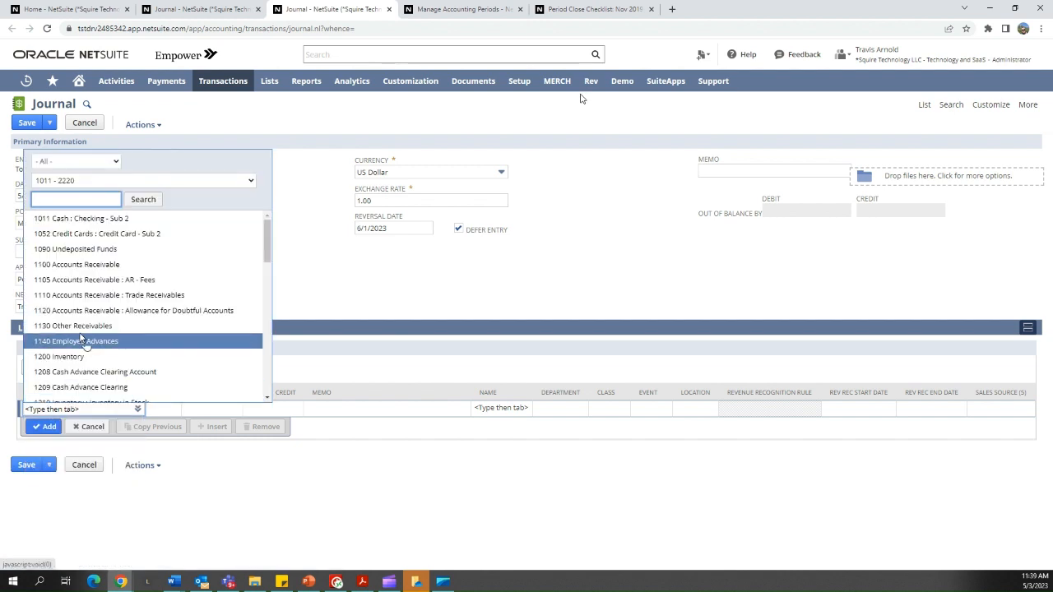
pyautogui.click(78, 325)
pyautogui.write('1')
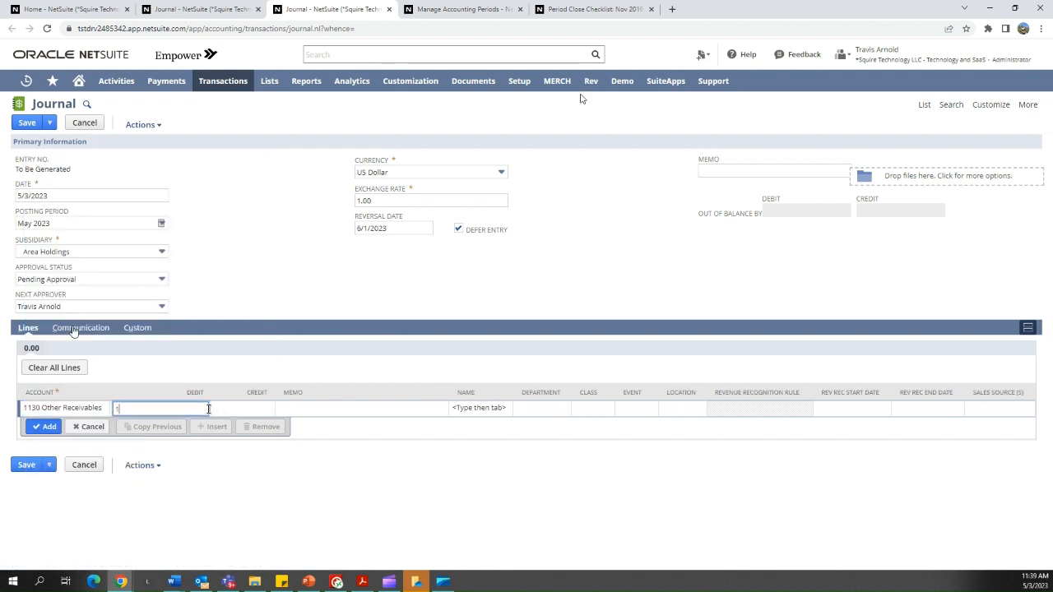
pyautogui.press('Return')
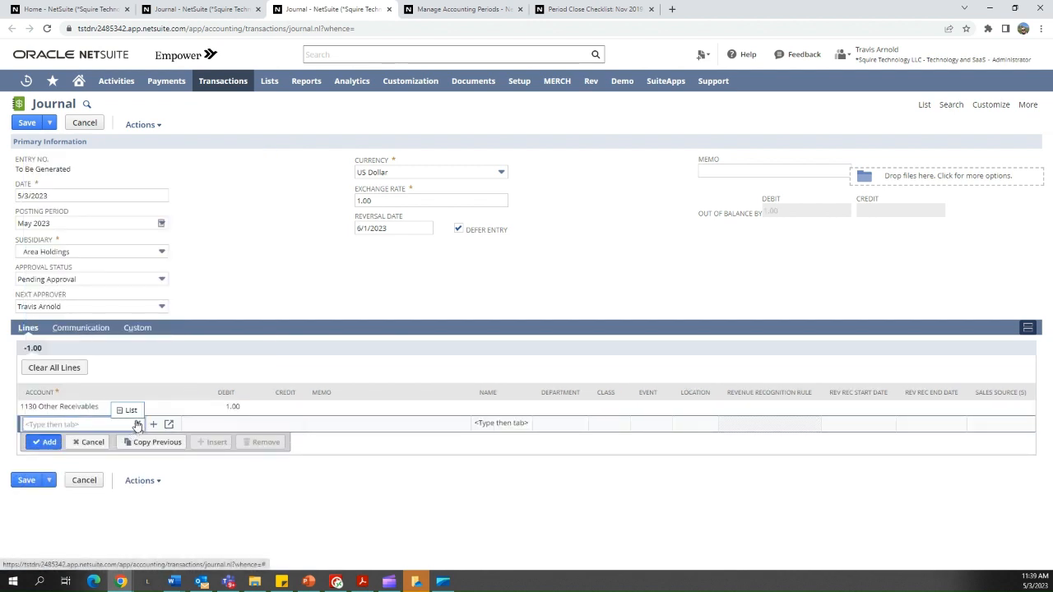
# Step: Add a second journal line crediting 1208 Cash Advance Clearing Account for 1.00, then save the journal
pyautogui.click(138, 425)
pyautogui.click(144, 390)
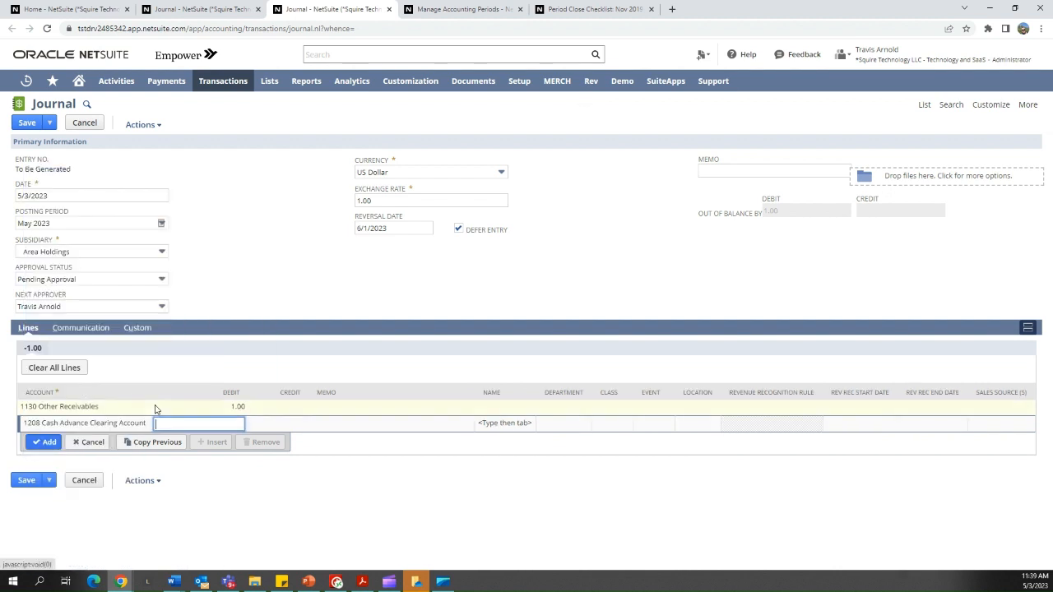
pyautogui.click(260, 427)
pyautogui.write('1')
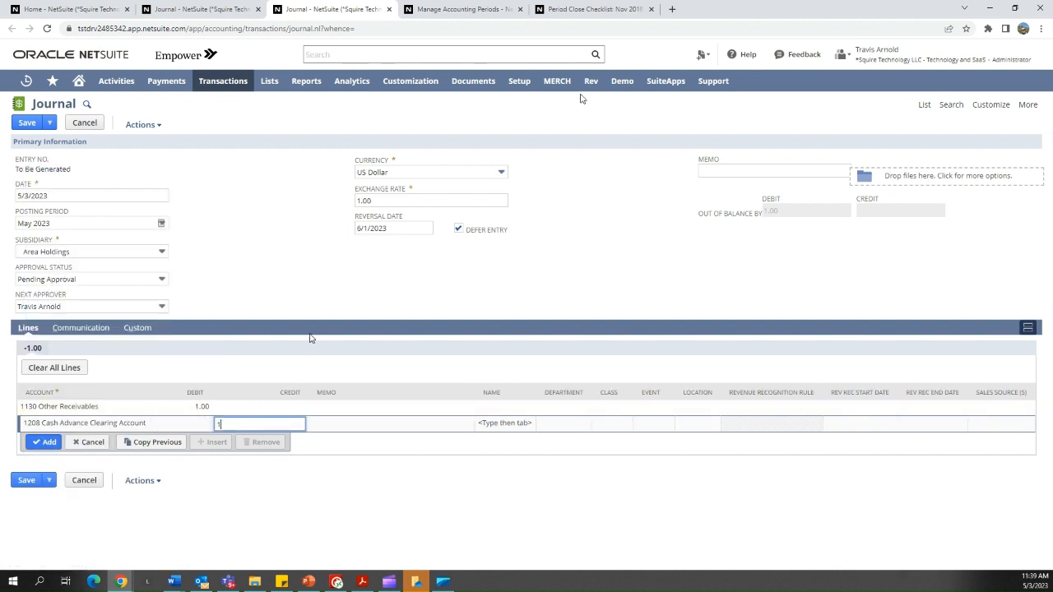
pyautogui.click(281, 313)
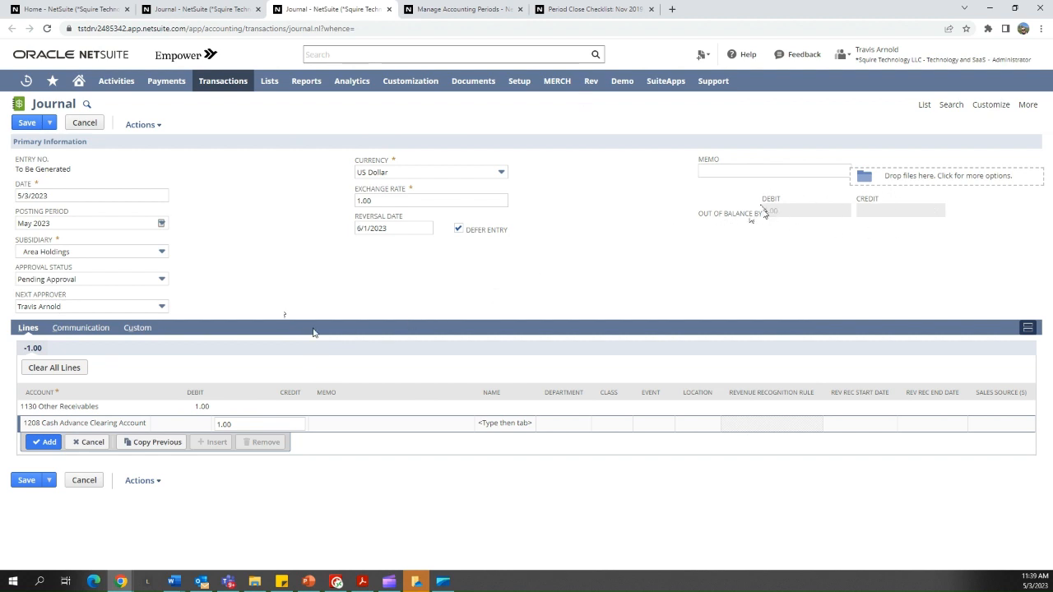
pyautogui.click(25, 490)
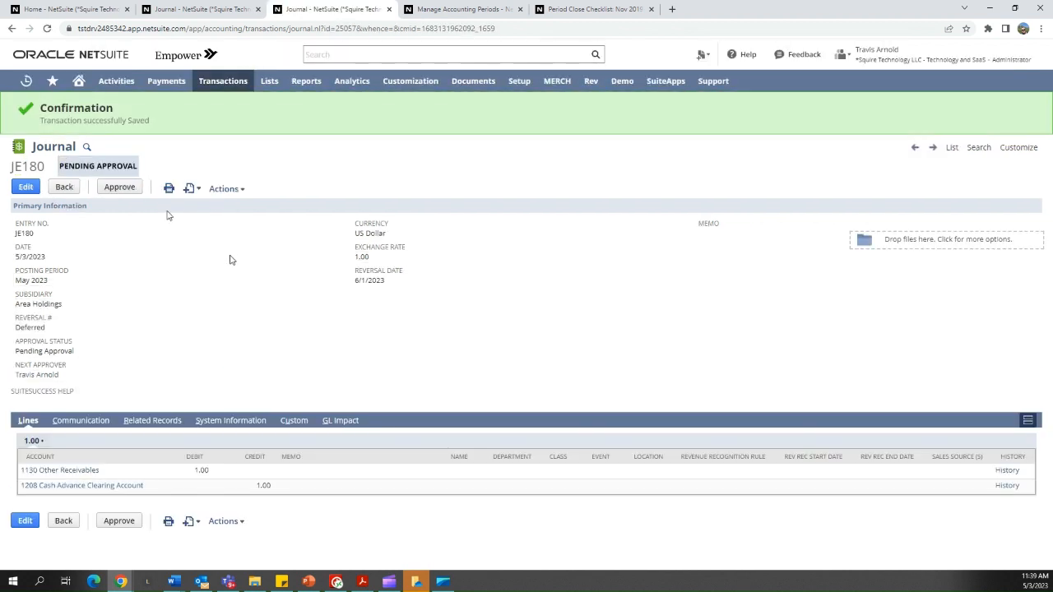
pyautogui.moveTo(60, 166); pyautogui.dragTo(145, 170)
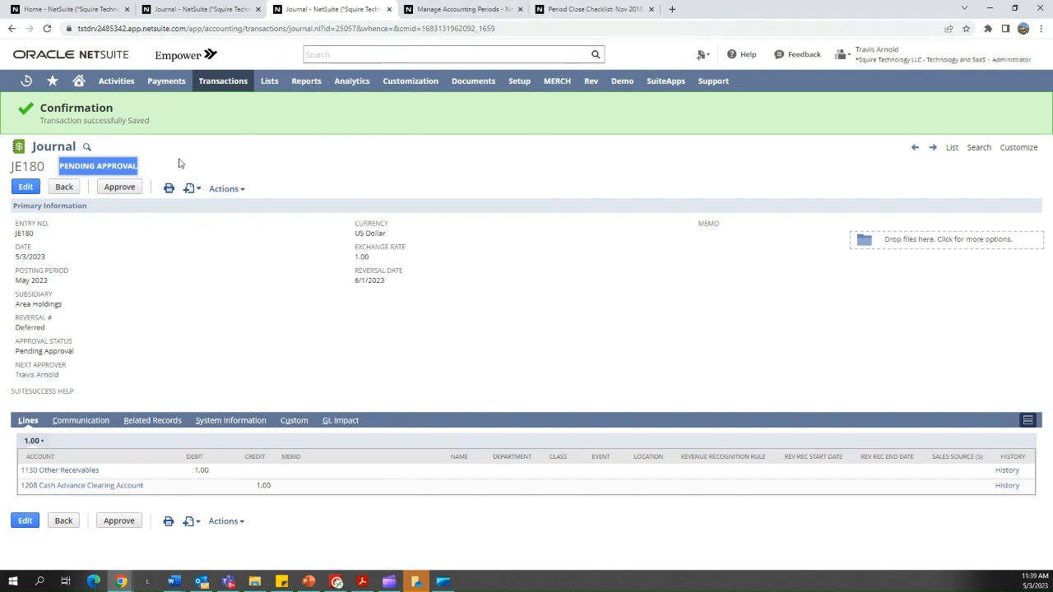
# Step: Open the home dashboard in a separate tab, refresh the Reminders portlet and open the reminder for journals to approve
pyautogui.moveTo(78, 82)
pyautogui.rightClick(85, 103)
pyautogui.click(118, 109)
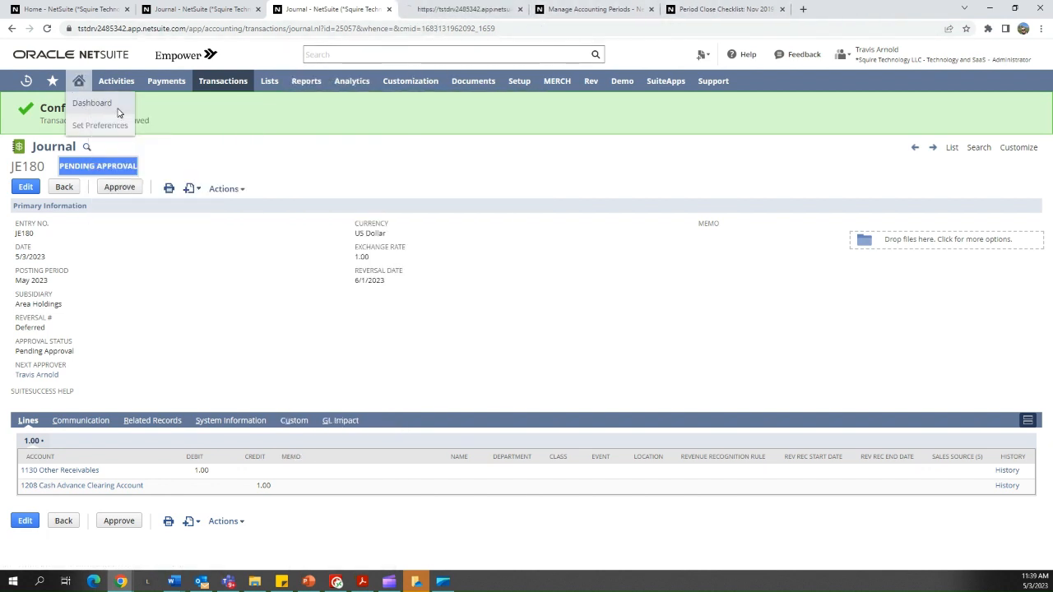
pyautogui.moveTo(453, 4); pyautogui.dragTo(329, 6)
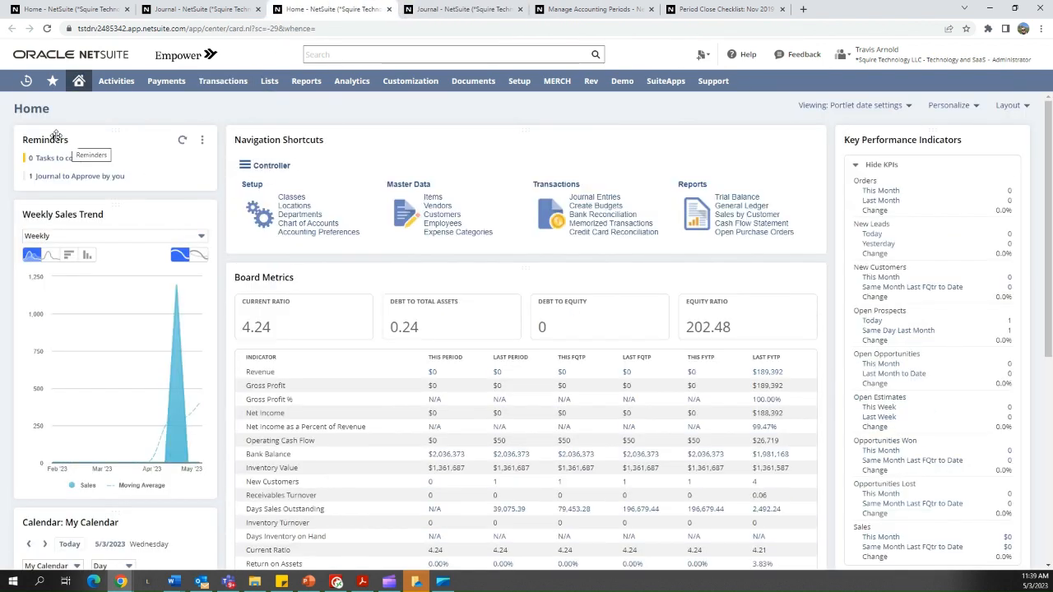
pyautogui.click(184, 144)
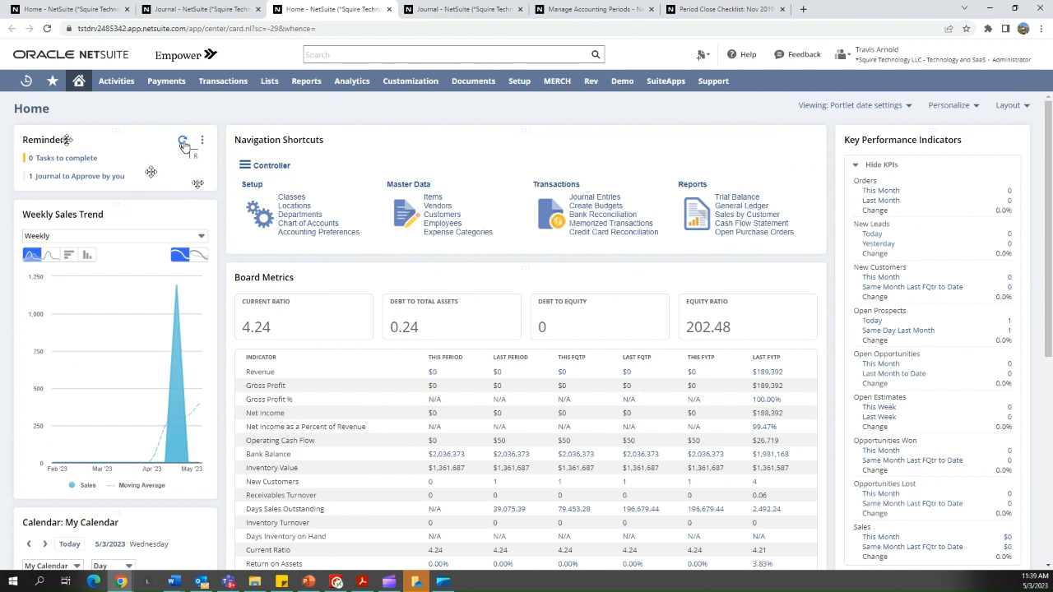
pyautogui.click(47, 178)
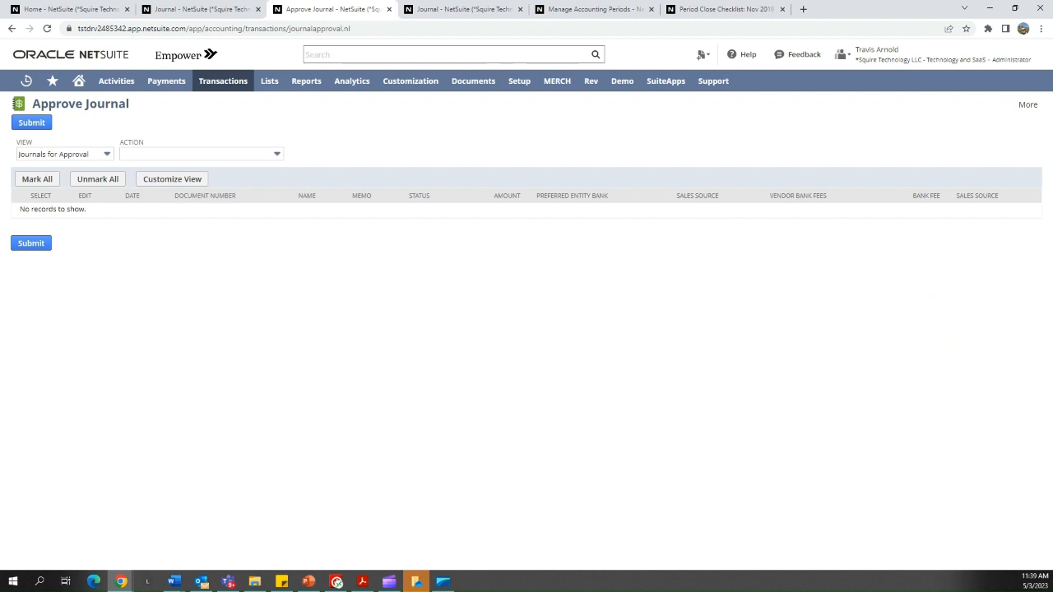
# Step: On the Approve Journal page, set the action to the Approve option of the Journal Approval workflow
pyautogui.click(107, 154)
pyautogui.click(172, 158)
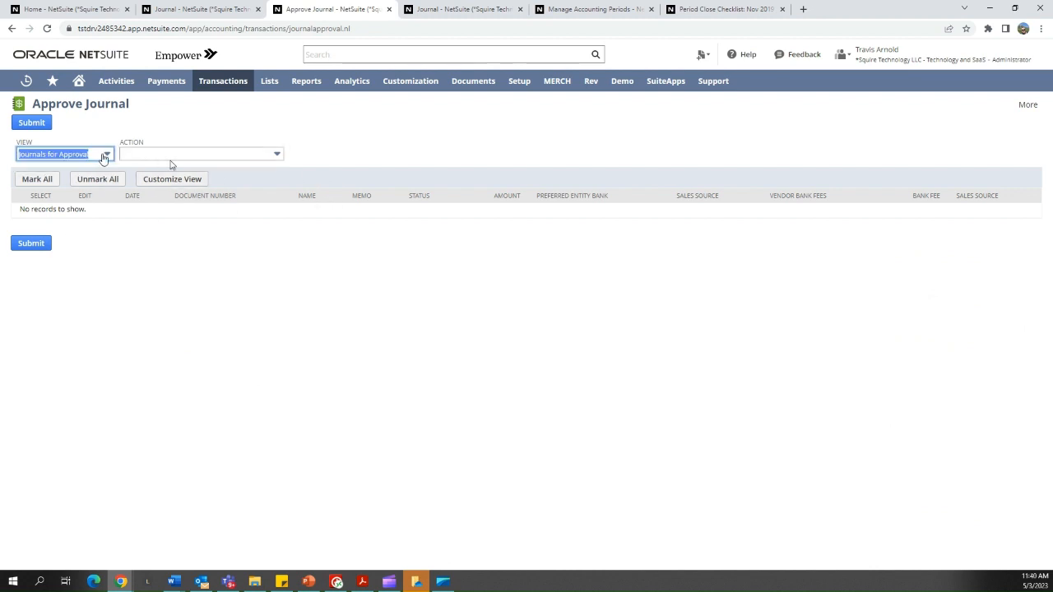
pyautogui.click(190, 184)
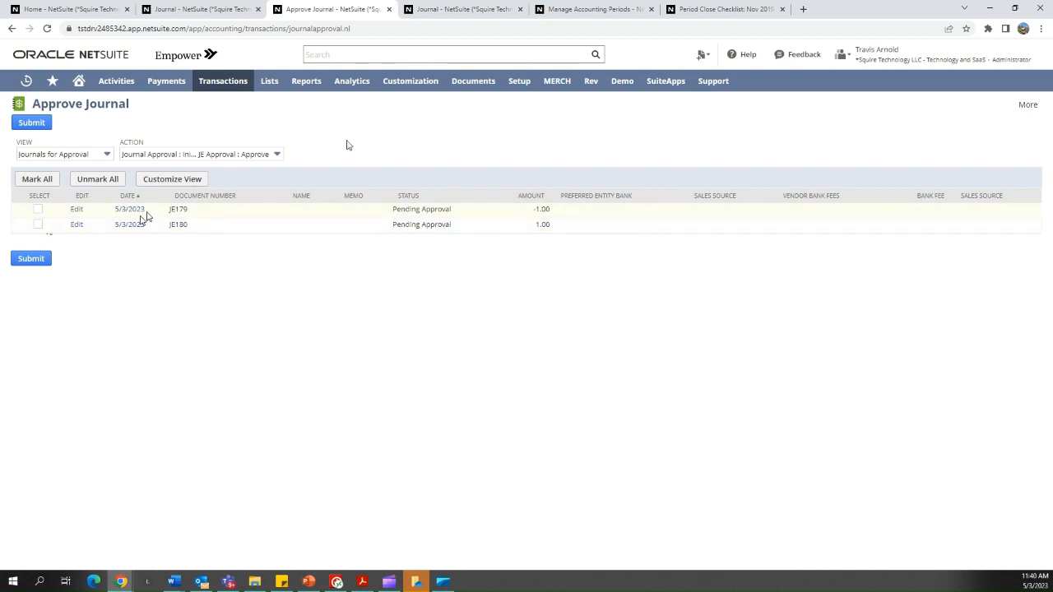
pyautogui.click(51, 187)
pyautogui.click(38, 209)
pyautogui.click(38, 223)
# Step: View the details of pending journal JE179 in a separate tab, then close that tab
pyautogui.rightClick(145, 213)
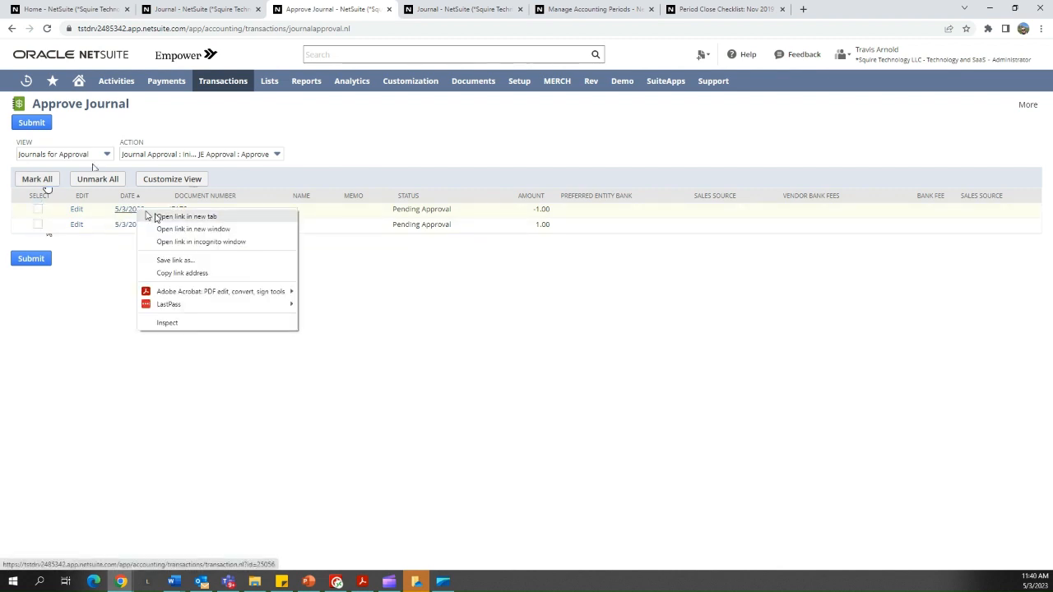
pyautogui.click(186, 217)
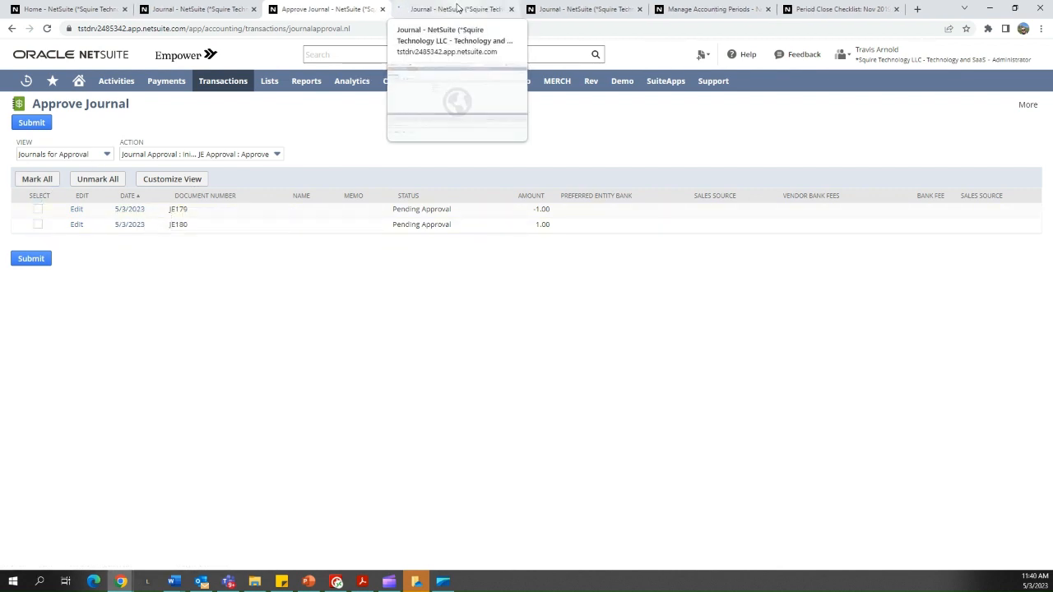
pyautogui.click(495, 9)
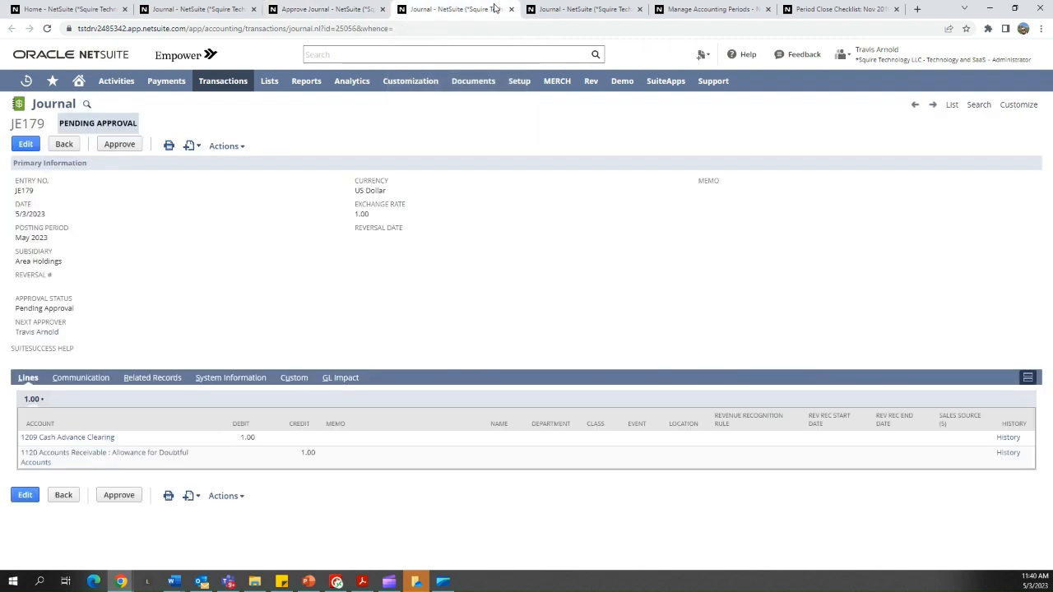
pyautogui.click(510, 9)
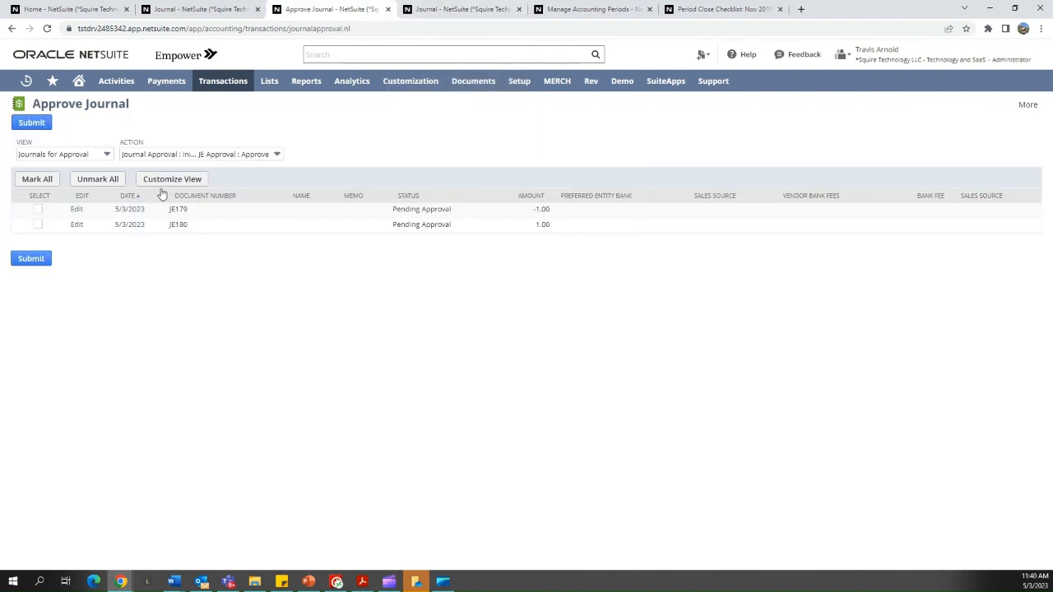
# Step: Select journal JE179 and submit its approval, then close the approval tab and the two open journal tabs
pyautogui.click(38, 209)
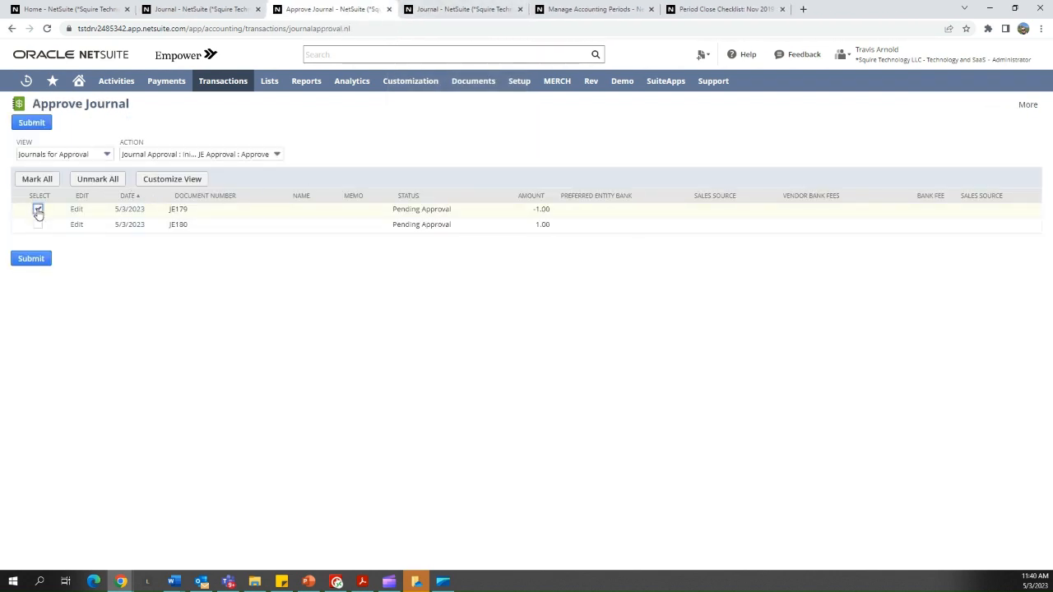
pyautogui.click(27, 125)
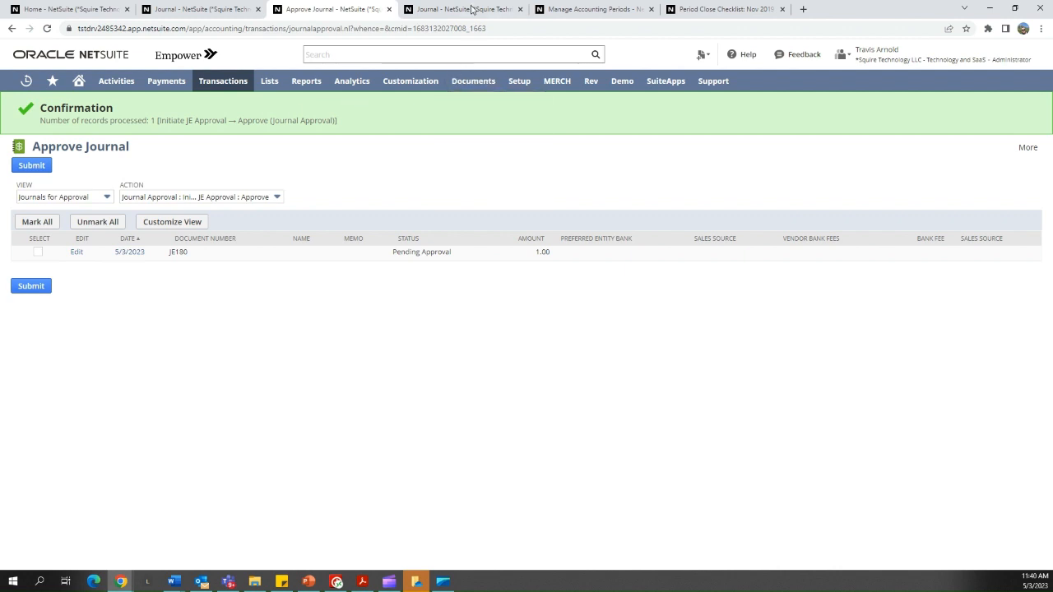
pyautogui.click(389, 9)
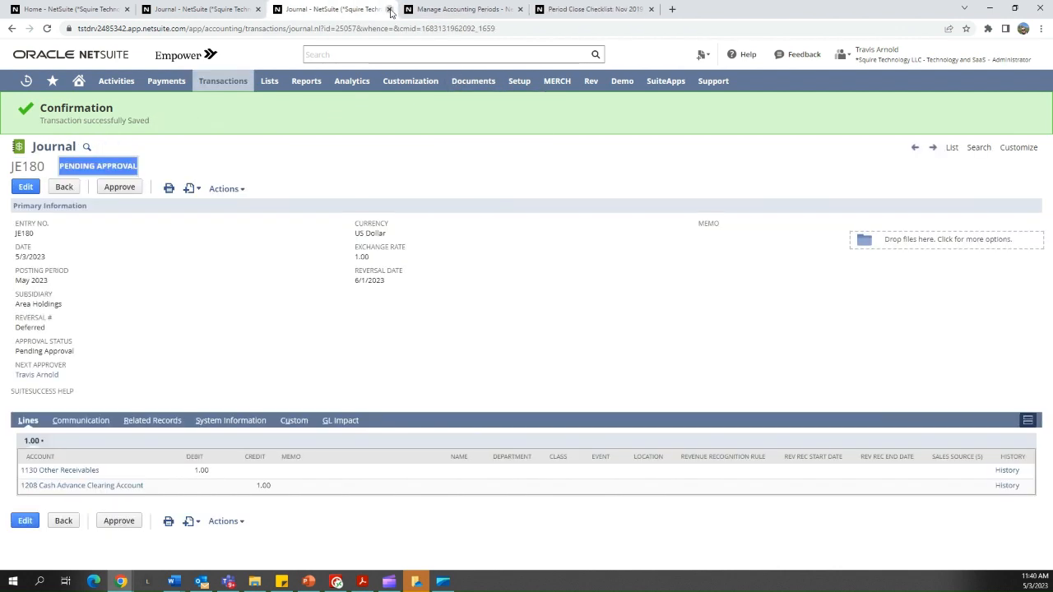
pyautogui.click(390, 9)
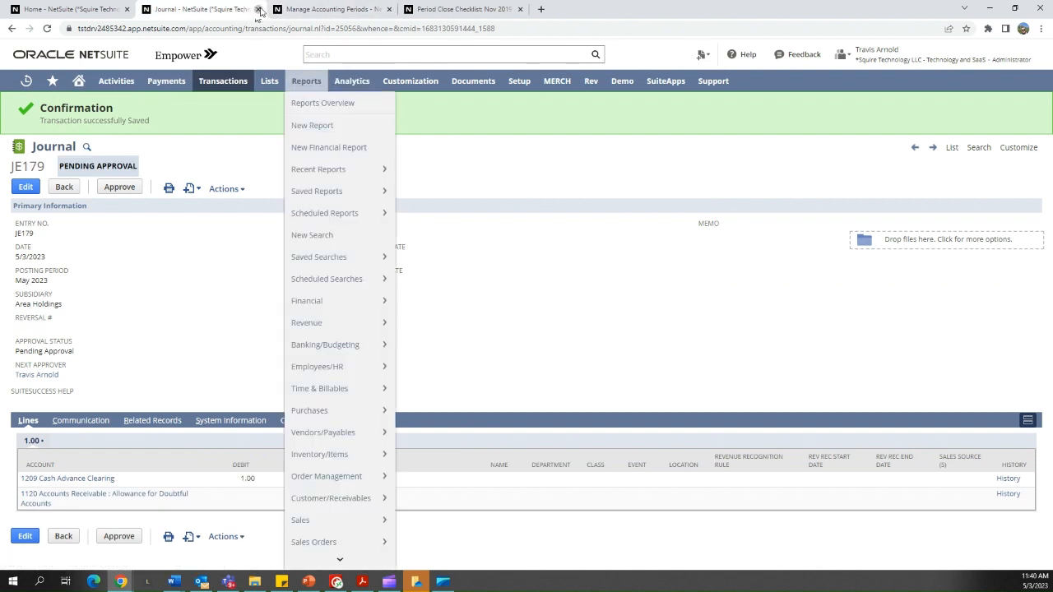
pyautogui.click(258, 9)
# Step: Open Manage Accounting Periods and collapse fiscal years FY 2022 through FY 2025
pyautogui.moveTo(518, 81)
pyautogui.moveTo(527, 147)
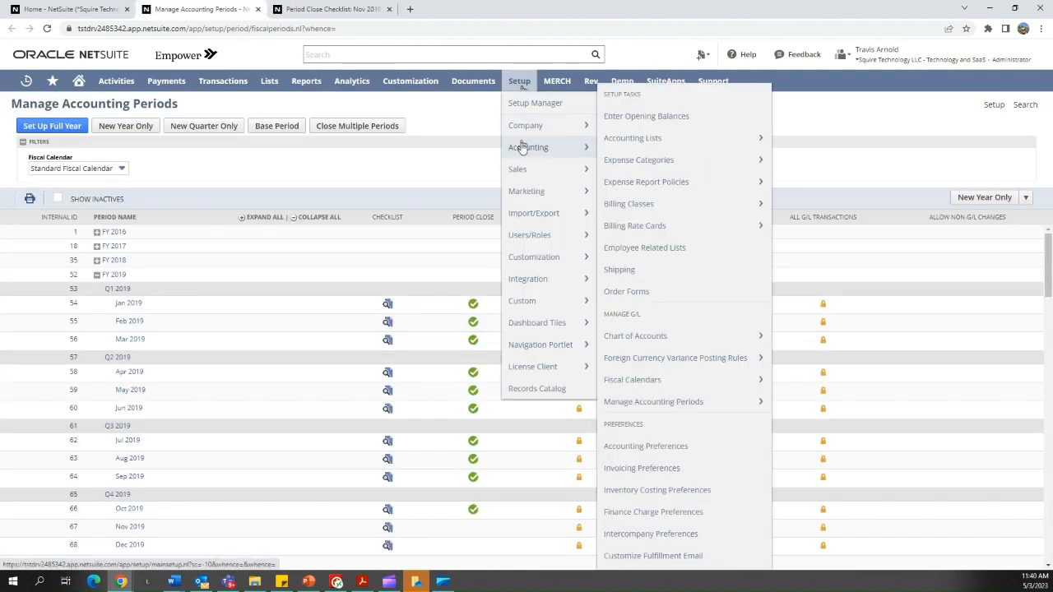
pyautogui.click(630, 409)
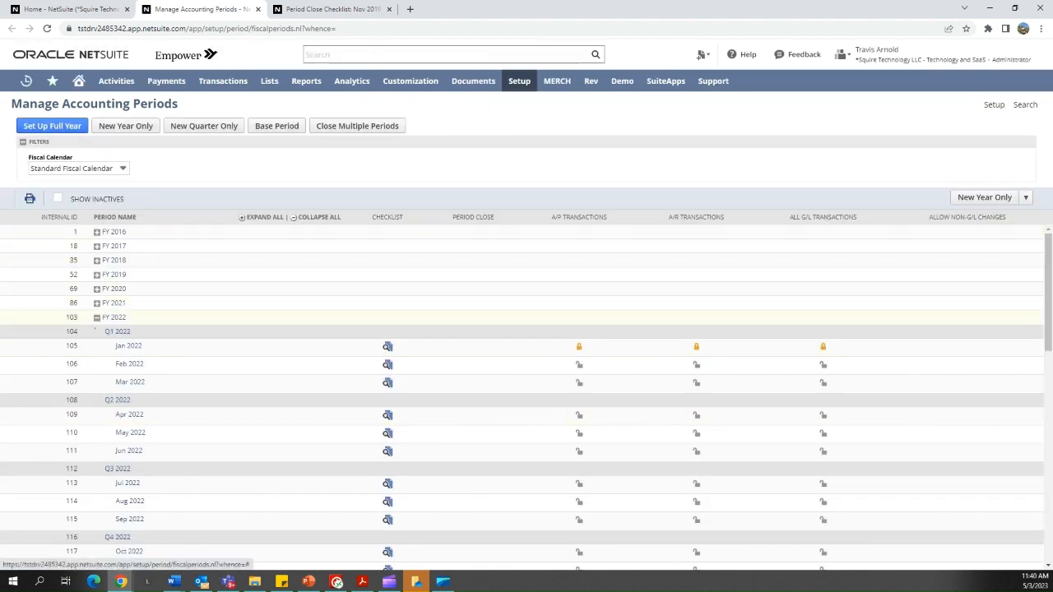
pyautogui.click(96, 317)
pyautogui.click(97, 331)
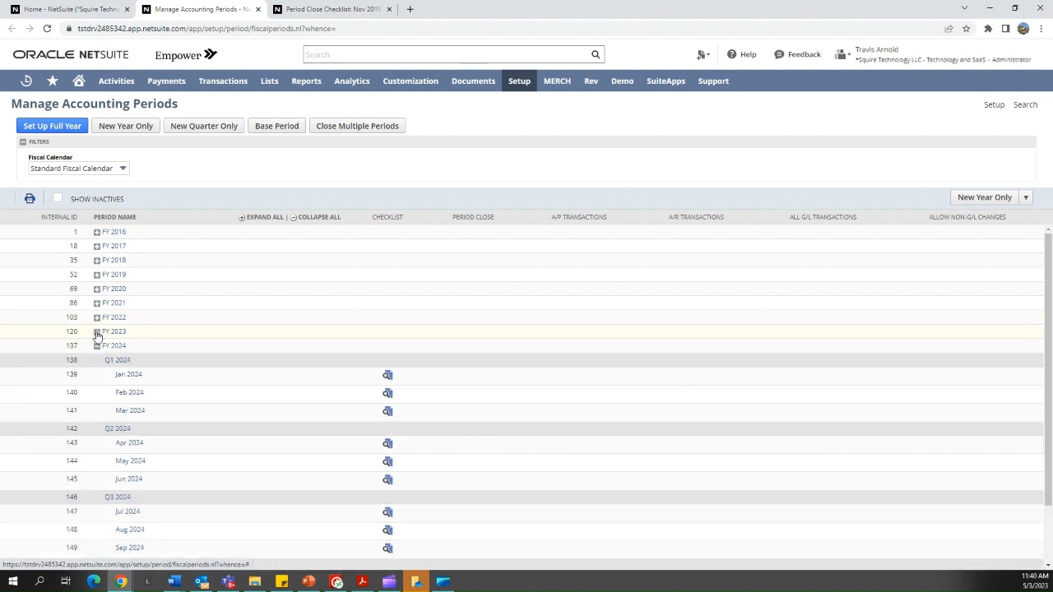
pyautogui.click(97, 345)
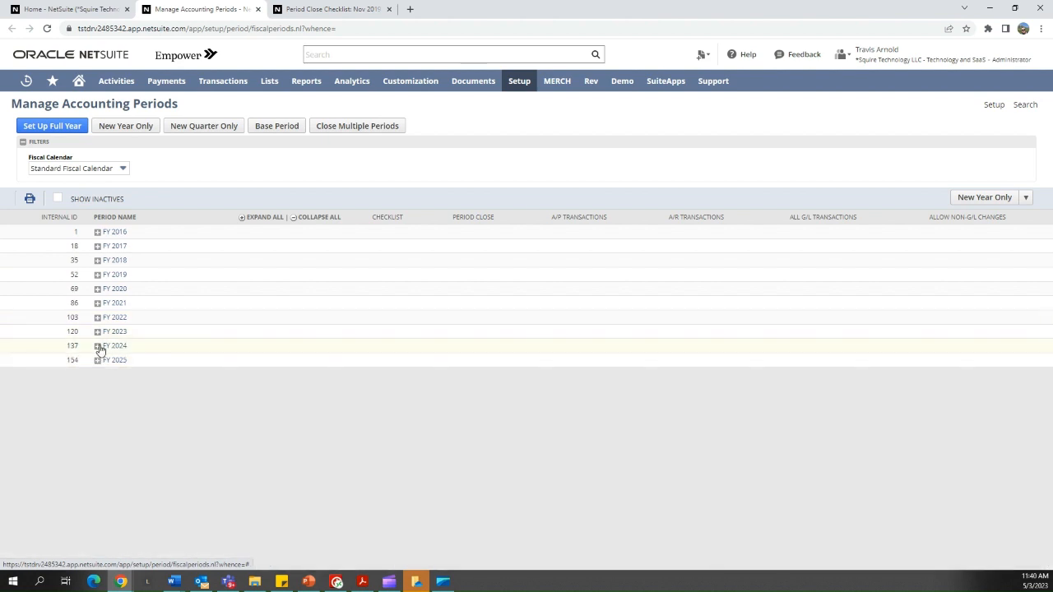
pyautogui.click(97, 359)
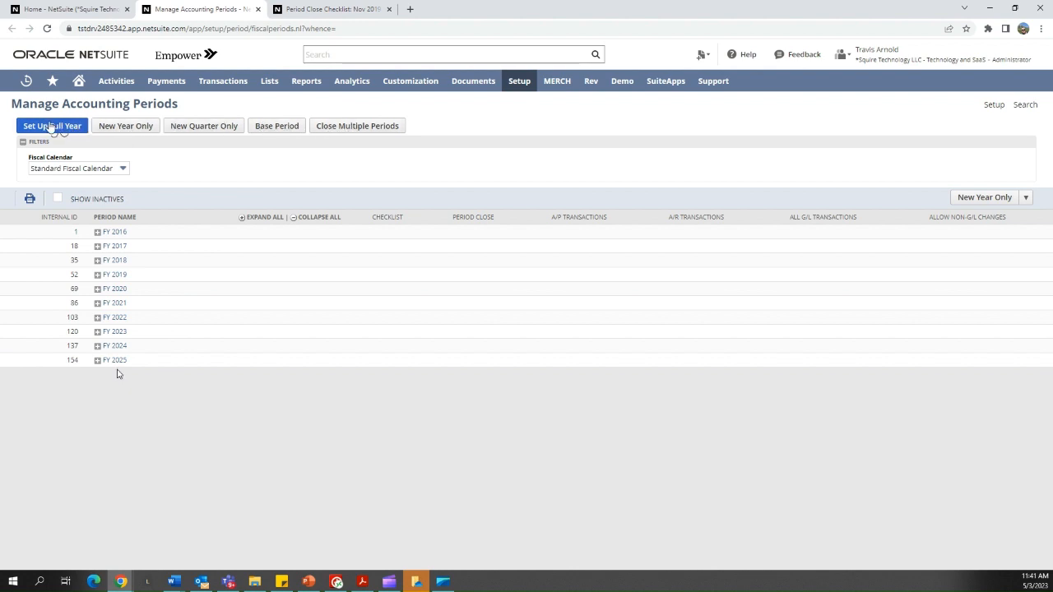
# Step: Start a full-year accounting period setup with fiscal year end 2026 and check the available fiscal calendars
pyautogui.click(86, 129)
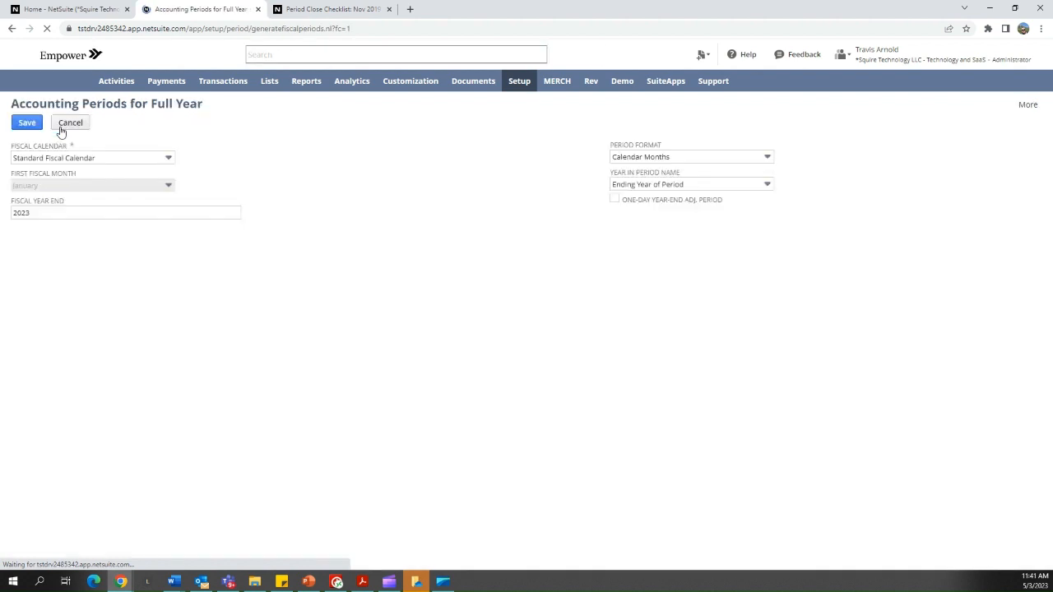
pyautogui.click(50, 213)
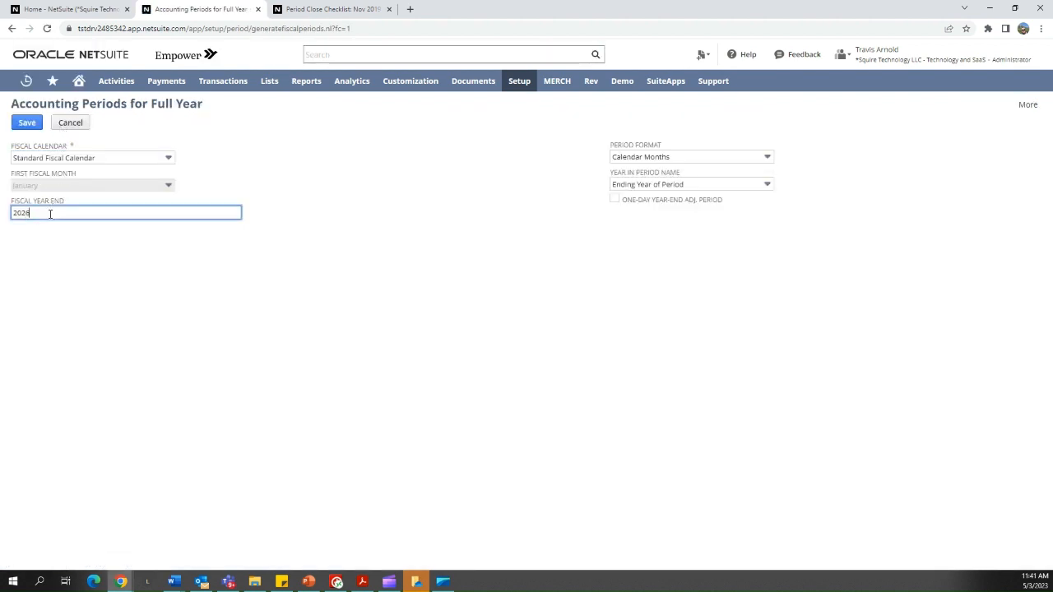
pyautogui.click(58, 158)
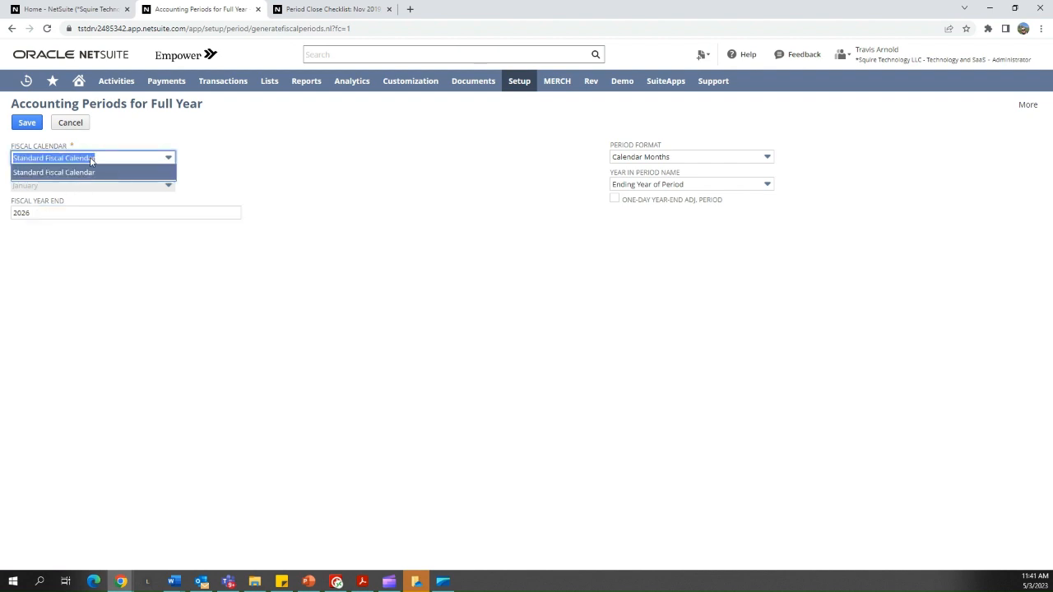
# Step: Review the period format and year-in-name options, keep Calendar Months and Ending Year of Period, and save the full-year setup
pyautogui.click(686, 159)
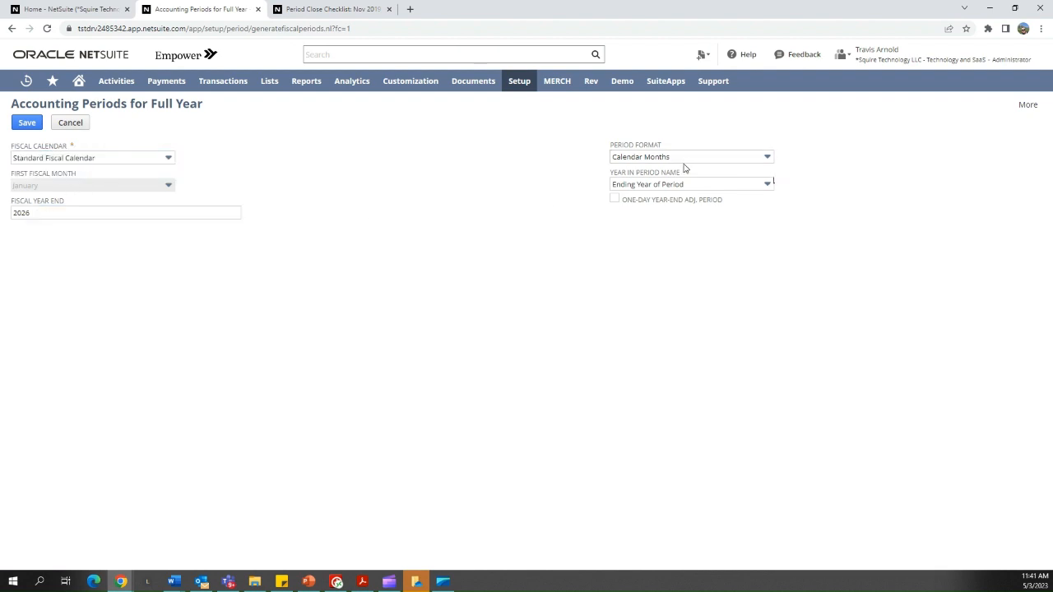
pyautogui.click(686, 160)
pyautogui.click(681, 161)
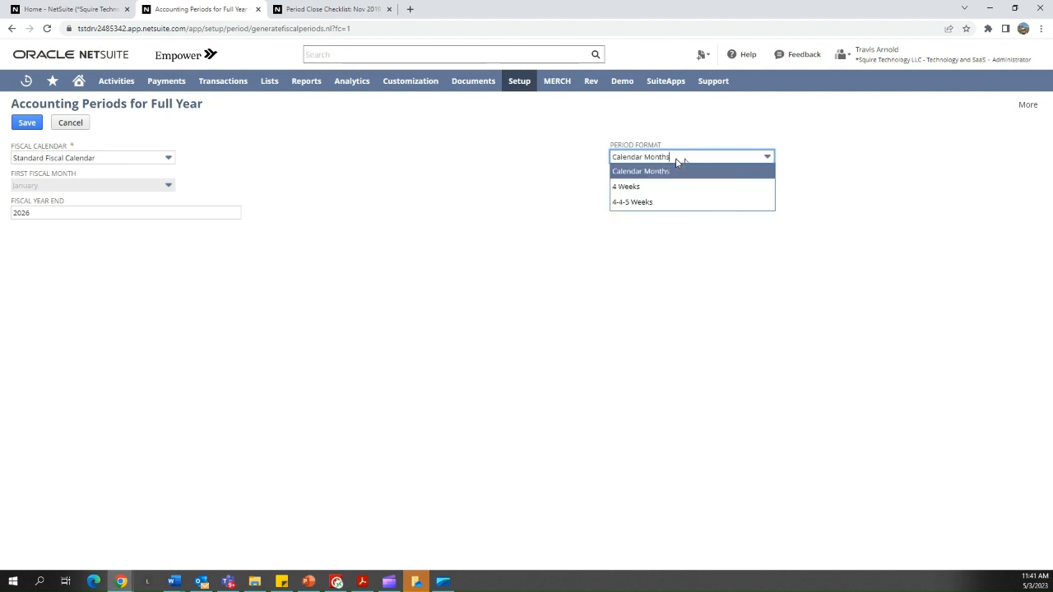
pyautogui.click(550, 196)
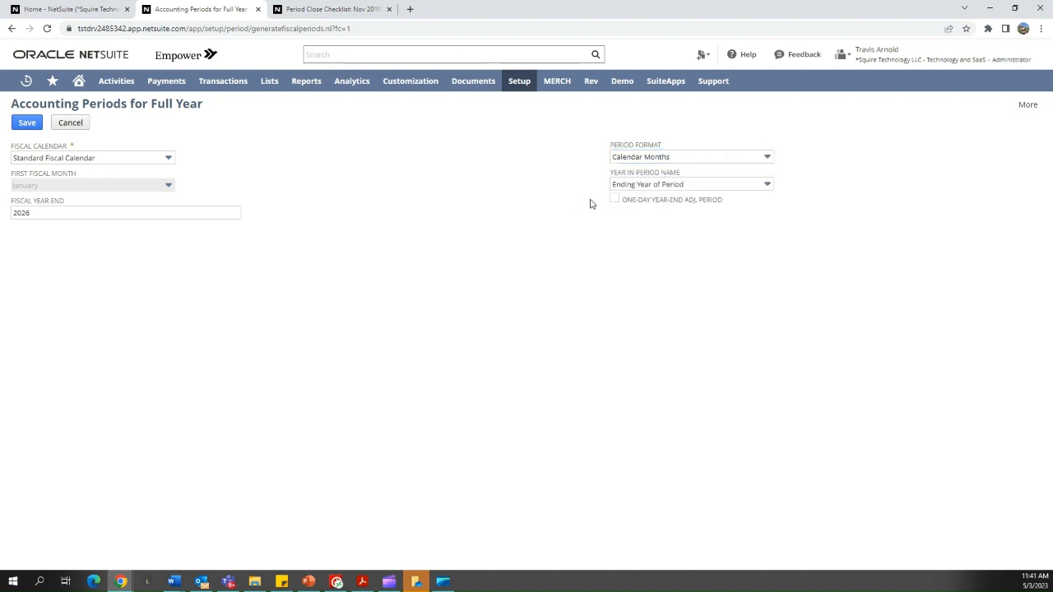
pyautogui.click(648, 186)
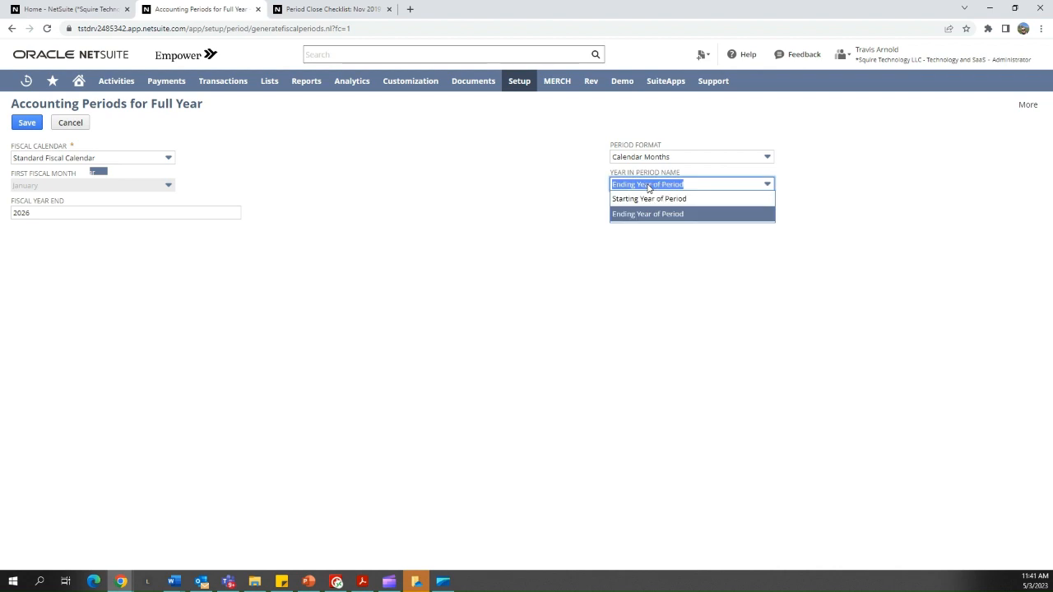
pyautogui.click(649, 186)
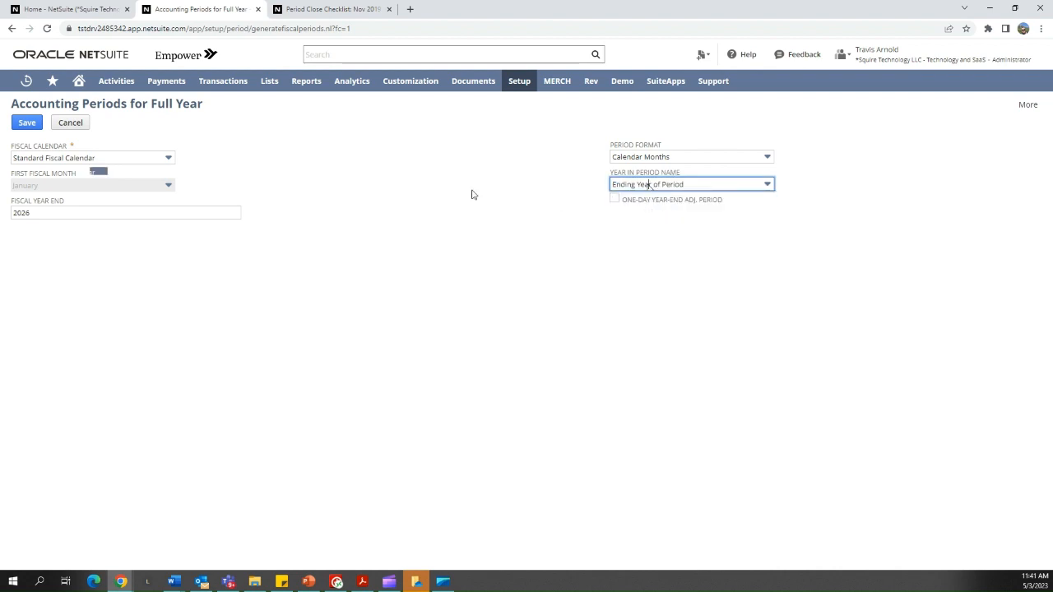
pyautogui.click(29, 124)
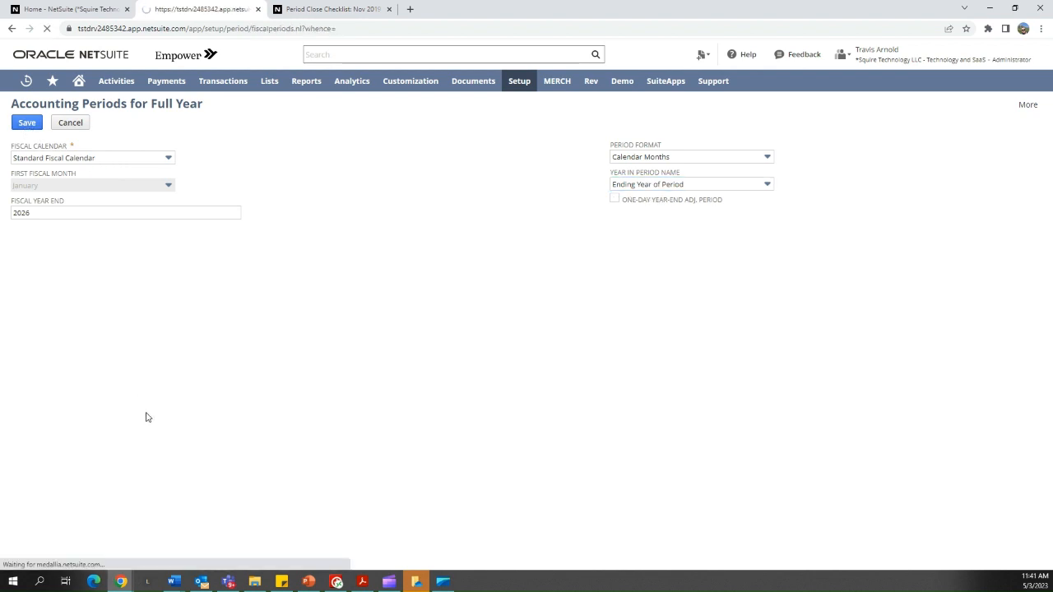
pyautogui.scroll(-6, 36, 356)
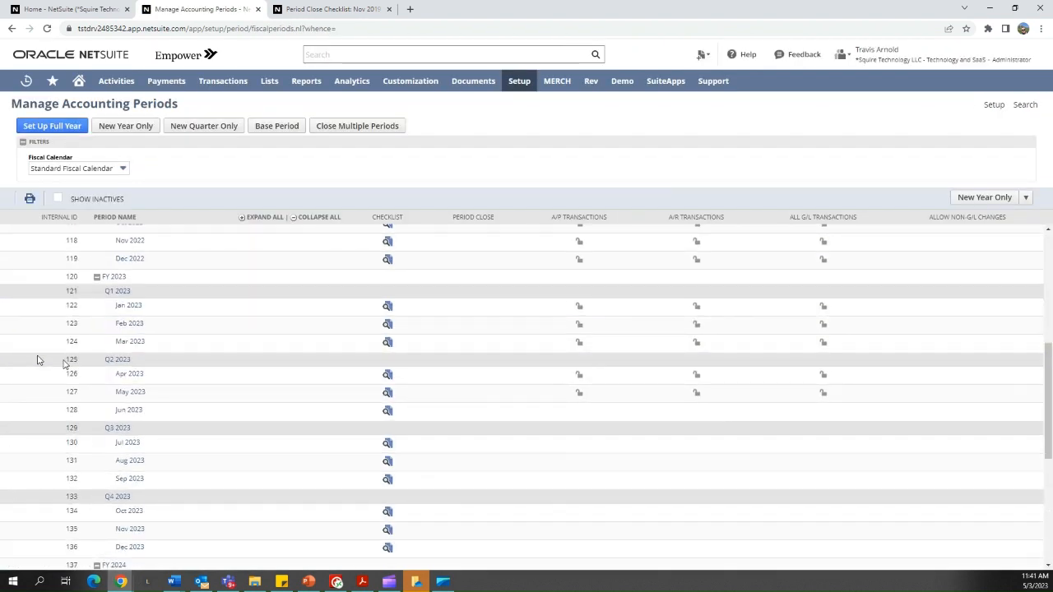
pyautogui.scroll(6, 65, 361)
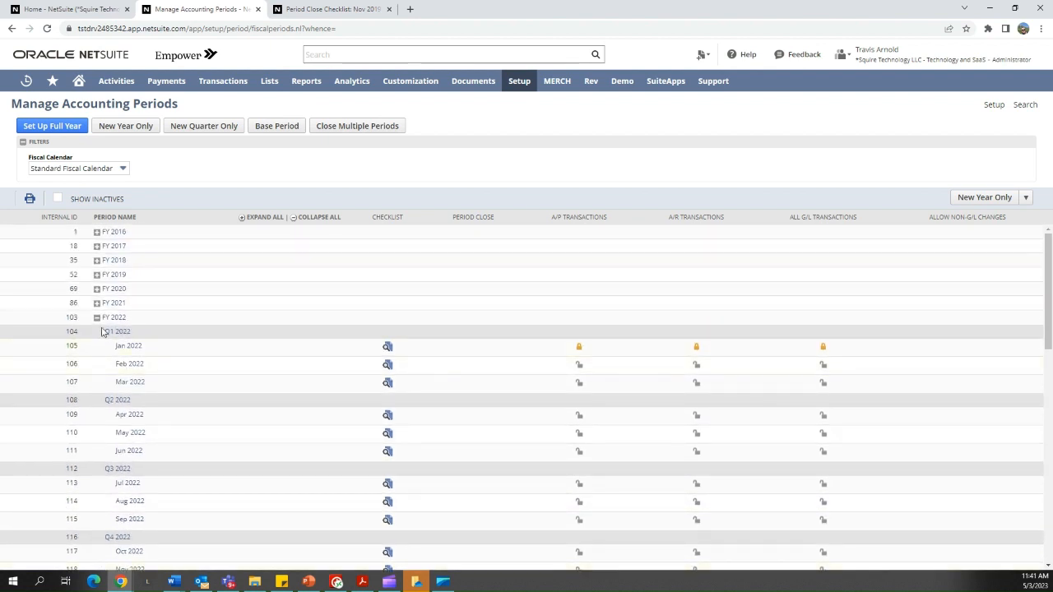
# Step: Collapse fiscal years FY 2022 through FY 2025 in the period list to check the periods generated for FY 2026
pyautogui.click(96, 317)
pyautogui.click(96, 332)
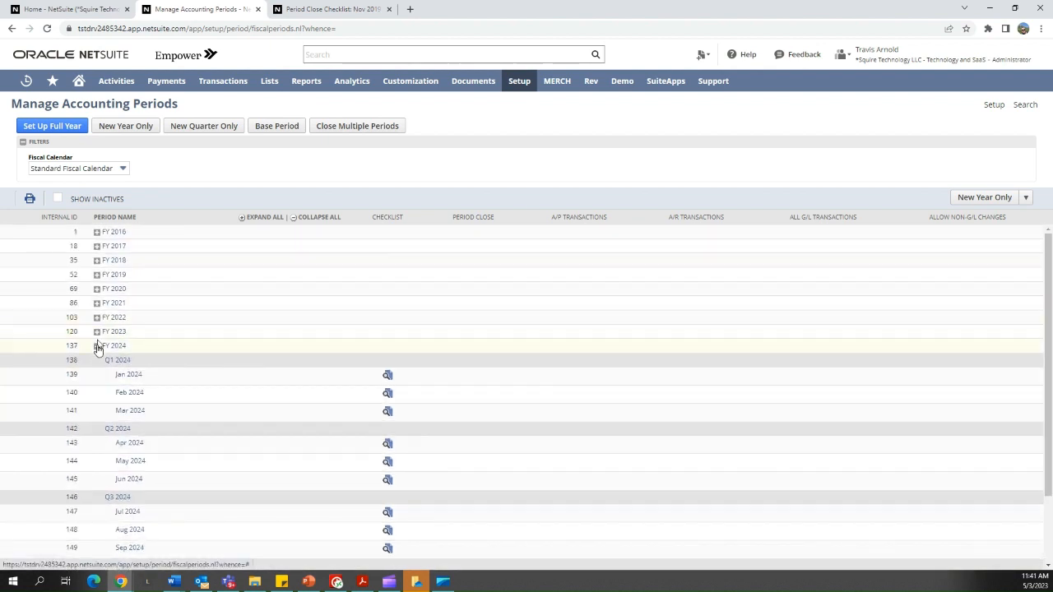
pyautogui.click(96, 346)
pyautogui.click(97, 375)
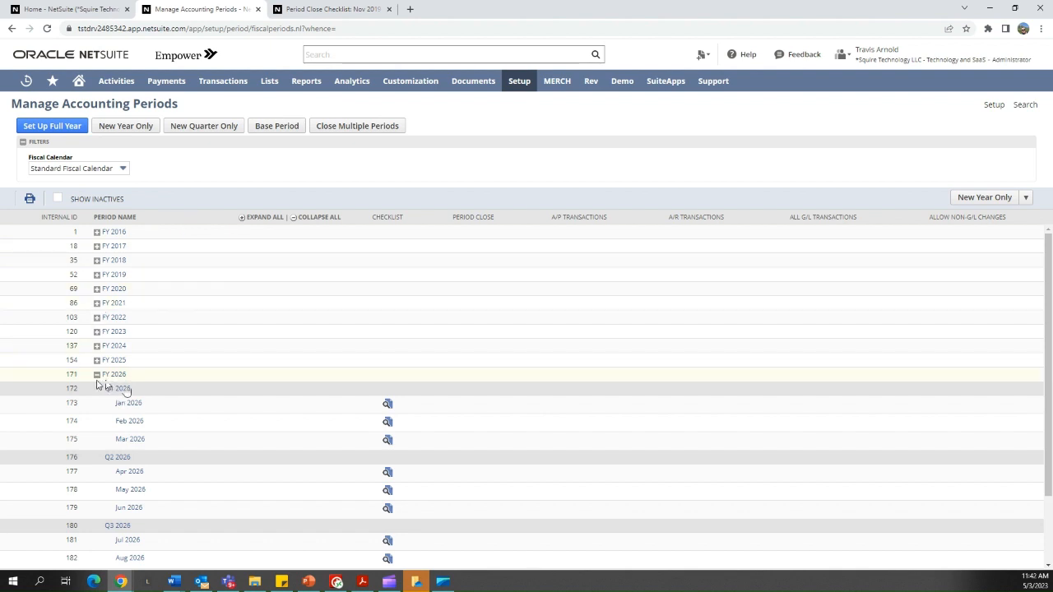
# Step: Expand FY 2019, review the close status of its months, and open the period close checklist for Nov 2019
pyautogui.click(97, 276)
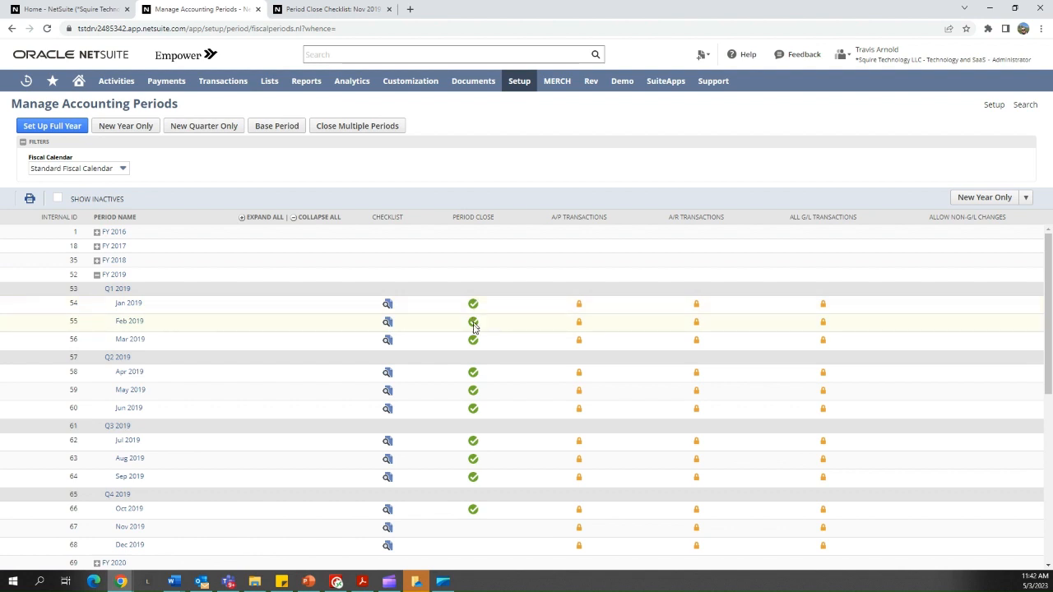
pyautogui.scroll(-2, 468, 424)
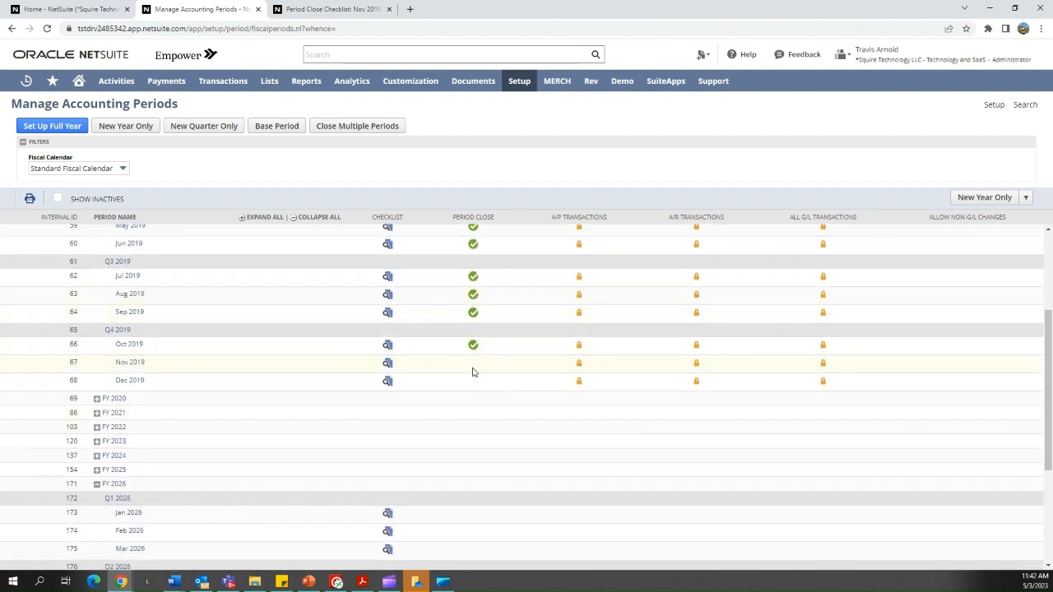
pyautogui.moveTo(129, 362)
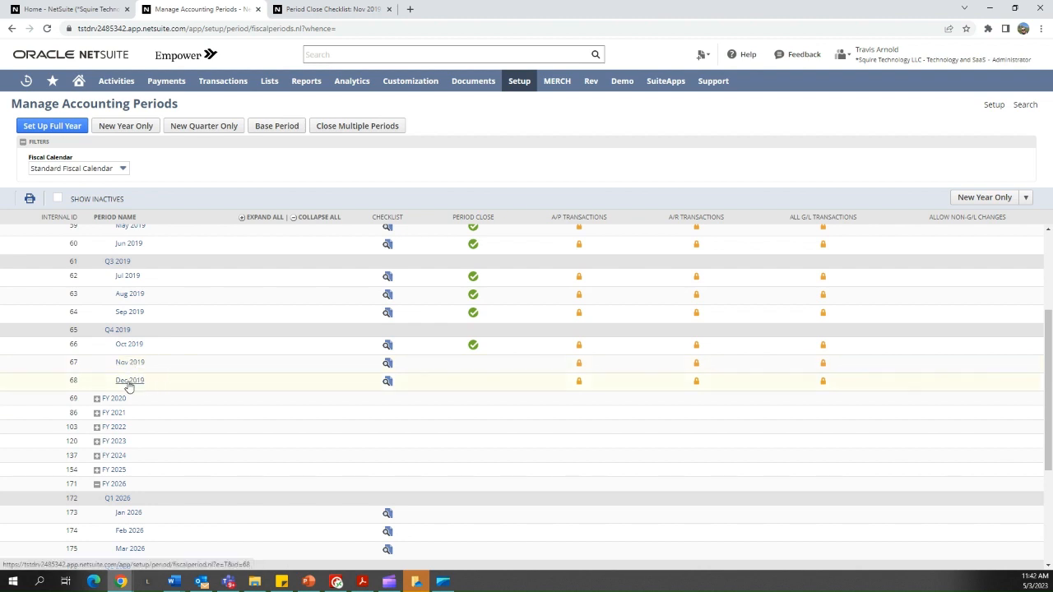
pyautogui.moveTo(129, 385)
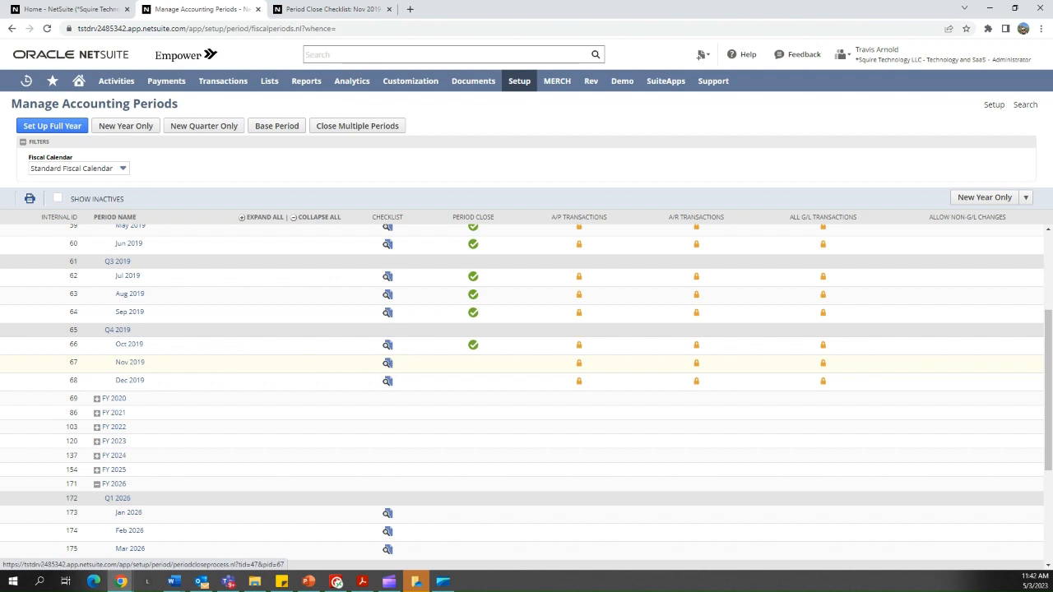
pyautogui.click(387, 362)
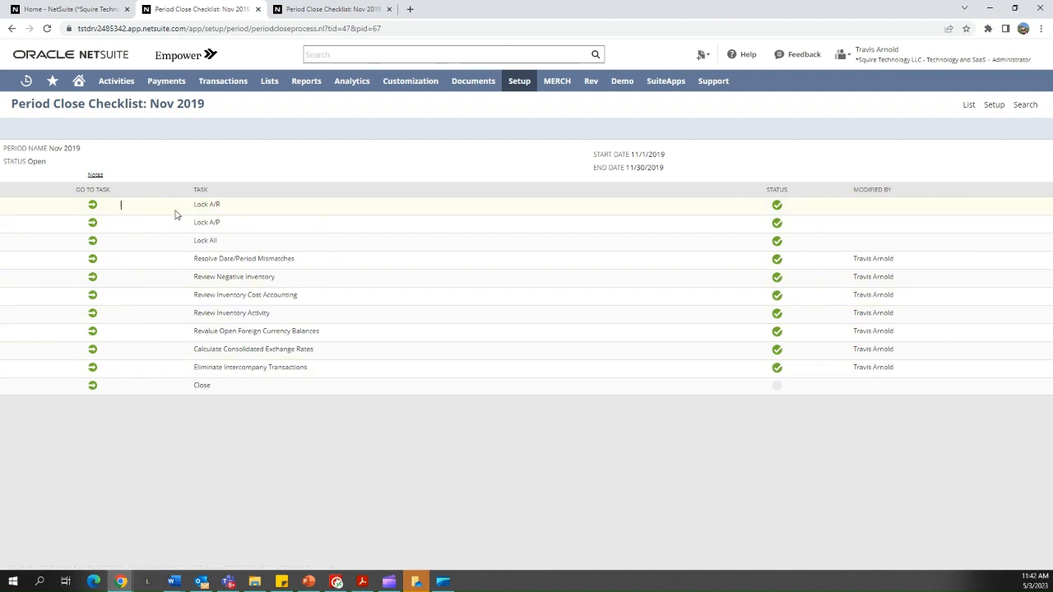
# Step: In the Lock A/R task, unmark China Technology, Sub C - China Operations and US Operating - ABC Holdco, and submit
pyautogui.moveTo(195, 202); pyautogui.dragTo(228, 204)
pyautogui.click(93, 205)
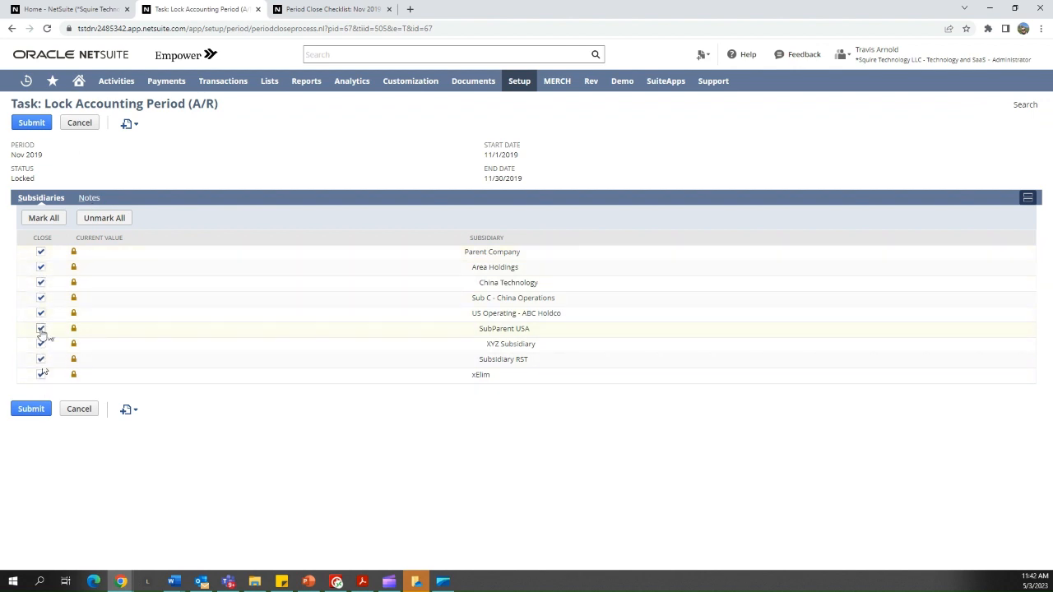
pyautogui.click(41, 283)
pyautogui.click(40, 298)
pyautogui.click(40, 313)
pyautogui.click(35, 411)
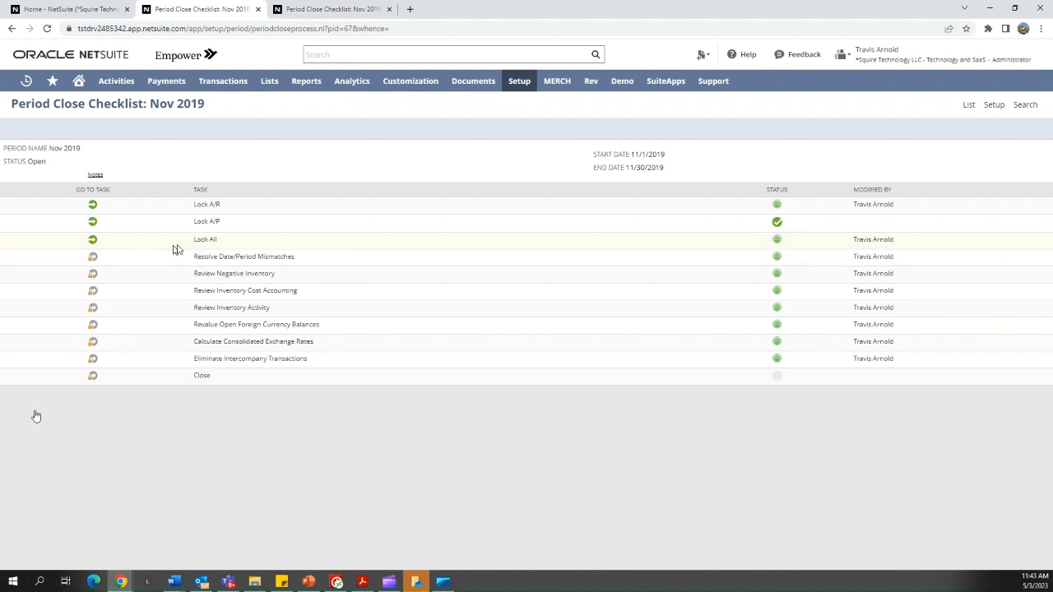
# Step: View the Lock A/P task and cancel it, and submit the Lock All task with all subsidiaries marked for closing
pyautogui.click(92, 222)
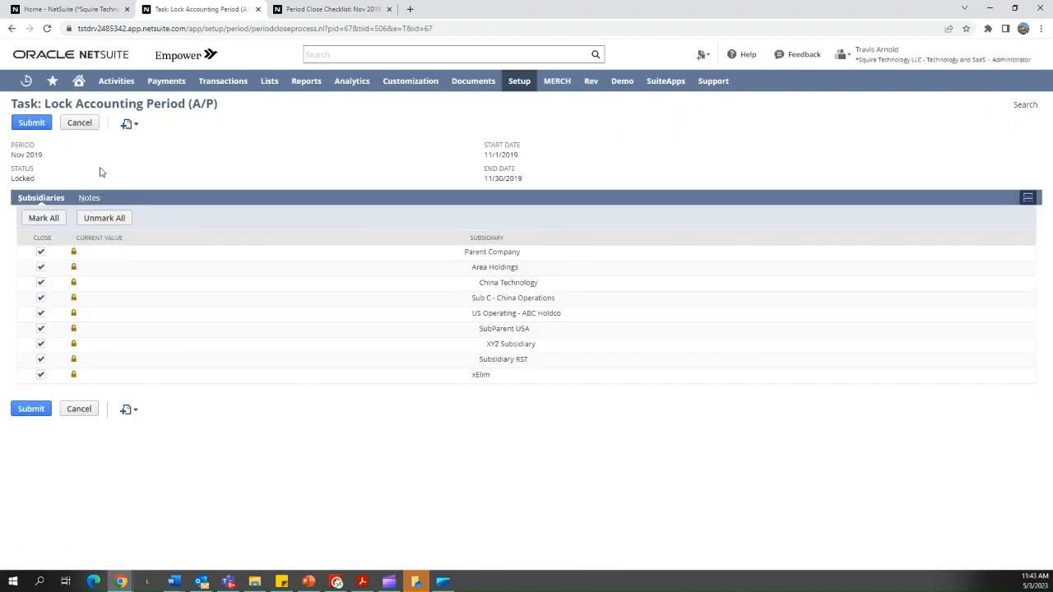
pyautogui.click(85, 125)
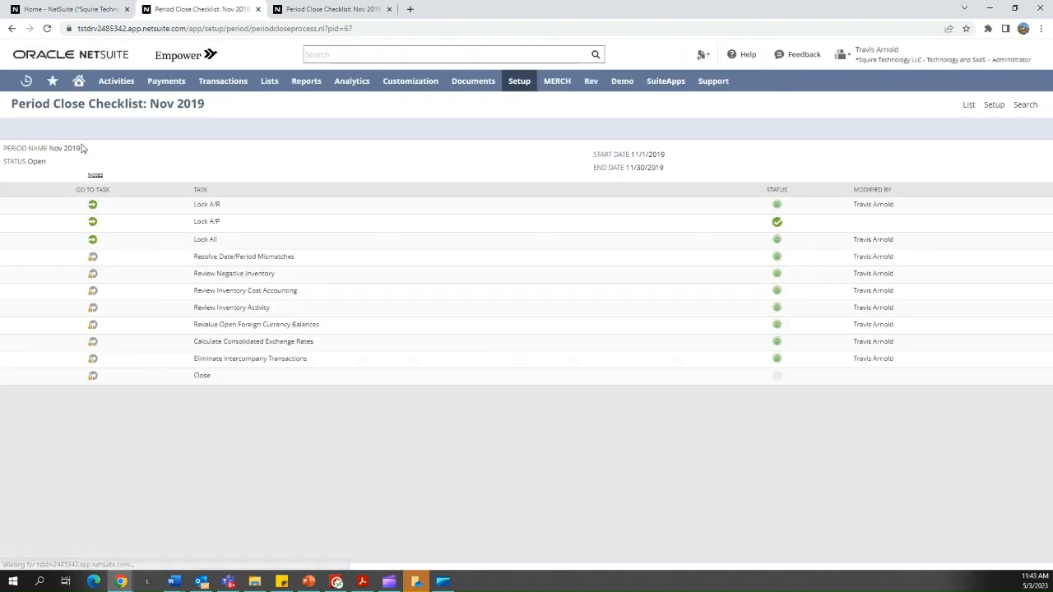
pyautogui.click(93, 240)
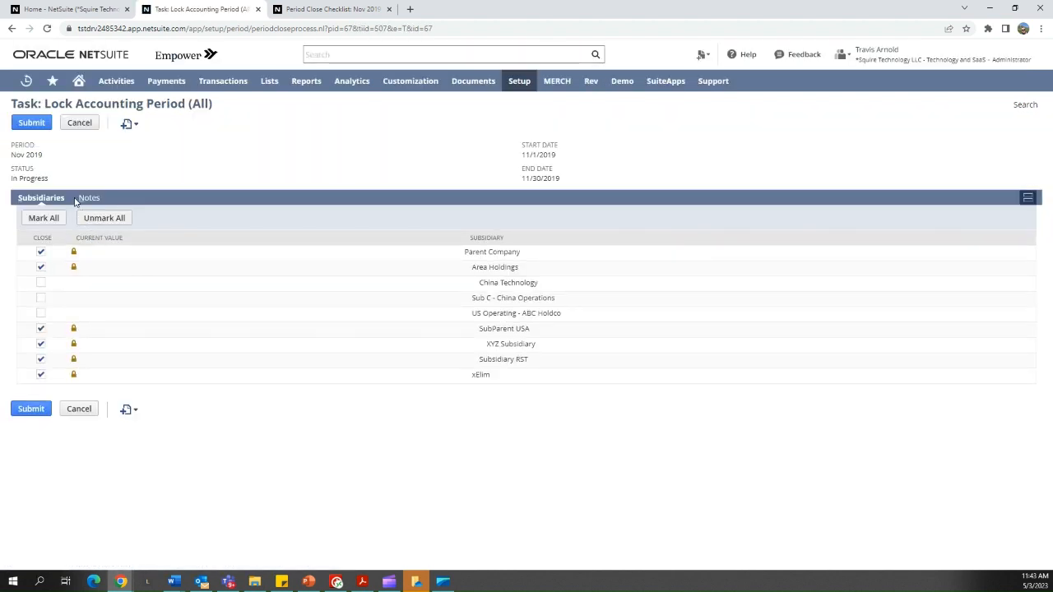
pyautogui.click(45, 218)
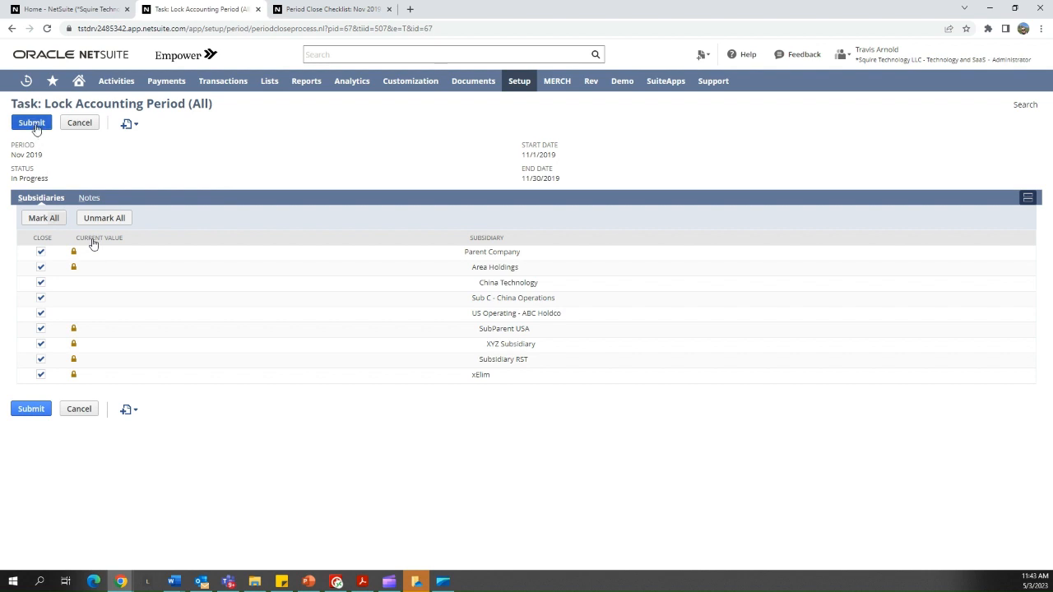
pyautogui.click(34, 125)
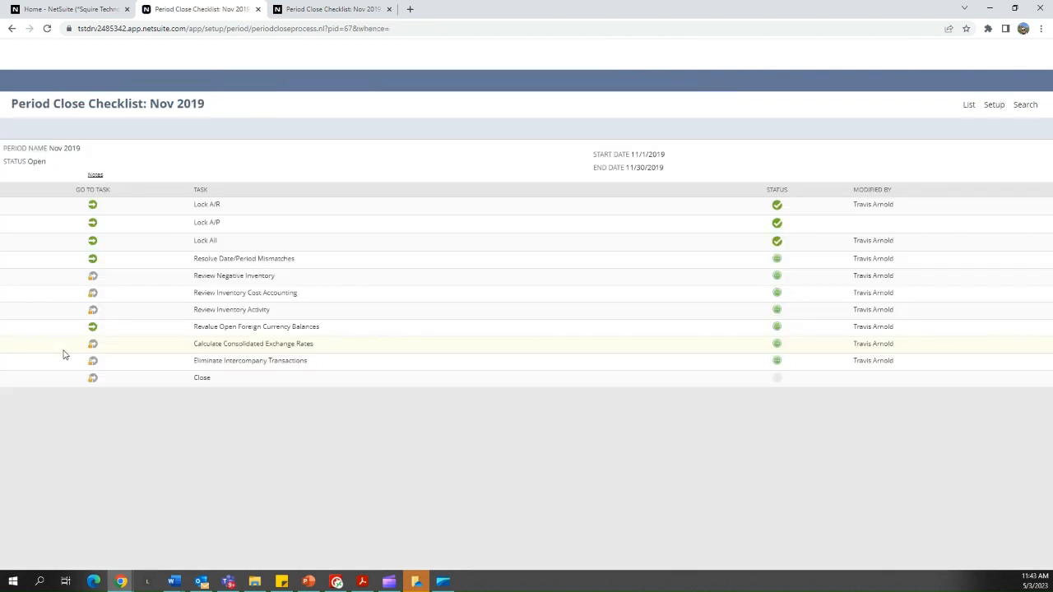
# Step: Run the month-end currency revaluation for Parent Company, refresh the results, and mark the Revalue Open Foreign Currency Balances task complete
pyautogui.moveTo(93, 278)
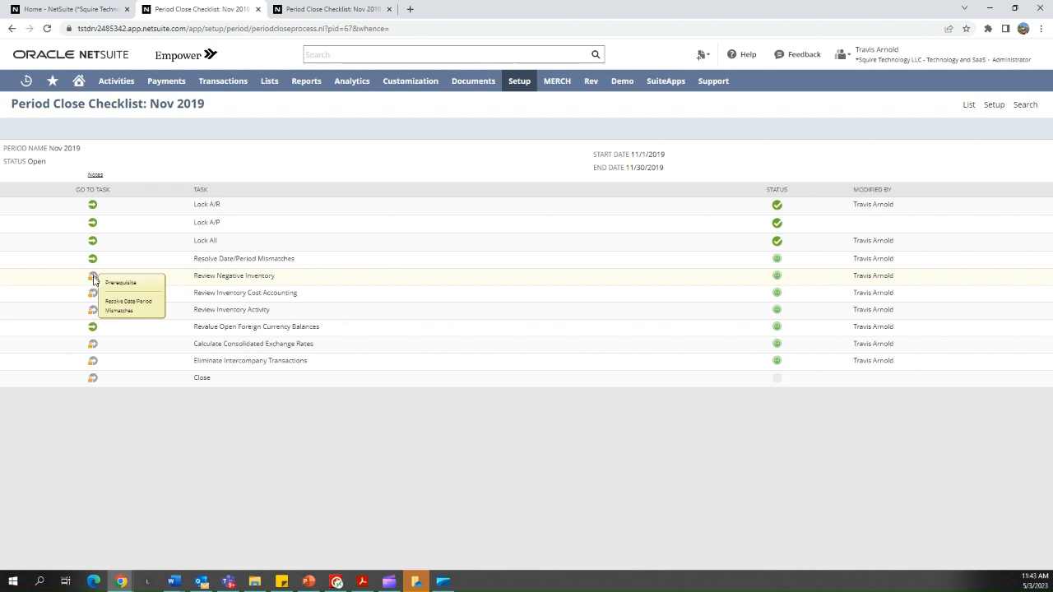
pyautogui.click(92, 331)
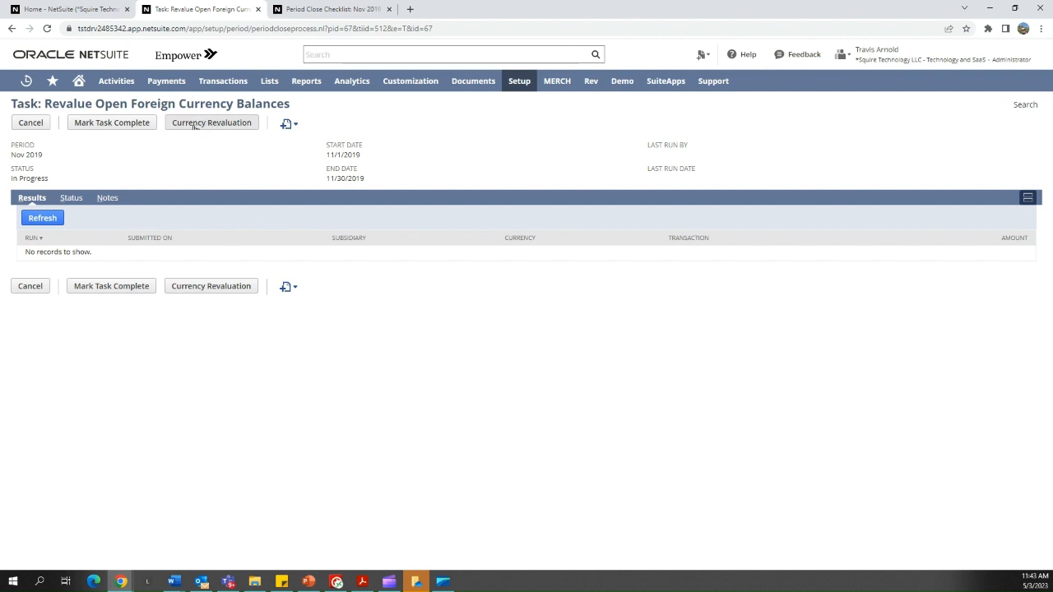
pyautogui.click(213, 126)
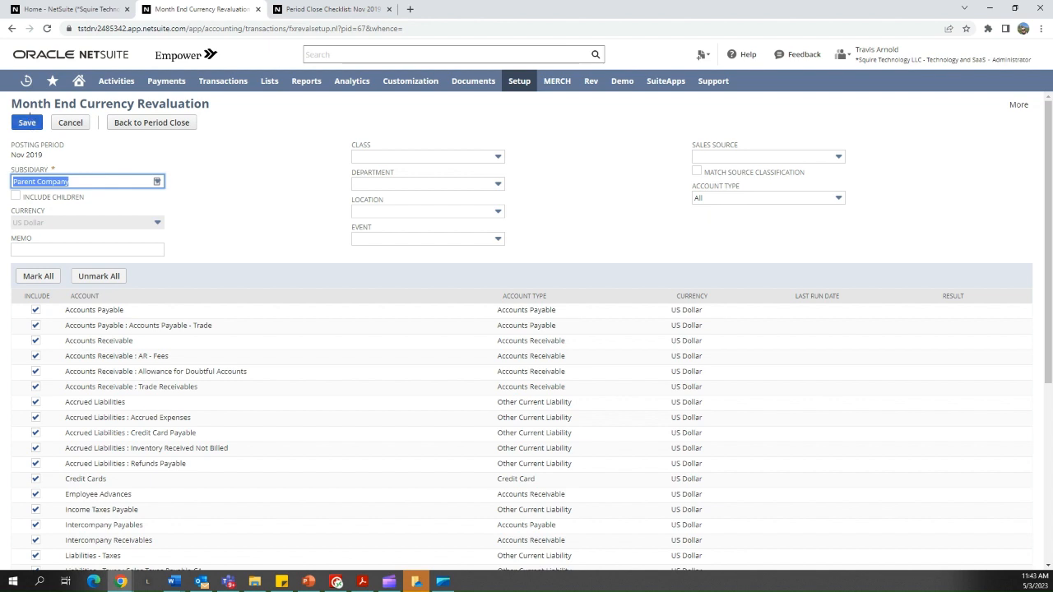
pyautogui.click(27, 122)
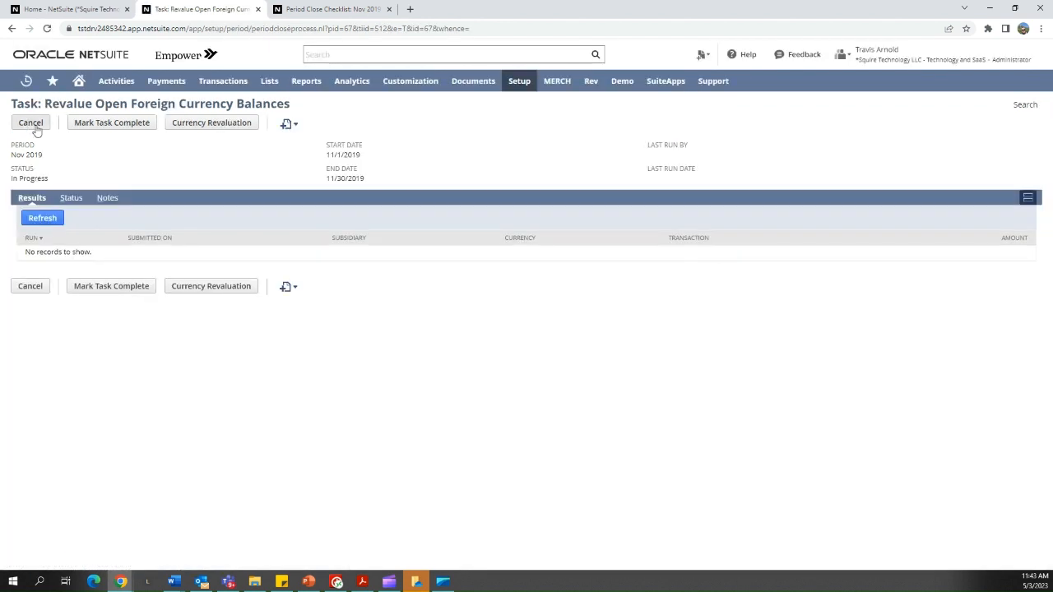
pyautogui.click(42, 218)
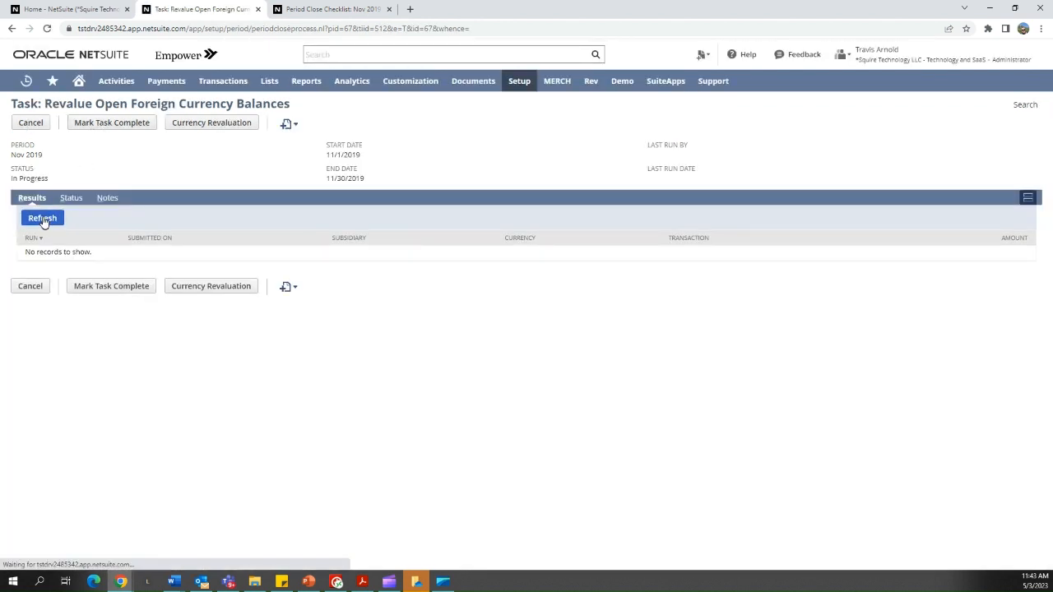
pyautogui.click(112, 127)
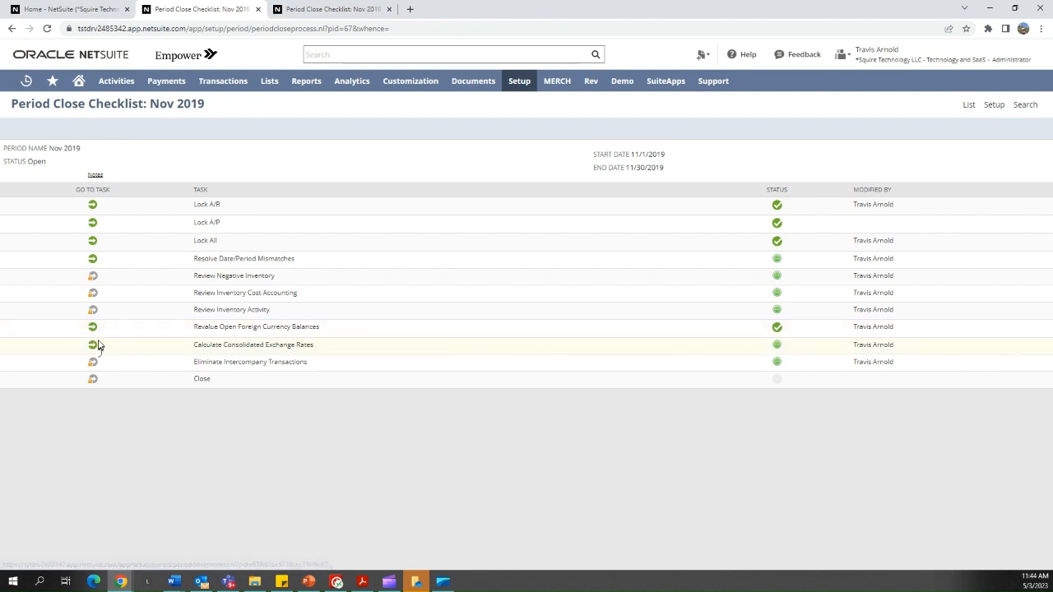
pyautogui.moveTo(93, 378)
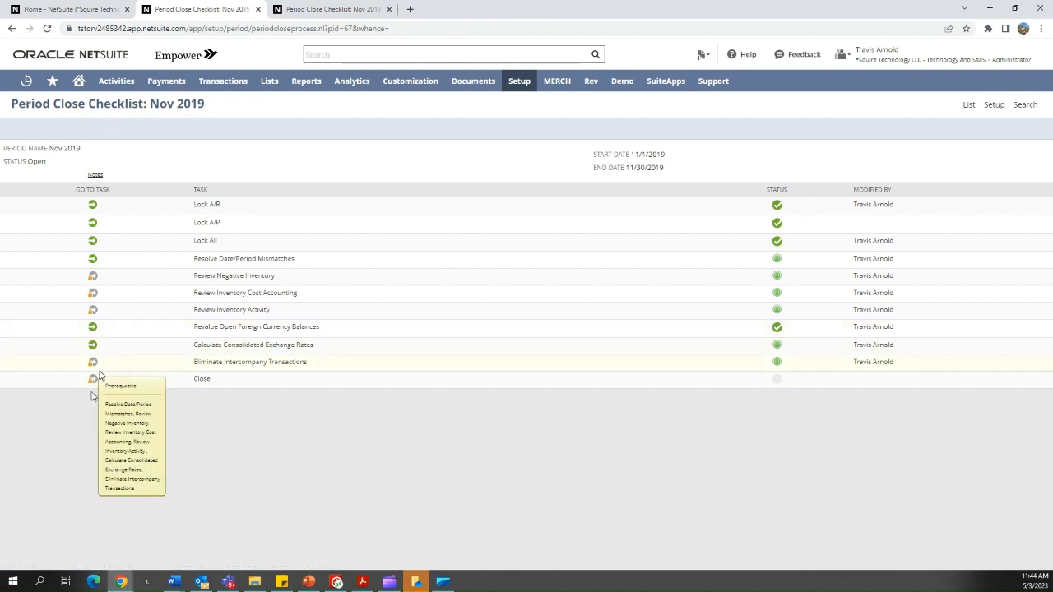
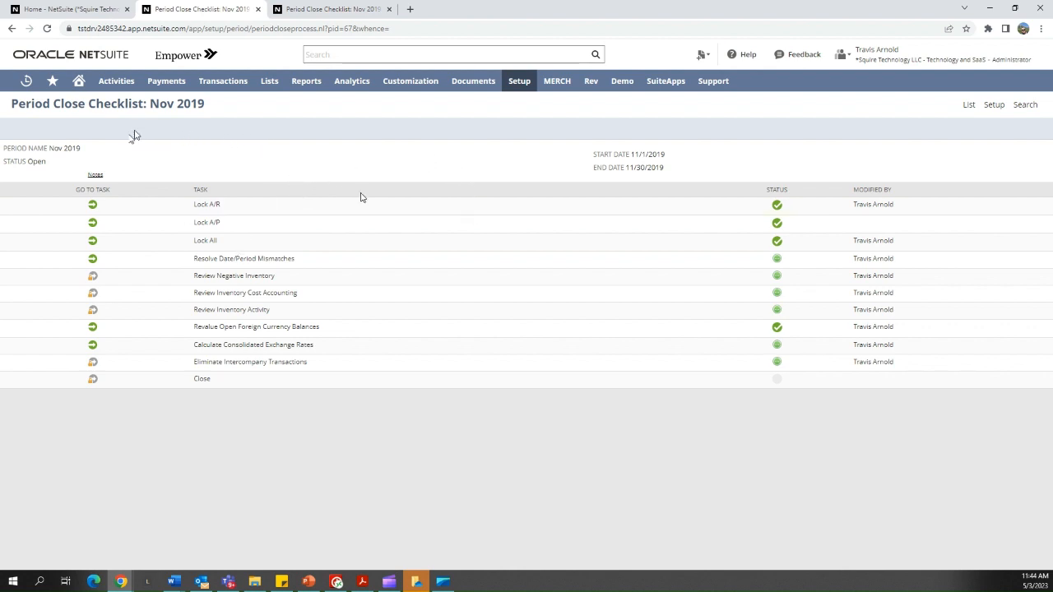
# Step: Browse the saved, revenue and financial reports, and open the Income Statement
pyautogui.moveTo(306, 83)
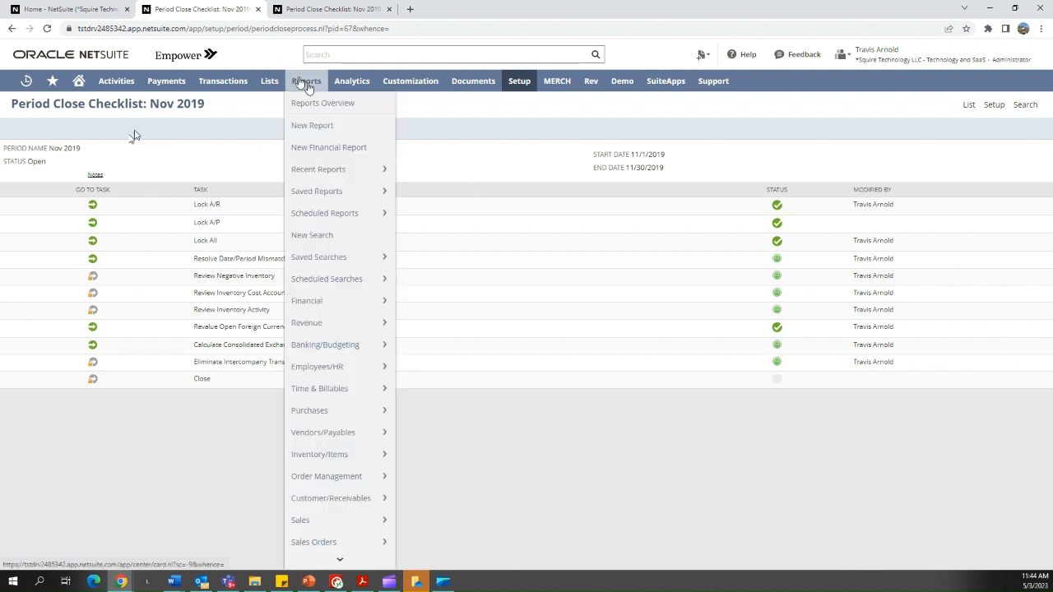
pyautogui.moveTo(312, 189)
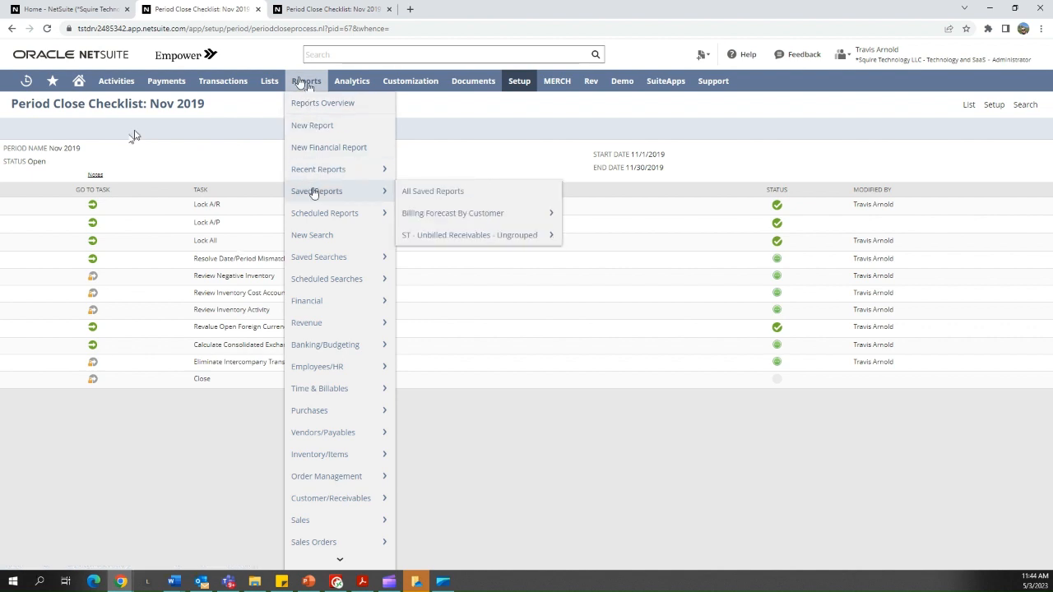
pyautogui.moveTo(350, 328)
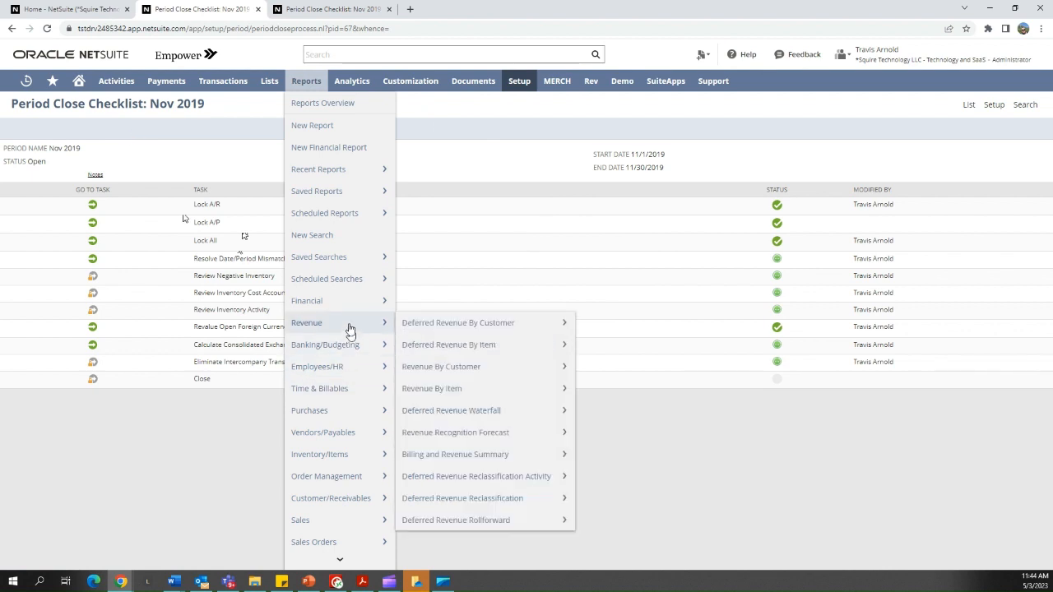
pyautogui.moveTo(356, 307)
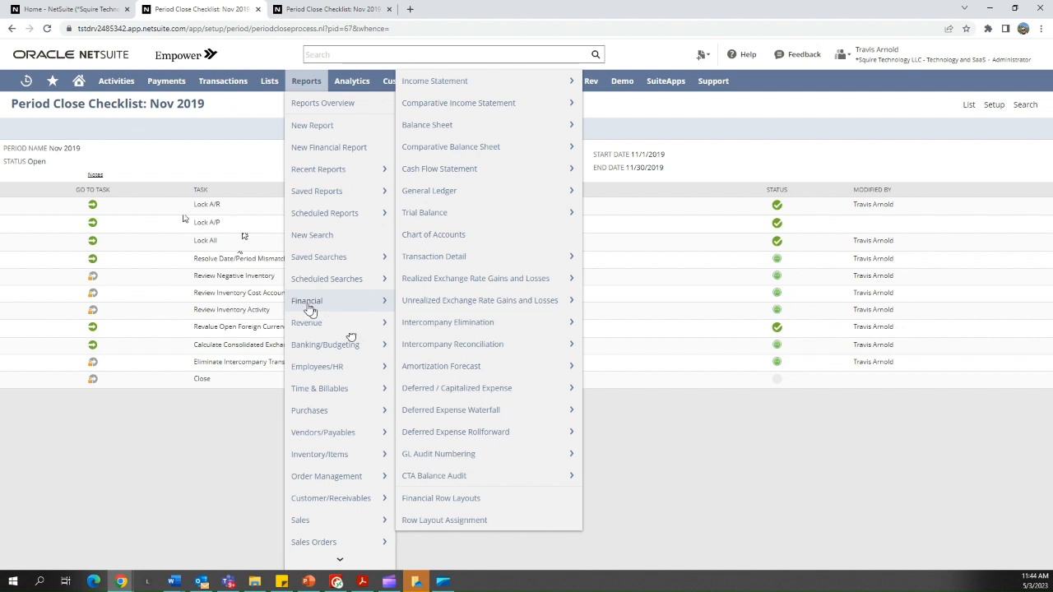
pyautogui.moveTo(442, 87)
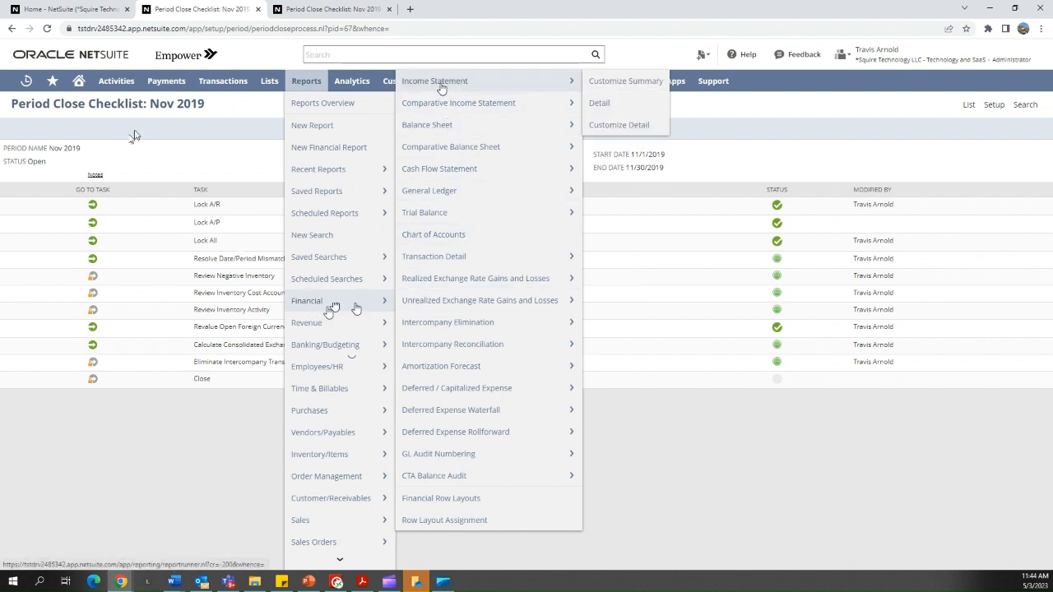
pyautogui.moveTo(444, 130)
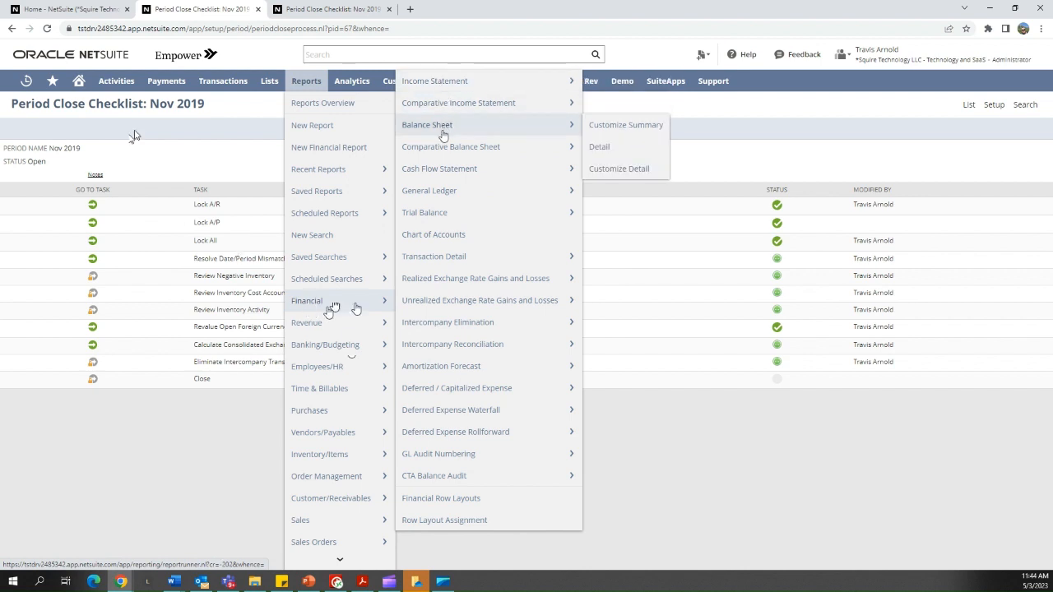
pyautogui.click(420, 88)
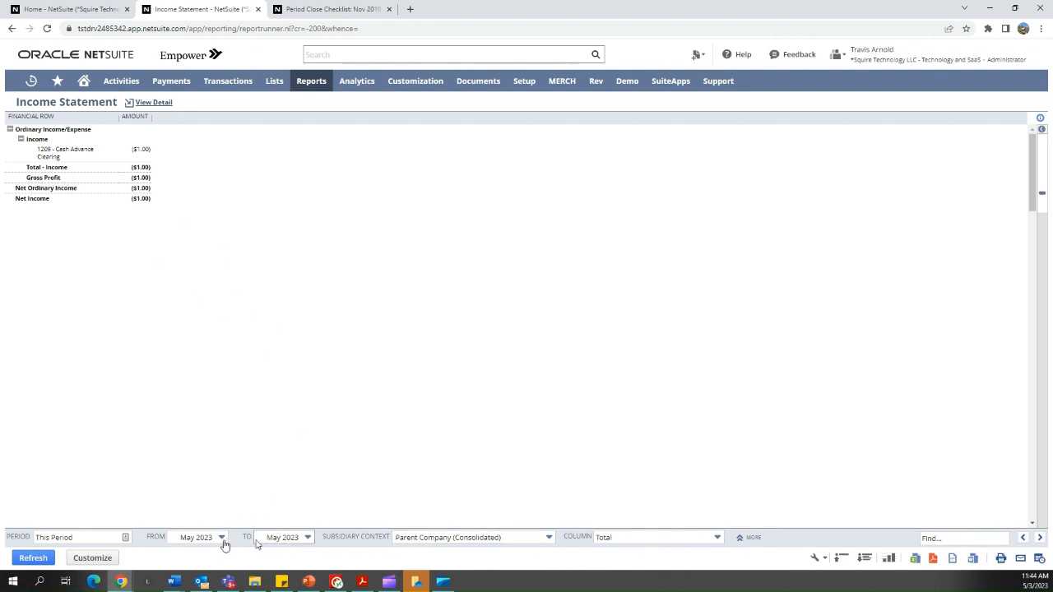
# Step: Set the Income Statement's starting period to Apr 2023
pyautogui.click(199, 538)
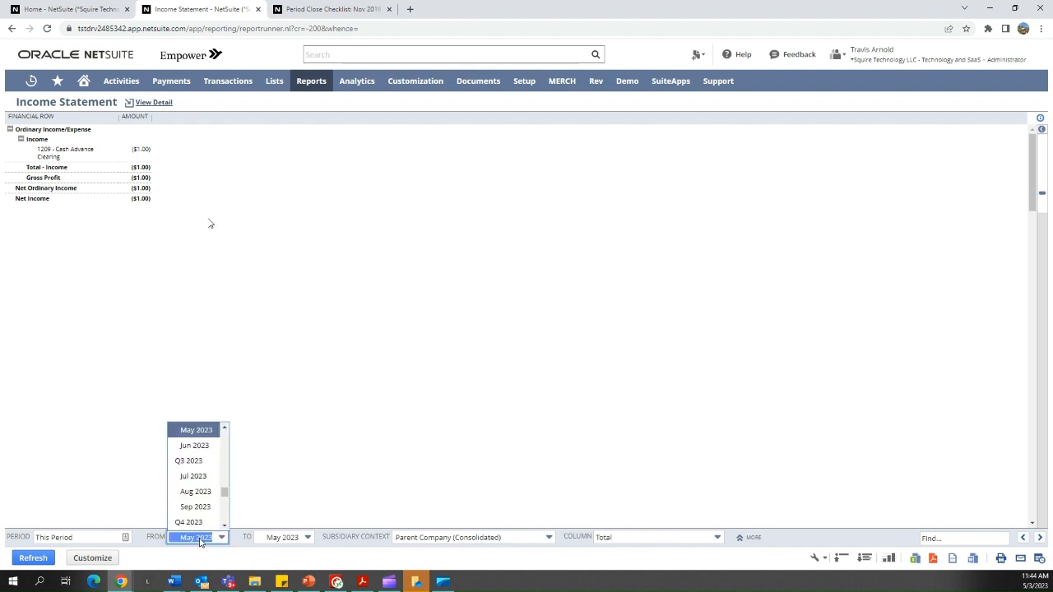
pyautogui.scroll(2, 195, 485)
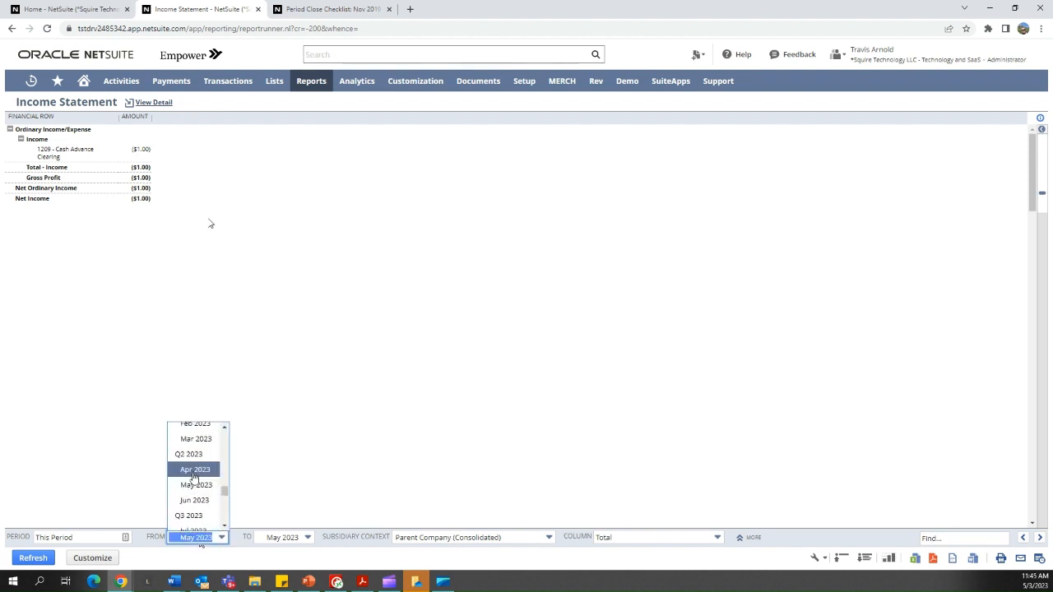
pyautogui.click(195, 471)
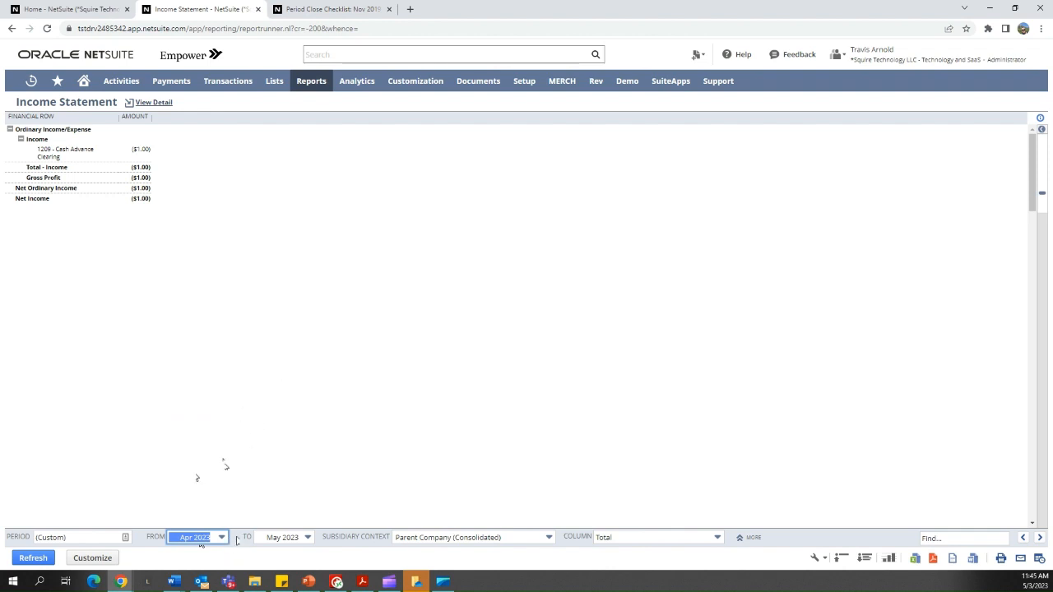
# Step: Review the subsidiary context options available for the Income Statement, keeping Parent Company (Consolidated)
pyautogui.click(436, 539)
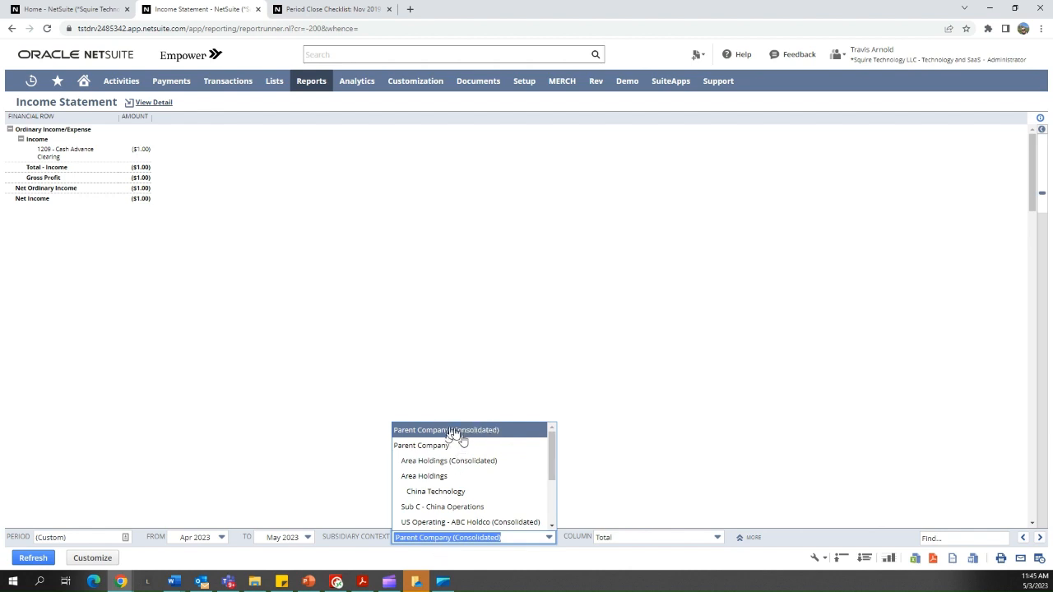
pyautogui.scroll(-3, 452, 448)
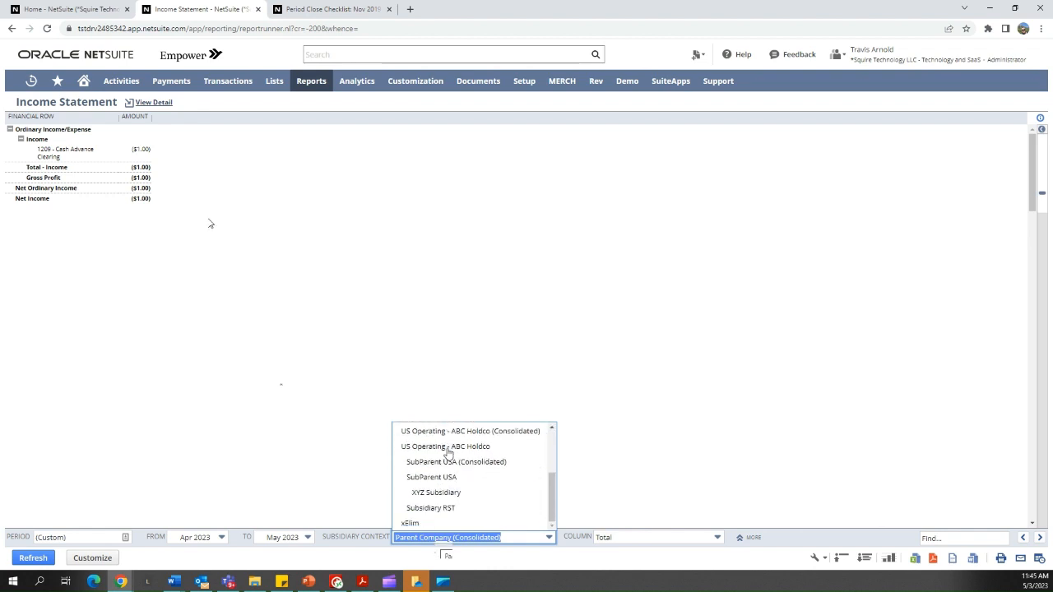
pyautogui.scroll(3, 449, 452)
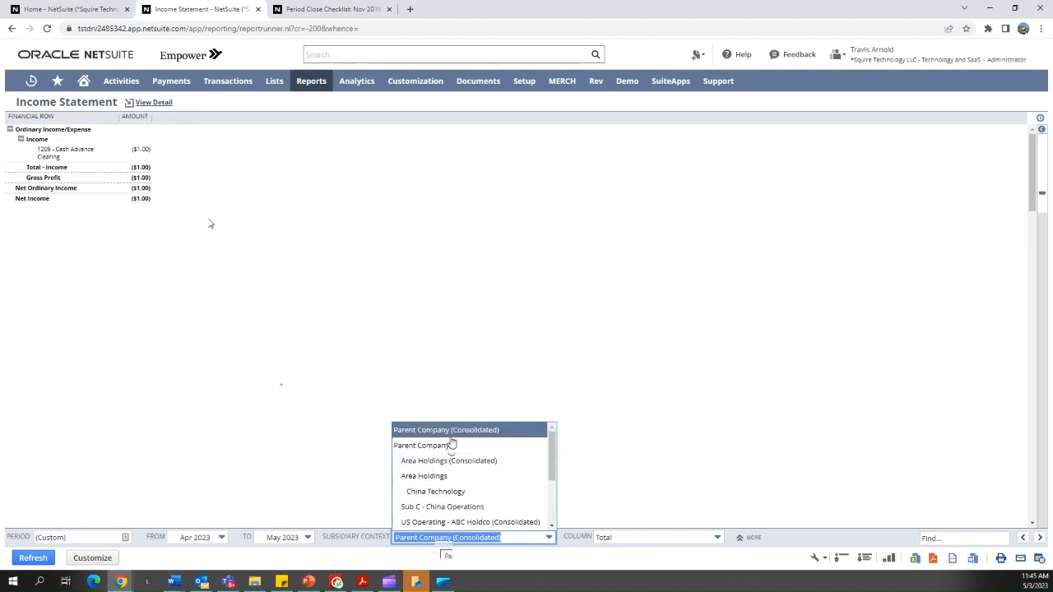
pyautogui.click(295, 390)
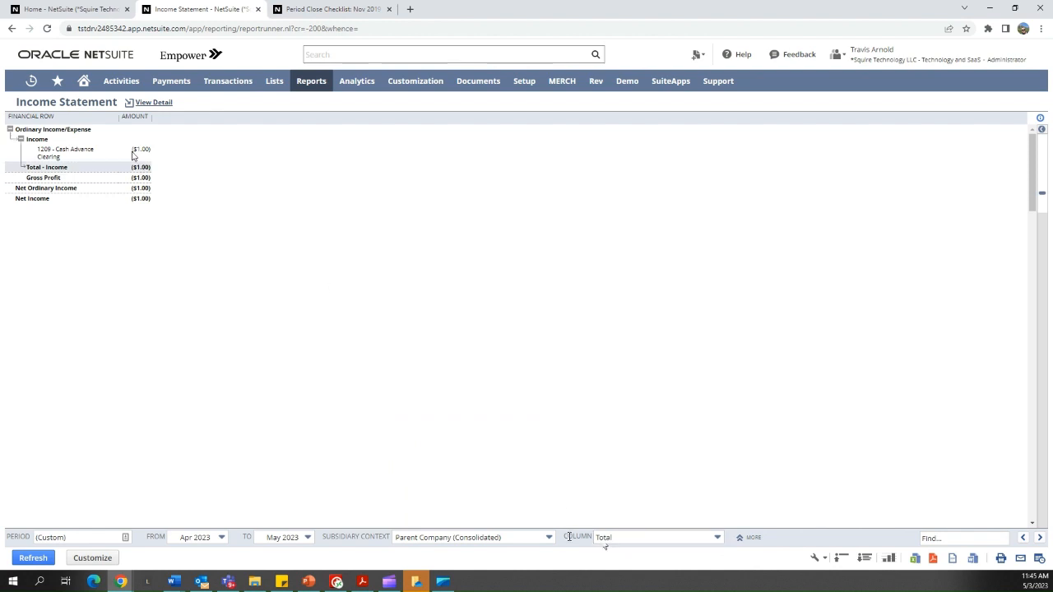
# Step: Break out the Income Statement's columns by Accounting Period and refresh the report
pyautogui.click(605, 543)
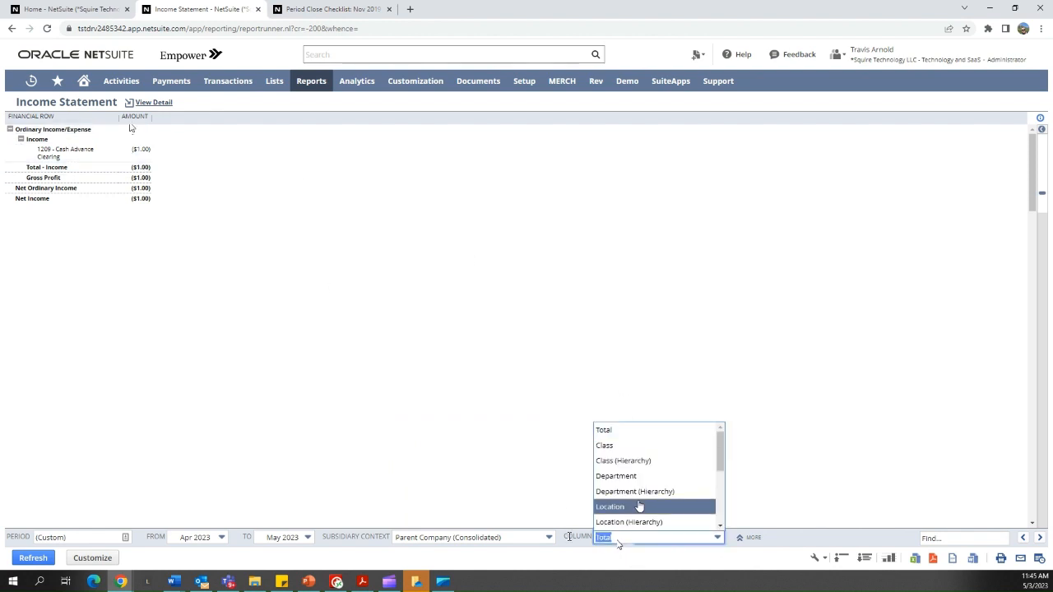
pyautogui.scroll(-3, 640, 498)
pyautogui.scroll(-2, 638, 486)
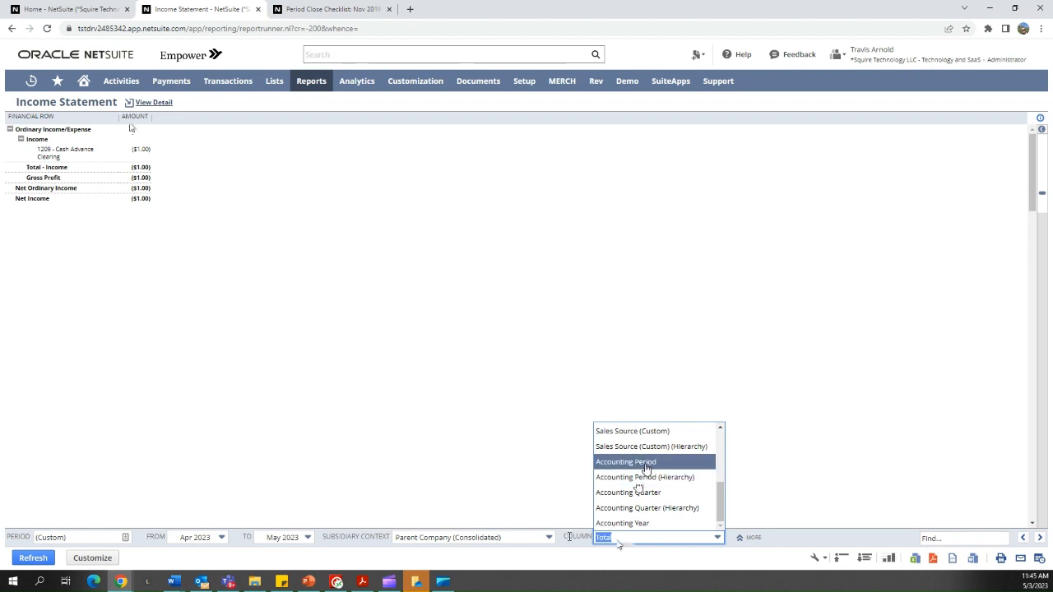
pyautogui.click(644, 463)
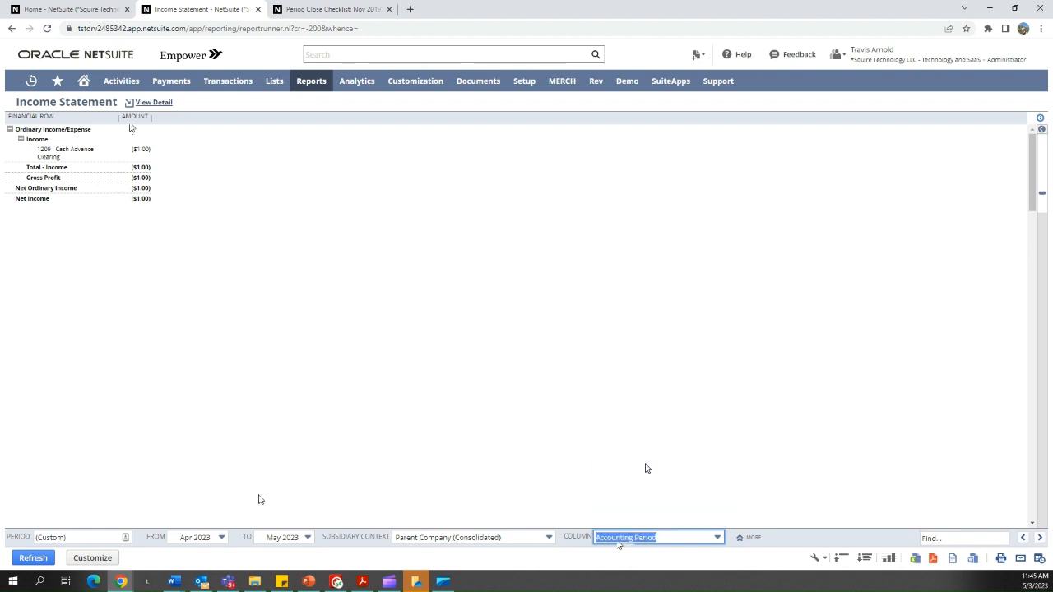
pyautogui.click(41, 558)
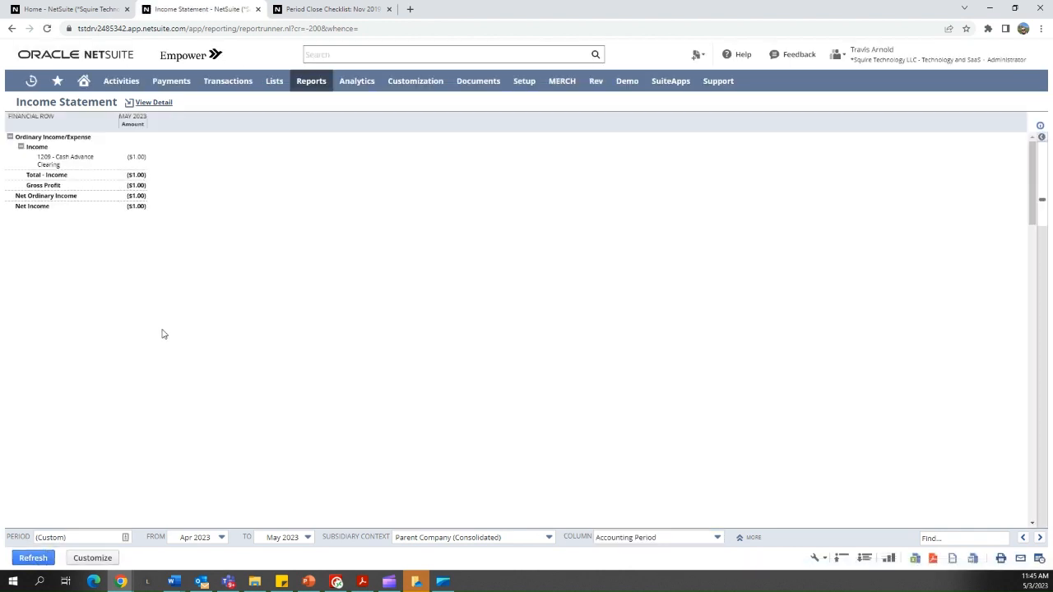
# Step: Set the Income Statement's period range from Jan 2023 to Dec 2023 and refresh the report
pyautogui.click(286, 536)
pyautogui.scroll(-3, 284, 506)
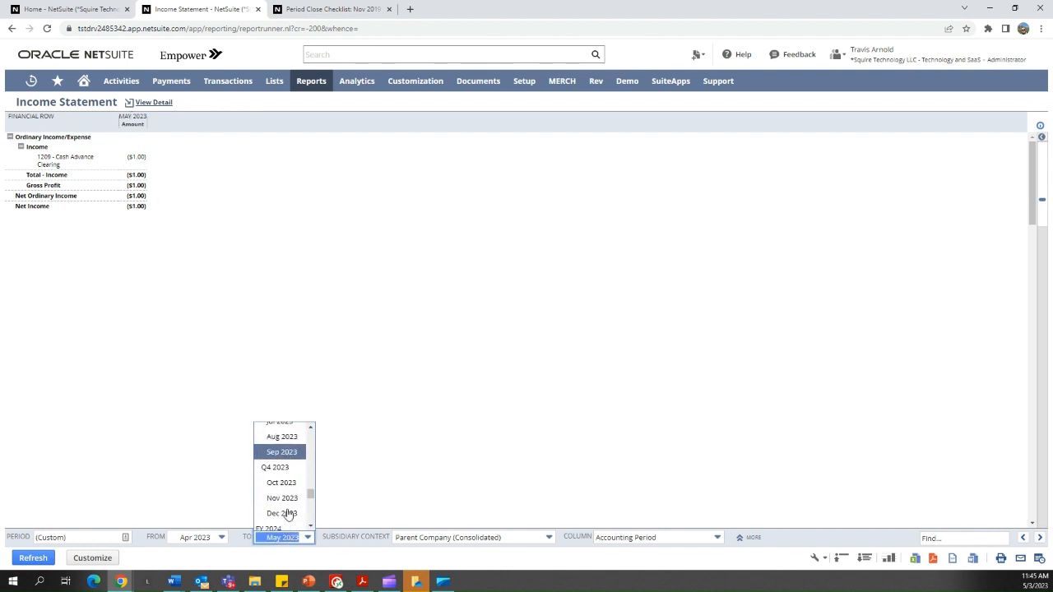
pyautogui.click(282, 514)
pyautogui.click(198, 537)
pyautogui.scroll(3, 205, 492)
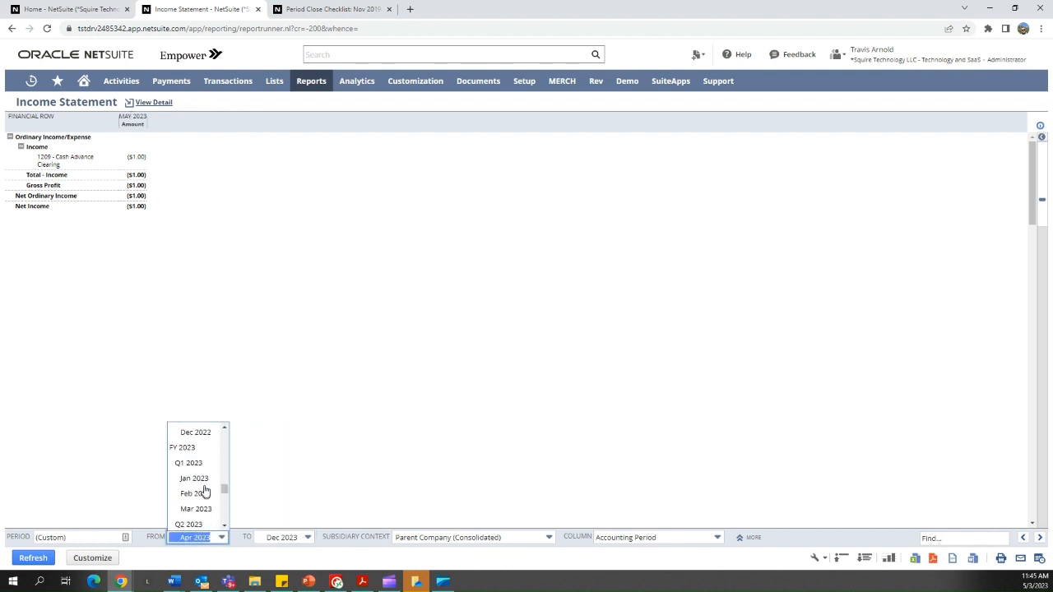
pyautogui.click(196, 479)
pyautogui.click(33, 558)
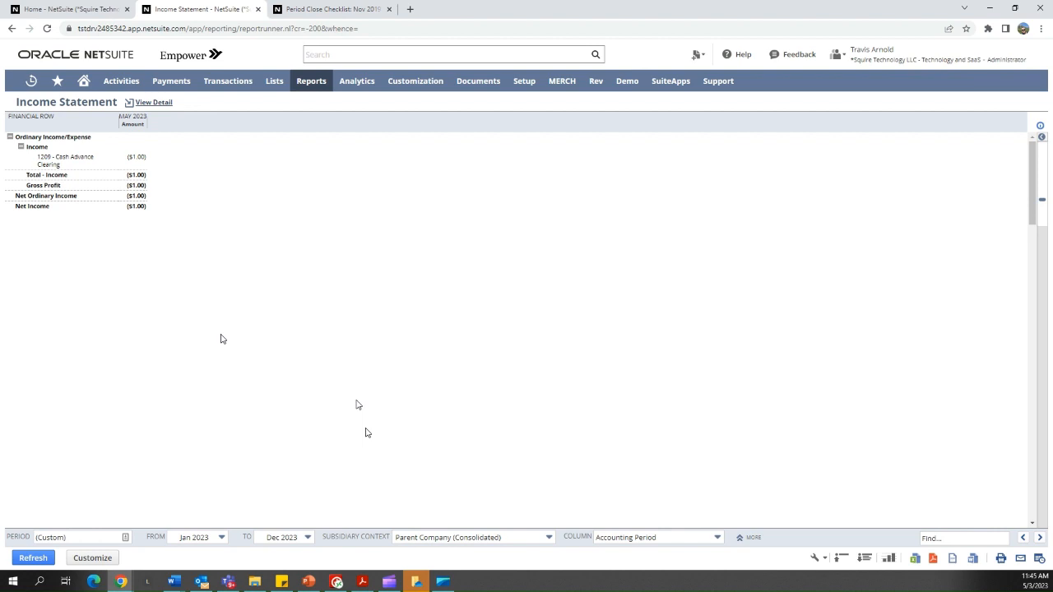
# Step: Browse the predefined period selectors, apply the Year quick filter, and close the list without choosing one
pyautogui.click(125, 537)
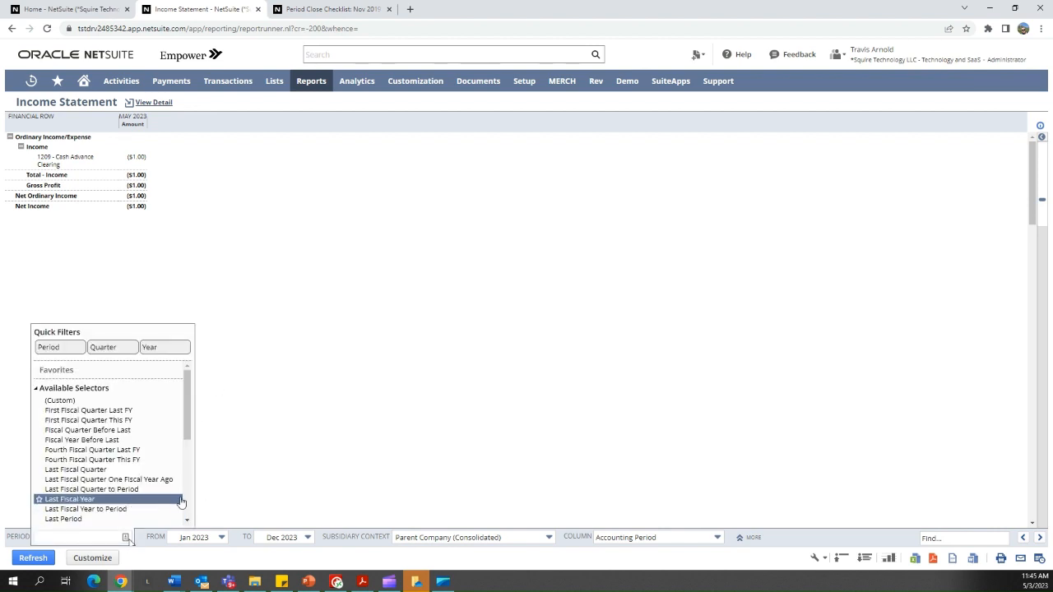
pyautogui.scroll(-5, 132, 475)
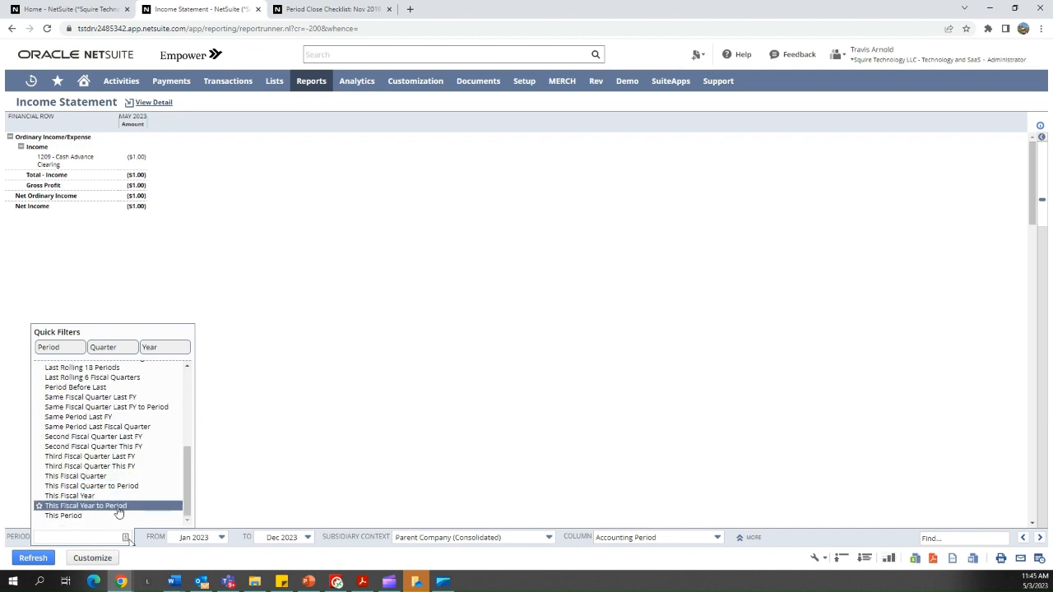
pyautogui.click(163, 345)
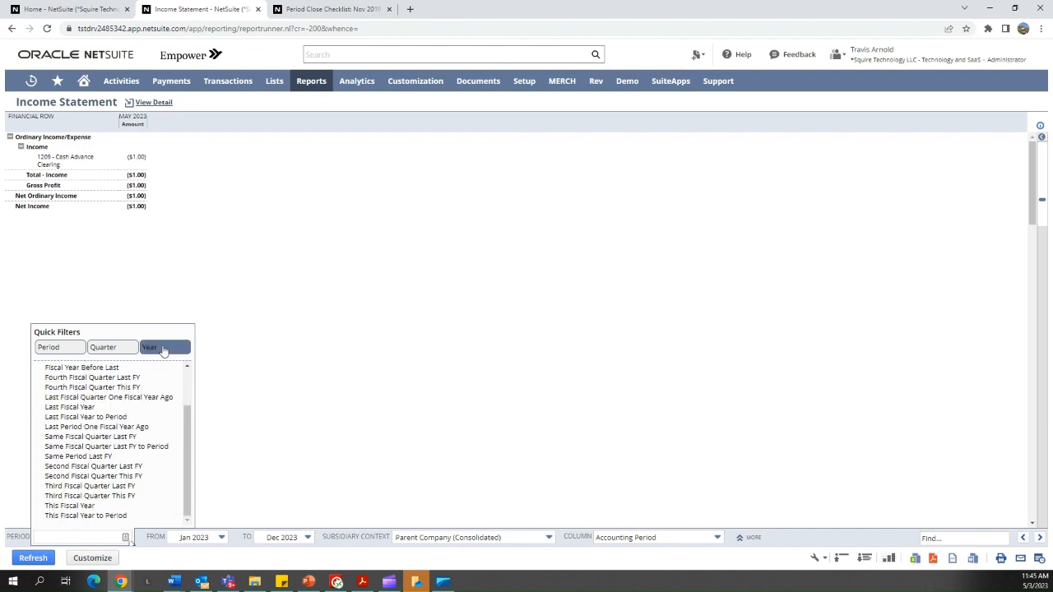
pyautogui.click(300, 460)
# Step: Run the Income Statement with a starting period of Nov 2017, and widen the Financial Row and Oct 2019 columns
pyautogui.click(197, 537)
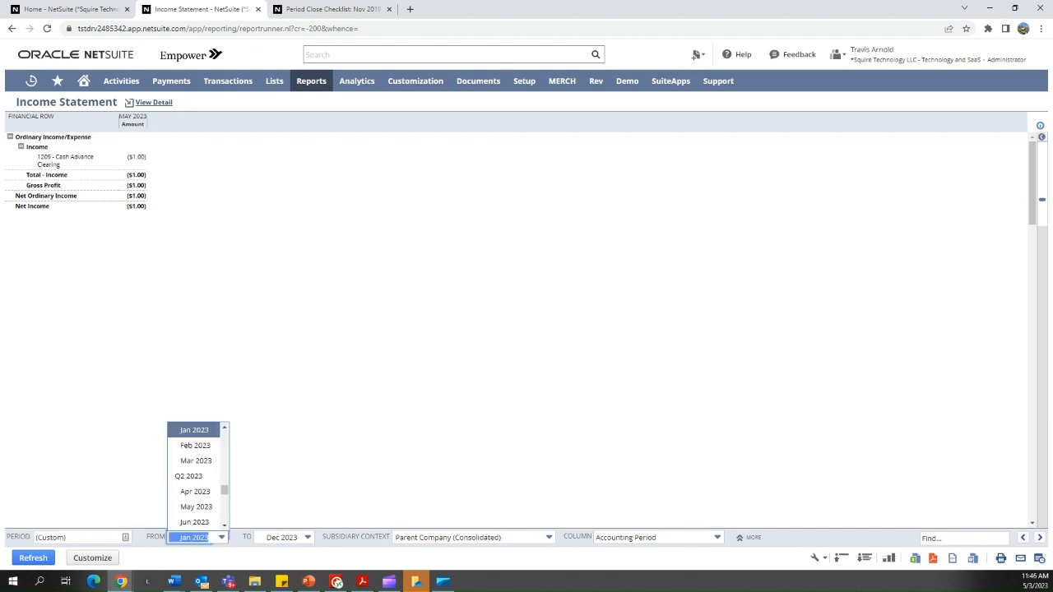
pyautogui.scroll(8, 202, 517)
pyautogui.scroll(20, 206, 434)
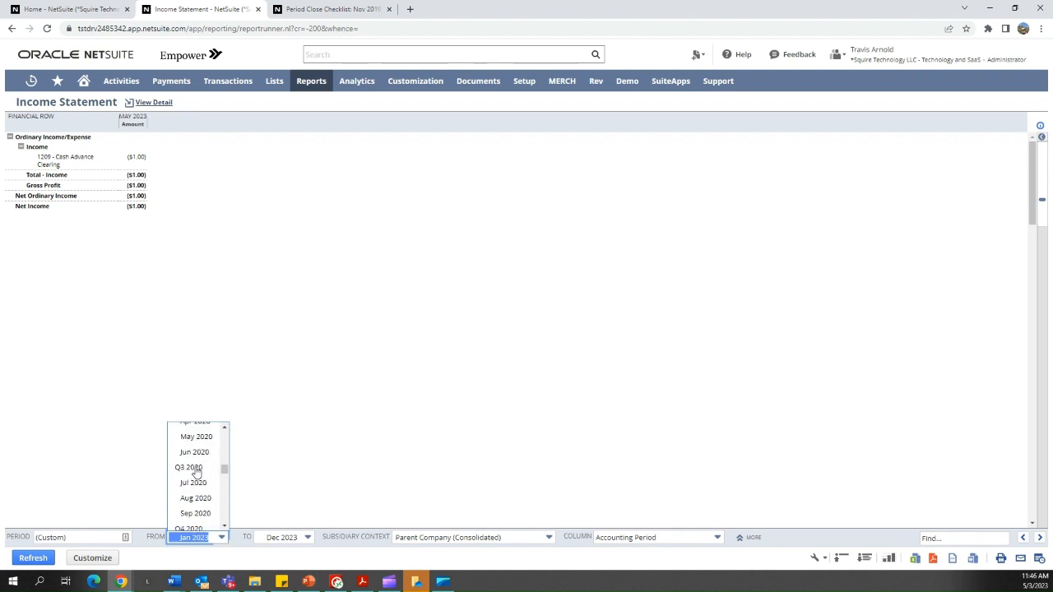
pyautogui.click(197, 438)
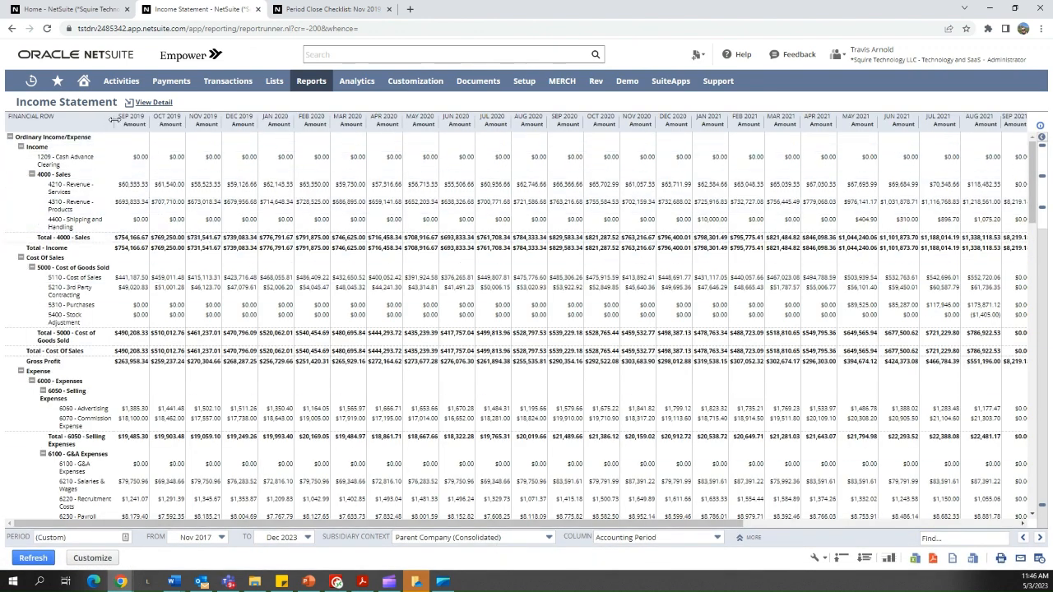
pyautogui.moveTo(114, 120); pyautogui.dragTo(170, 120)
pyautogui.moveTo(244, 119); pyautogui.dragTo(271, 119)
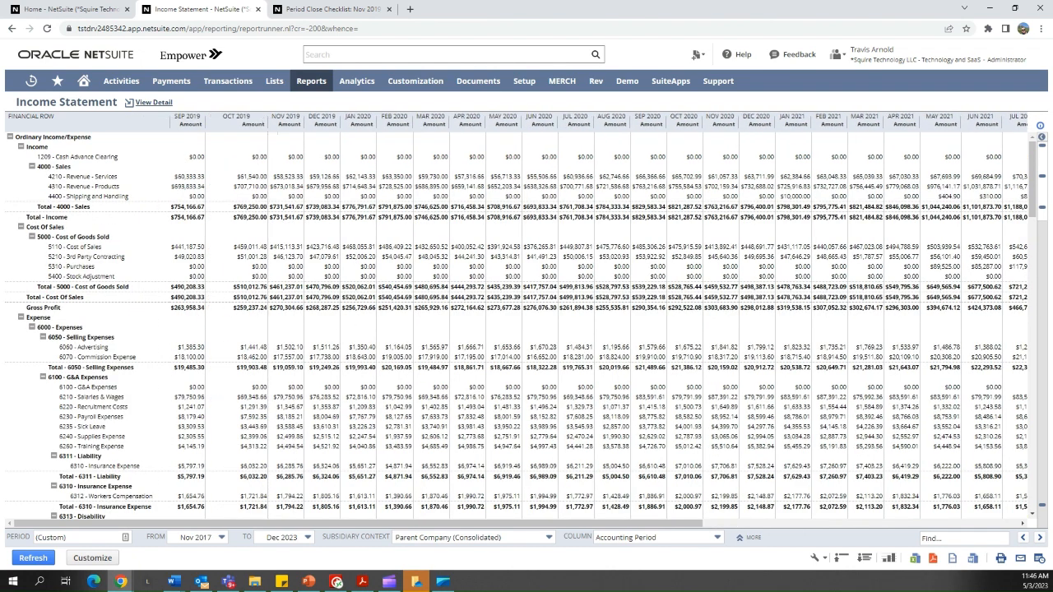
# Step: Break out the Income Statement's columns by Department and refresh the report
pyautogui.click(681, 540)
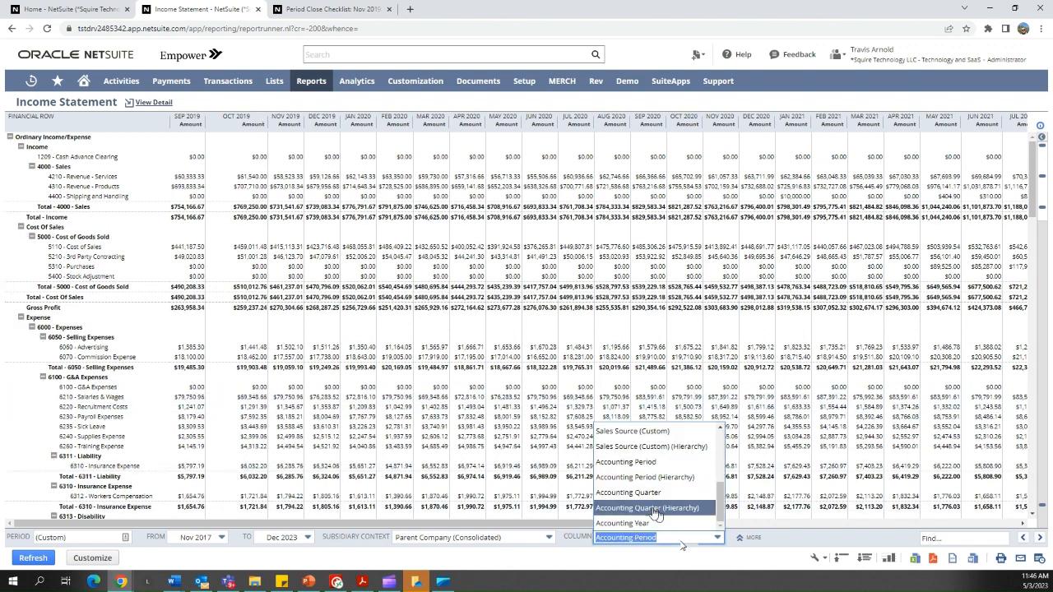
pyautogui.scroll(5, 656, 514)
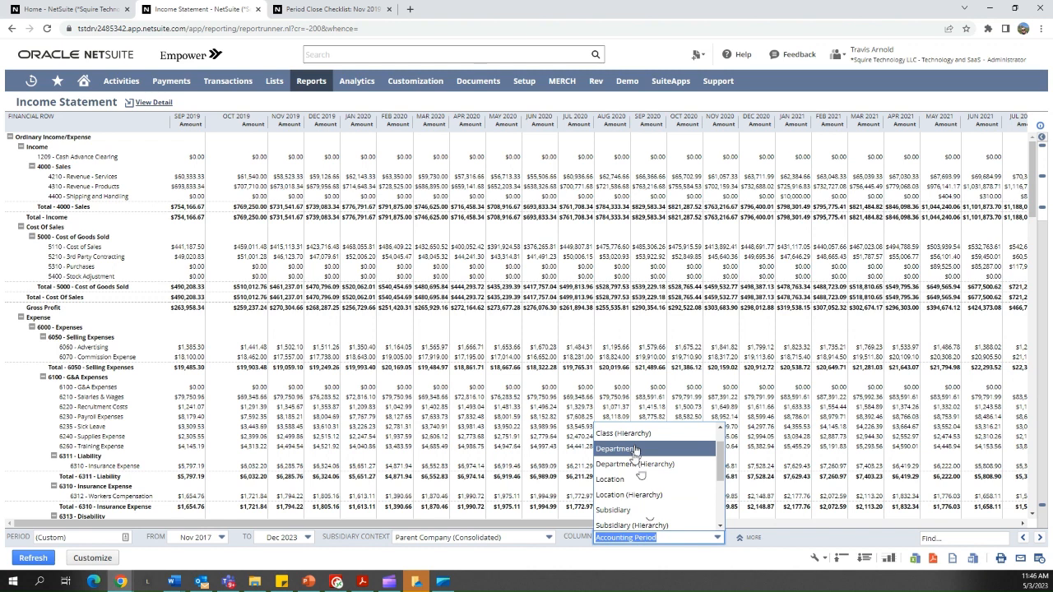
pyautogui.scroll(2, 634, 461)
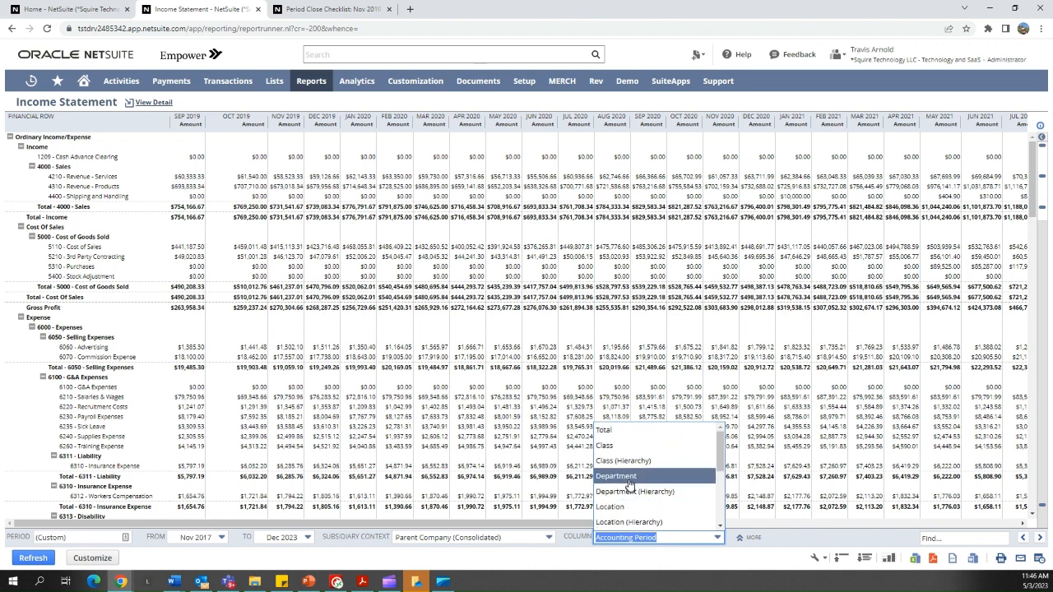
pyautogui.click(630, 485)
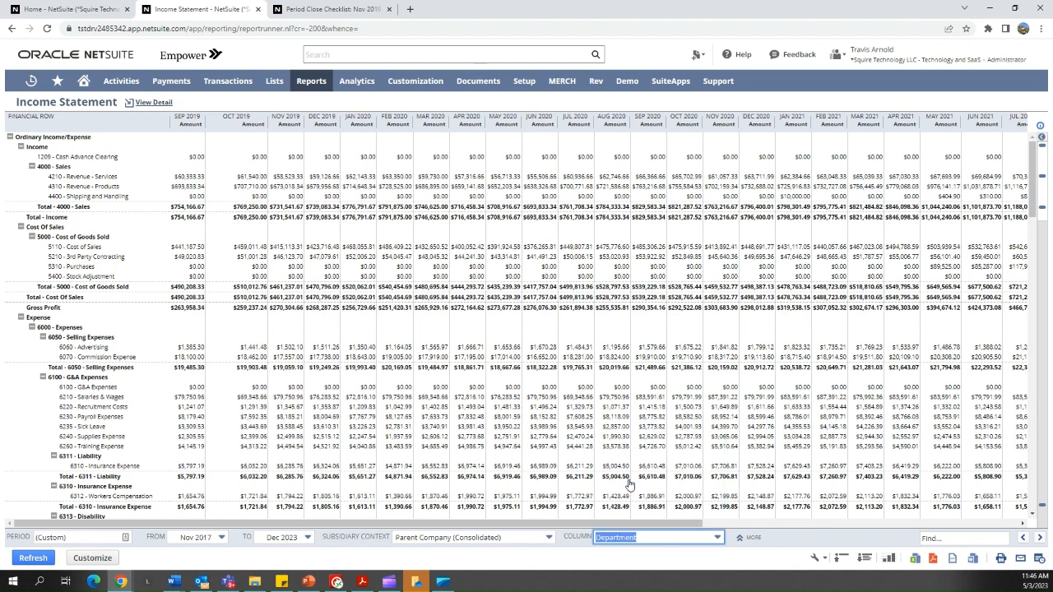
pyautogui.click(33, 559)
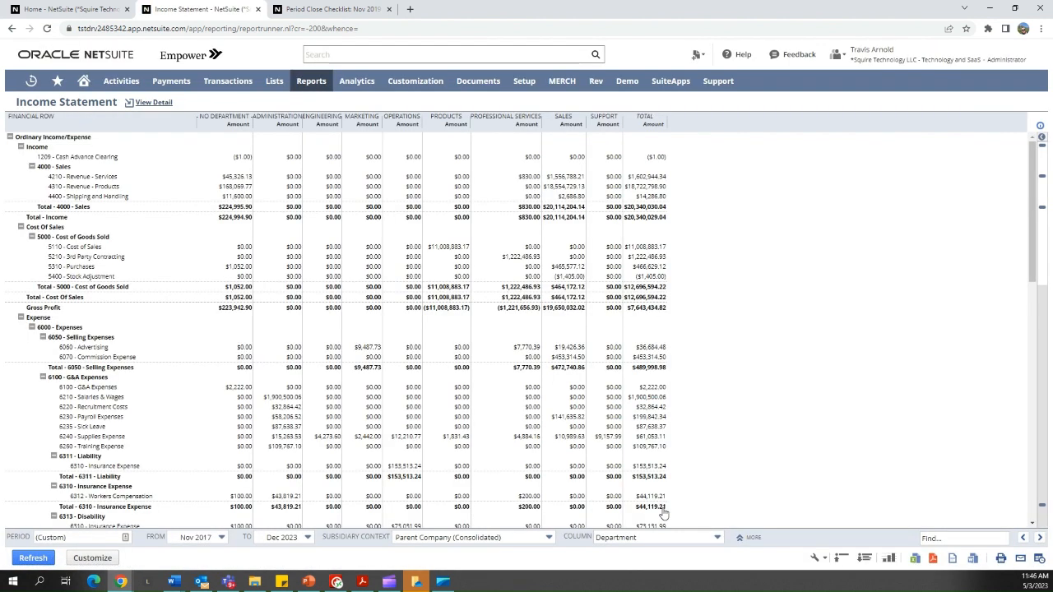
# Step: Expand the Income Statement's additional filters and open the report's customization at its Filters settings
pyautogui.click(742, 541)
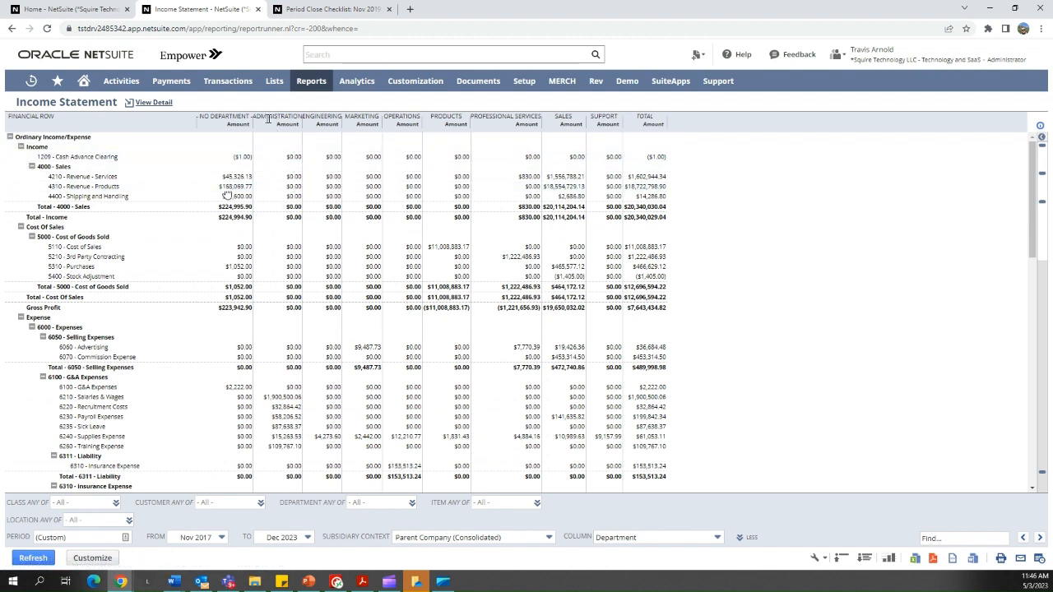
pyautogui.click(97, 560)
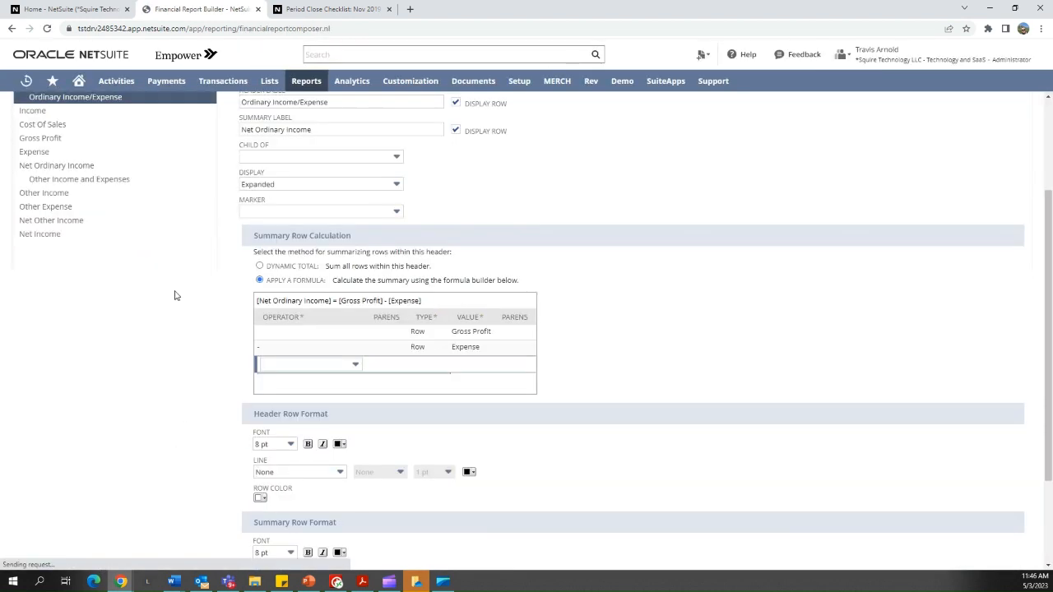
pyautogui.click(204, 160)
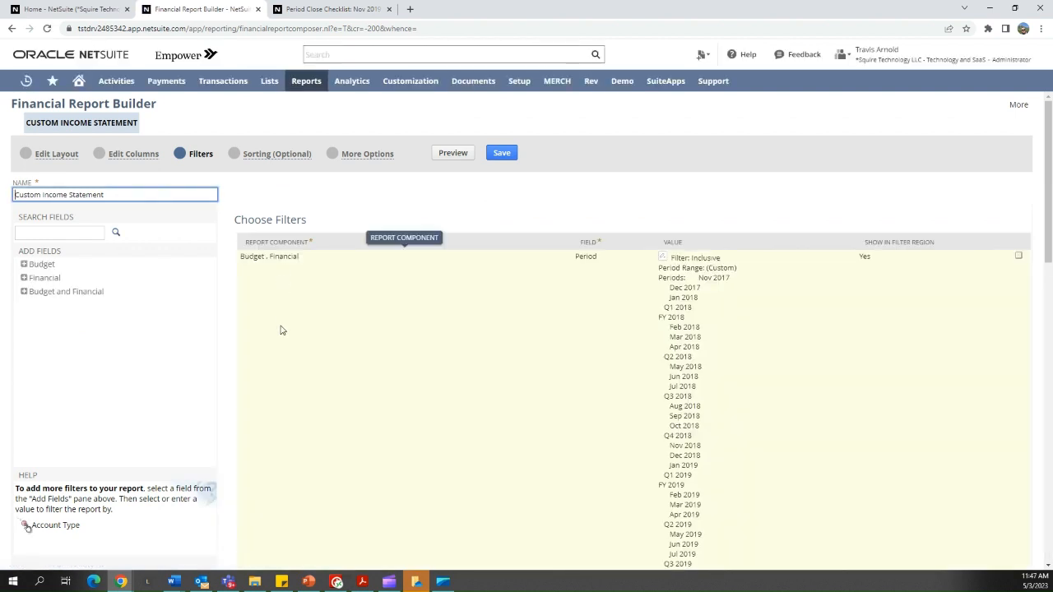
# Step: Remove the Department filter from the Custom Income Statement's filter list
pyautogui.scroll(-8, 809, 442)
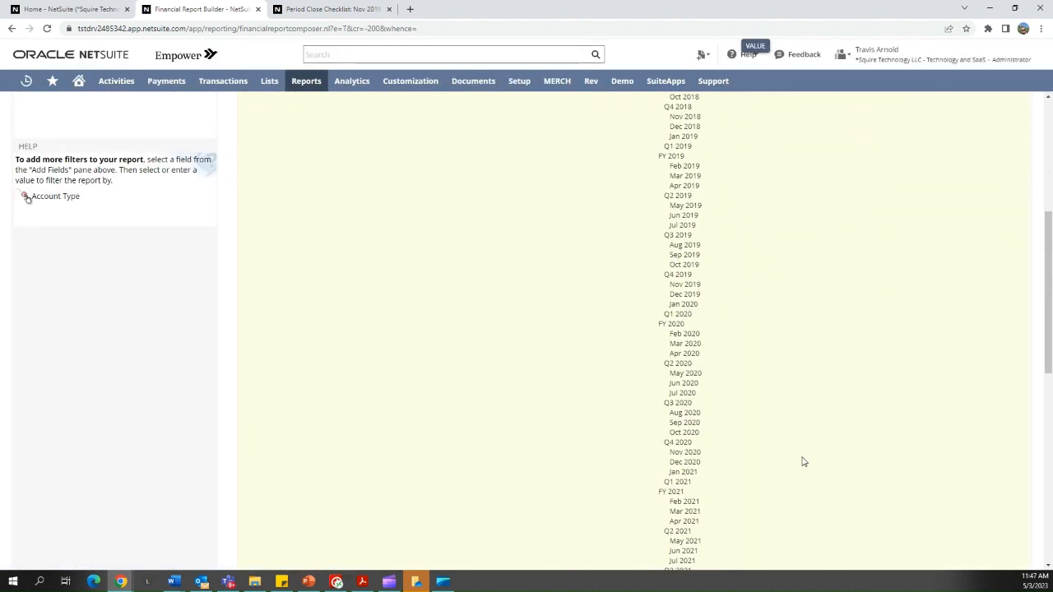
pyautogui.scroll(-3, 804, 462)
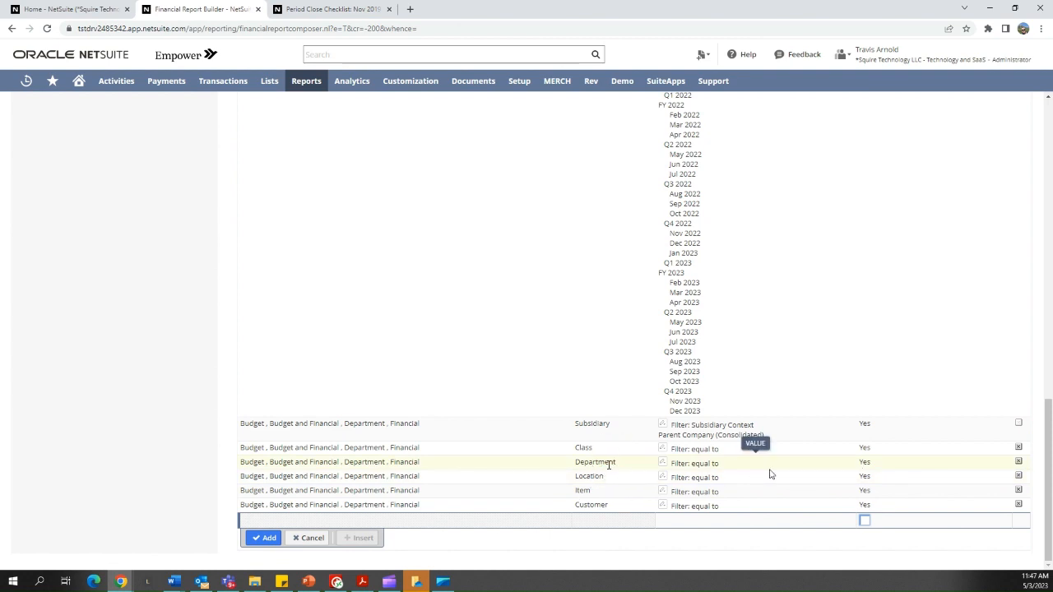
pyautogui.click(600, 463)
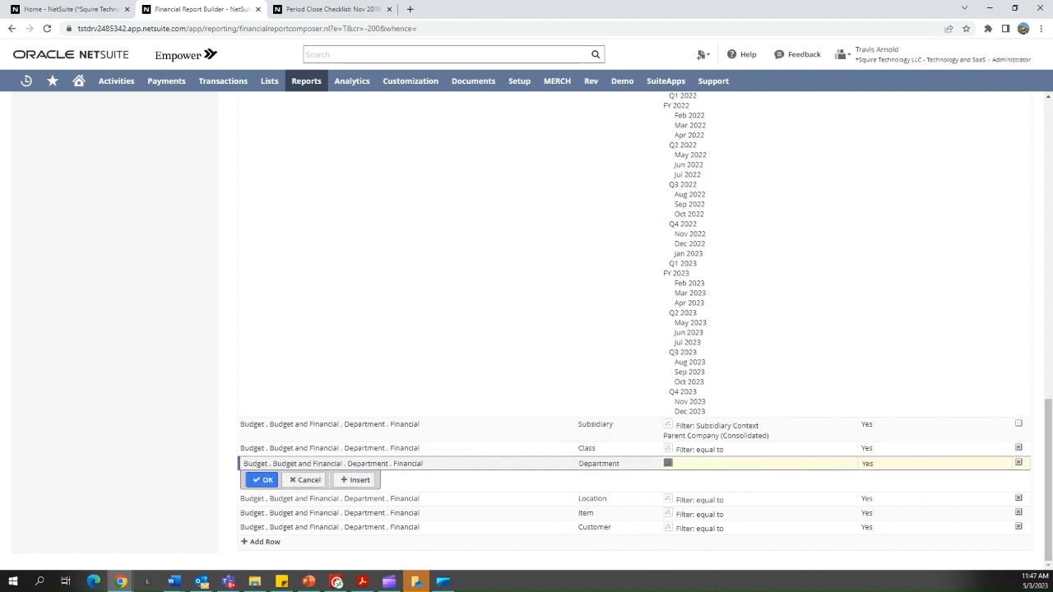
pyautogui.click(1019, 463)
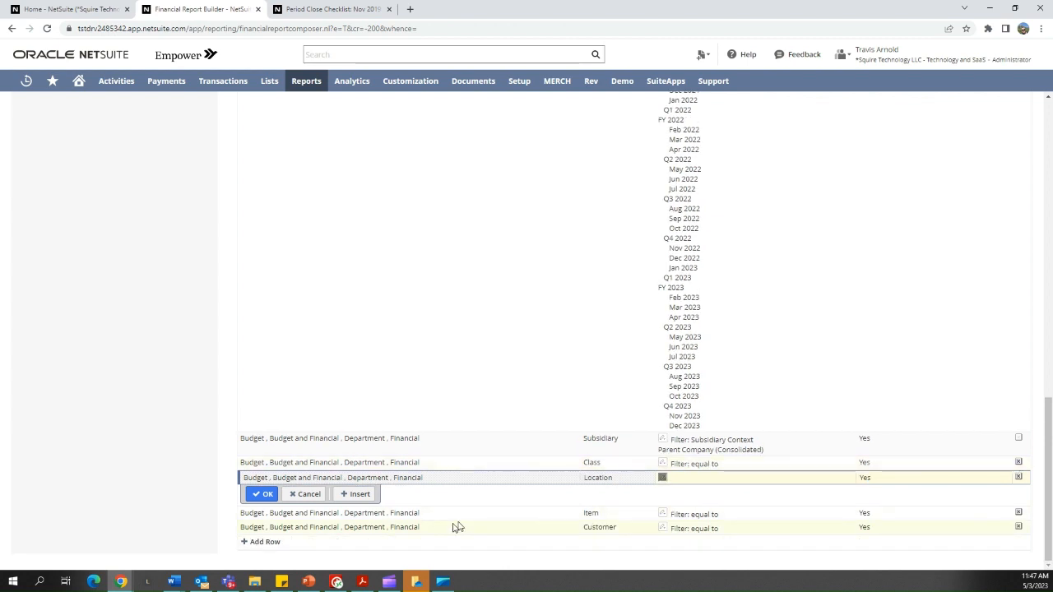
pyautogui.click(265, 495)
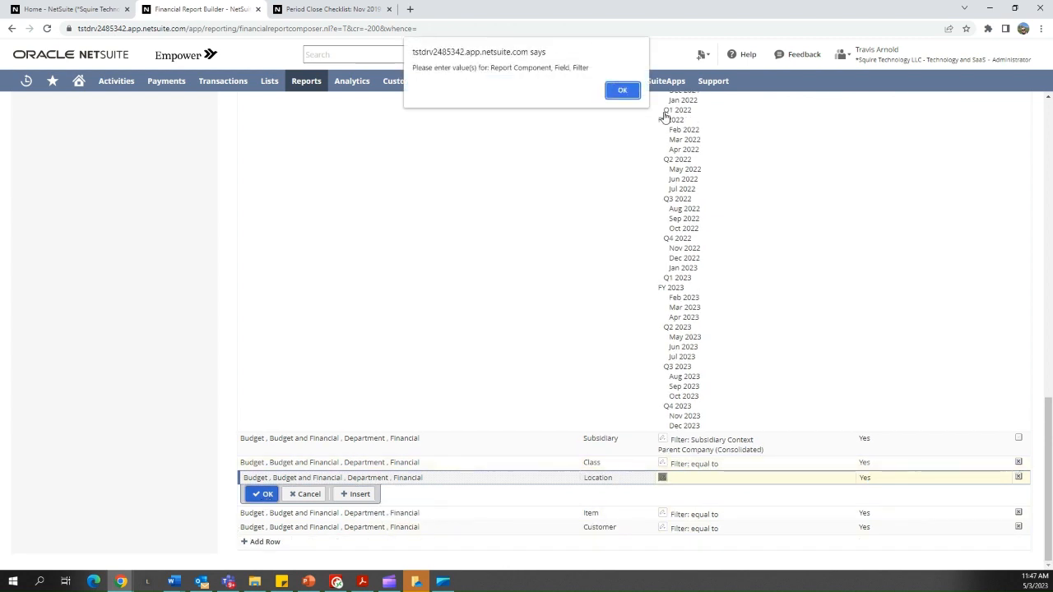
pyautogui.click(622, 90)
# Step: Search the available fields for "department" and try to add the Item Department field as a filter shown in the filter region
pyautogui.scroll(15, 97, 466)
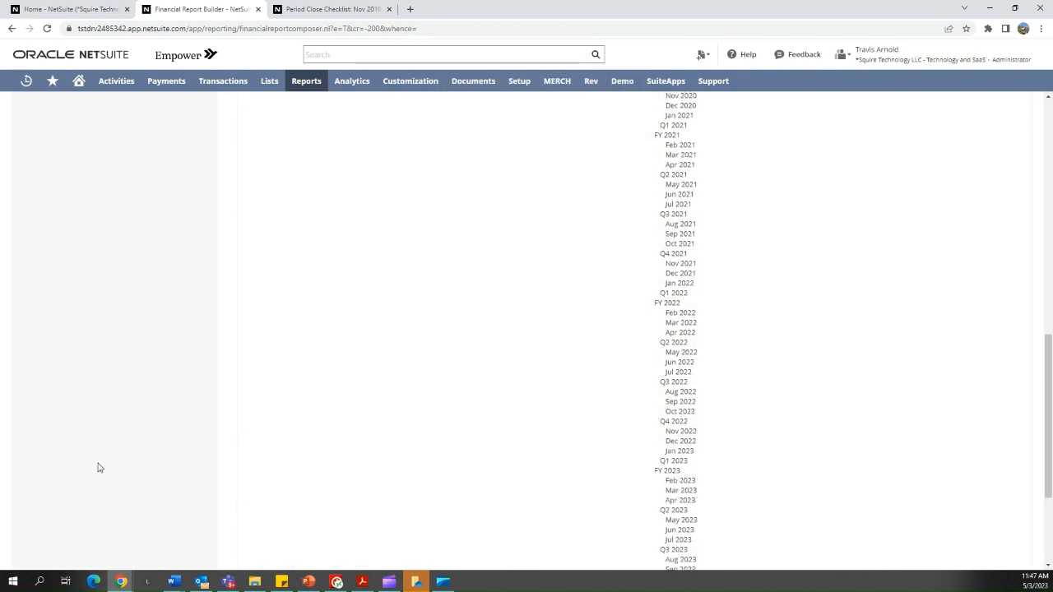
pyautogui.scroll(2, 97, 467)
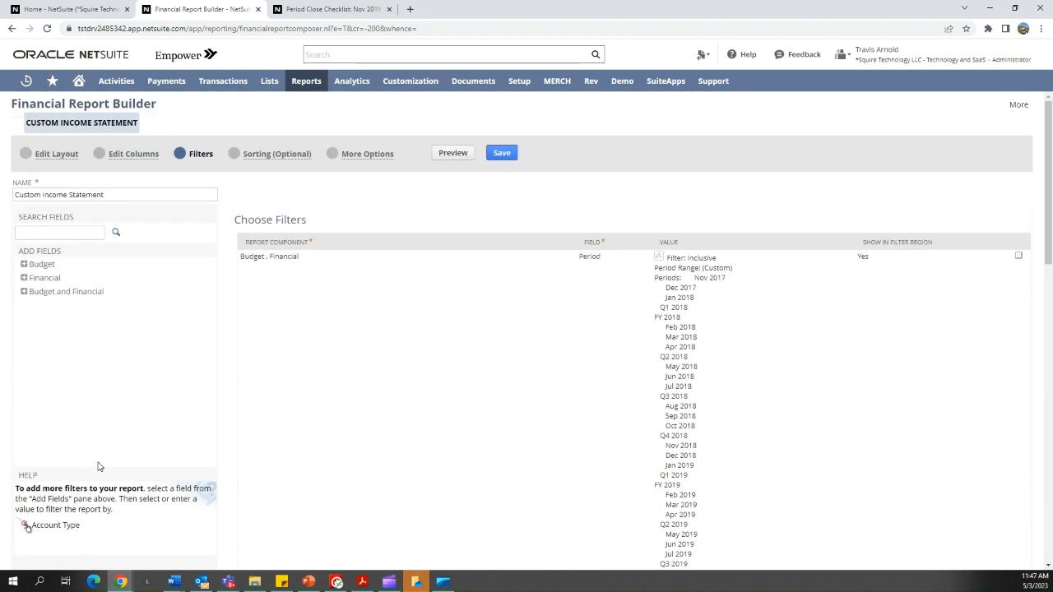
pyautogui.click(69, 234)
pyautogui.write('department')
pyautogui.click(115, 232)
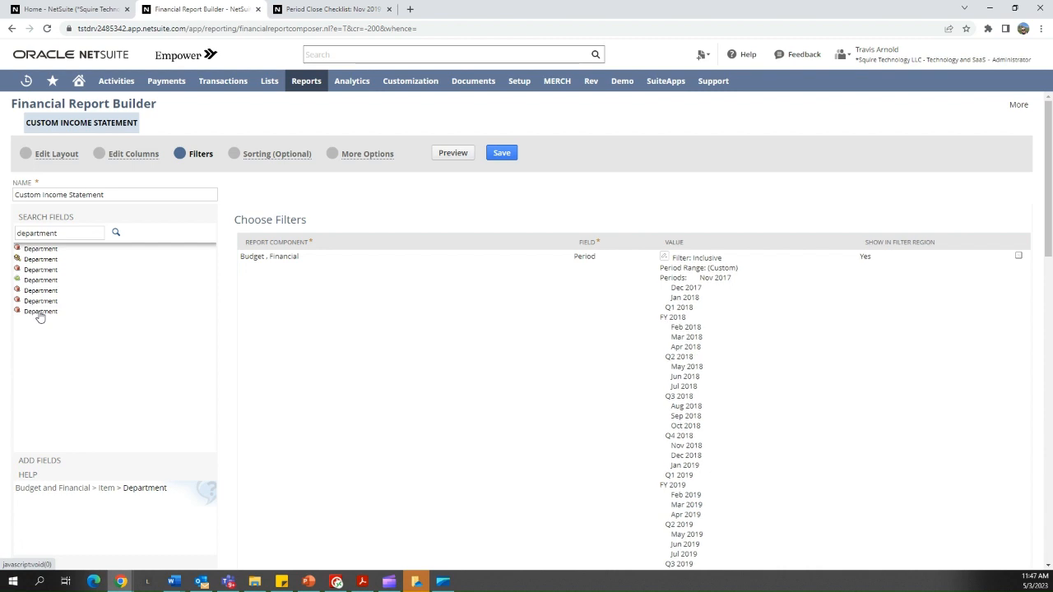
pyautogui.moveTo(1049, 170); pyautogui.dragTo(1051, 542)
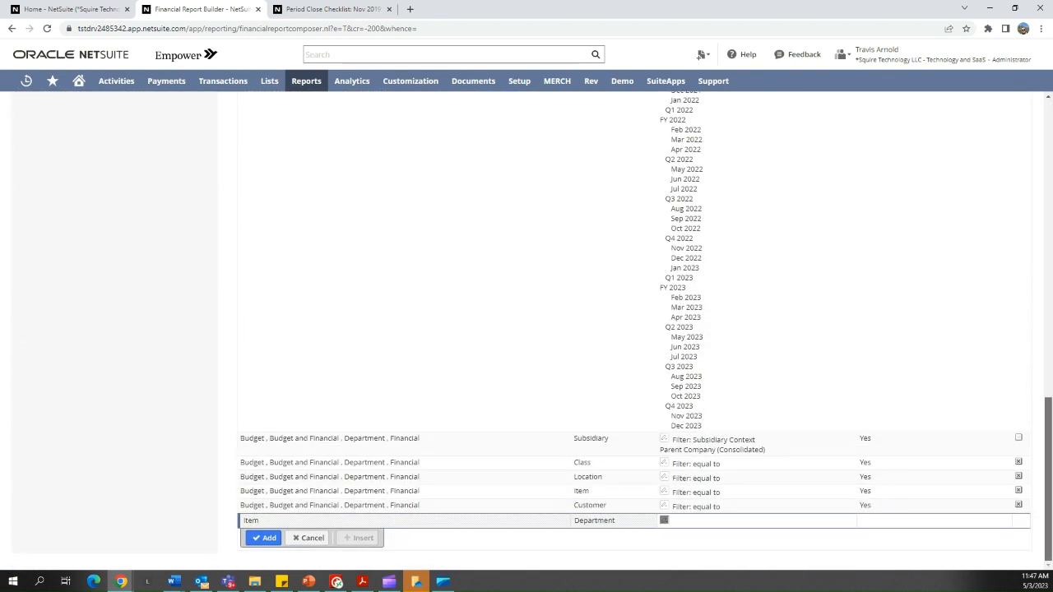
pyautogui.click(864, 524)
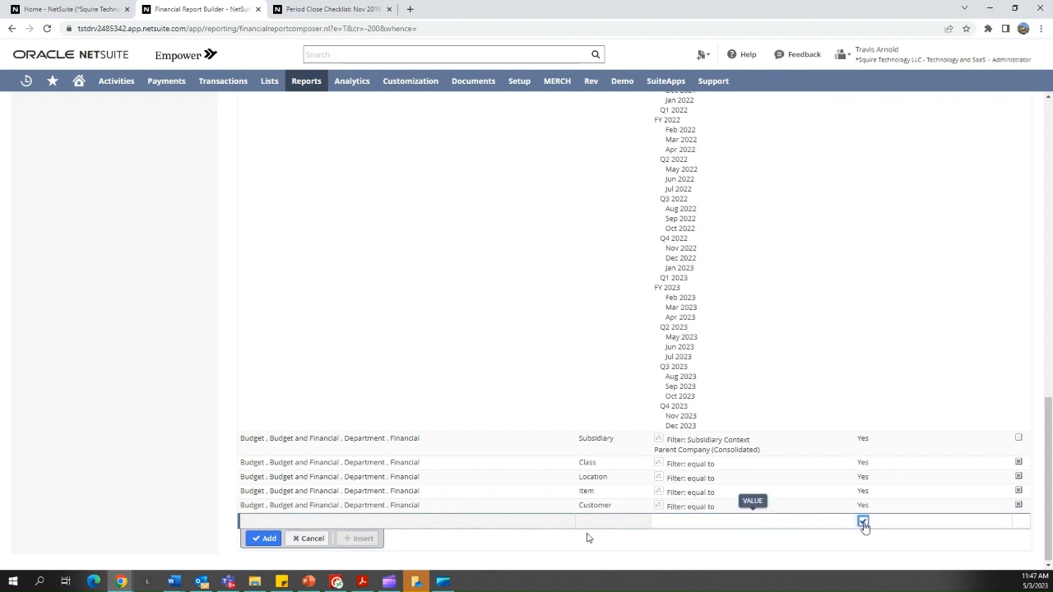
# Step: Retry adding a Department filter from the field search results, with its show in filter region option enabled
pyautogui.scroll(9, 111, 464)
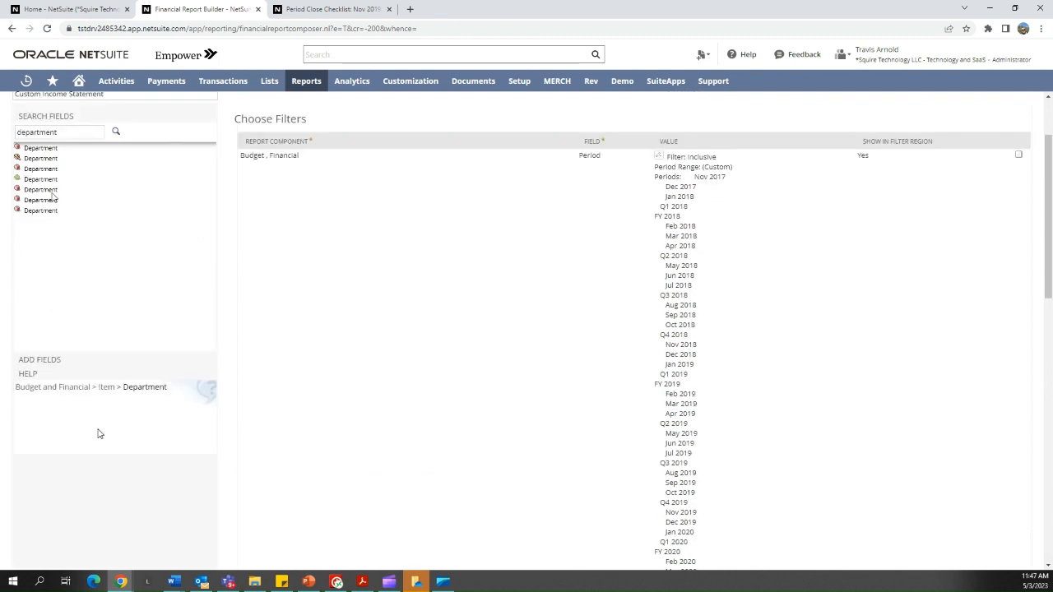
pyautogui.moveTo(40, 206); pyautogui.dragTo(1049, 506)
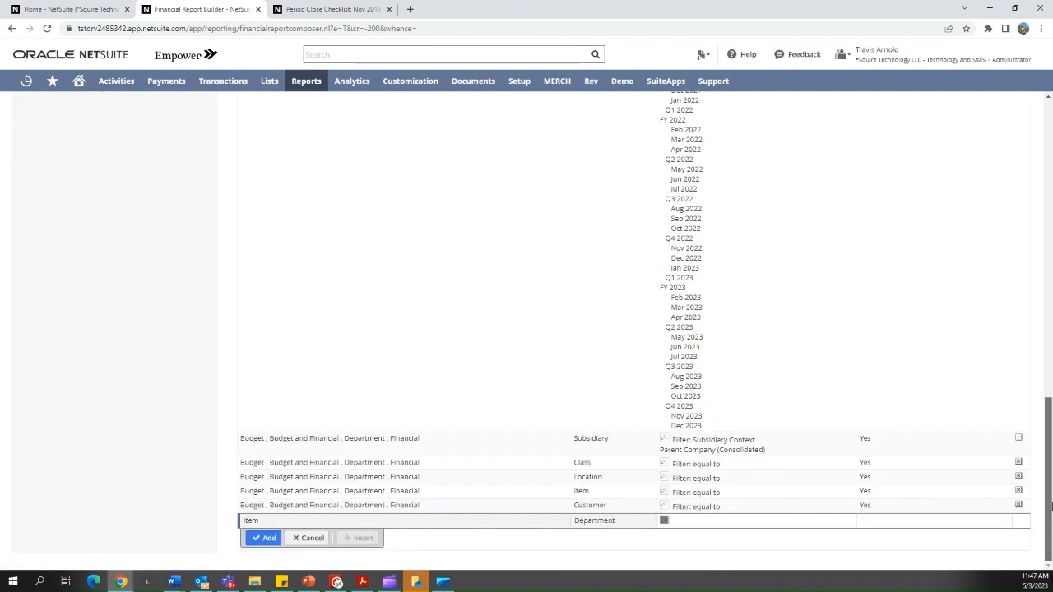
pyautogui.click(870, 526)
pyautogui.click(864, 523)
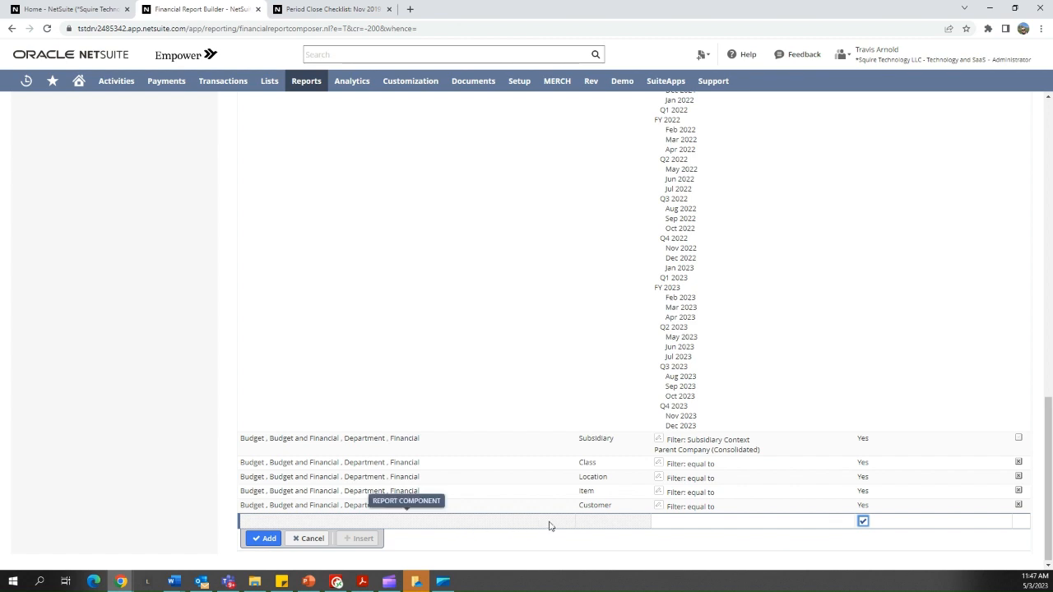
# Step: Pick another Department field from the search results and try to add it to the filter list without a filter value
pyautogui.moveTo(1048, 483); pyautogui.dragTo(1049, 267)
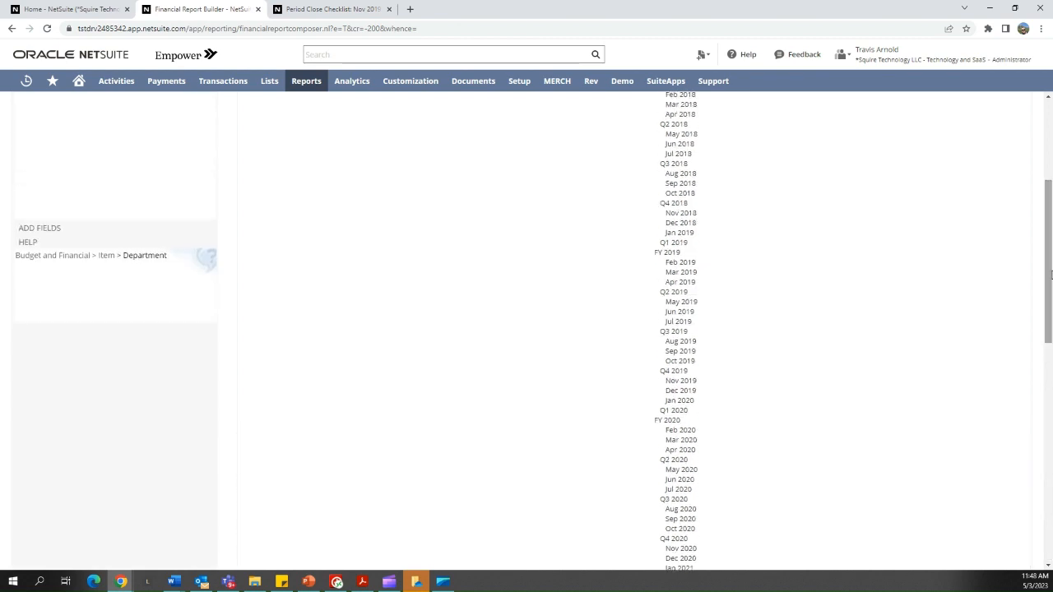
pyautogui.scroll(4, 19, 343)
pyautogui.click(34, 313)
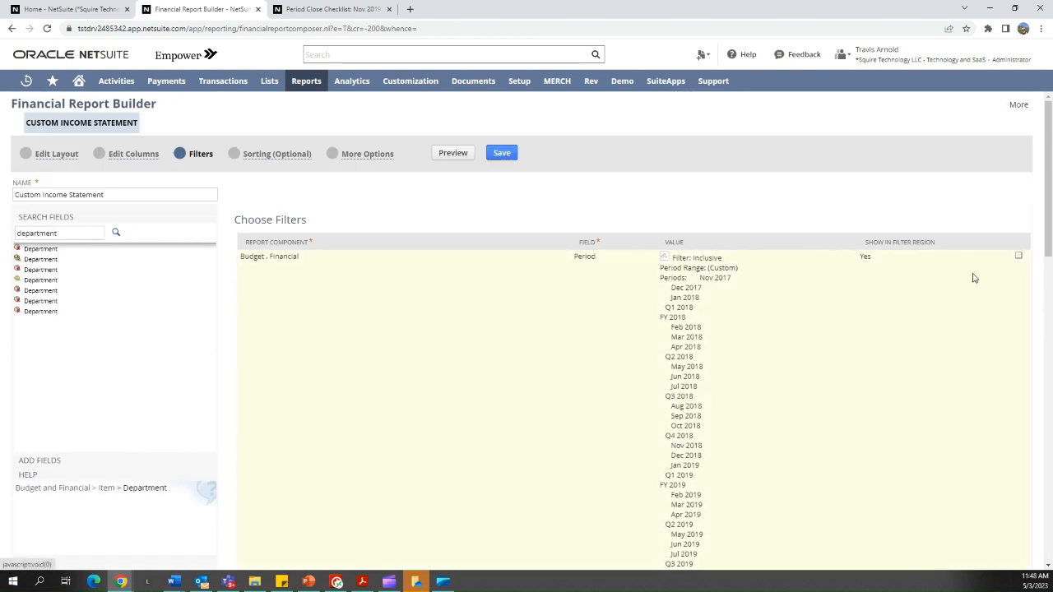
pyautogui.moveTo(1048, 238); pyautogui.dragTo(1048, 435)
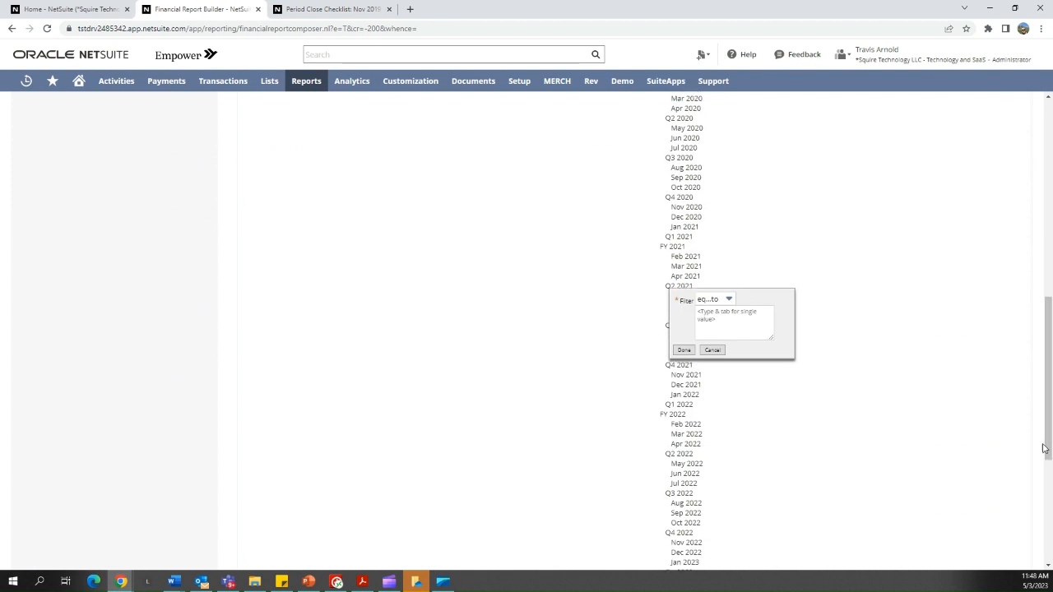
pyautogui.scroll(-5, 1050, 419)
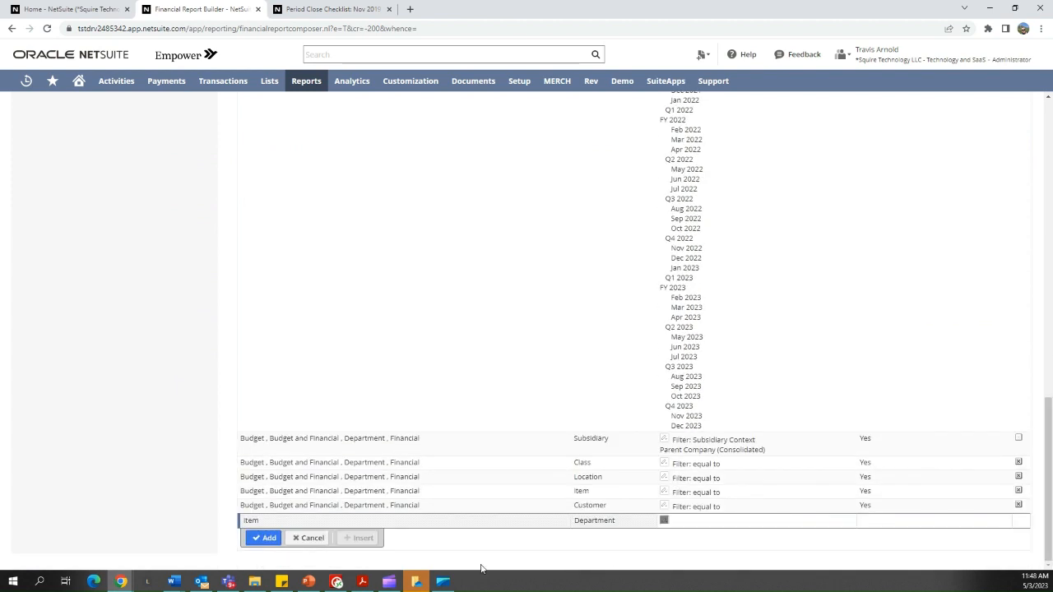
pyautogui.click(262, 539)
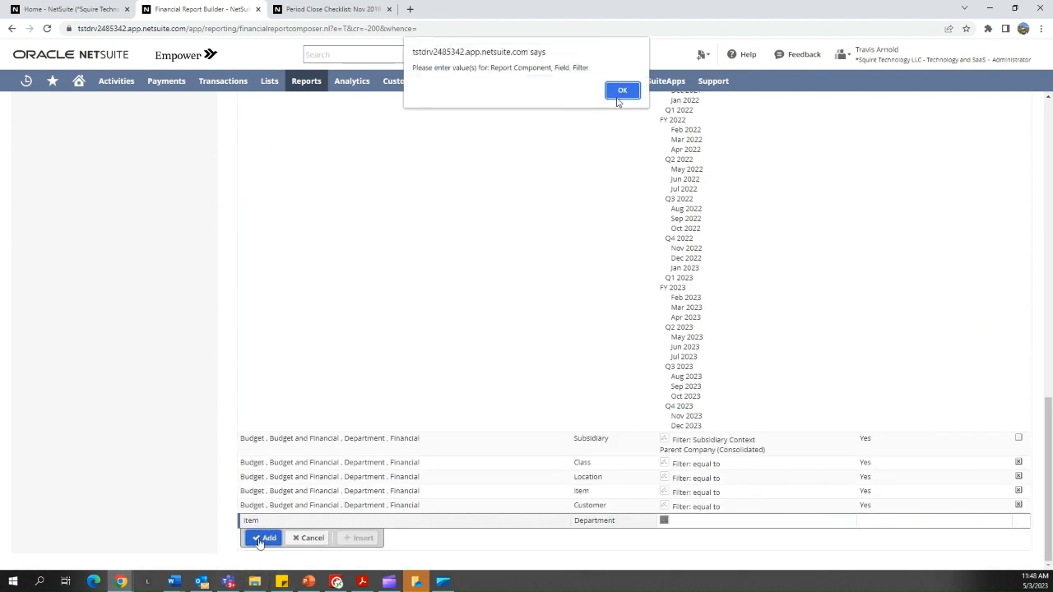
pyautogui.click(619, 89)
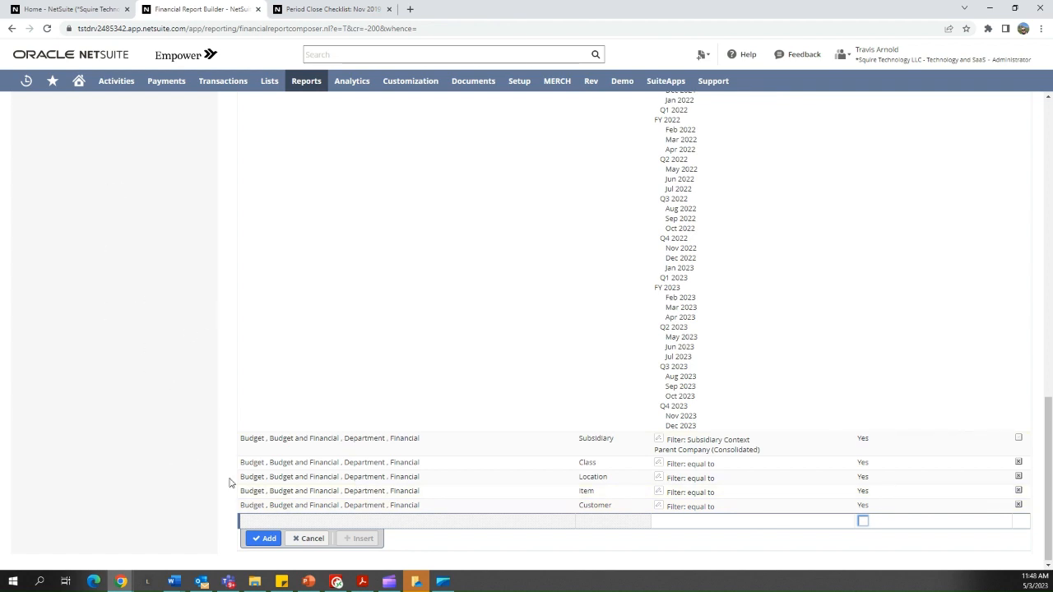
pyautogui.click(863, 522)
# Step: Clear the field search and try to switch the Custom Income Statement to its Edit Columns settings
pyautogui.scroll(20, 80, 444)
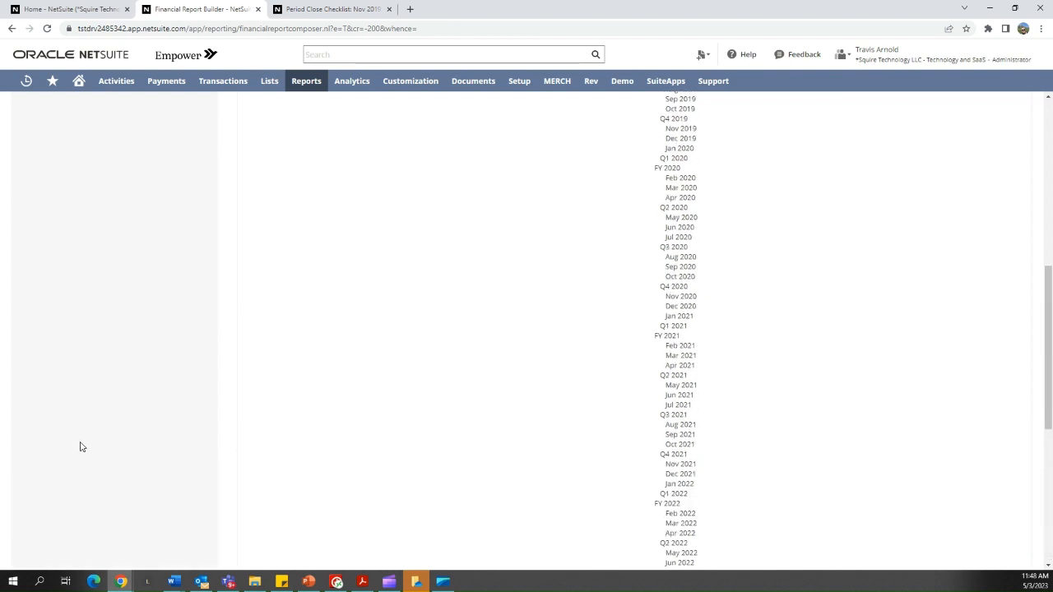
pyautogui.doubleClick(101, 234)
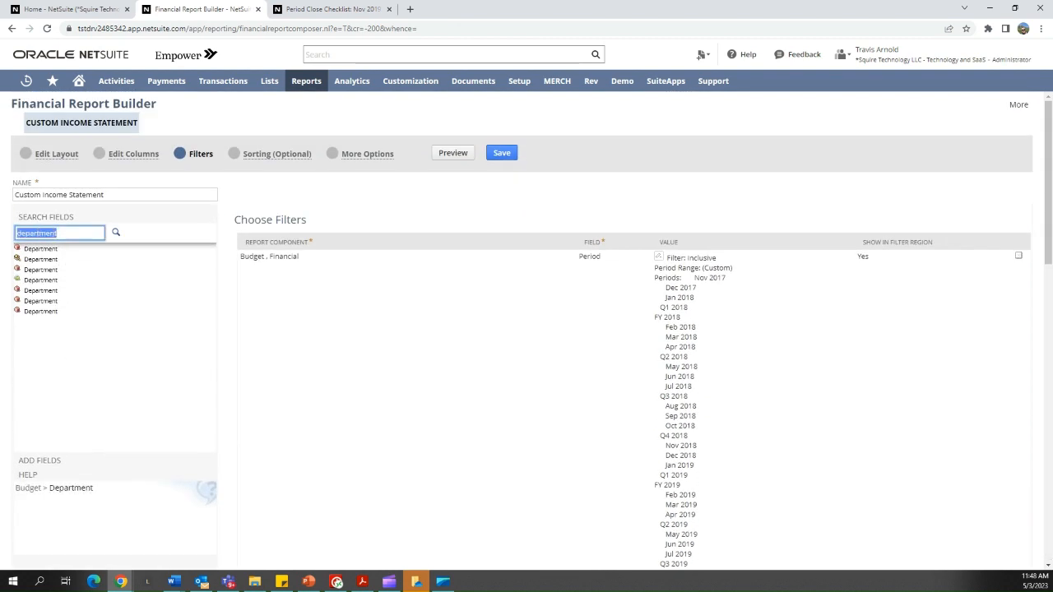
pyautogui.press('BackSpace')
pyautogui.click(327, 196)
pyautogui.click(129, 154)
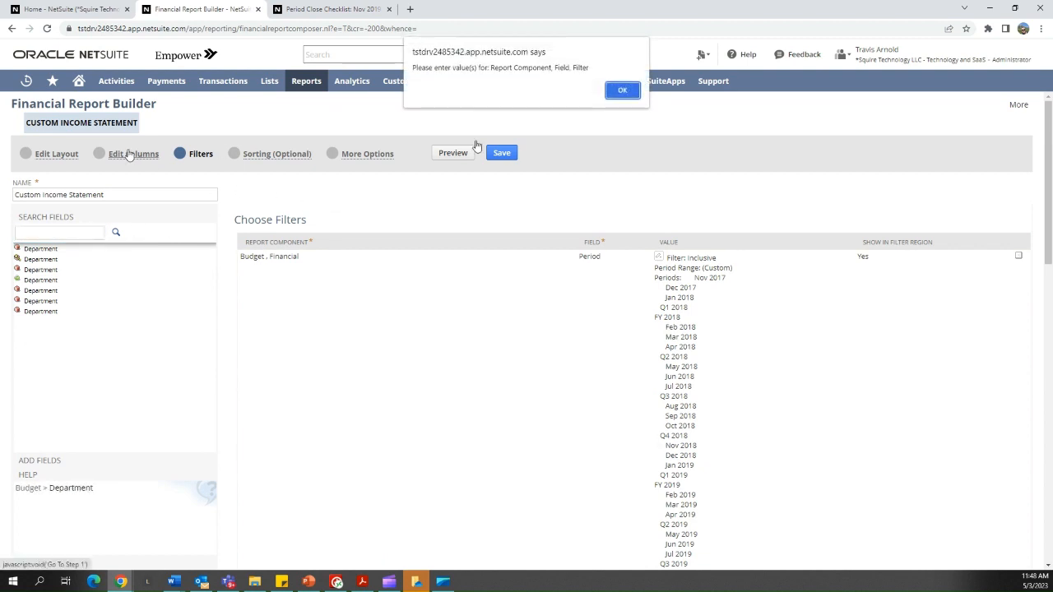
pyautogui.click(627, 90)
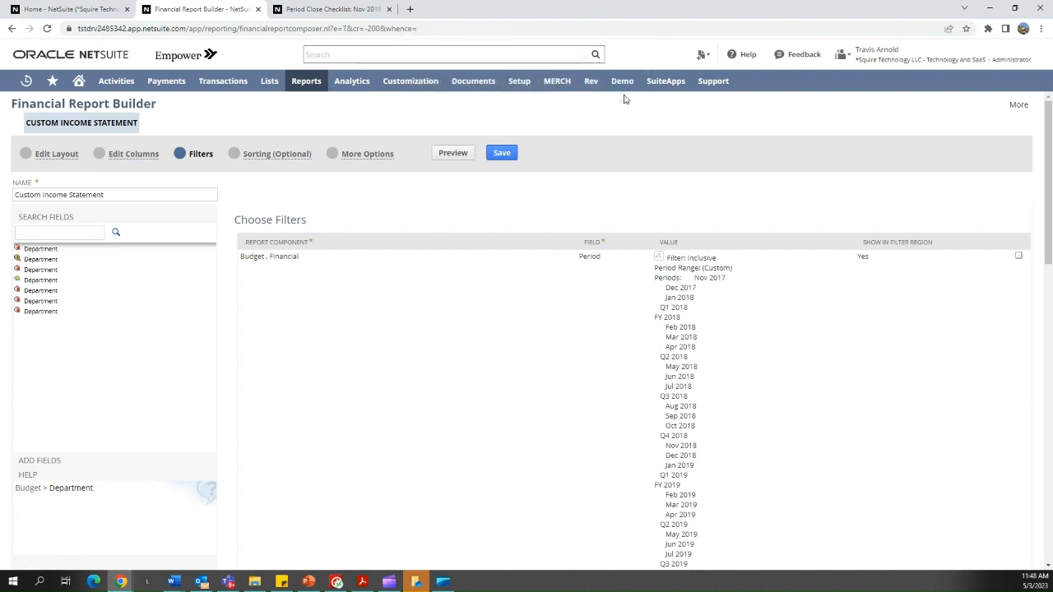
pyautogui.click(133, 156)
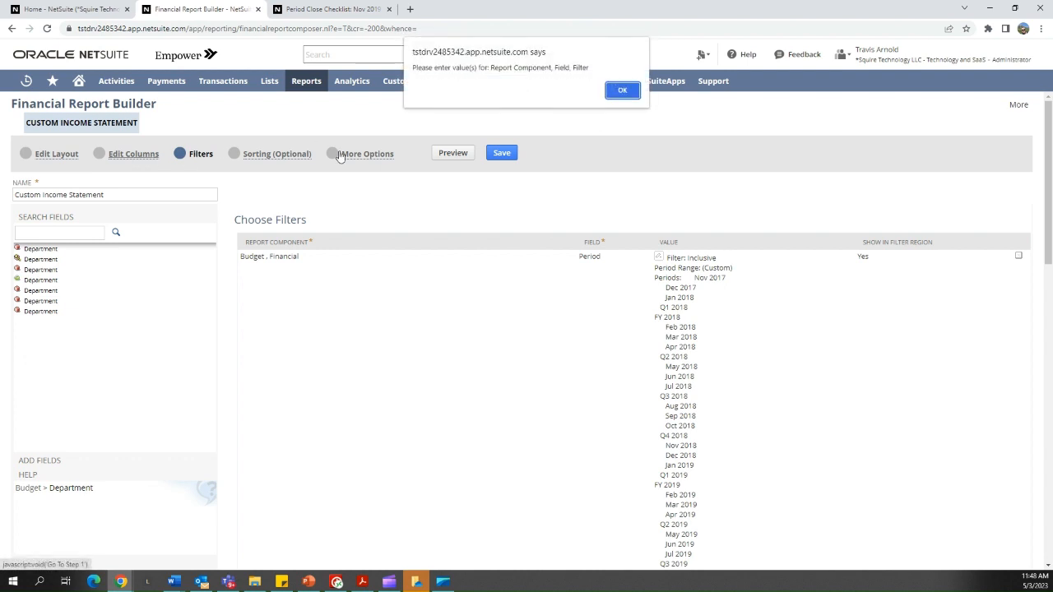
pyautogui.click(623, 91)
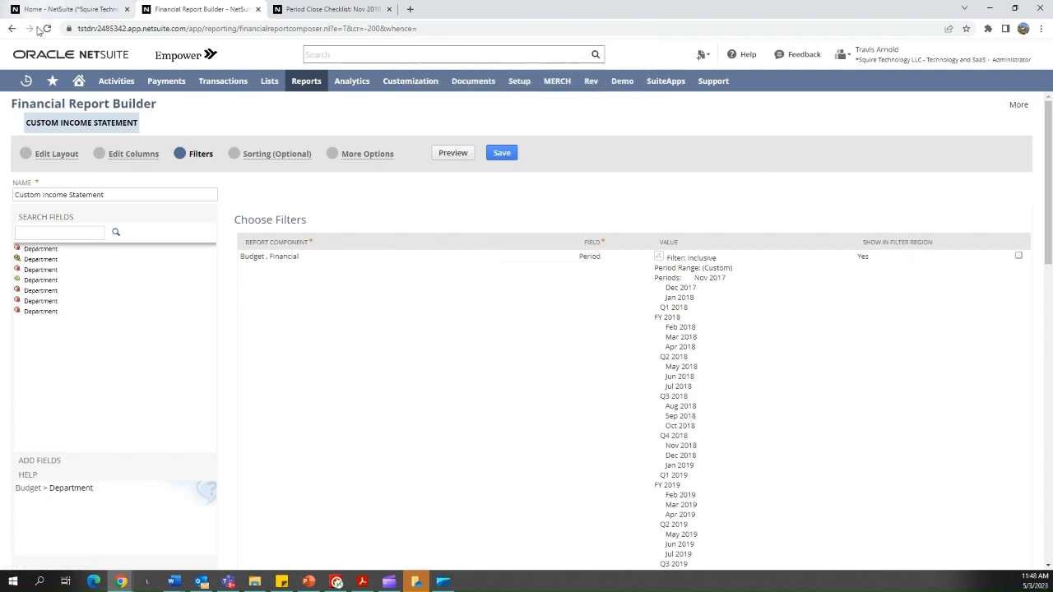
# Step: Reload the report builder to discard the incomplete filter row, and open the Edit Columns settings
pyautogui.click(47, 28)
pyautogui.click(575, 91)
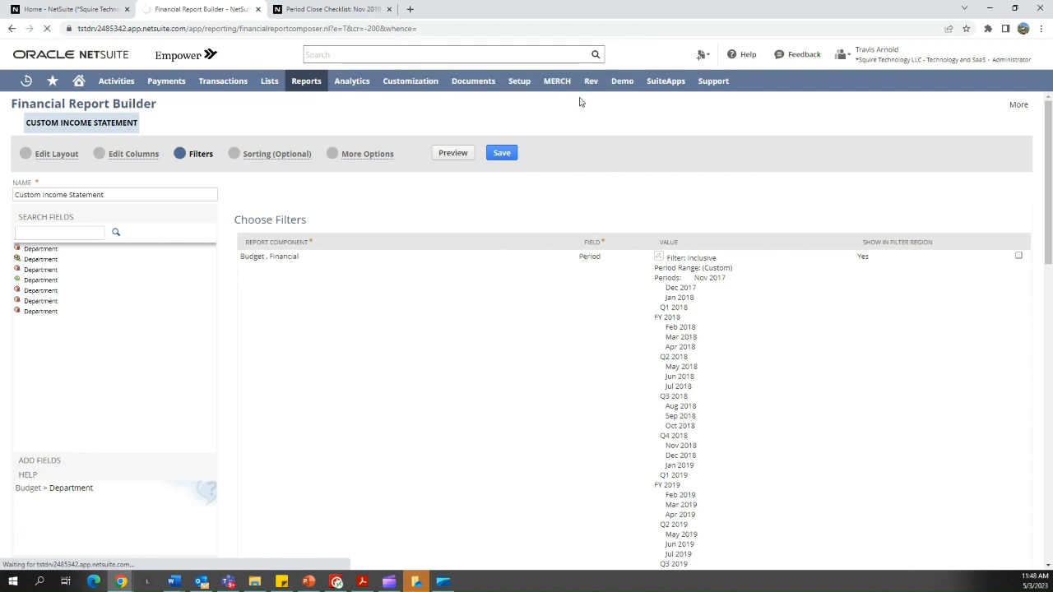
pyautogui.click(144, 161)
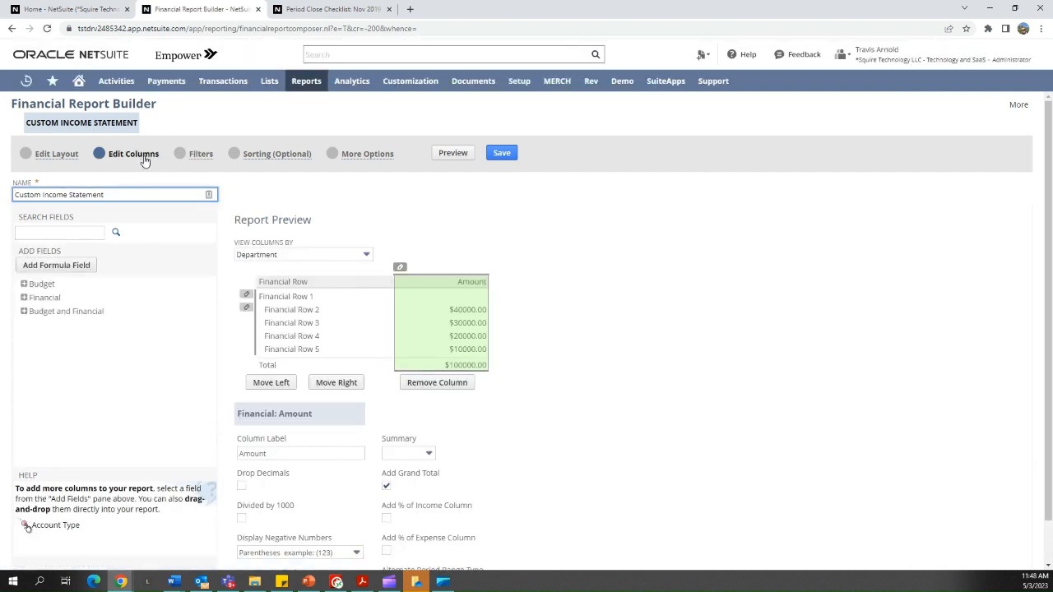
# Step: Add the Budget fields Budget Category, Quarter and Subsidiary as columns of the Custom Income Statement
pyautogui.click(24, 283)
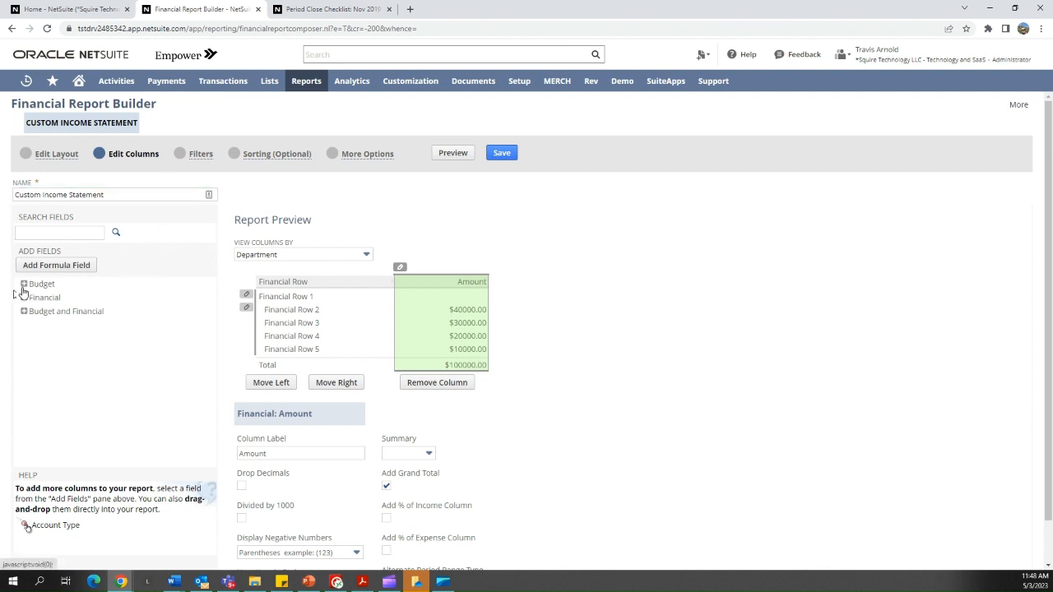
pyautogui.click(51, 310)
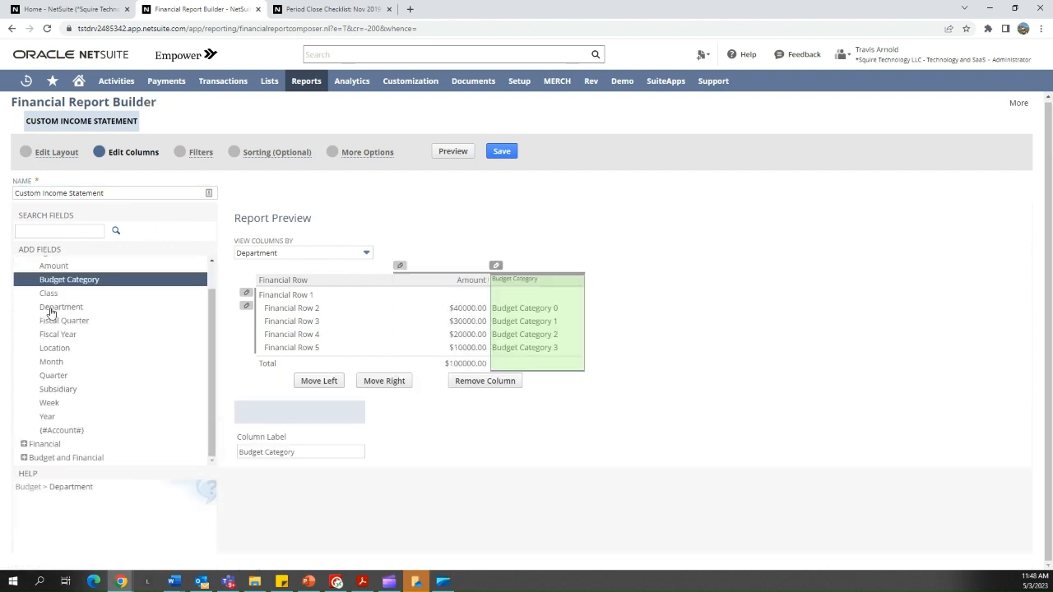
pyautogui.click(53, 376)
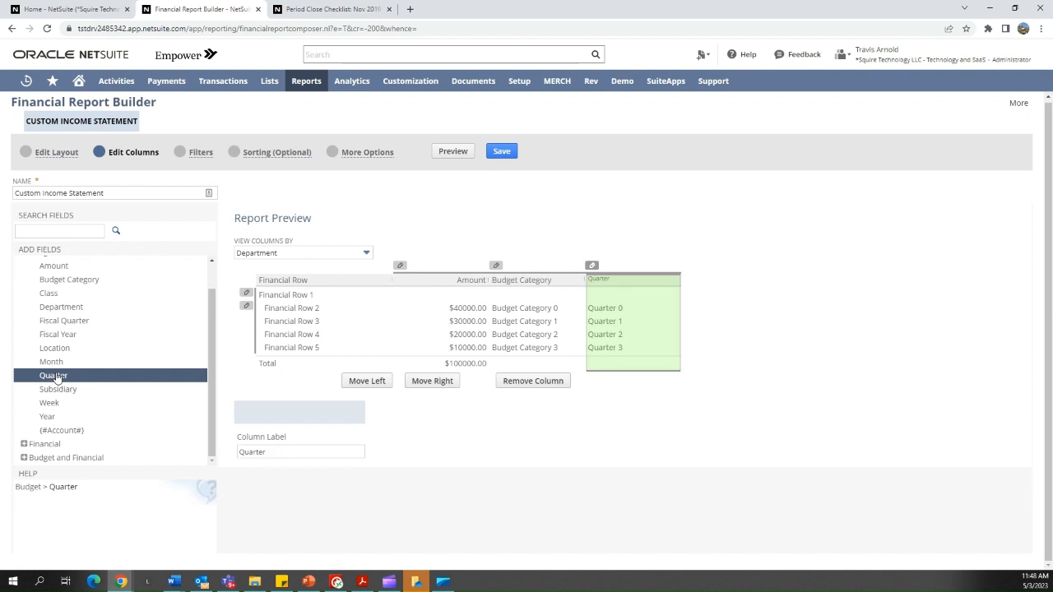
pyautogui.click(55, 390)
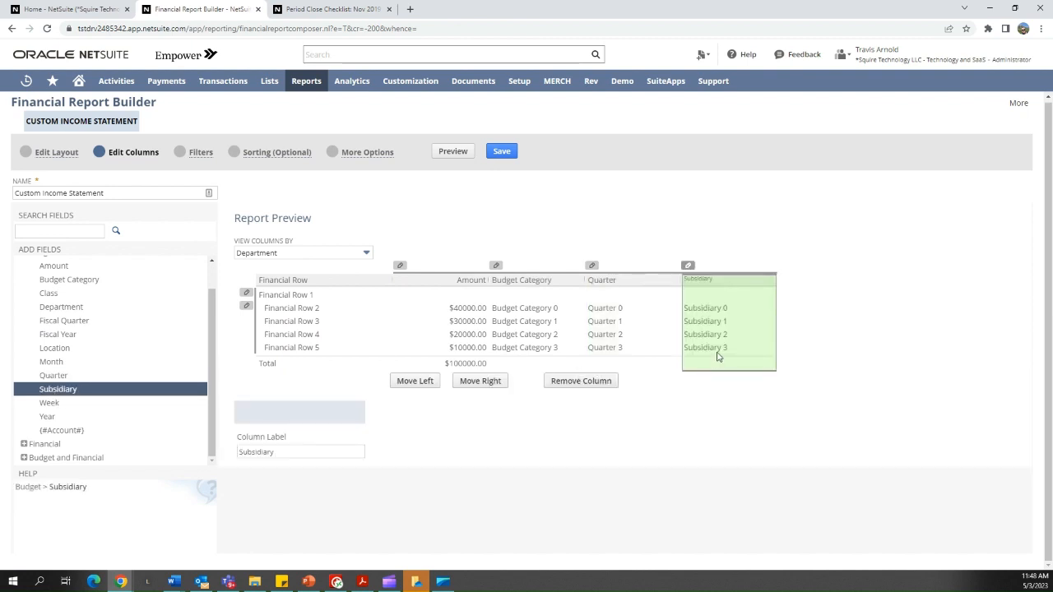
# Step: Reorder the report columns so that Subsidiary comes directly after Financial Row, ahead of Amount
pyautogui.click(415, 383)
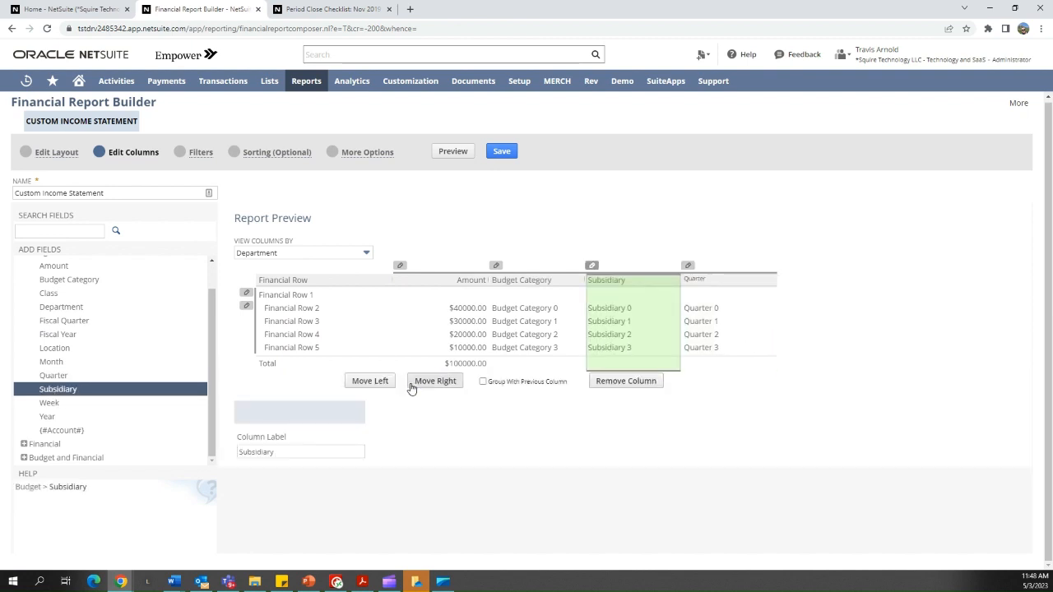
pyautogui.click(359, 384)
pyautogui.click(359, 384)
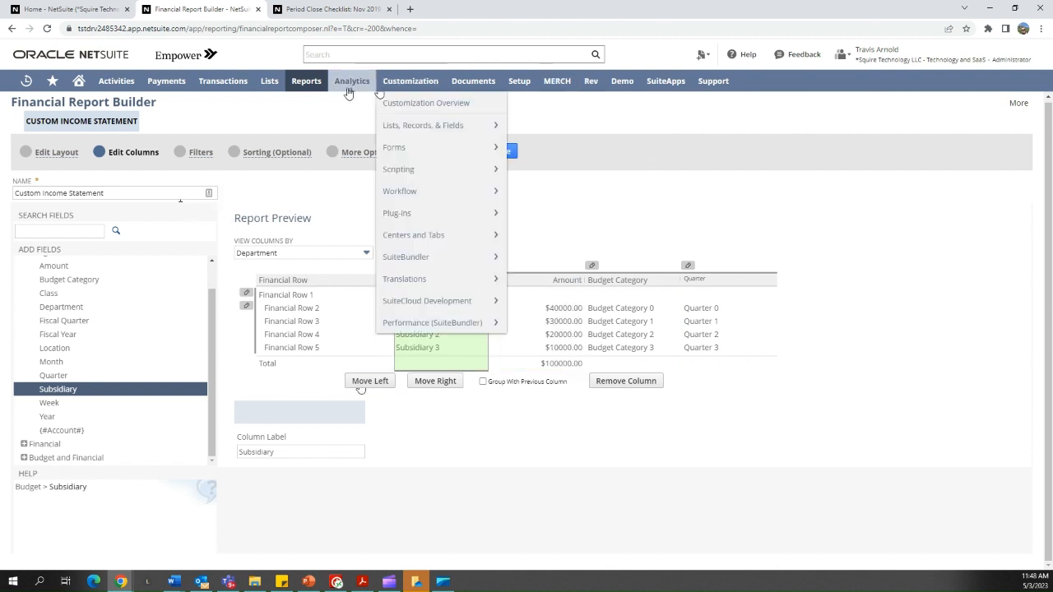
pyautogui.moveTo(306, 81)
pyautogui.moveTo(306, 301)
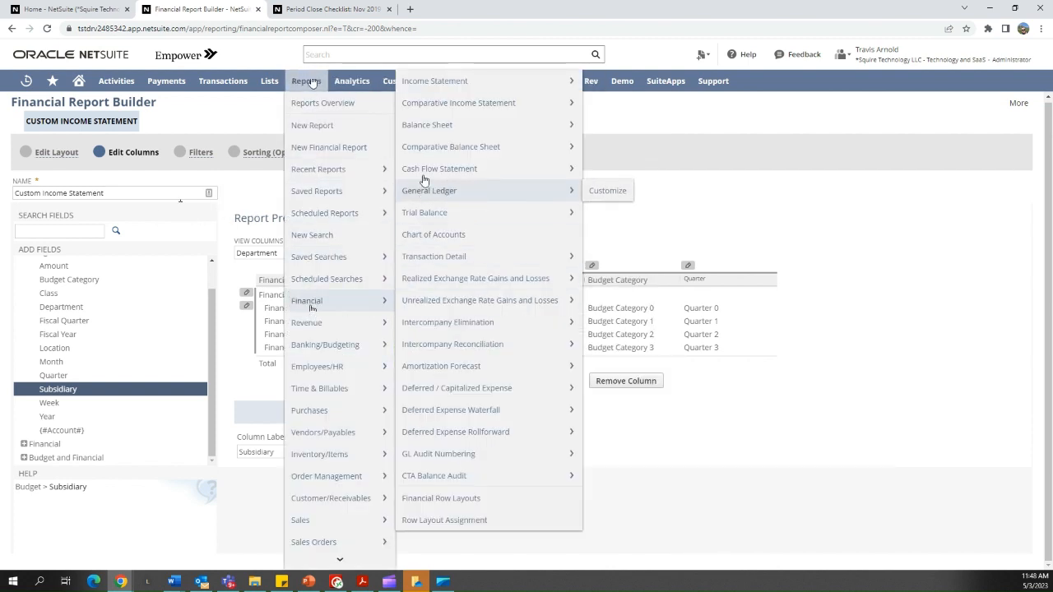
pyautogui.moveTo(434, 93)
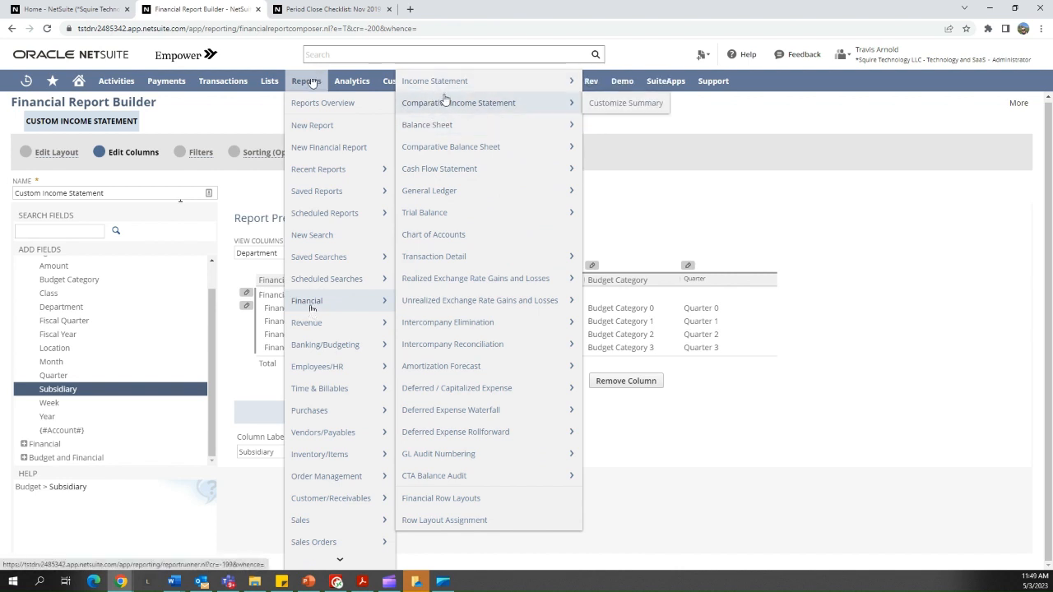
pyautogui.moveTo(445, 123)
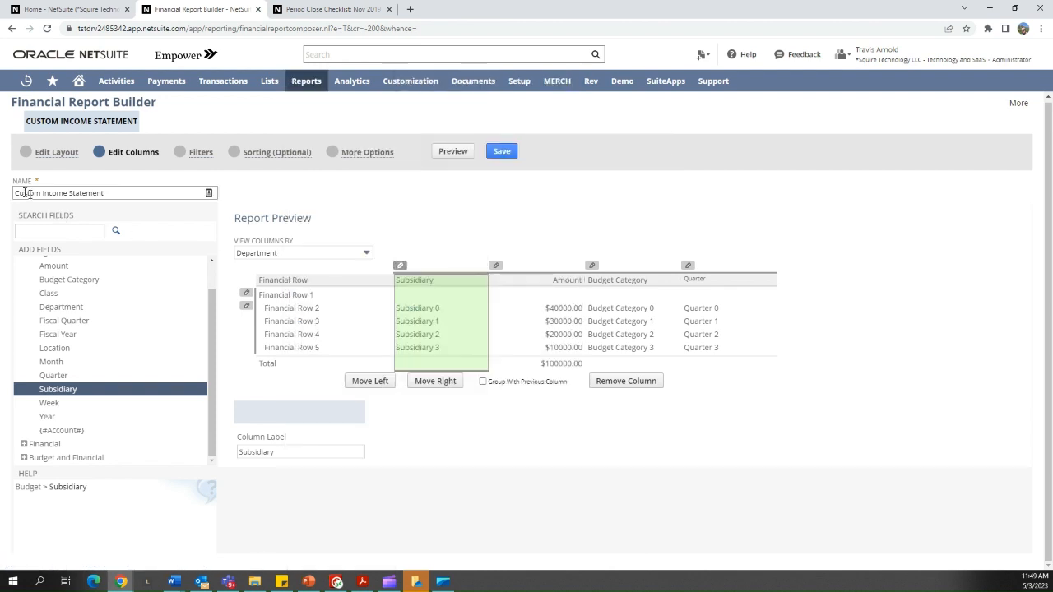
# Step: Open the Custom Income Statement's More Options settings and select the A/R Clerk role as the report's audience
pyautogui.moveTo(15, 193); pyautogui.dragTo(100, 193)
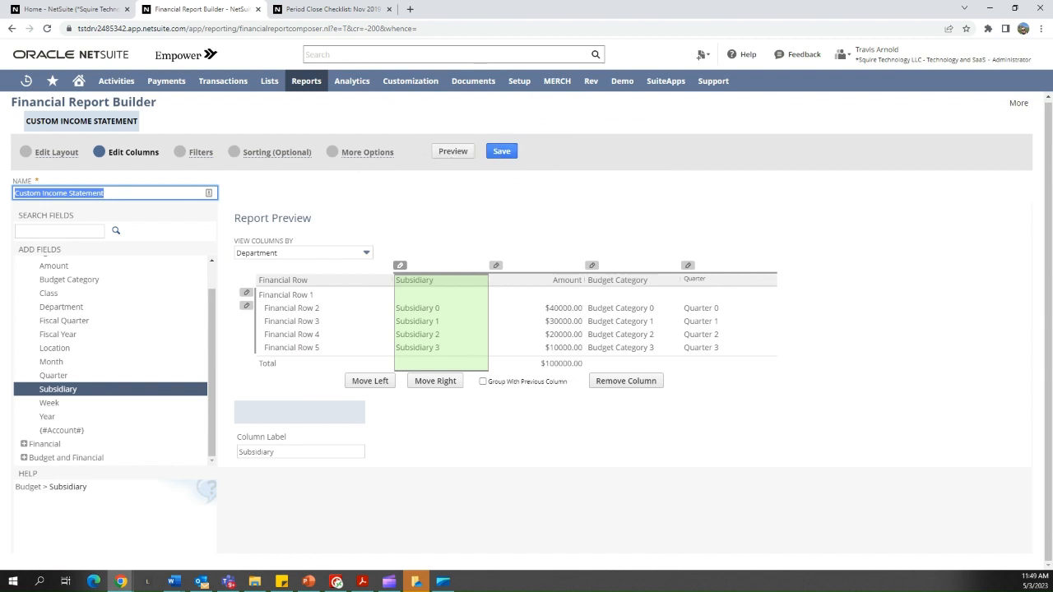
pyautogui.click(355, 154)
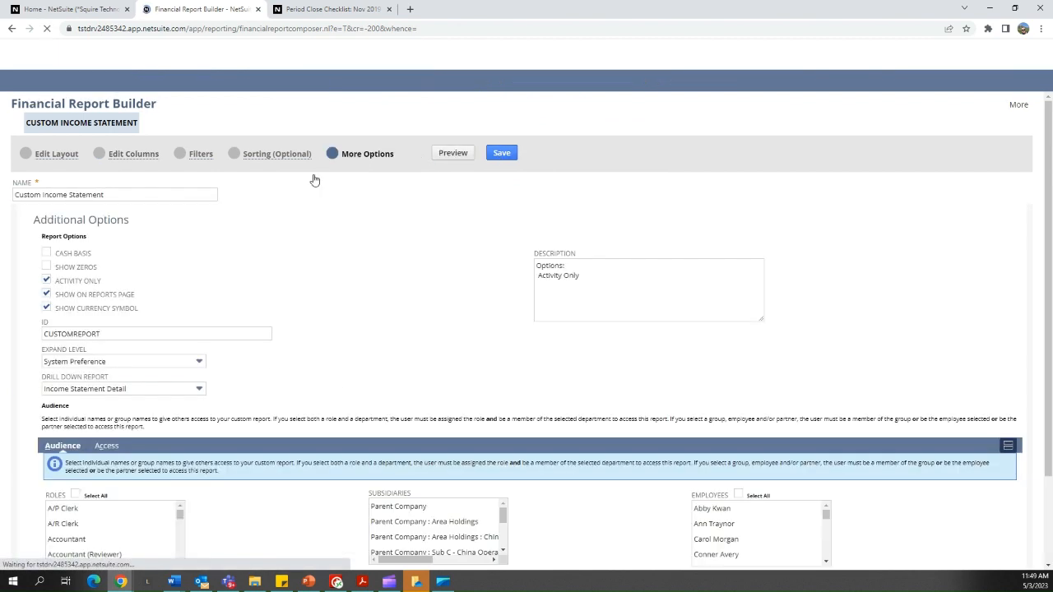
pyautogui.scroll(-2, 182, 337)
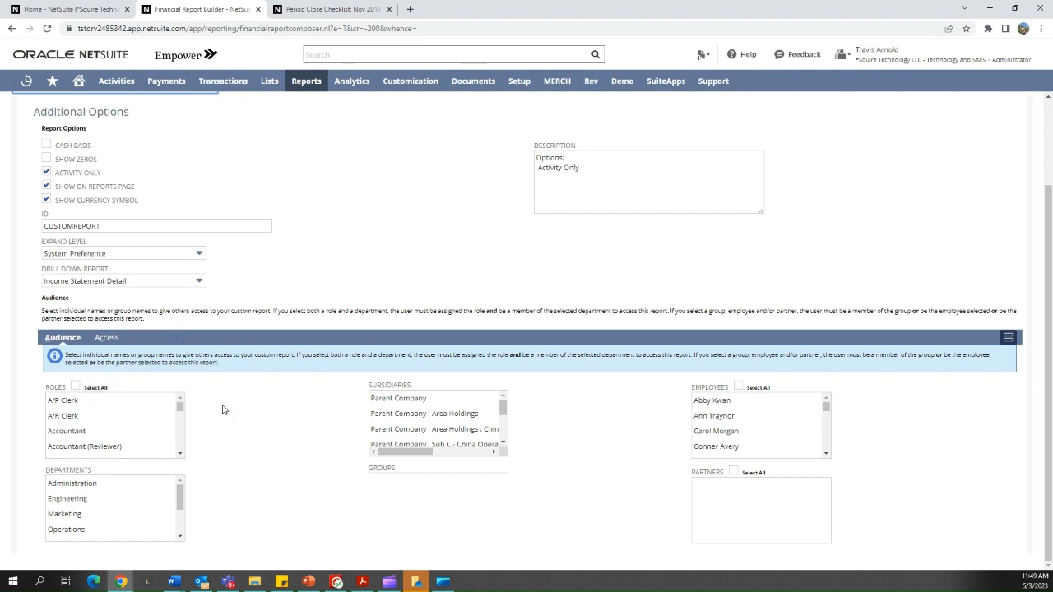
pyautogui.click(64, 420)
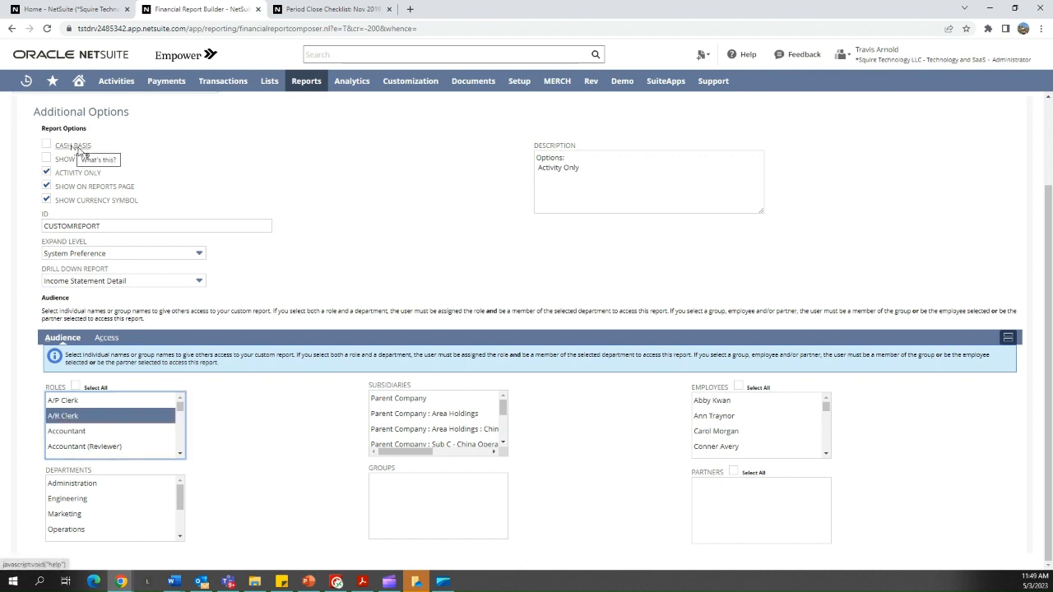
# Step: Review the Custom Income Statement's sorting options and the layout settings of its Ordinary Income/Expense header row
pyautogui.scroll(3, 301, 233)
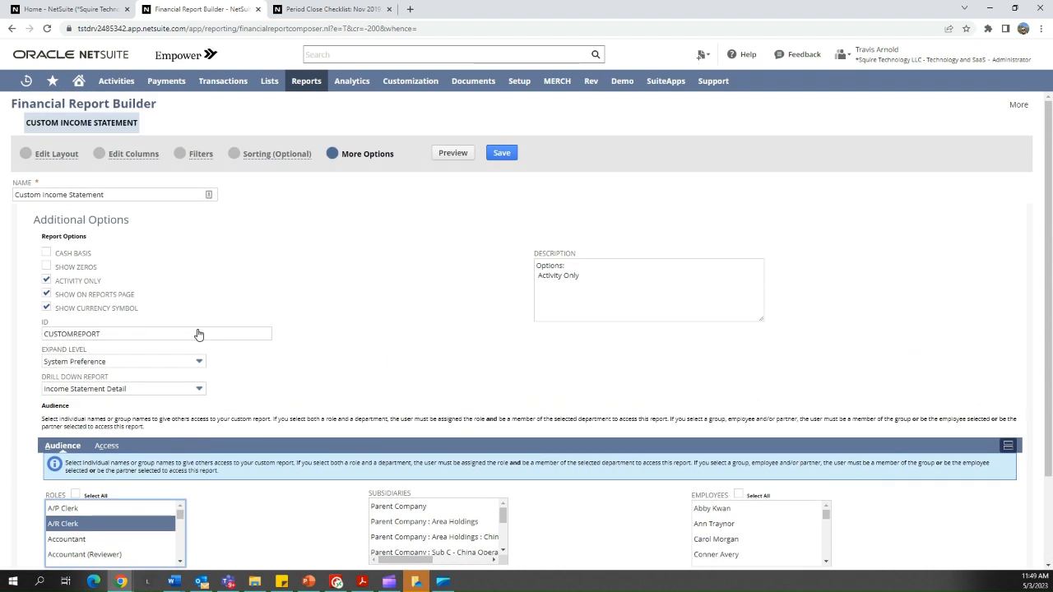
pyautogui.click(301, 154)
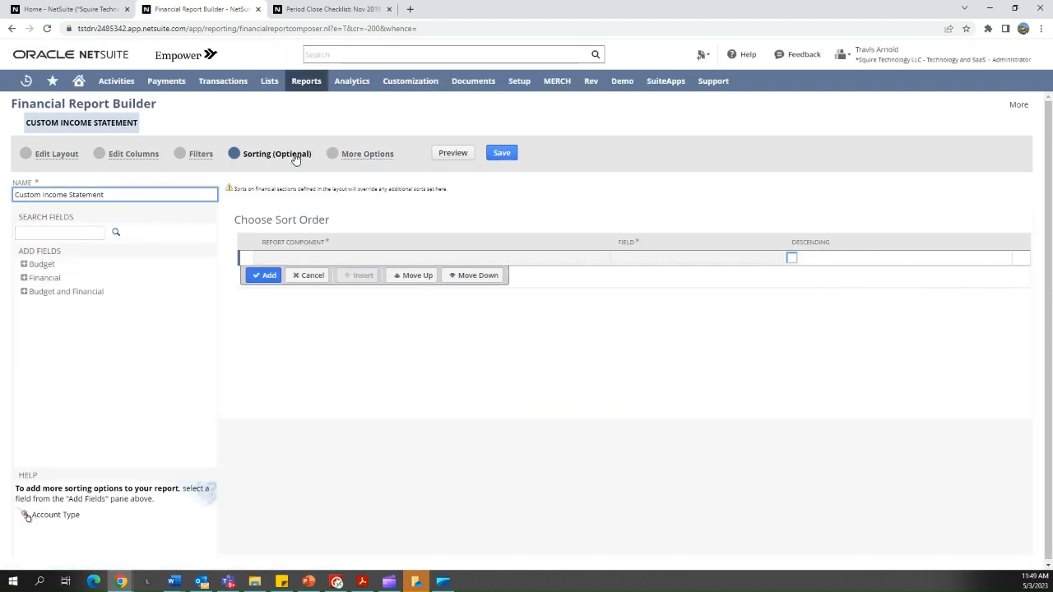
pyautogui.click(50, 158)
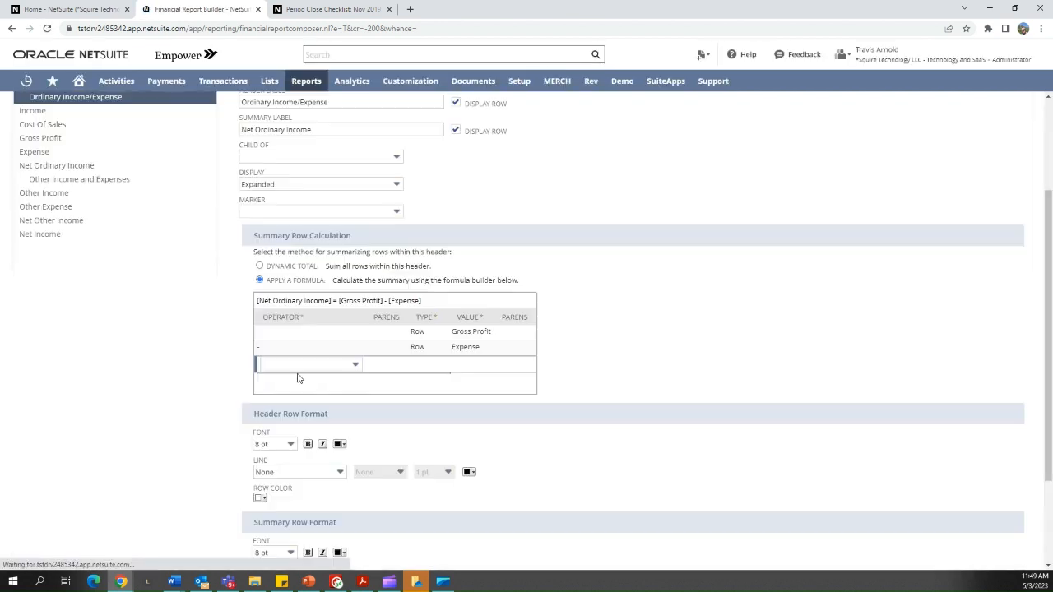
pyautogui.scroll(-3, 301, 379)
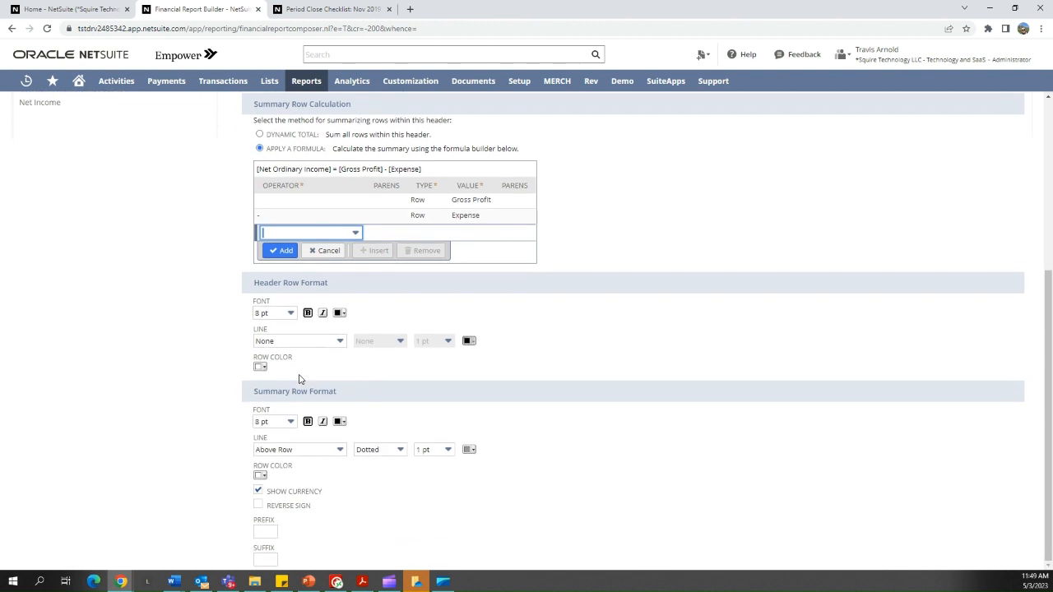
pyautogui.scroll(3, 300, 378)
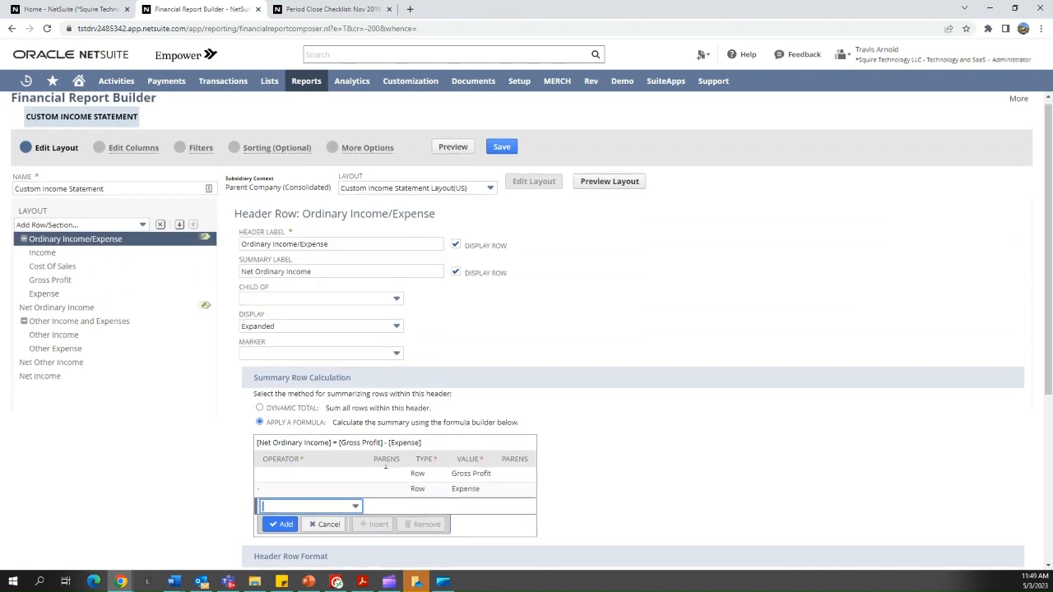
pyautogui.scroll(-1, 386, 462)
pyautogui.click(421, 455)
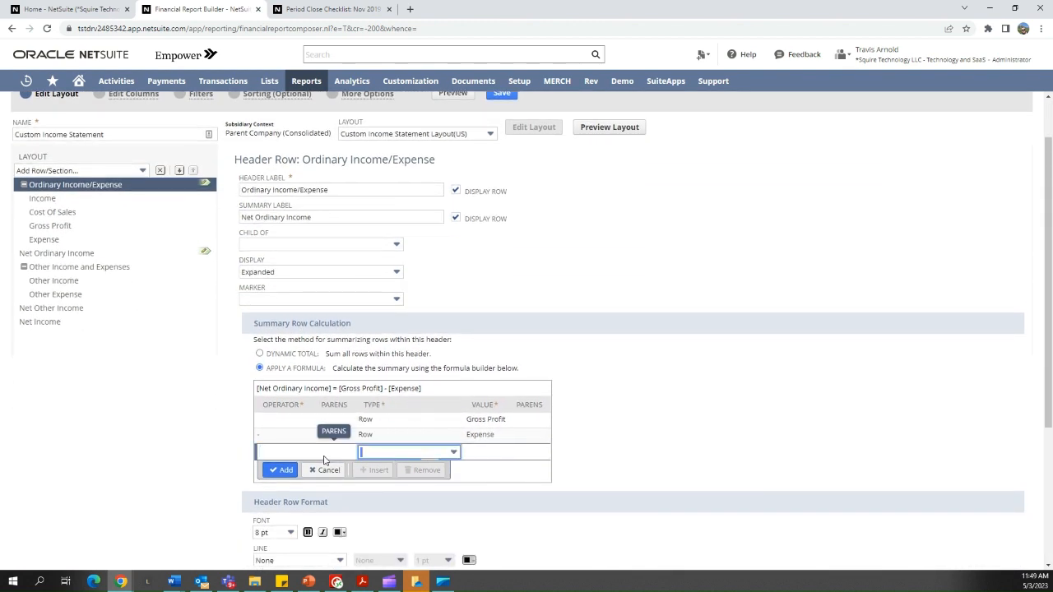
pyautogui.click(290, 454)
pyautogui.click(290, 453)
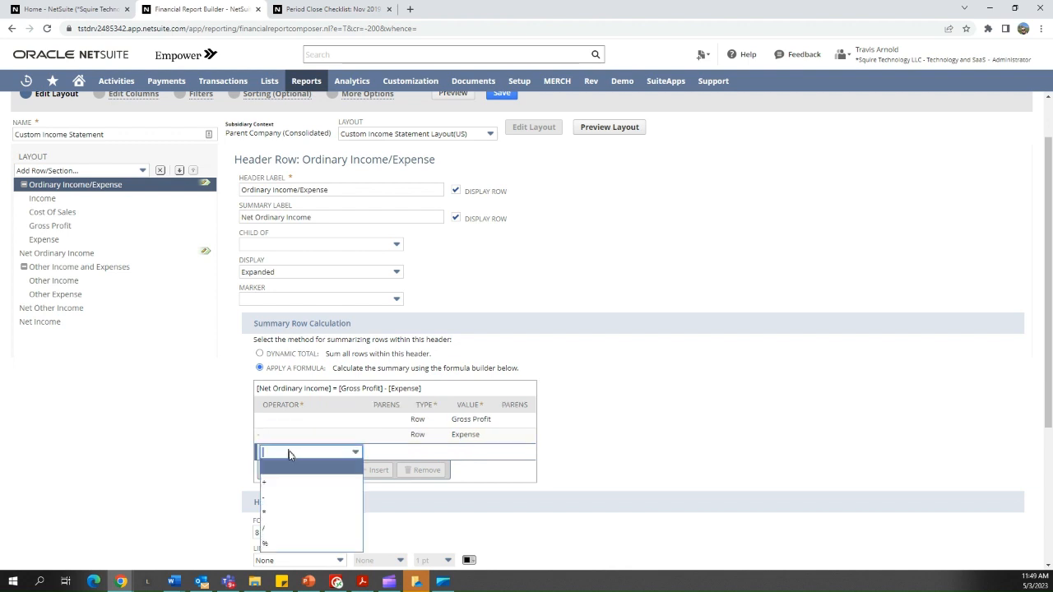
pyautogui.click(317, 492)
pyautogui.click(431, 454)
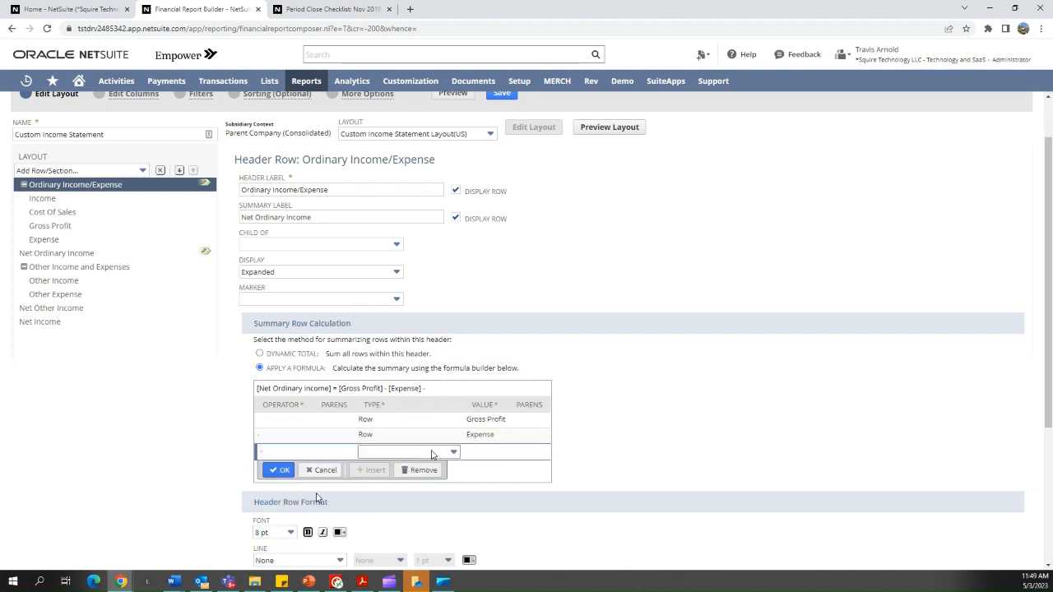
pyautogui.click(431, 454)
pyautogui.click(418, 484)
pyautogui.scroll(1, 553, 296)
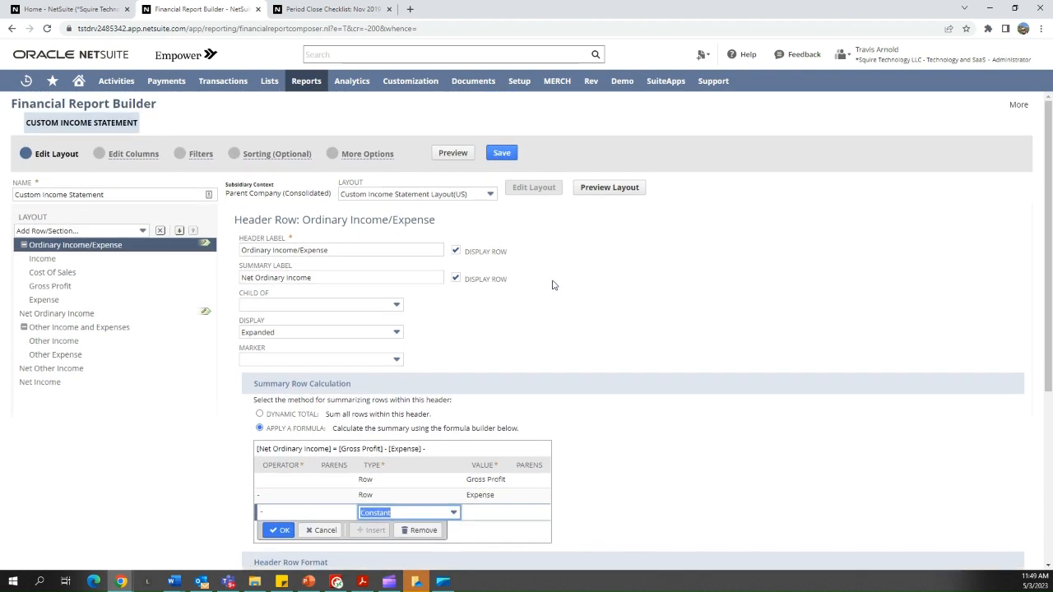
pyautogui.click(322, 530)
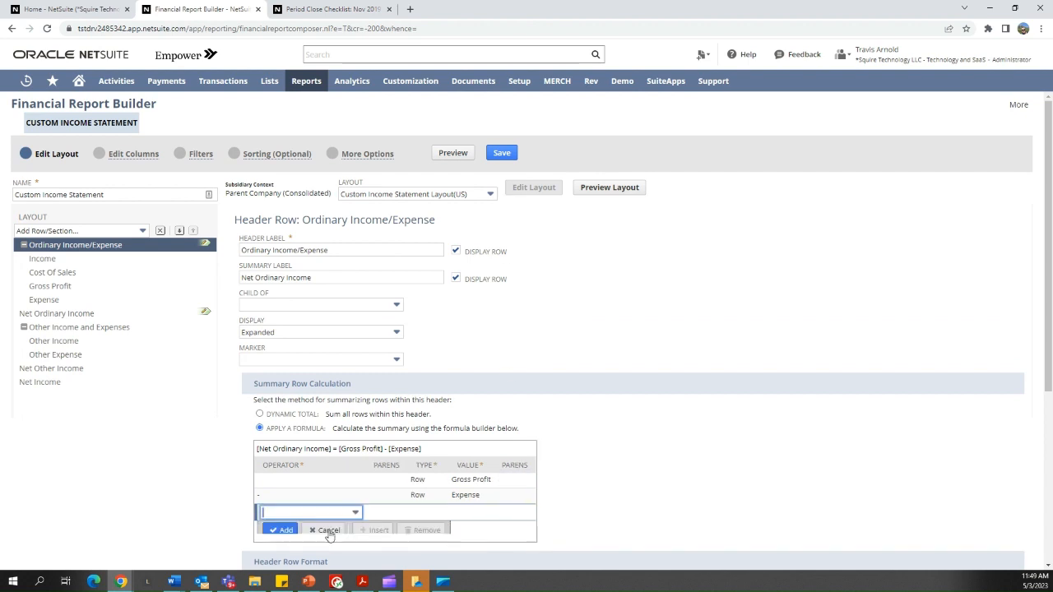
# Step: Save the Custom Income Statement report
pyautogui.click(503, 156)
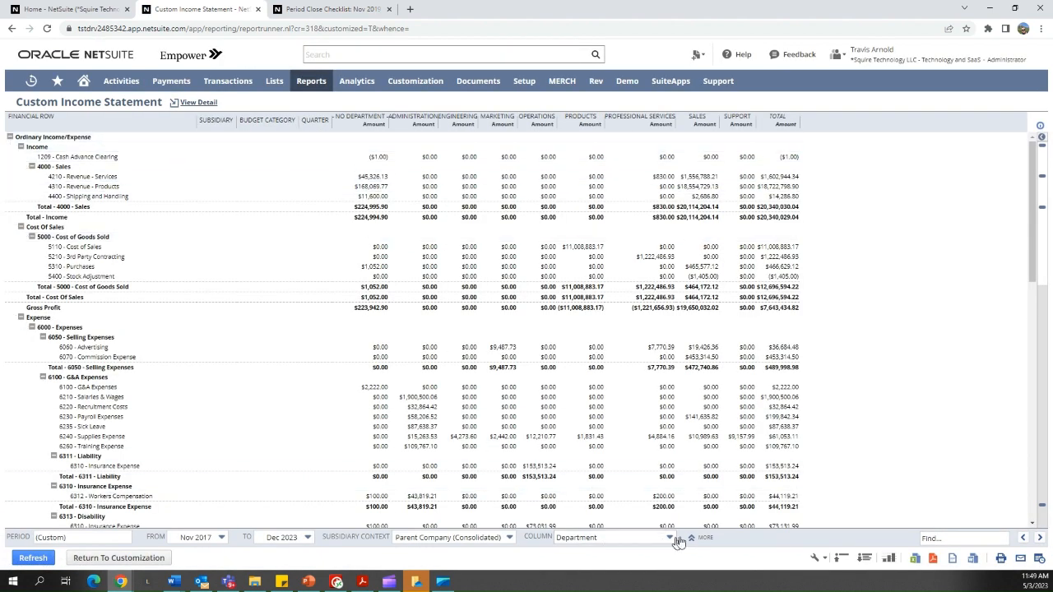
# Step: Open the Balance Sheet from the financial reports
pyautogui.moveTo(311, 80)
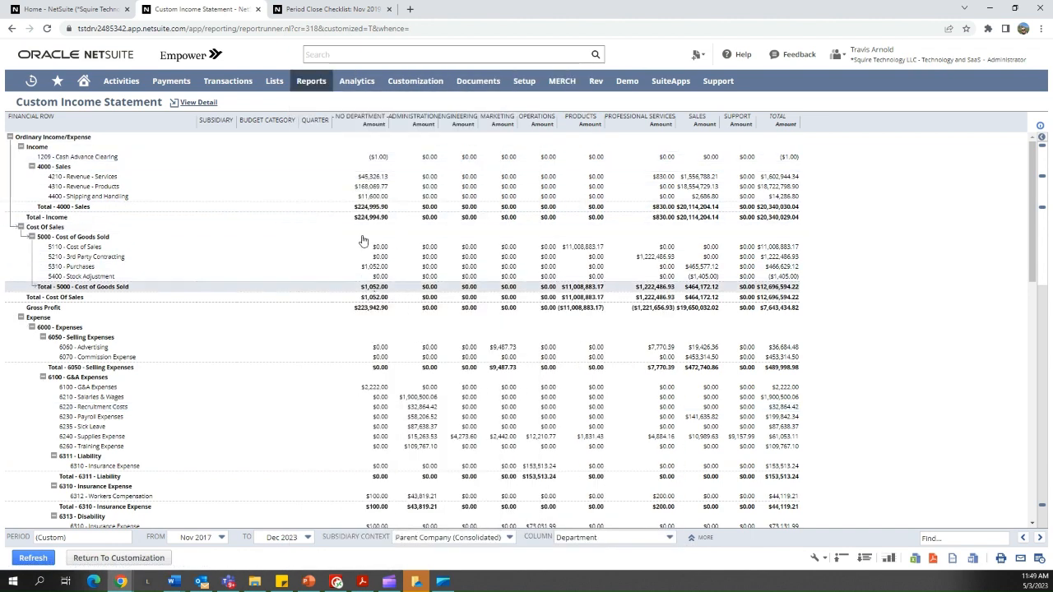
pyautogui.moveTo(340, 263)
pyautogui.moveTo(344, 301)
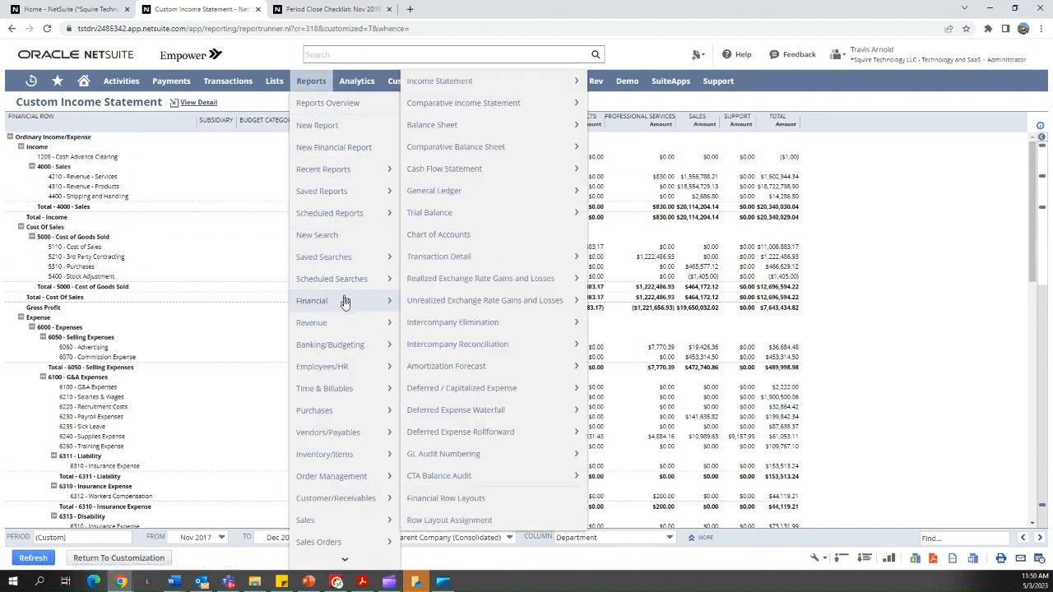
pyautogui.moveTo(448, 130)
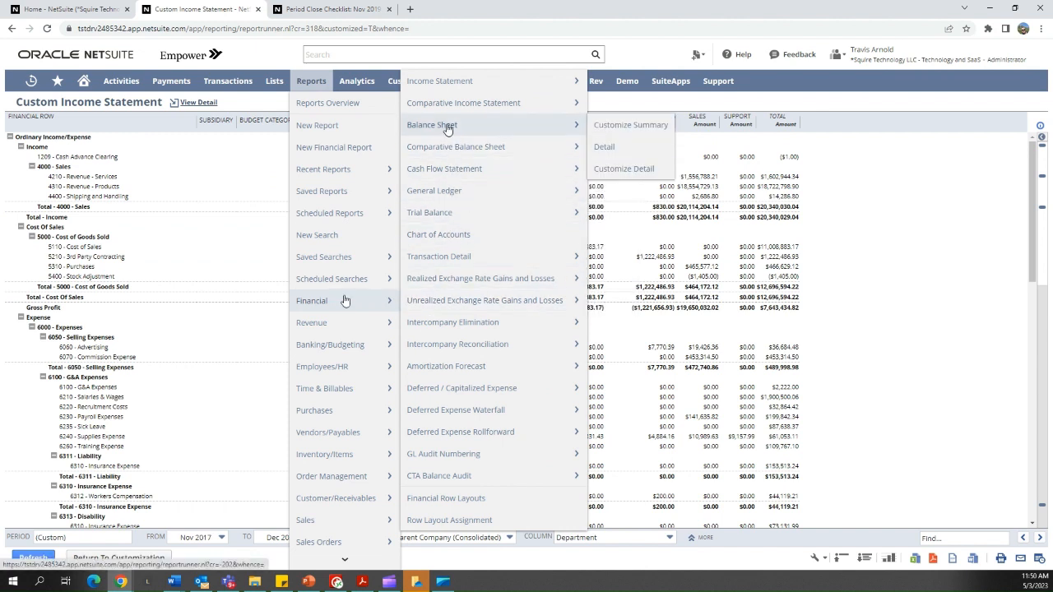